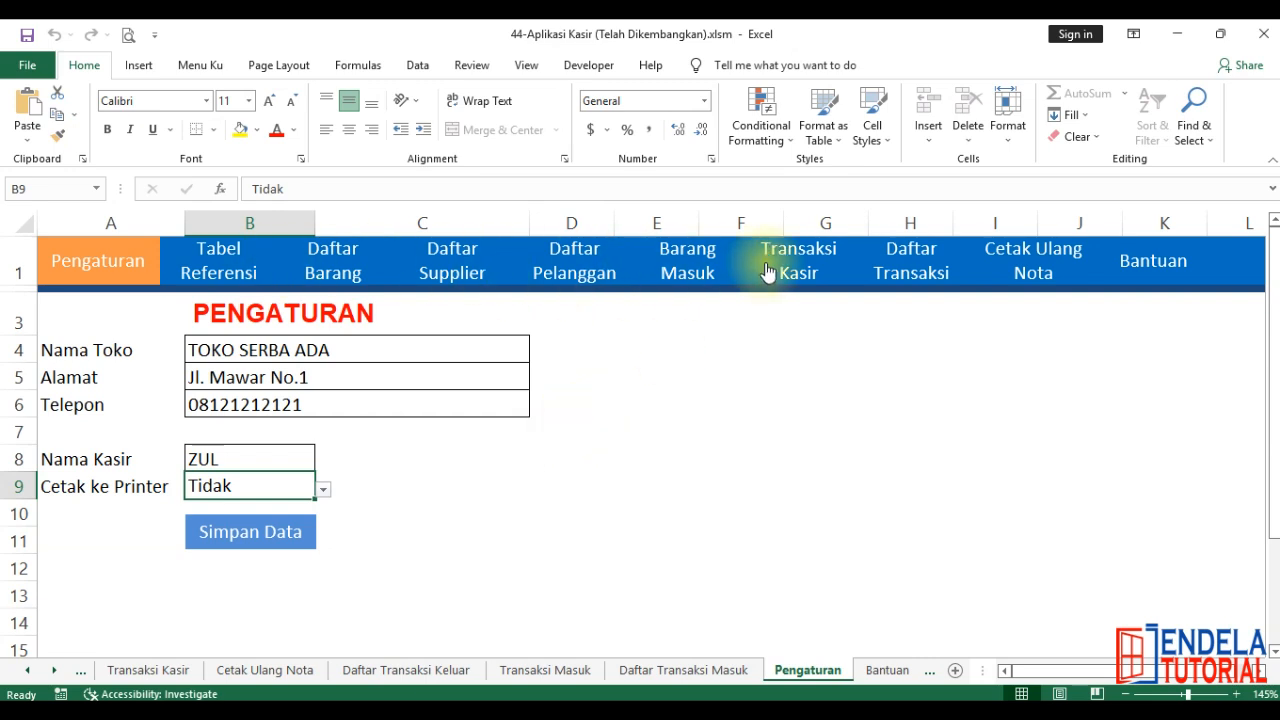
Step: Look through the Daftar Supplier, Daftar Barang and Transaksi Kasir pages, then return to Pengaturan
left_click(455, 266)
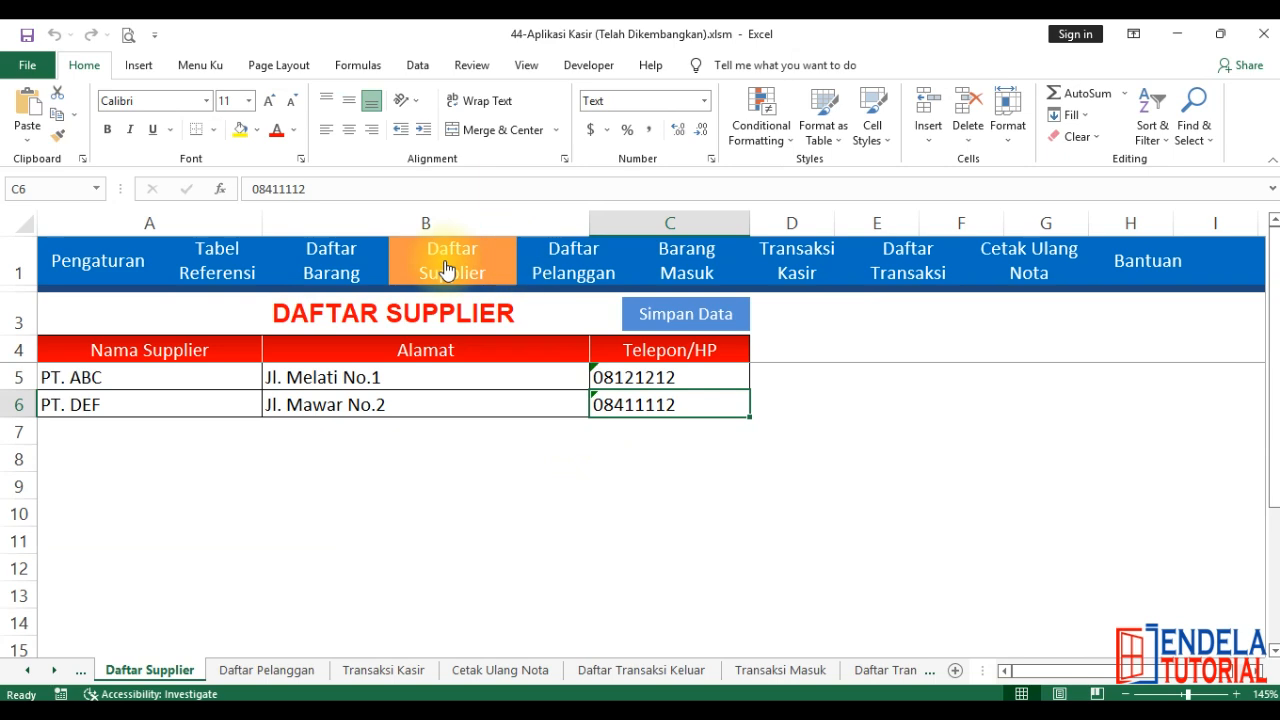
left_click(331, 262)
left_click(806, 260)
left_click(104, 264)
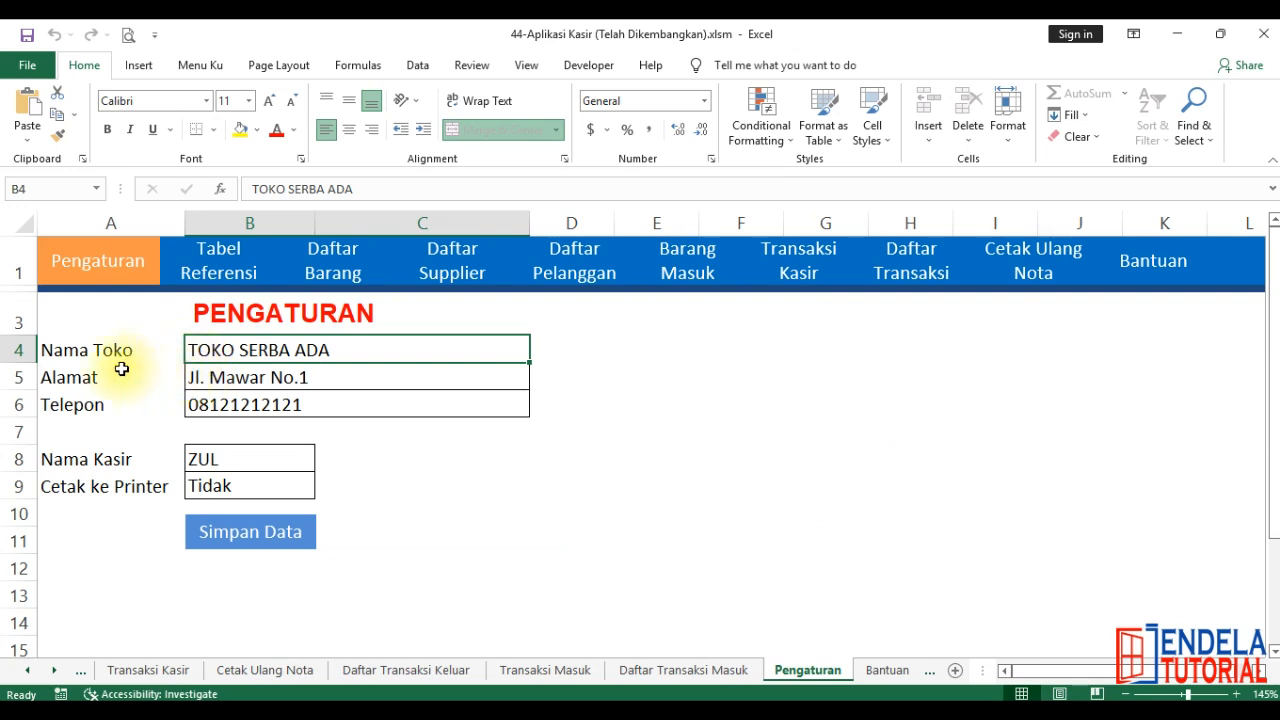
Step: Set the Cetak ke Printer option to Tidak in the store settings and collapse the ribbon
left_click(187, 406)
left_click(208, 460)
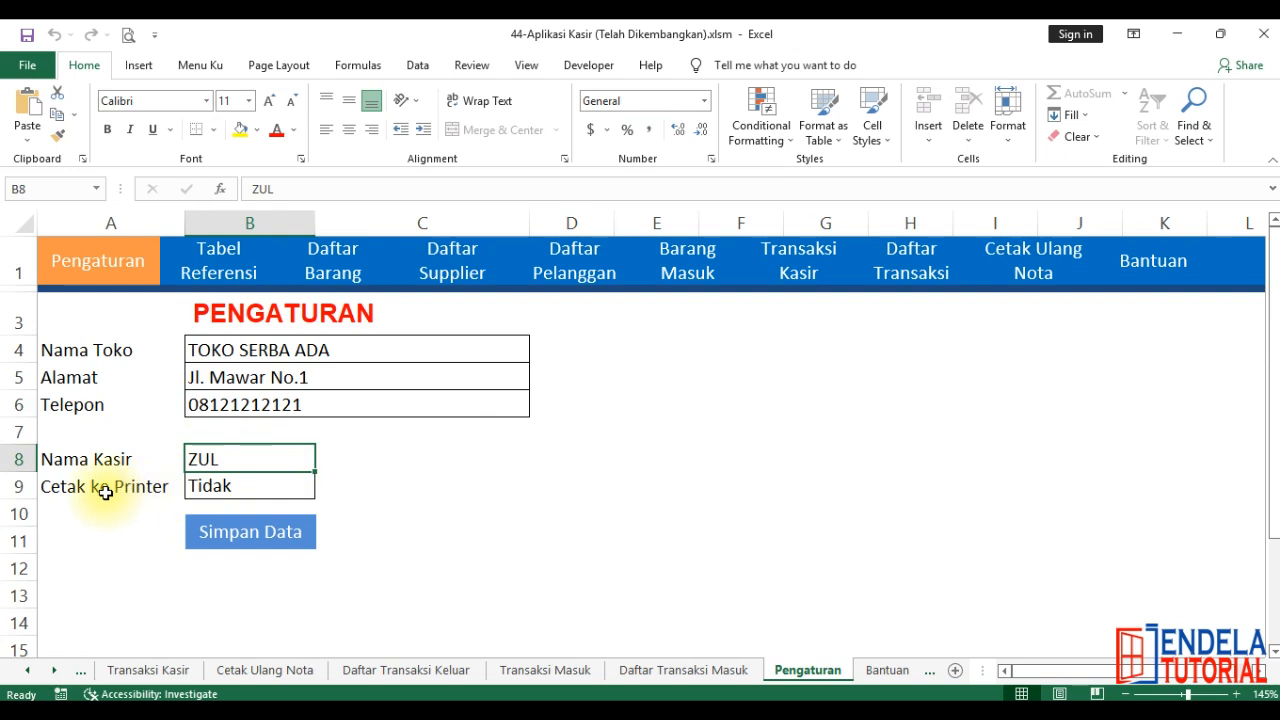
left_click(193, 487)
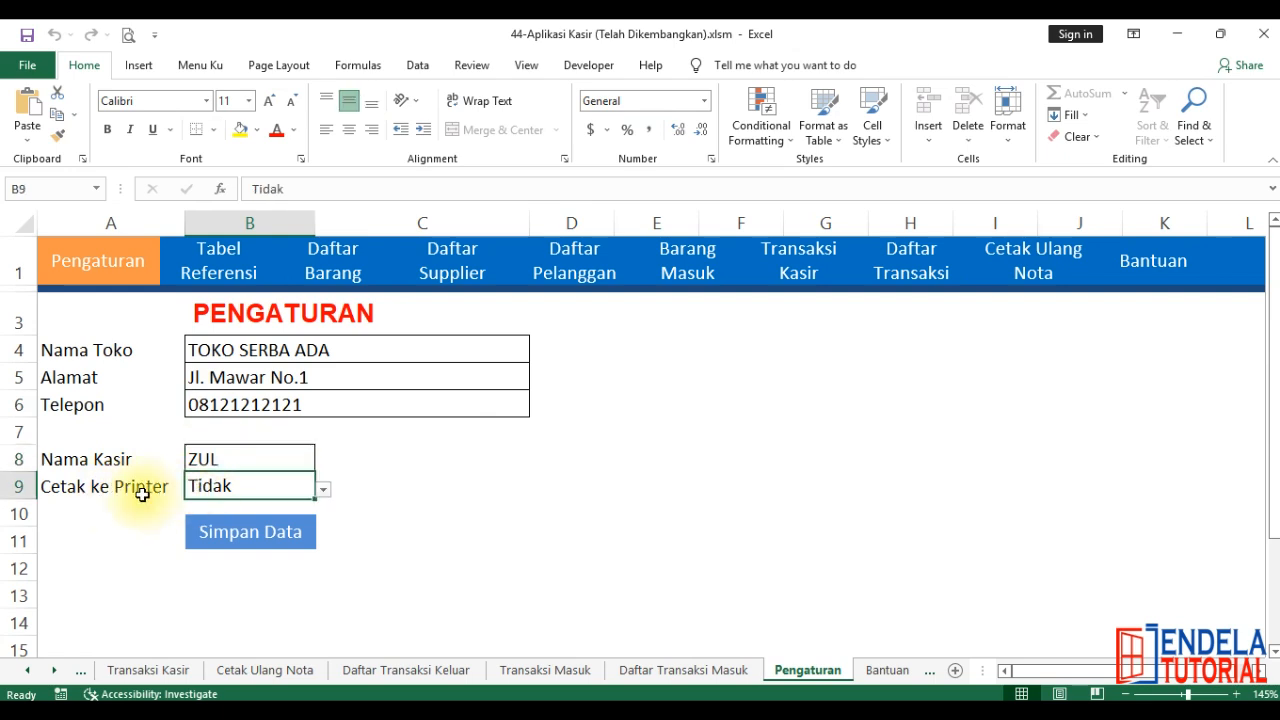
left_click(323, 489)
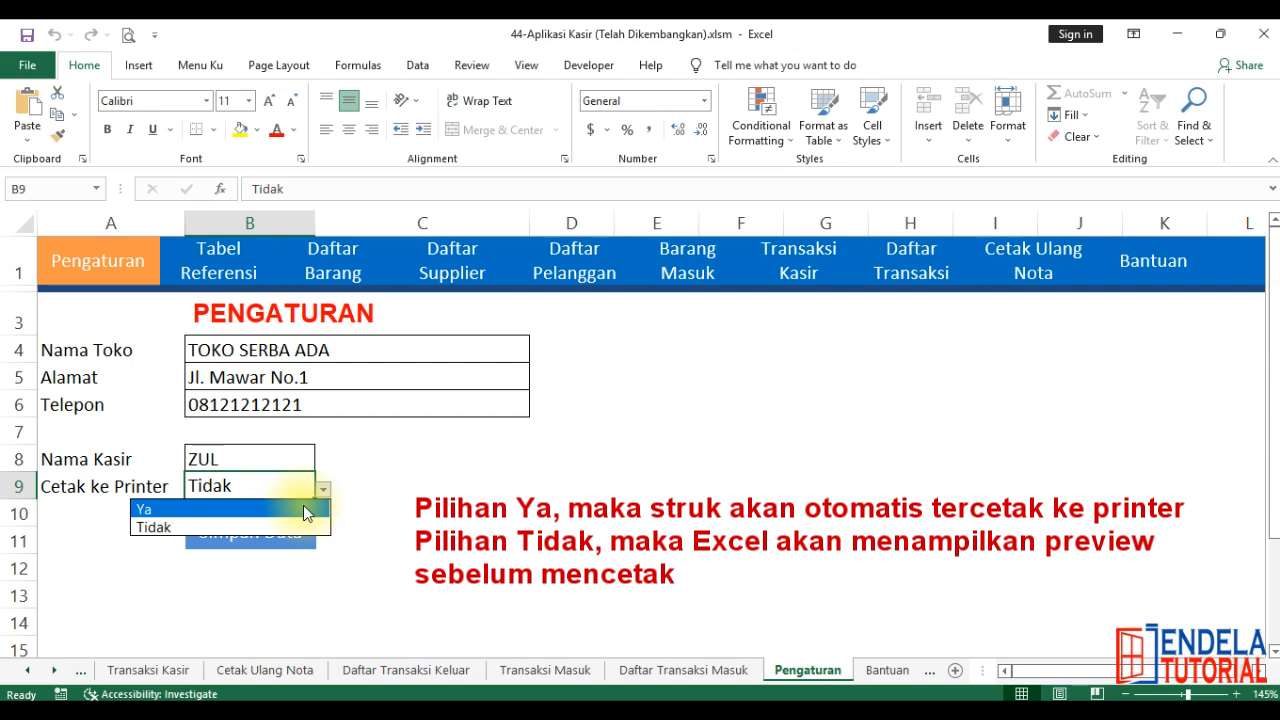
left_click(150, 528)
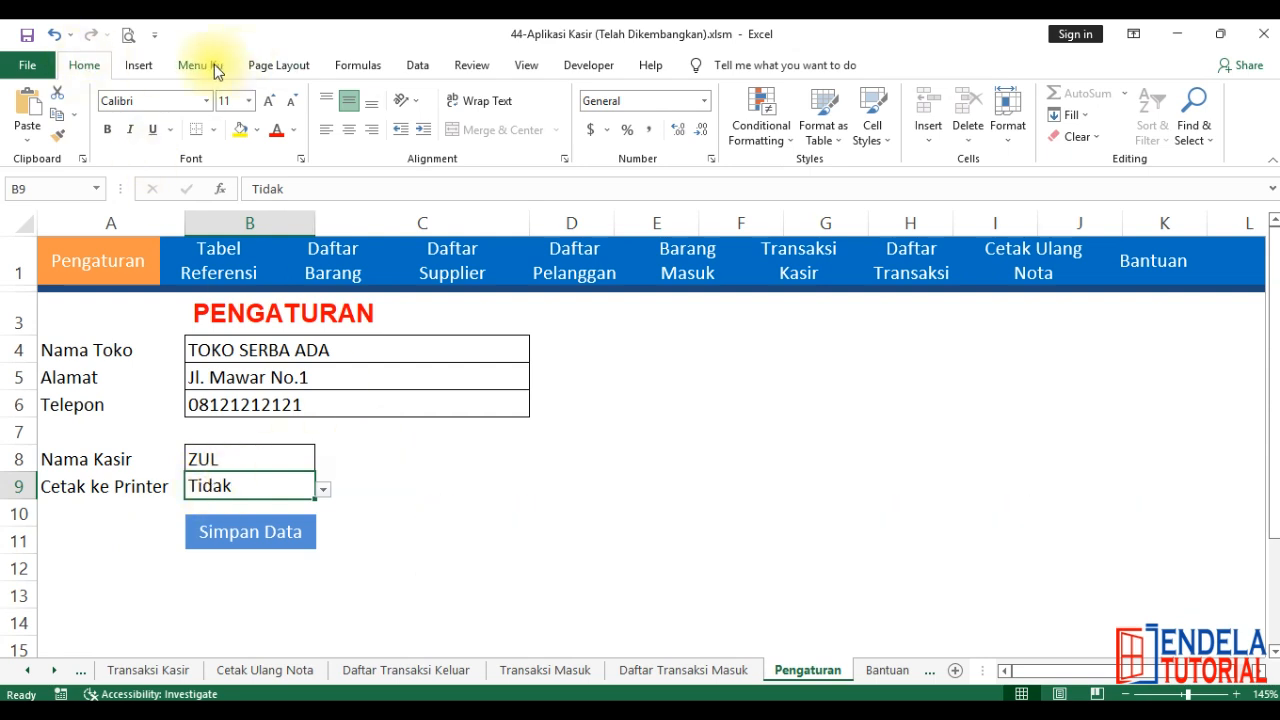
double_click(84, 66)
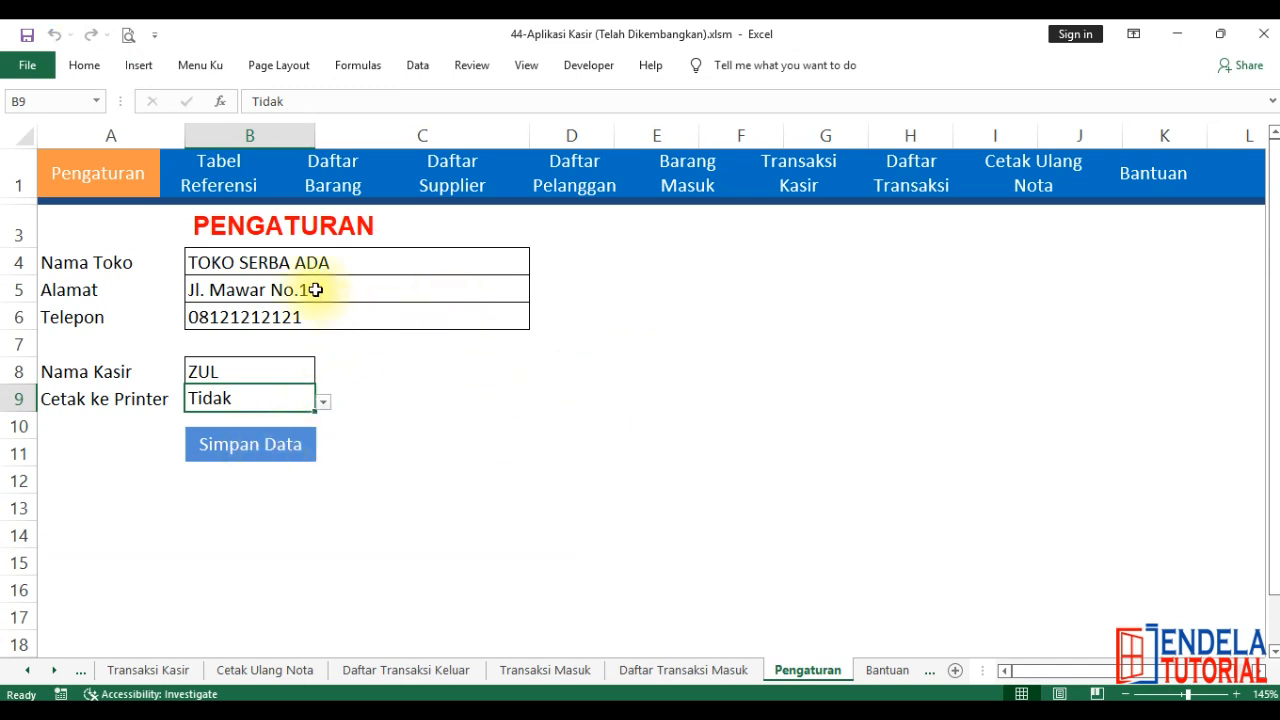
Step: Open the reference tables and look at both Tabel Kategori and Tabel Metode Bayar, ending on Tabel Kategori
left_click(234, 180)
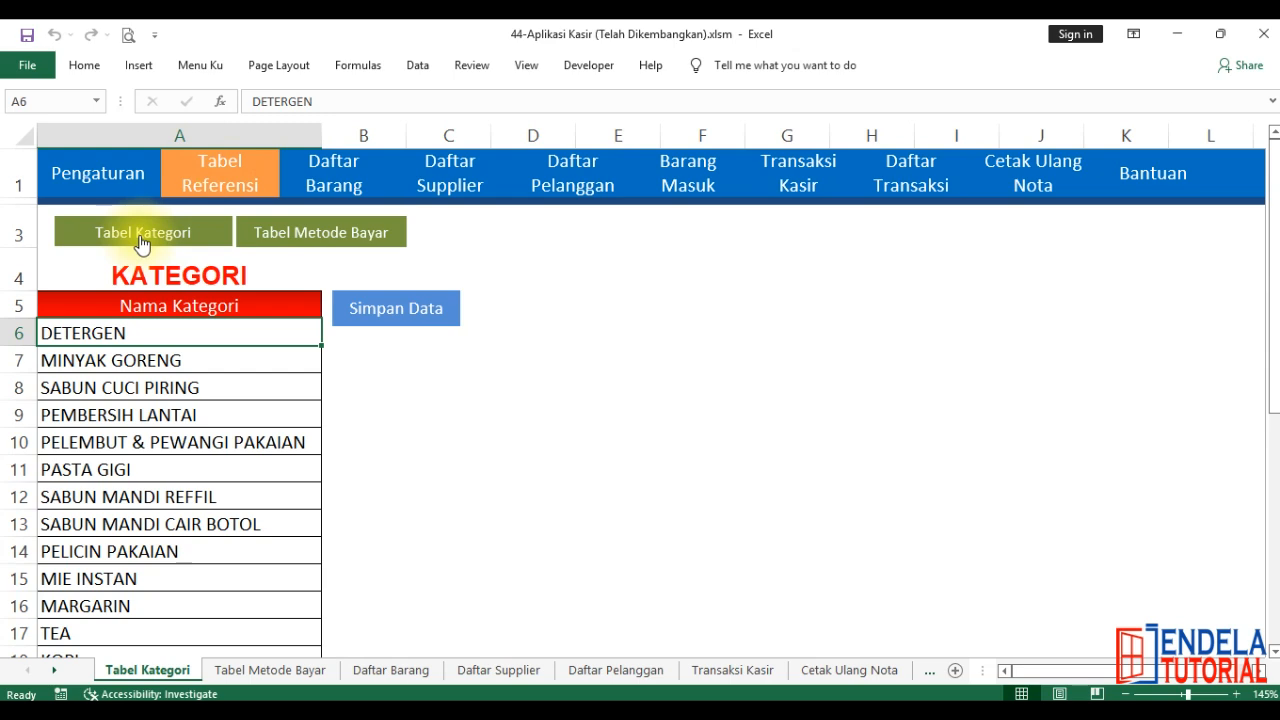
left_click(297, 236)
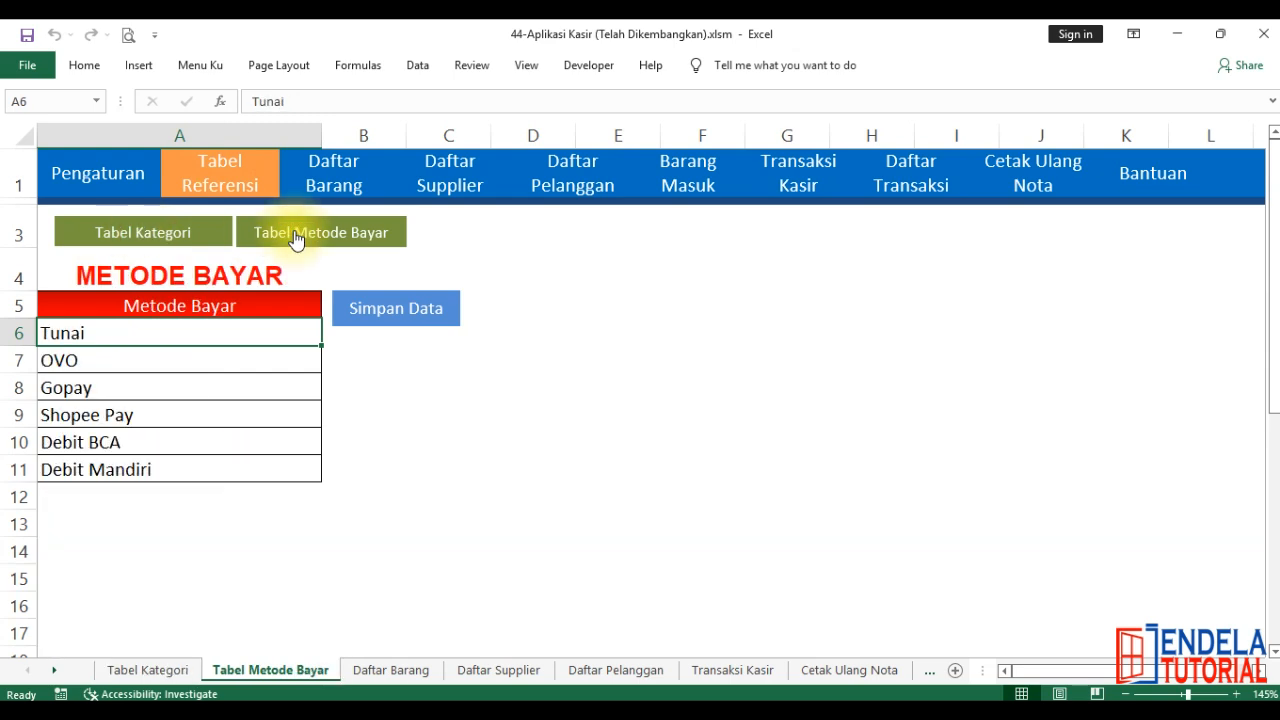
left_click(202, 238)
left_click(297, 236)
left_click(214, 230)
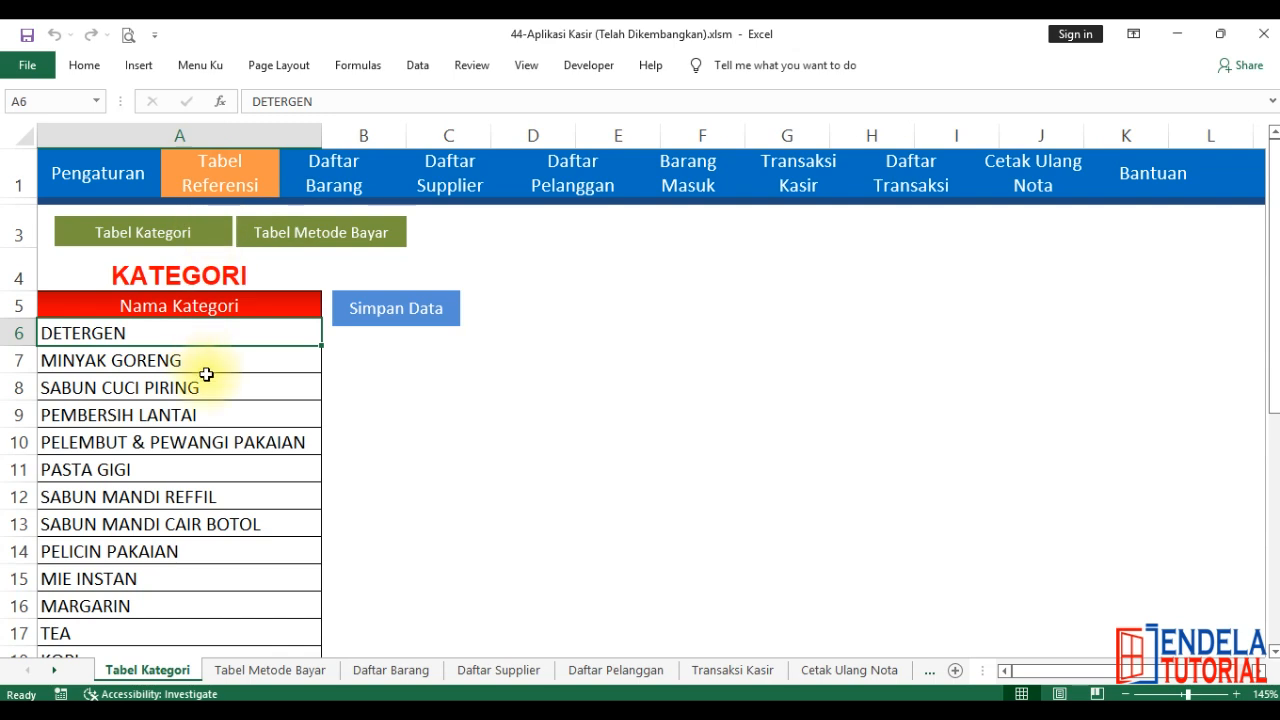
Step: Check the Nama Kategori list down to the first empty row and save the category data
scroll(206, 374, "down", 4)
scroll(206, 374, "up", 3)
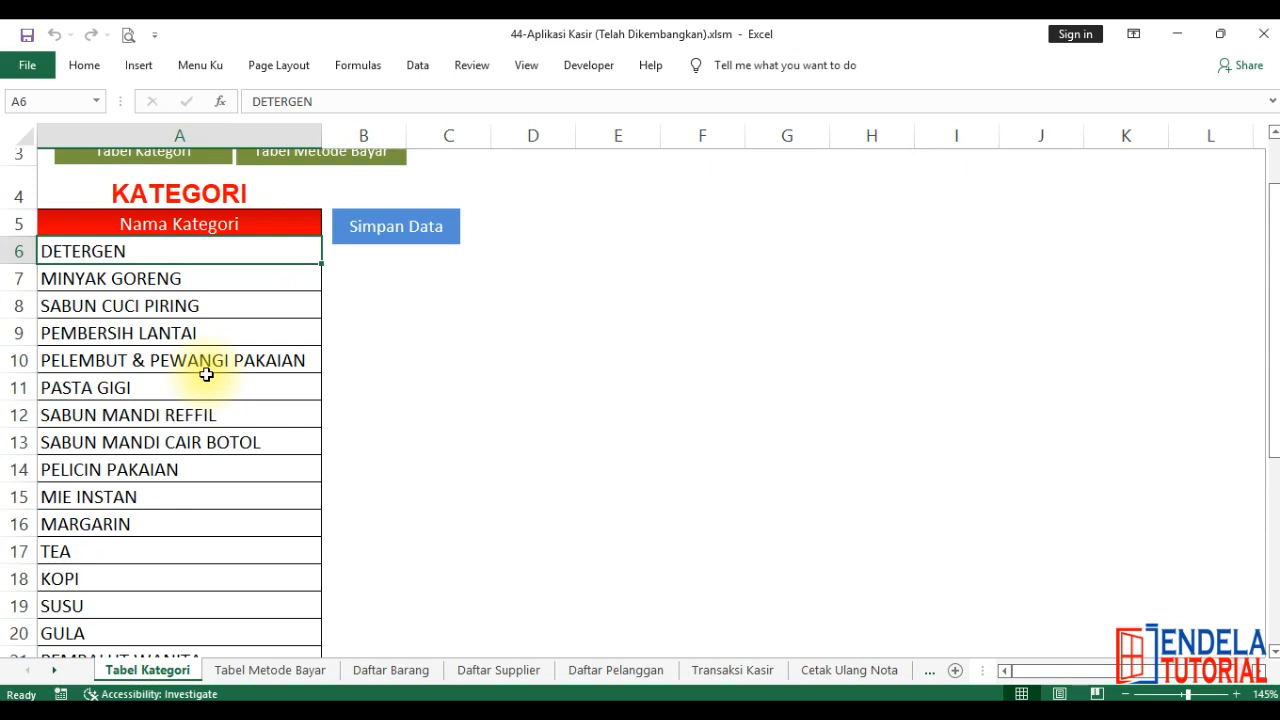
scroll(206, 374, "up", 1)
scroll(206, 374, "down", 2)
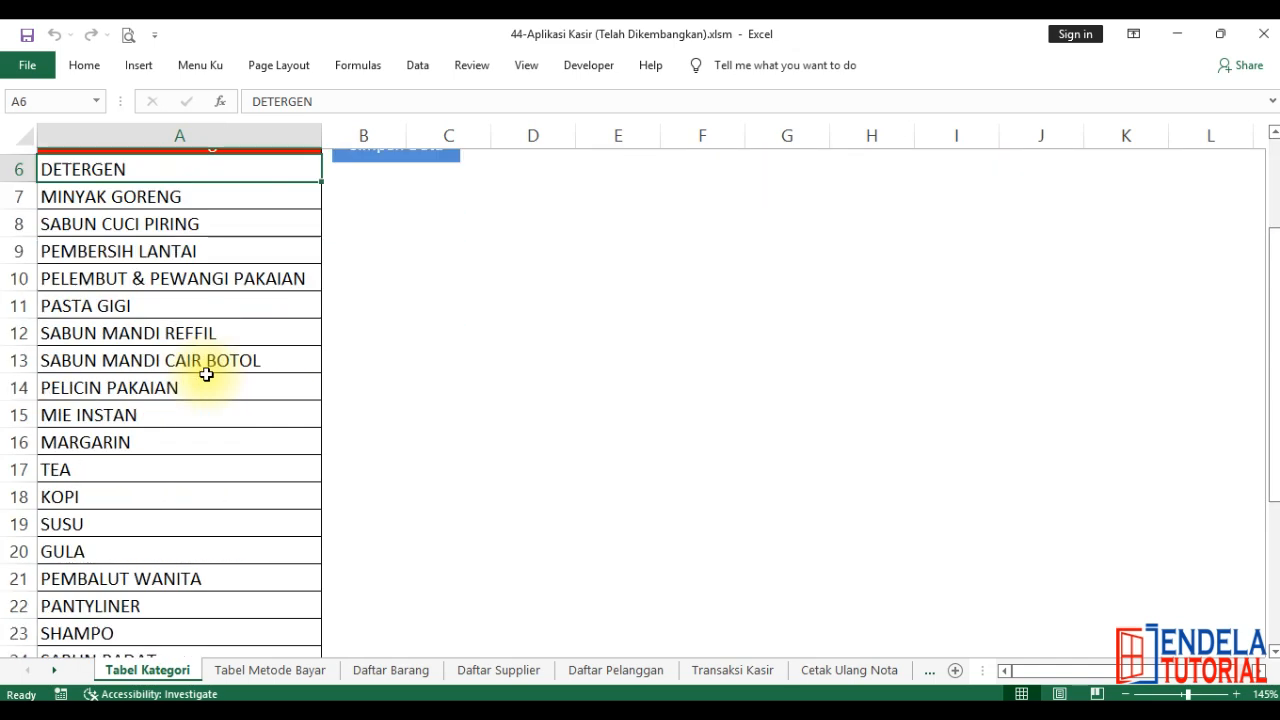
scroll(206, 374, "down", 2)
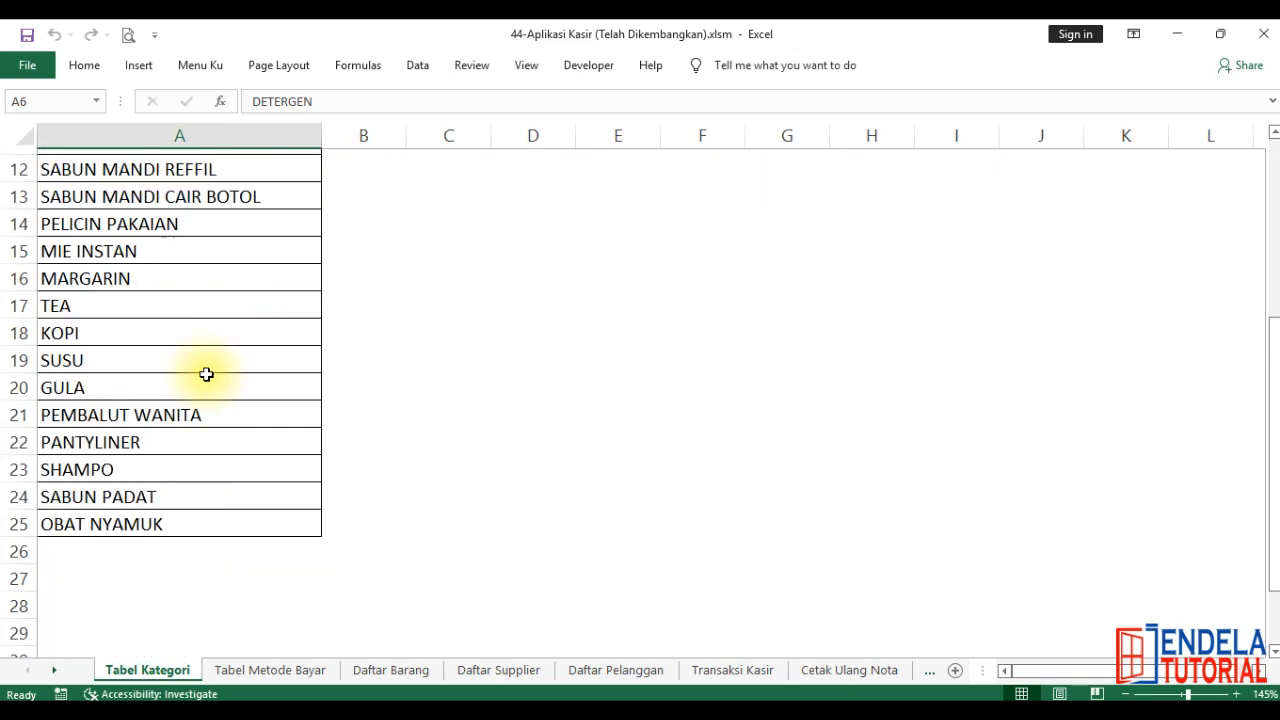
left_click(177, 545)
scroll(247, 509, "up", 1)
scroll(247, 509, "up", 3)
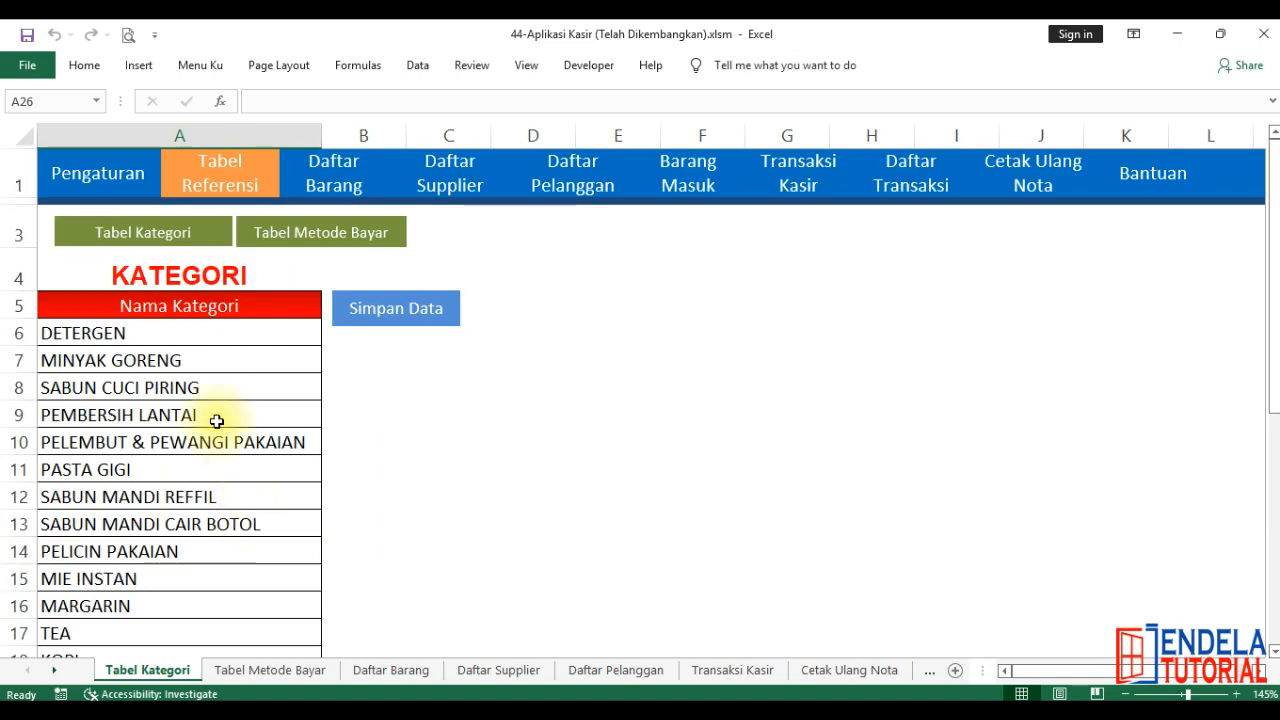
left_click(210, 340)
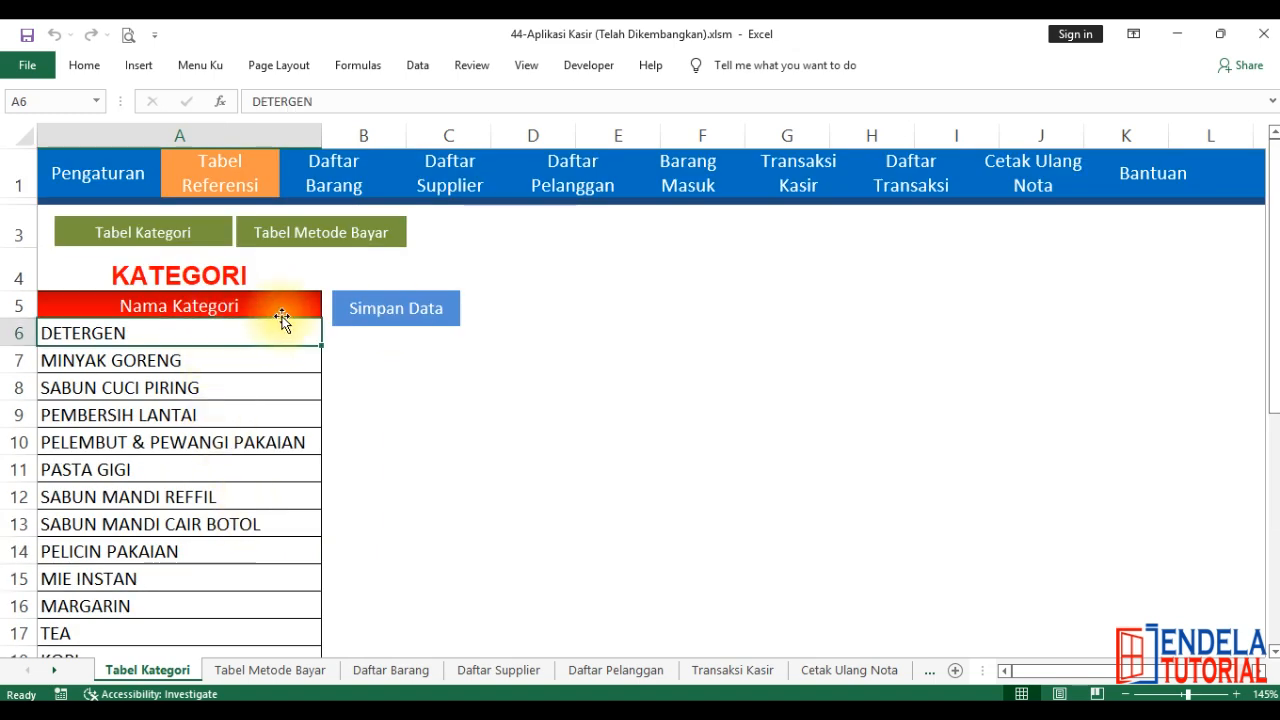
left_click(394, 318)
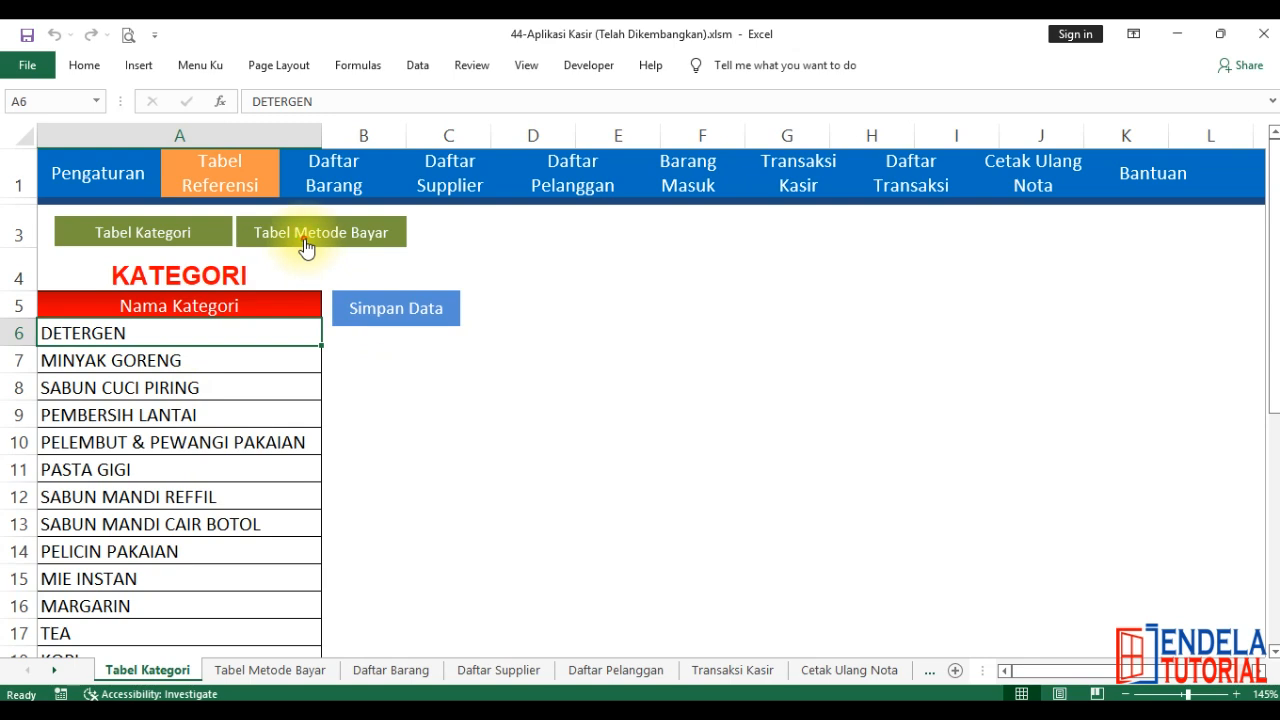
Step: Add Debit BRI and Debit BNI below the last entry in the Metode Bayar table, in cells A12 and A13
left_click(306, 240)
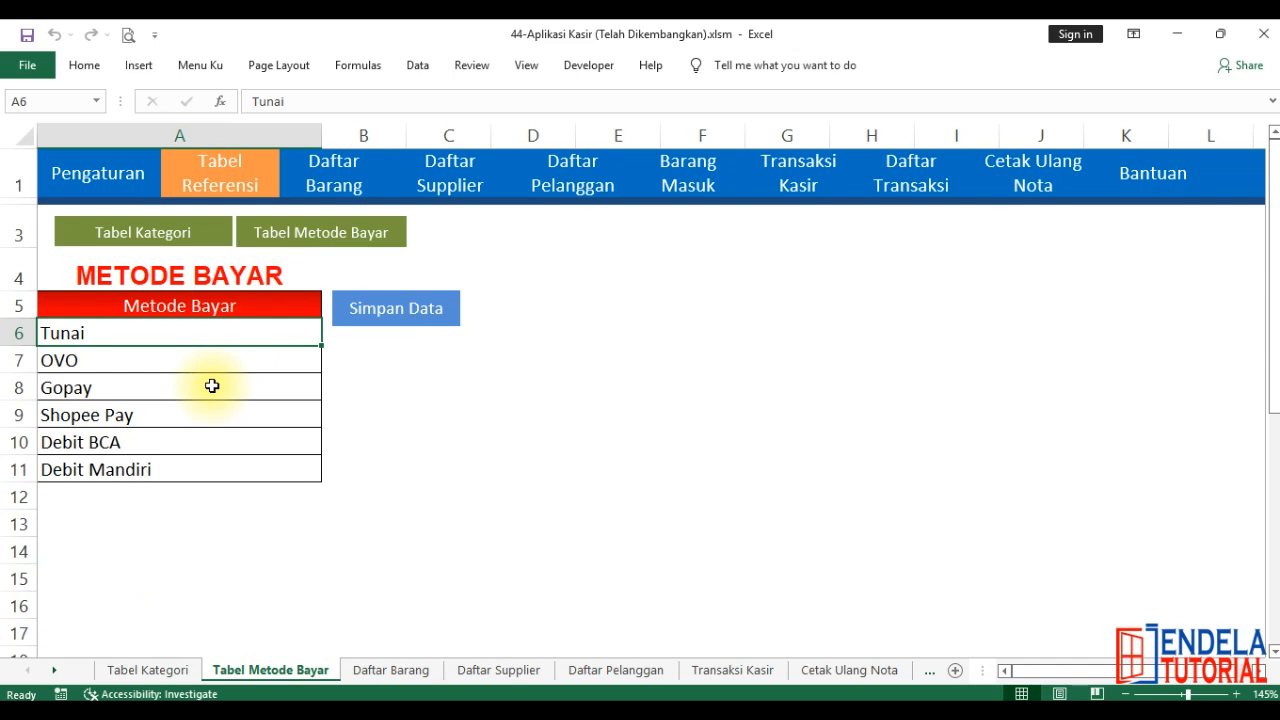
left_click(80, 360)
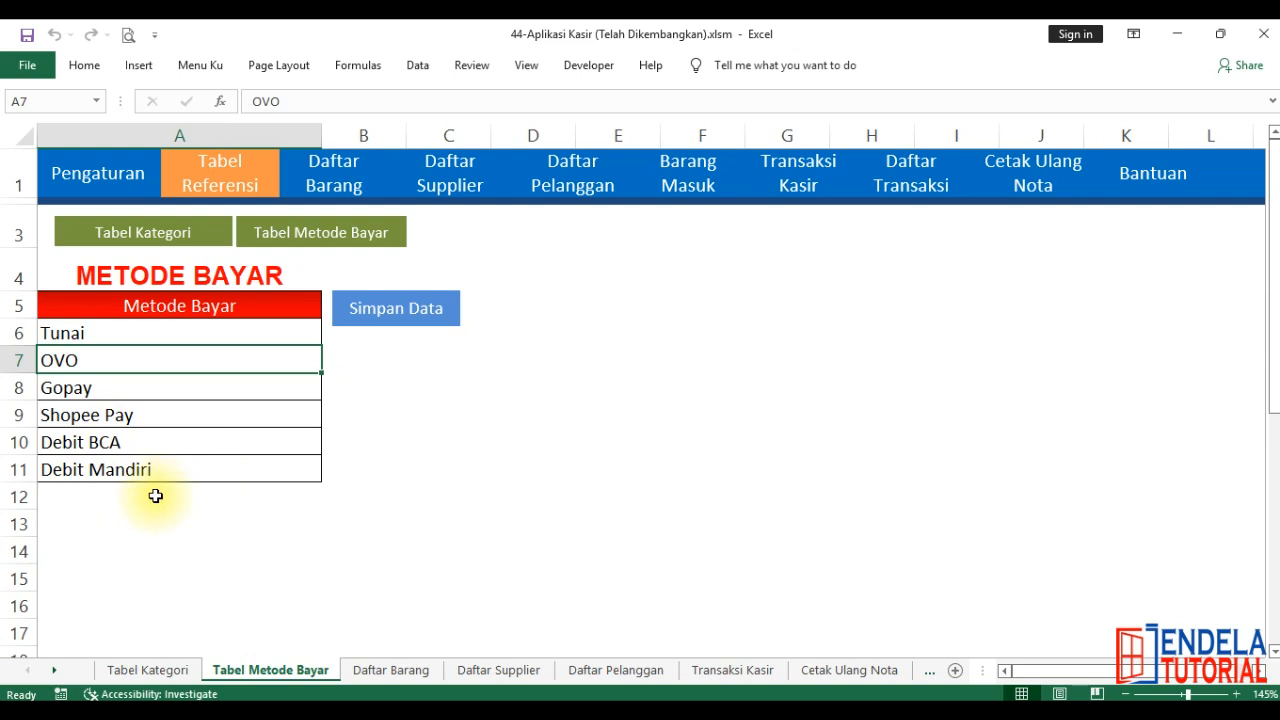
left_click(115, 496)
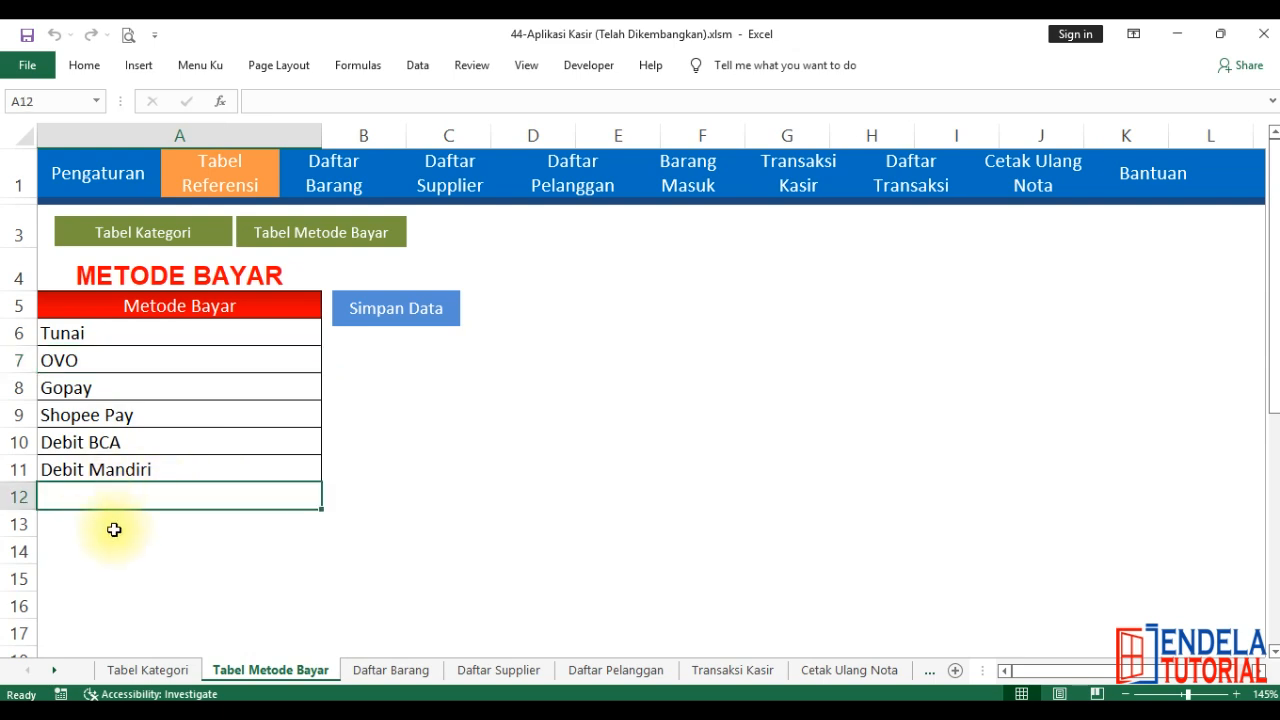
type("Debi")
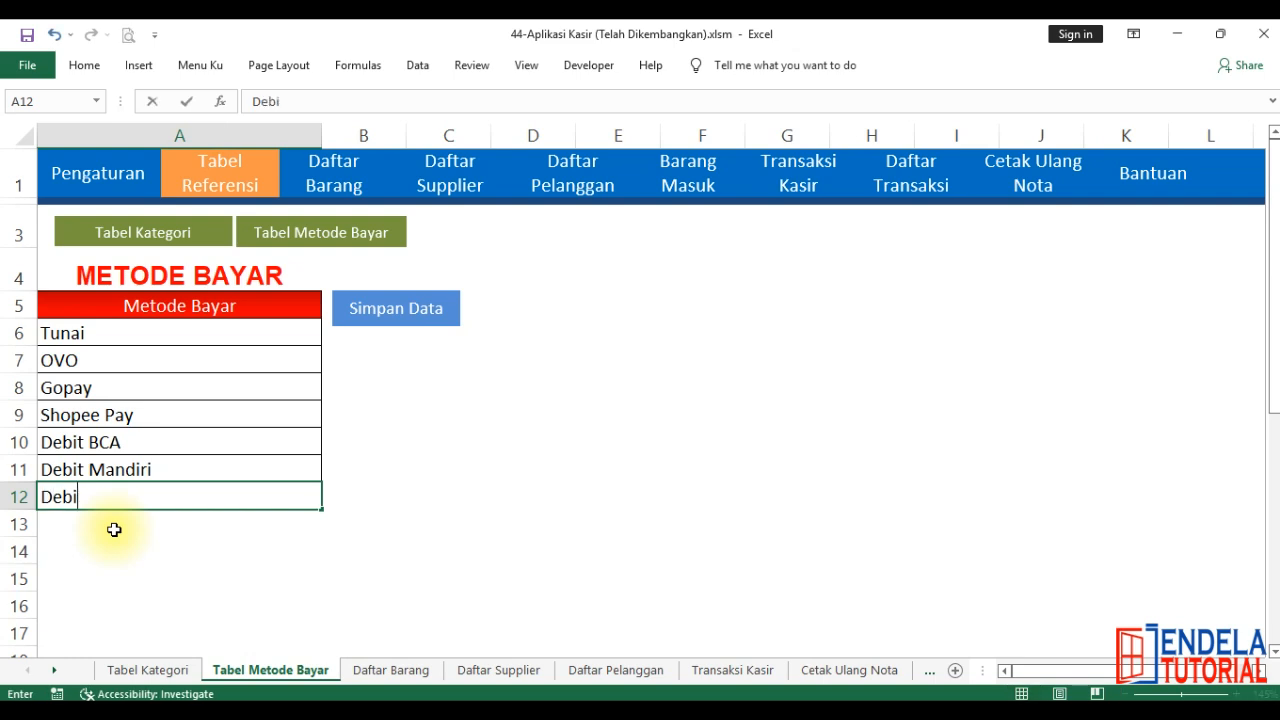
type("t BRI")
key("Return")
type("Debit BNI")
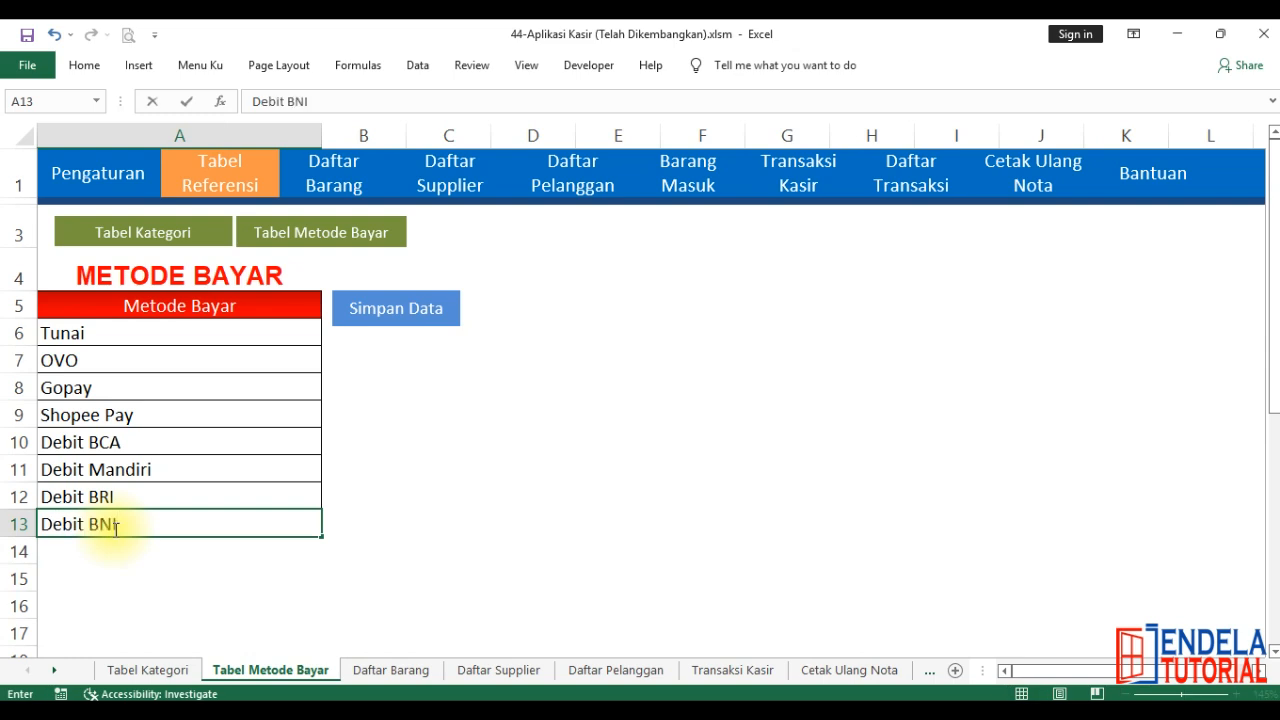
key("Return")
Step: Review the entries in the Metode Bayar table and save the payment method data
left_click(174, 490)
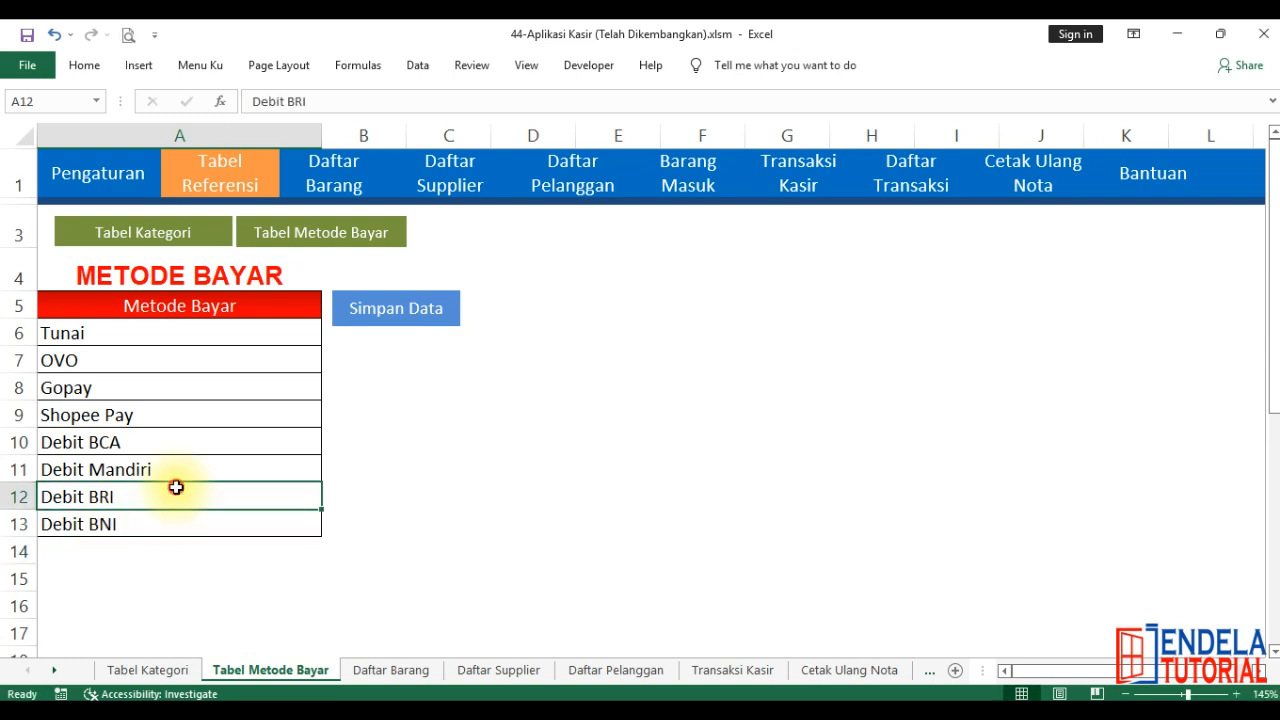
left_click(204, 369)
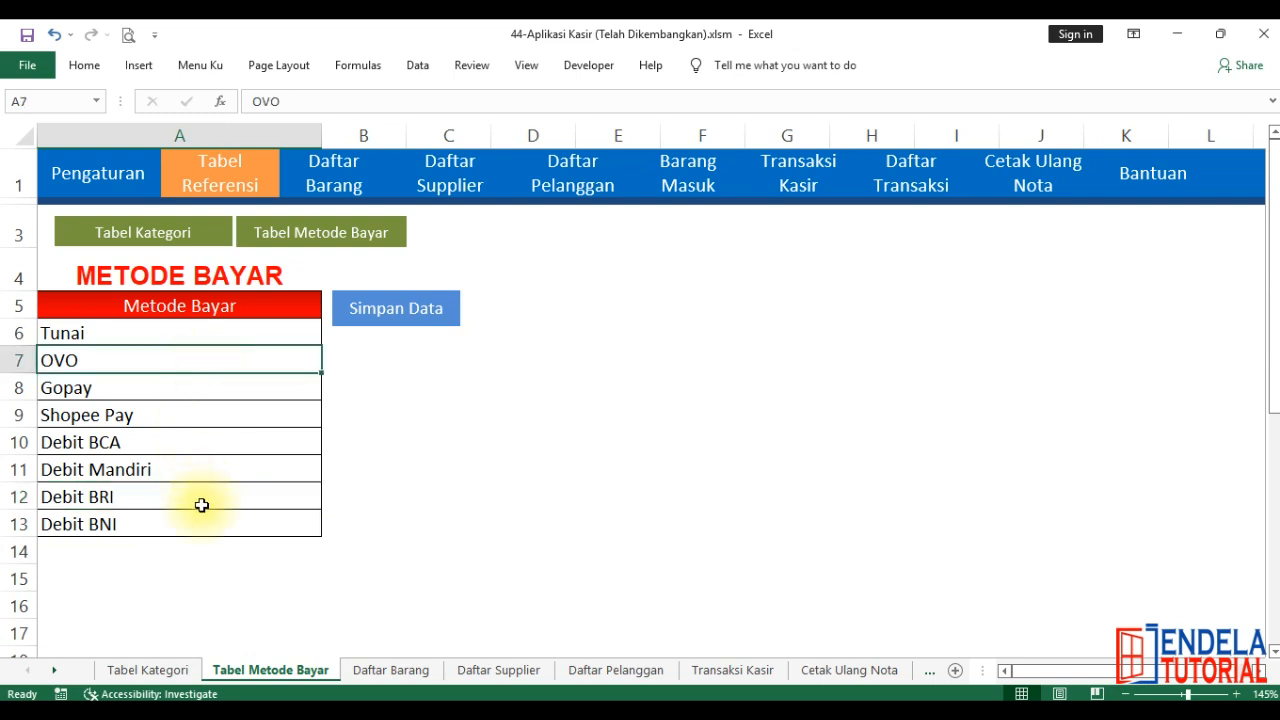
left_click(163, 522)
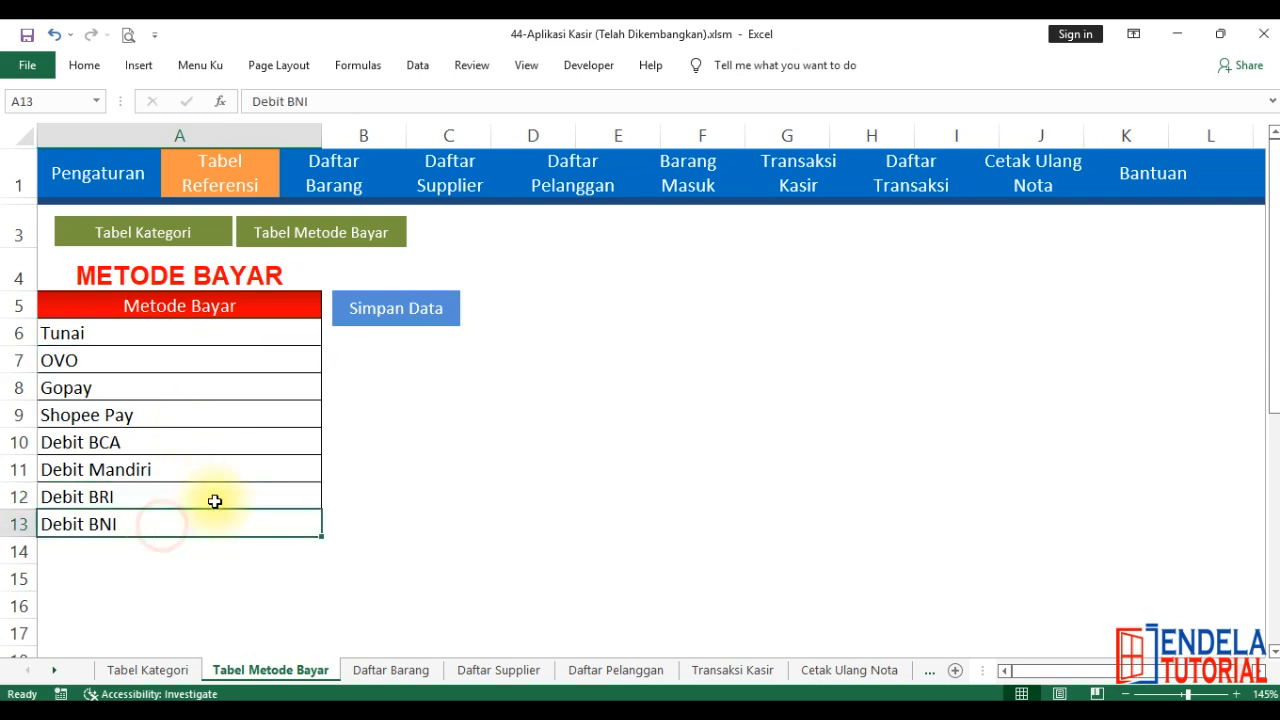
left_click(200, 418)
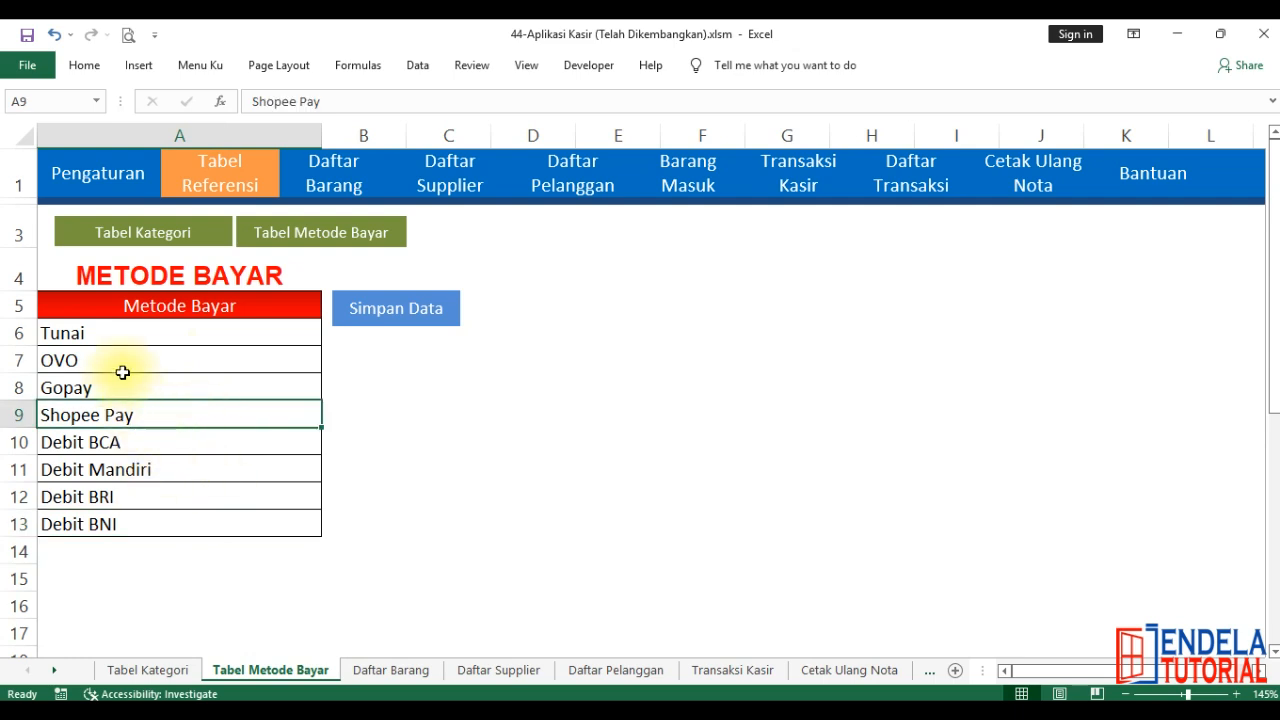
left_click(78, 333)
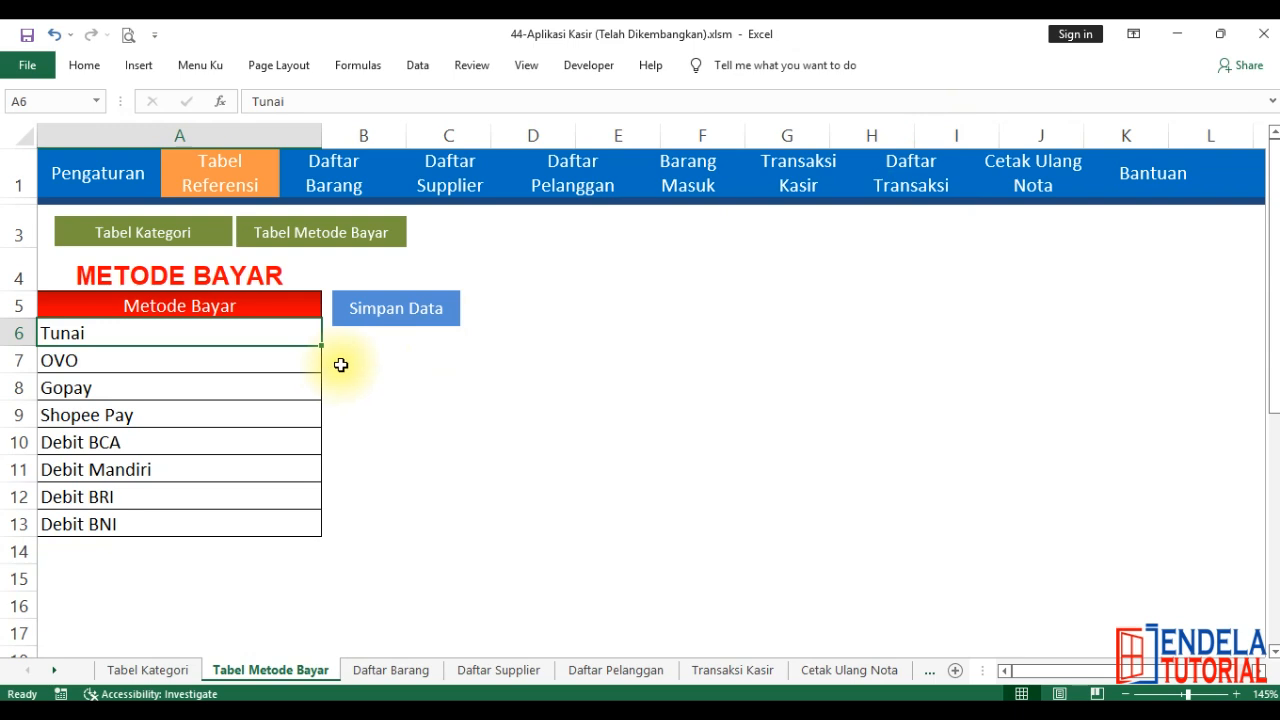
left_click(396, 318)
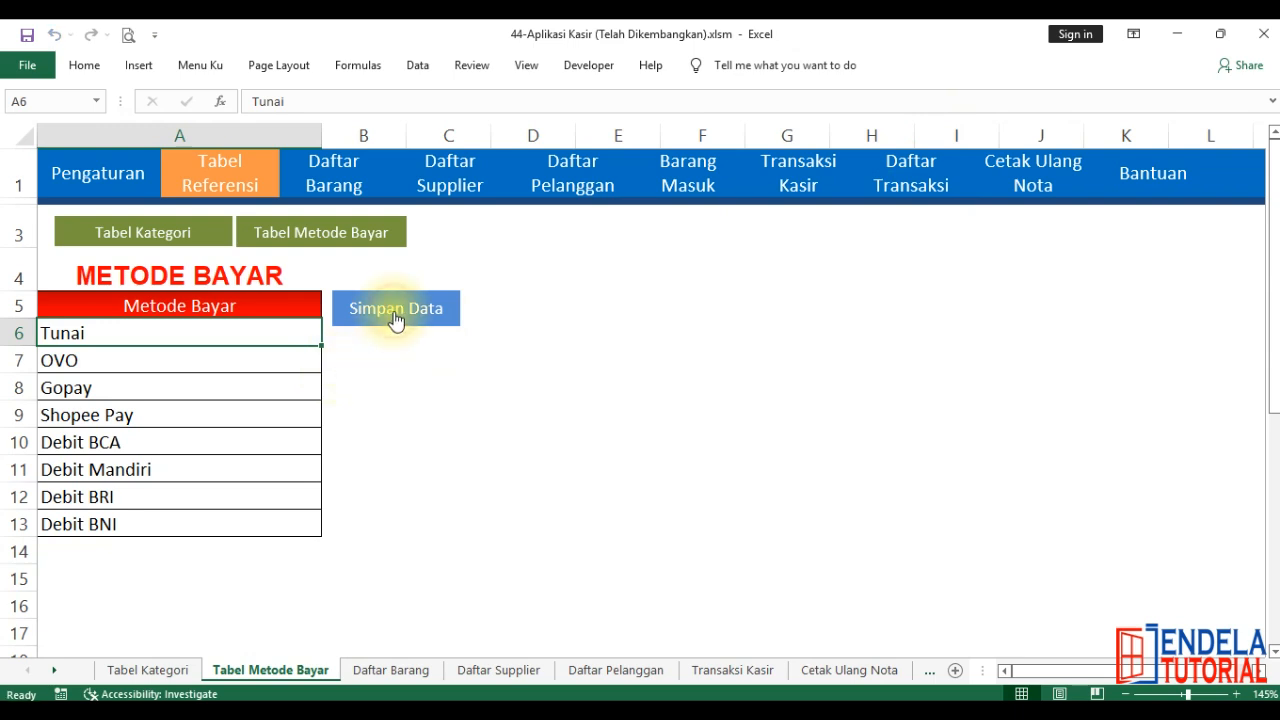
Step: Open the Daftar Barang page and look through the item list and its price and stock columns
left_click(331, 190)
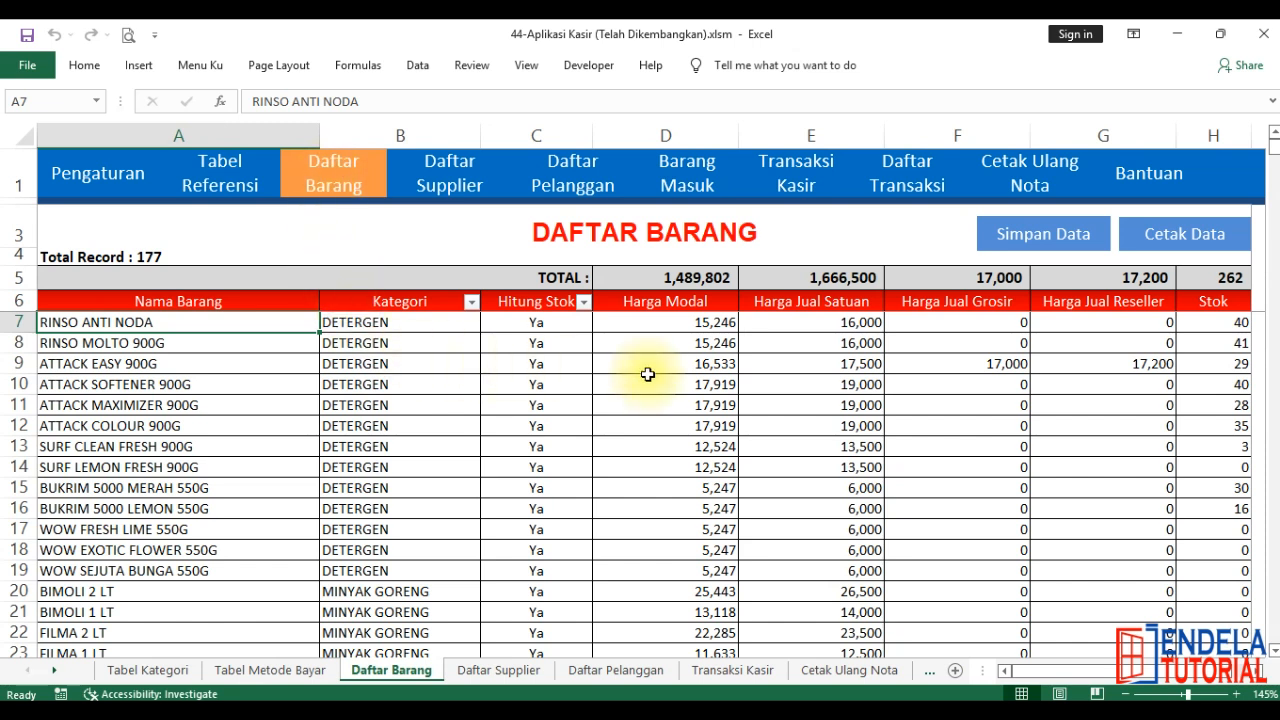
scroll(375, 377, "down", 7)
scroll(375, 377, "up", 7)
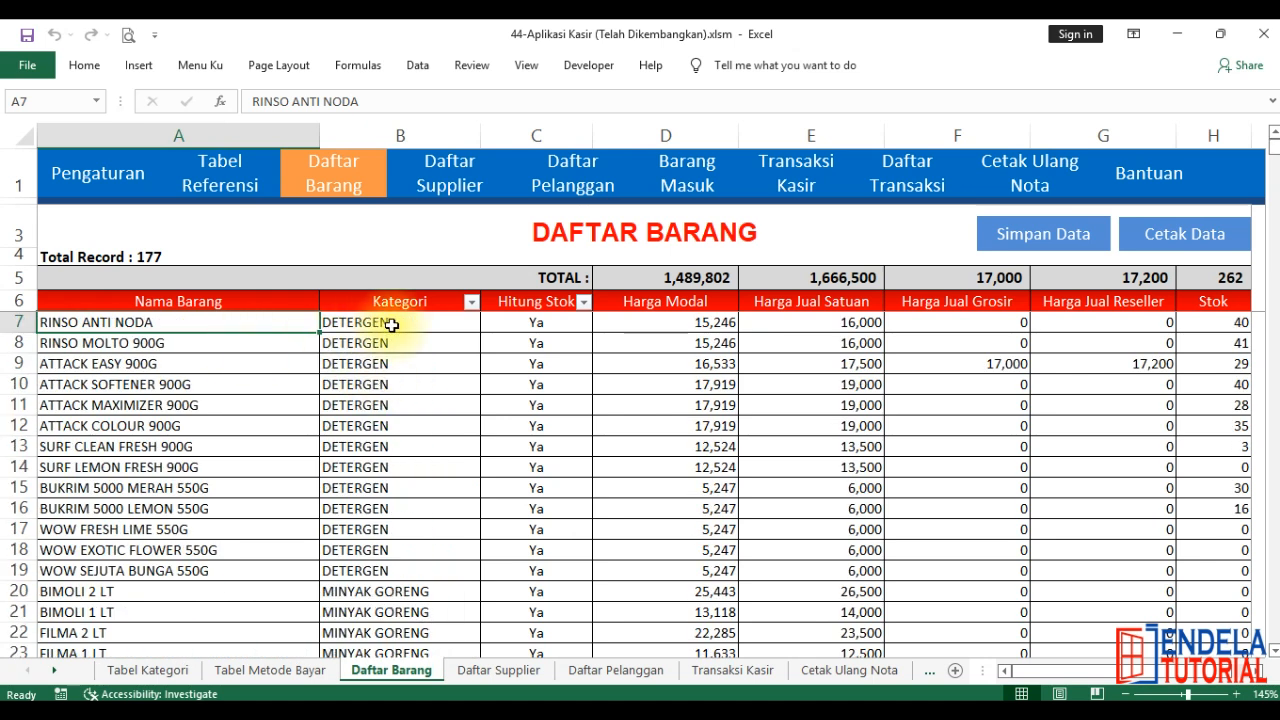
scroll(400, 380, "down", 5)
scroll(408, 391, "up", 5)
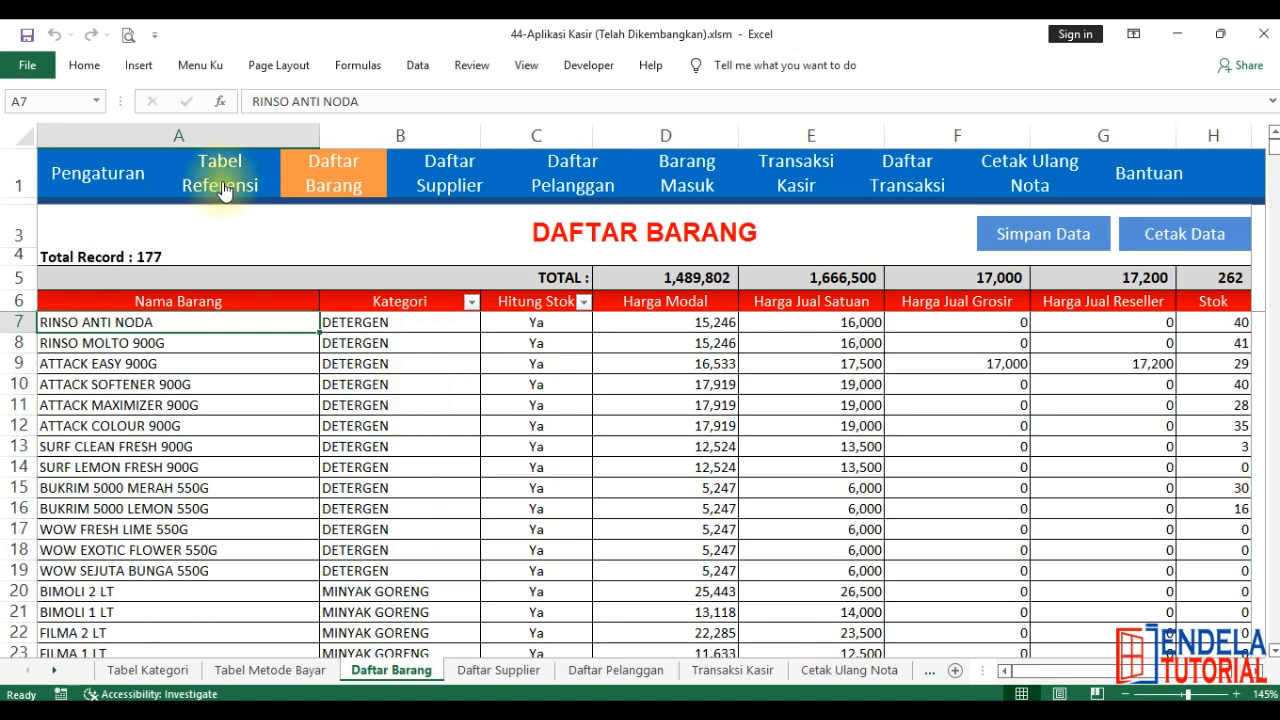
Step: View the available Kategori choices for the item RINSO ANTI NODA in cell B7
left_click(392, 382)
left_click(418, 325)
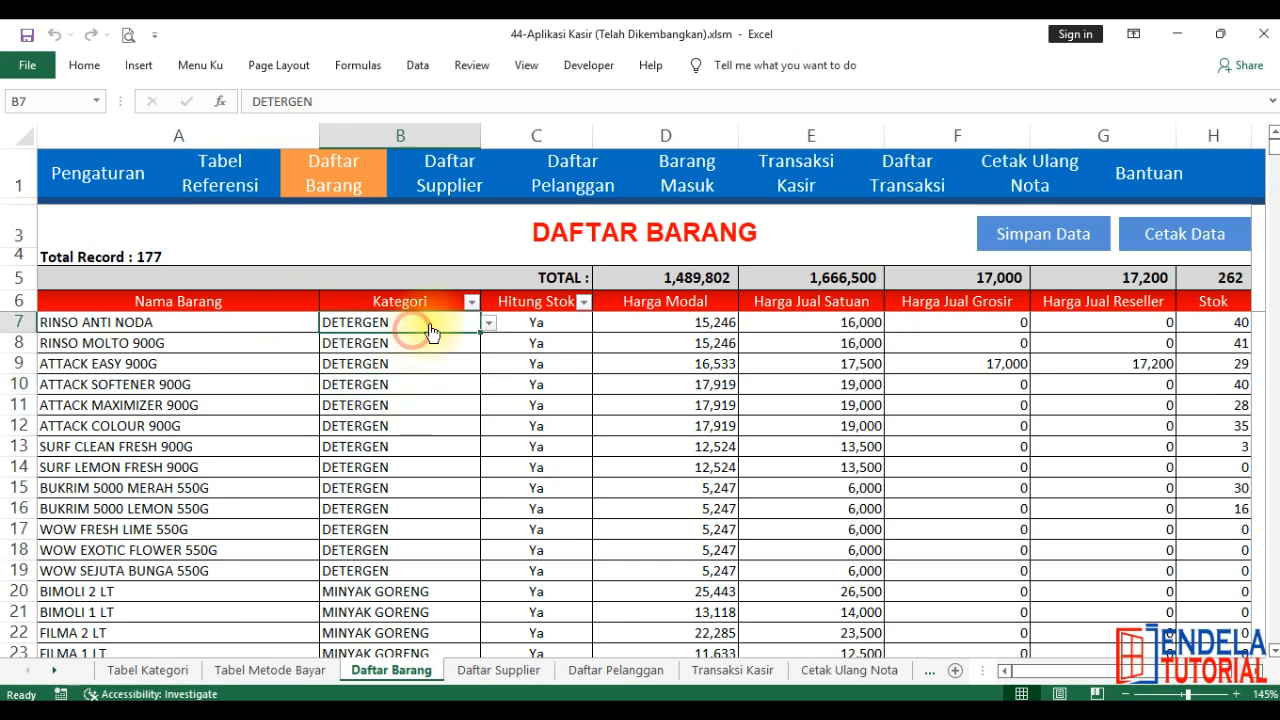
left_click(488, 323)
mouse_move(481, 370)
left_mouse_down()
mouse_move(481, 430)
mouse_move(480, 367)
left_mouse_up()
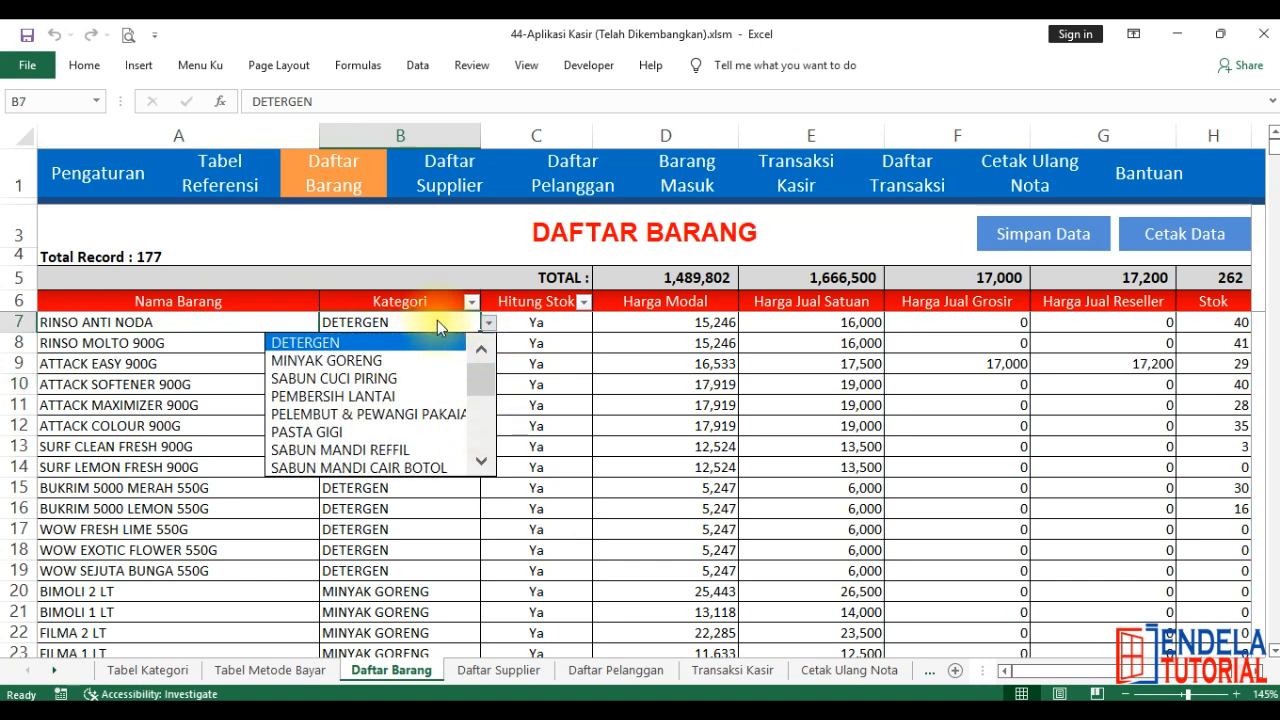
left_click(472, 323)
Step: Set Hitung Stok for the item RINSO ANTI NODA in cell C7 to Tidak
left_click(531, 325)
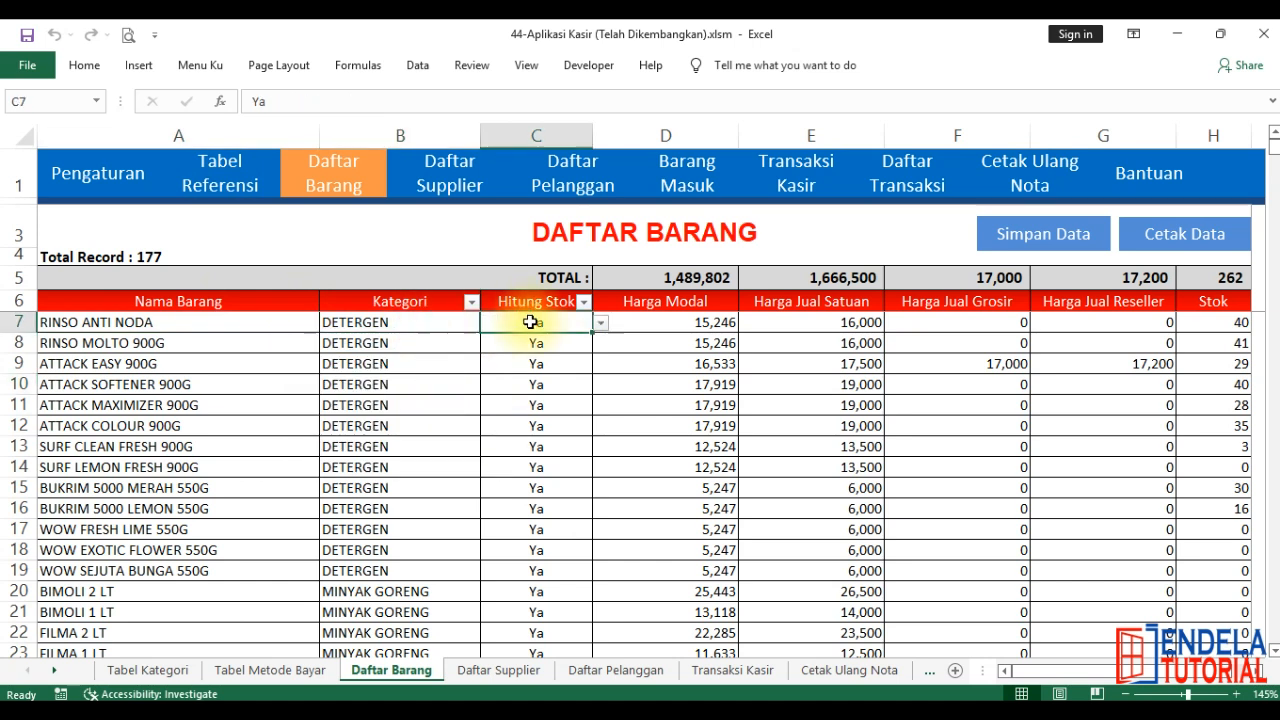
left_click(601, 323)
left_click(580, 342)
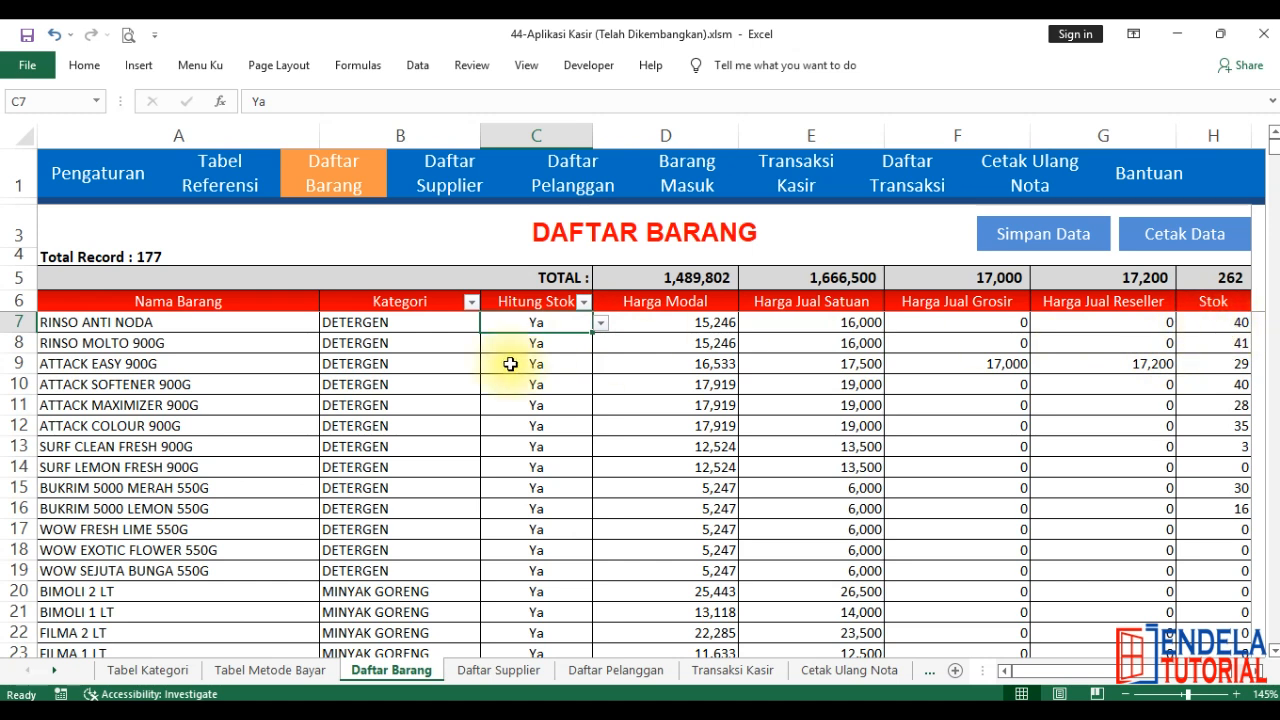
left_click(599, 323)
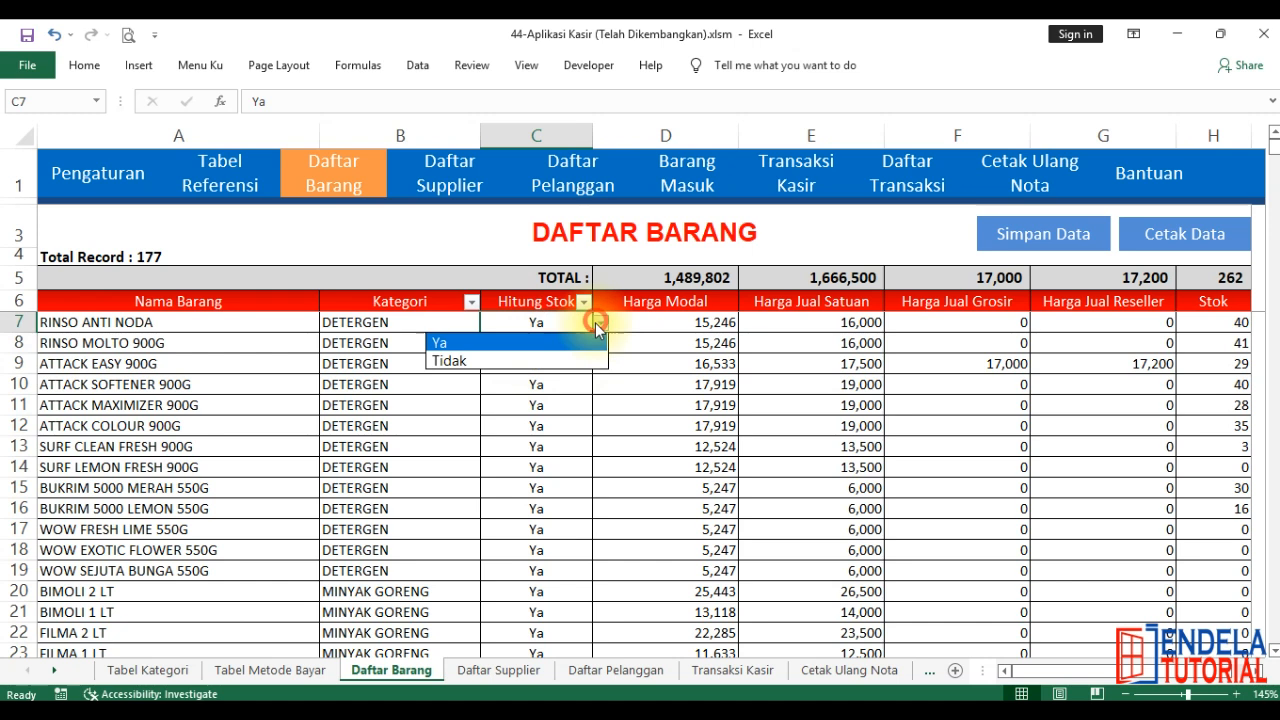
left_click(557, 359)
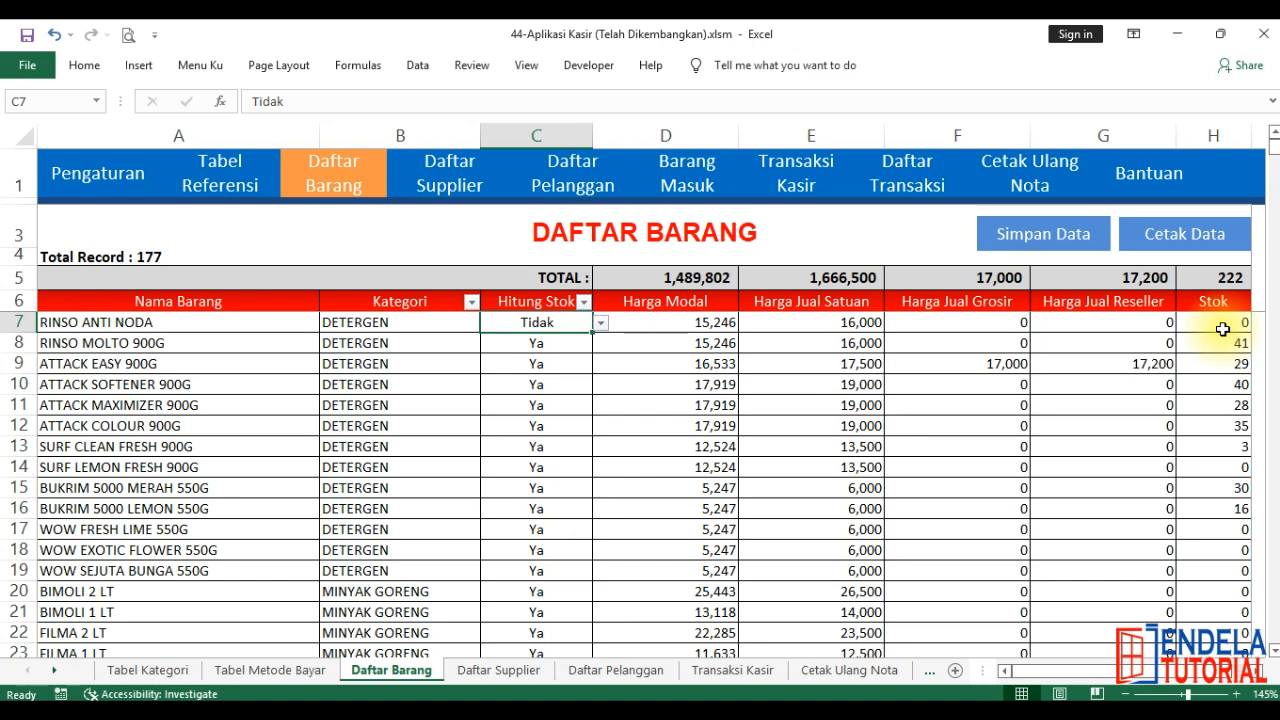
Step: Restore Hitung Stok for RINSO ANTI NODA to Ya and check the setting of the items below it
left_click(600, 323)
left_click(523, 342)
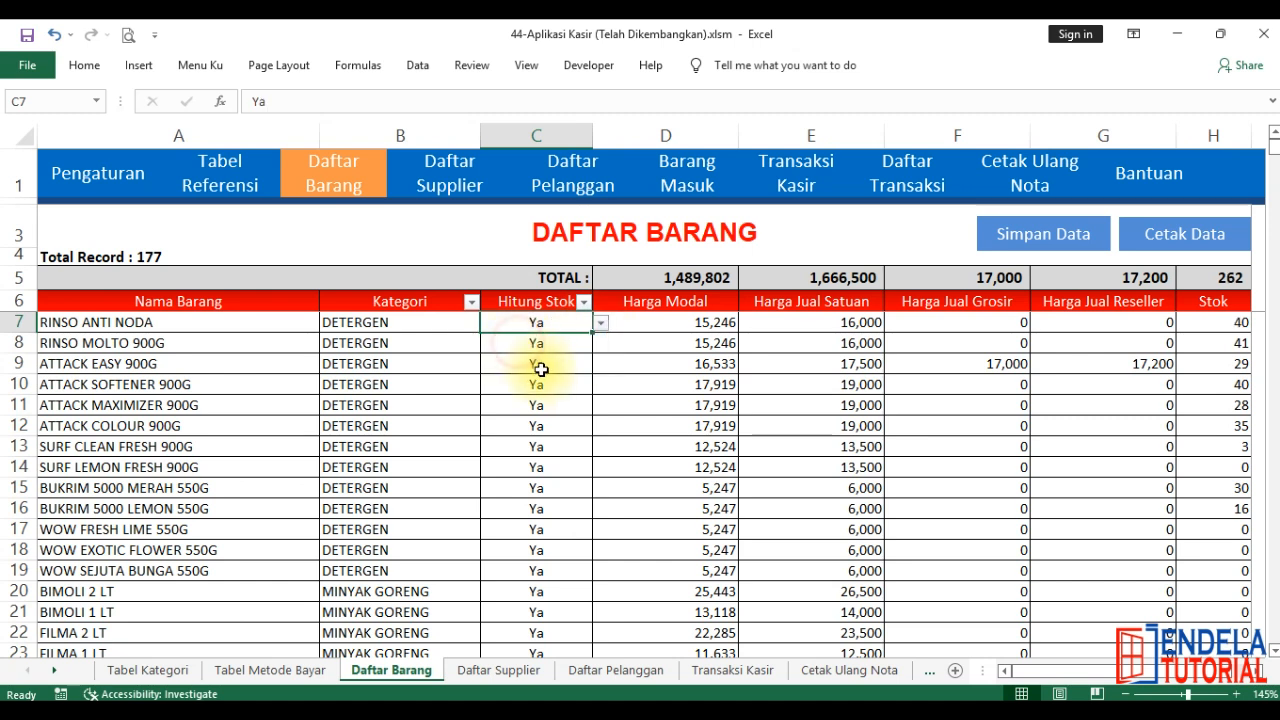
left_click(537, 383)
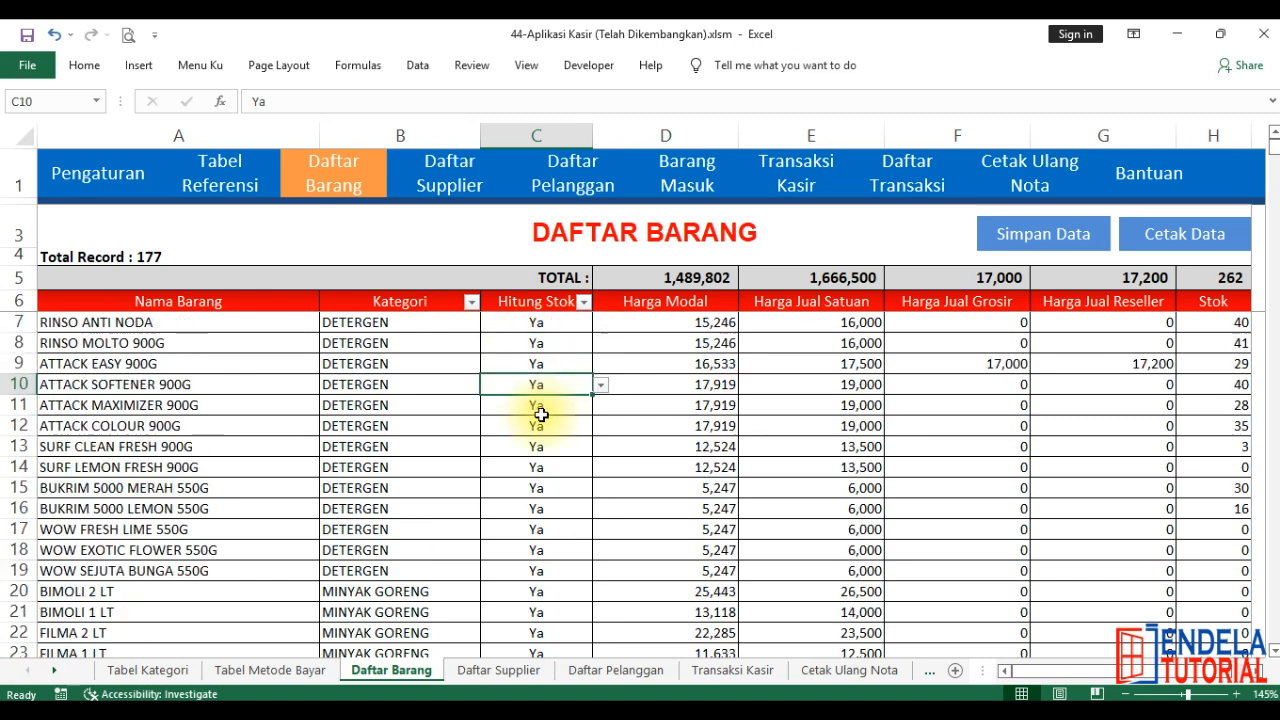
left_click(536, 322)
left_click(537, 343)
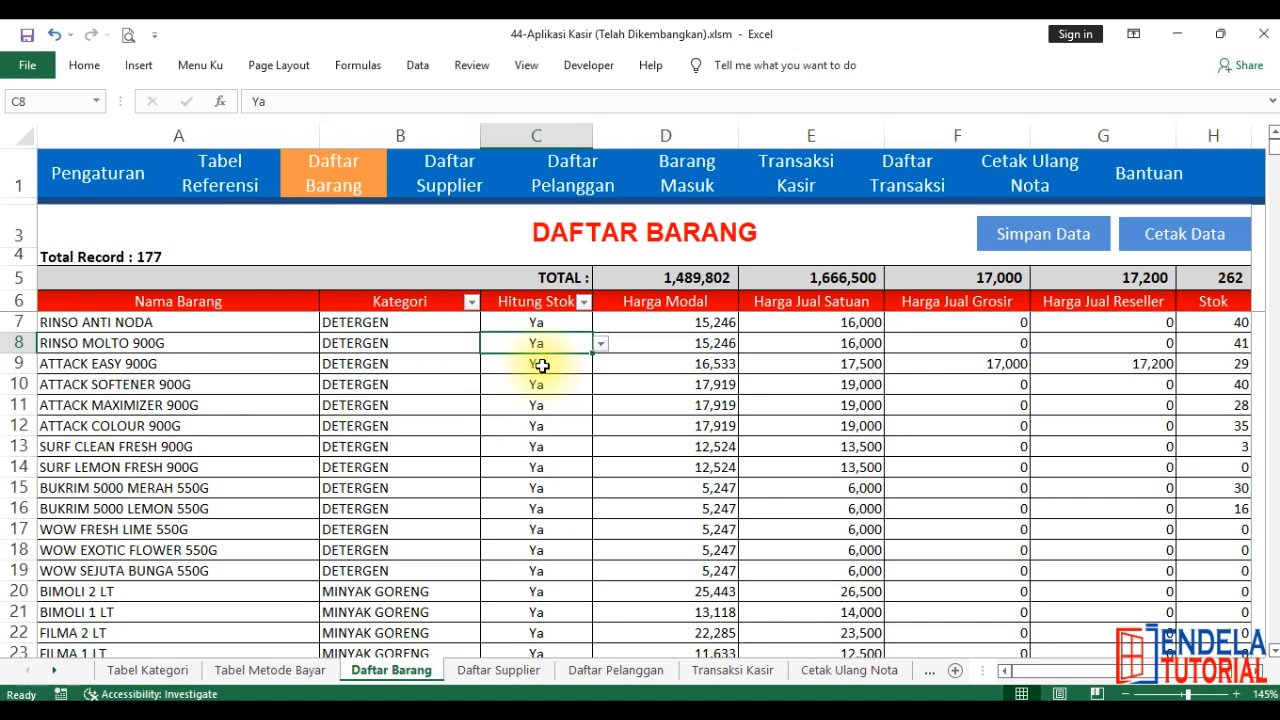
Step: Look through the Harga Modal, Harga Jual Satuan, Harga Jual Grosir and Harga Jual Reseller columns of the item list
left_click(640, 322)
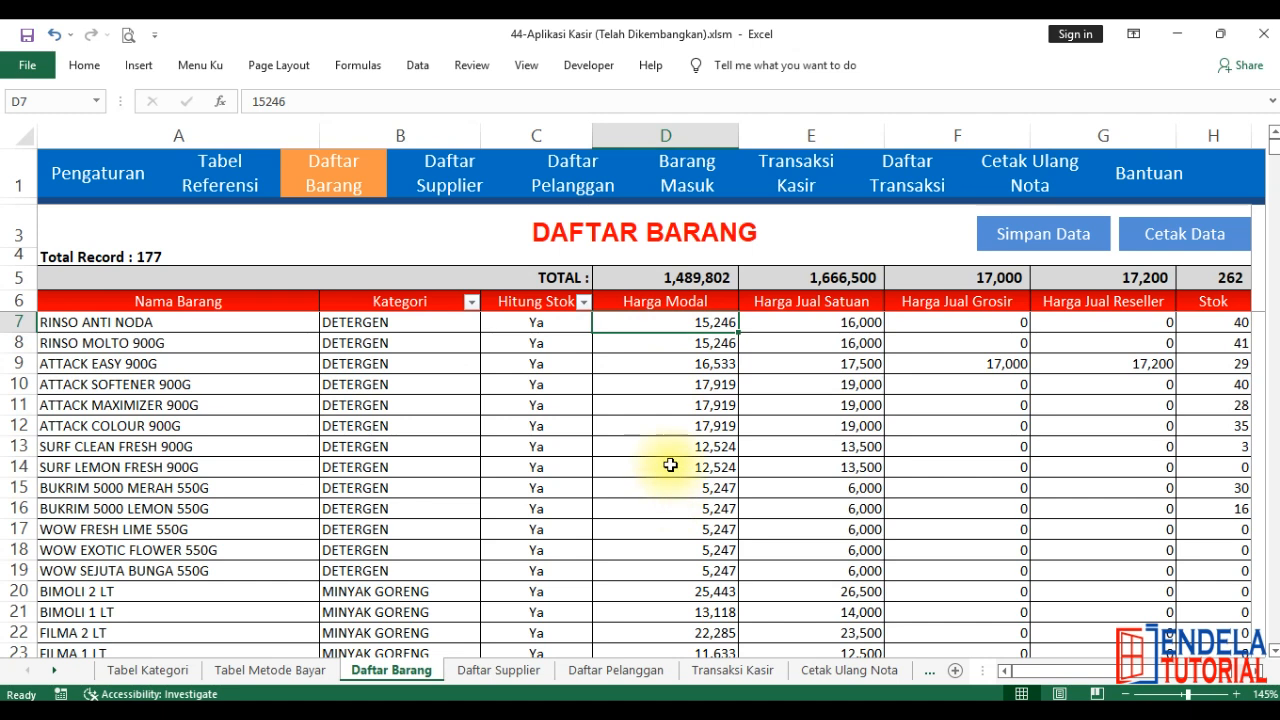
scroll(672, 443, "down", 2)
scroll(673, 445, "up", 1)
scroll(673, 445, "up", 1)
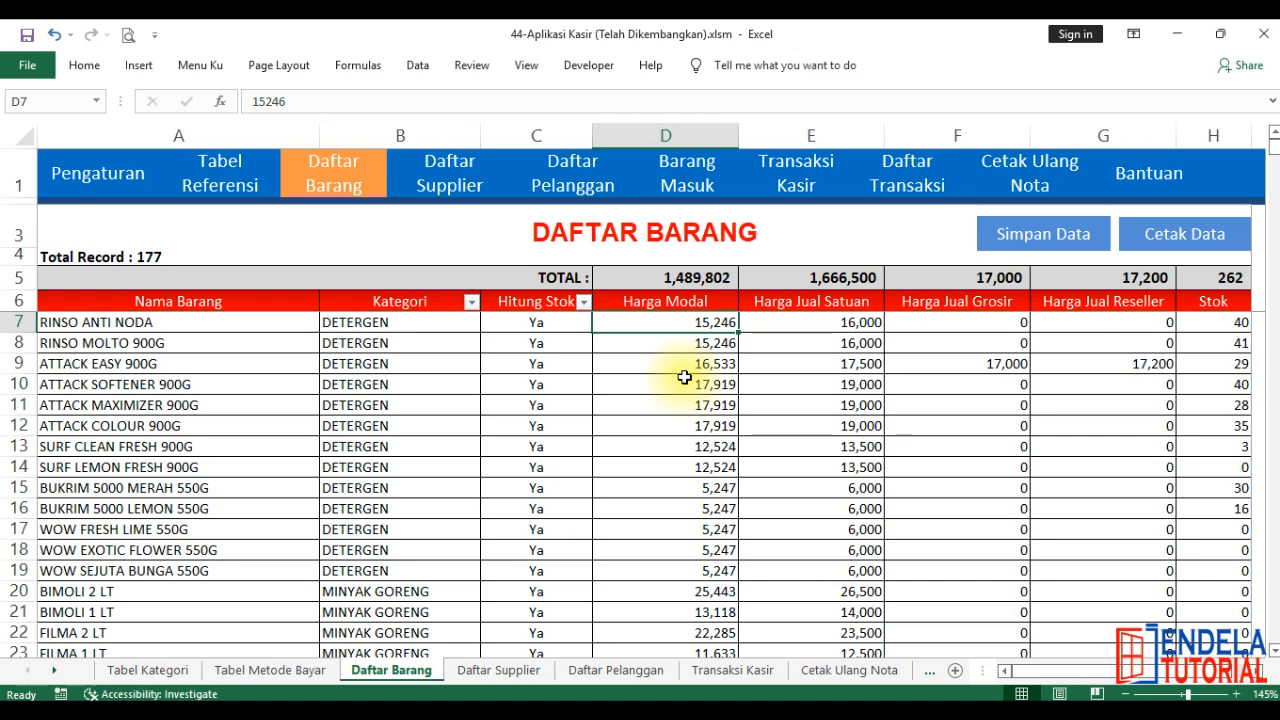
left_click(808, 322)
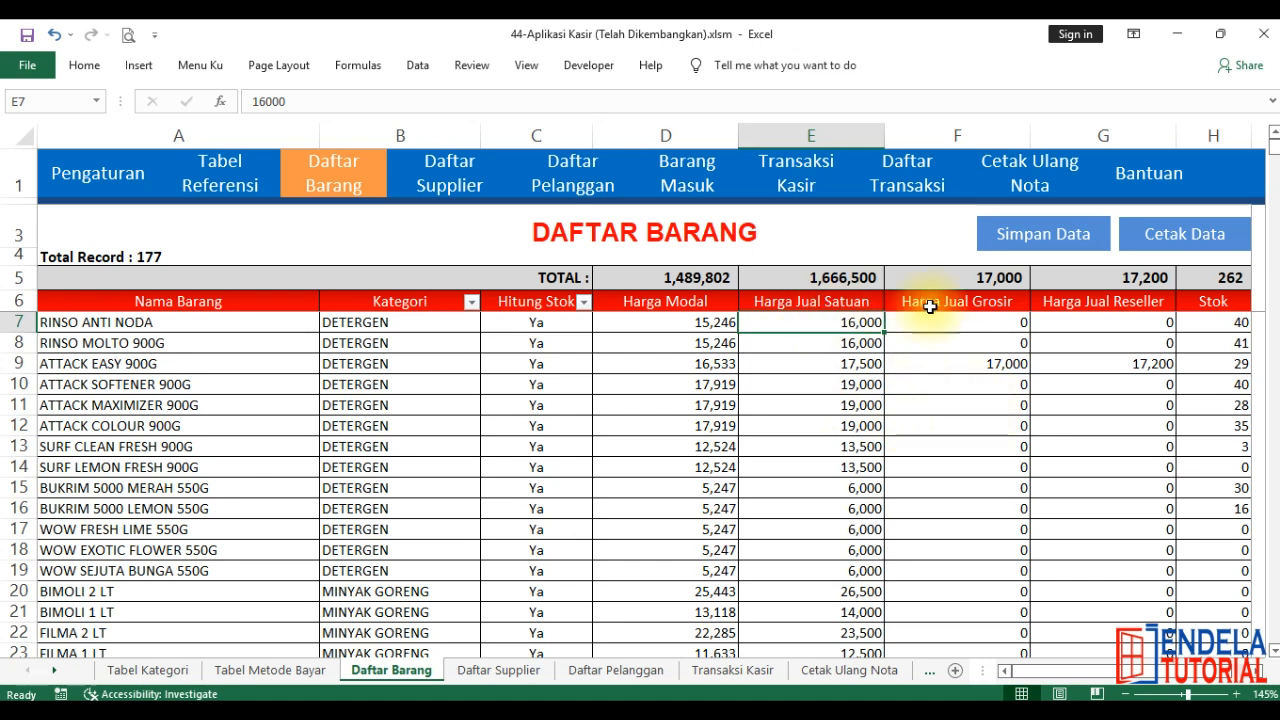
left_click(1095, 321)
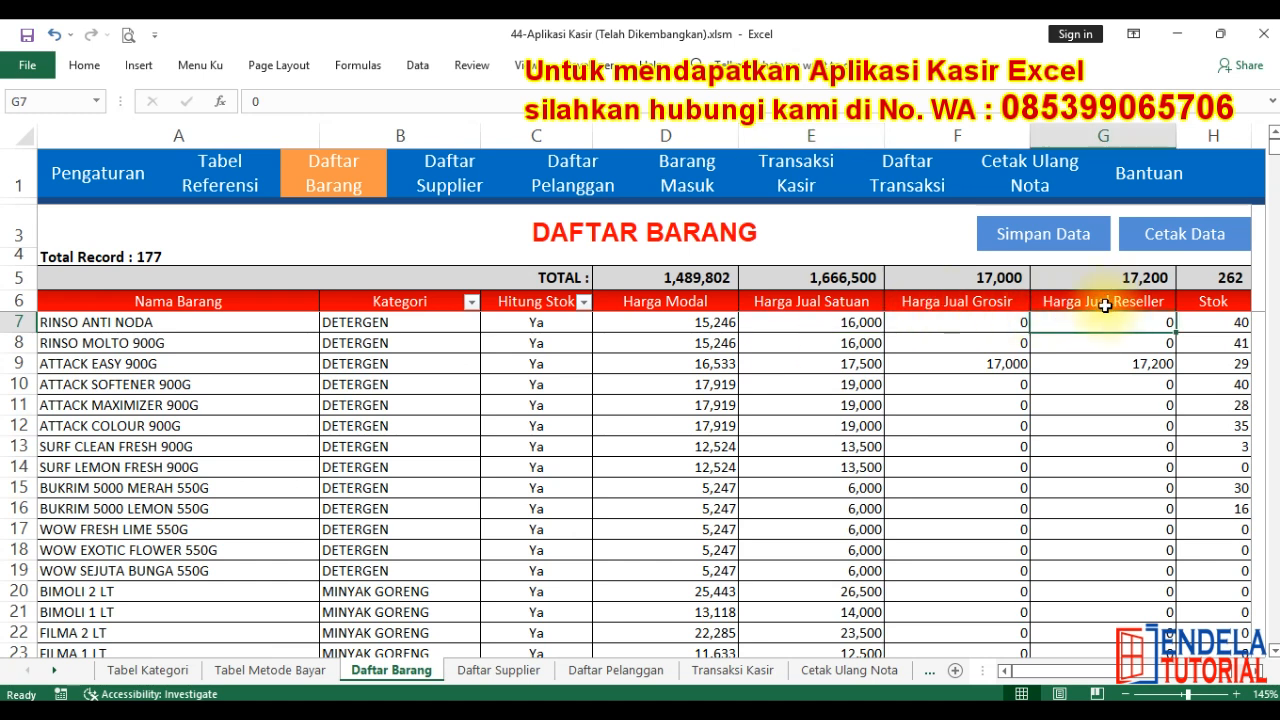
left_click(858, 322)
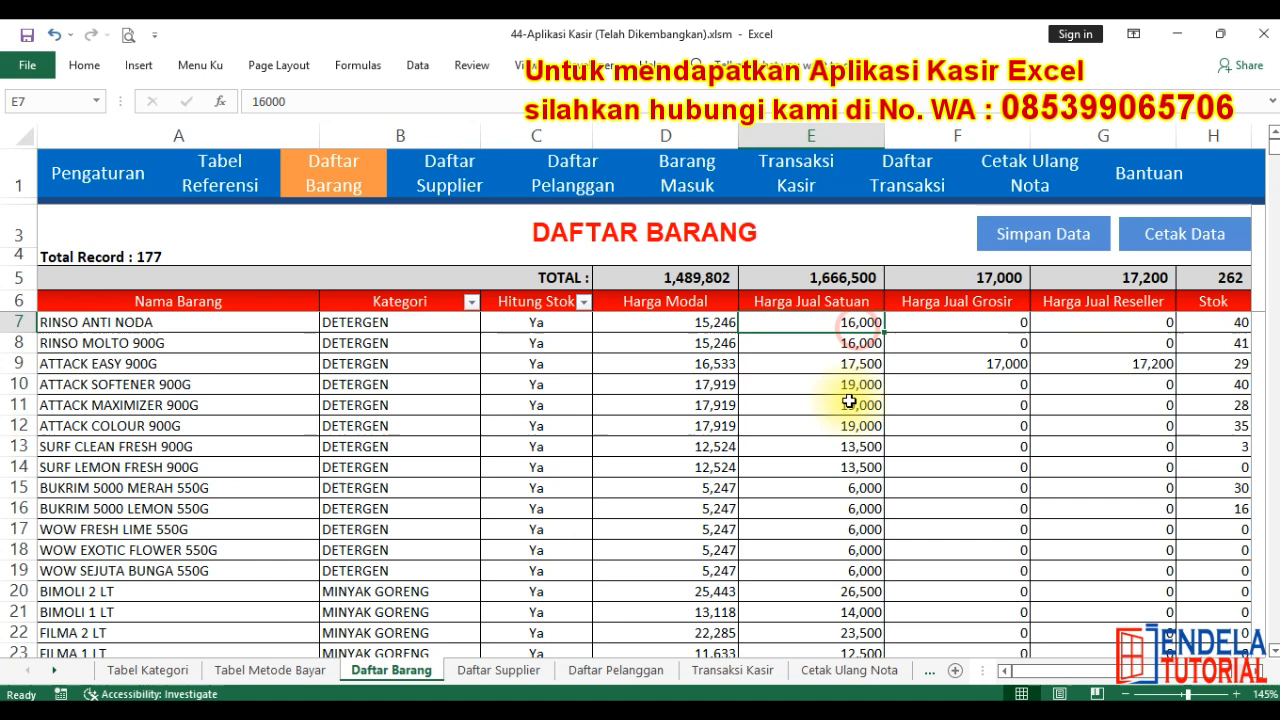
scroll(848, 395, "down", 5)
scroll(844, 387, "down", 4)
scroll(844, 387, "up", 9)
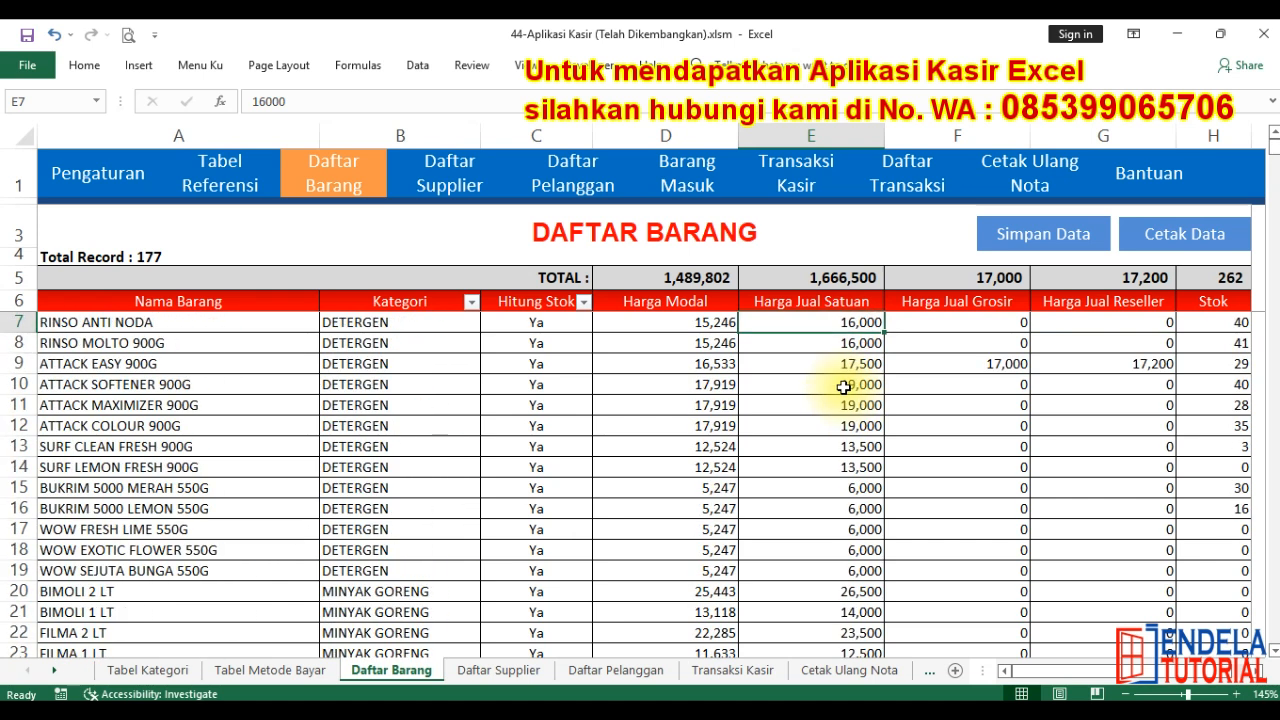
left_click(955, 323)
left_click(1097, 328)
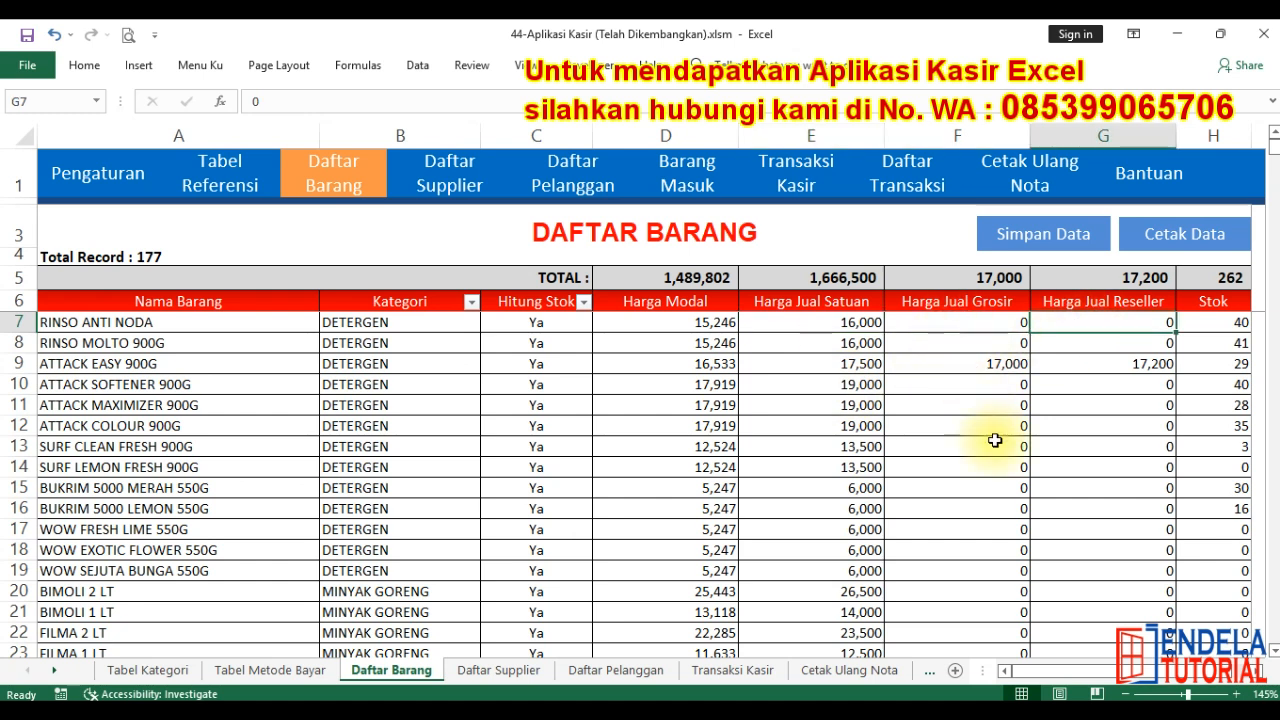
left_click(995, 441)
left_click(1110, 318)
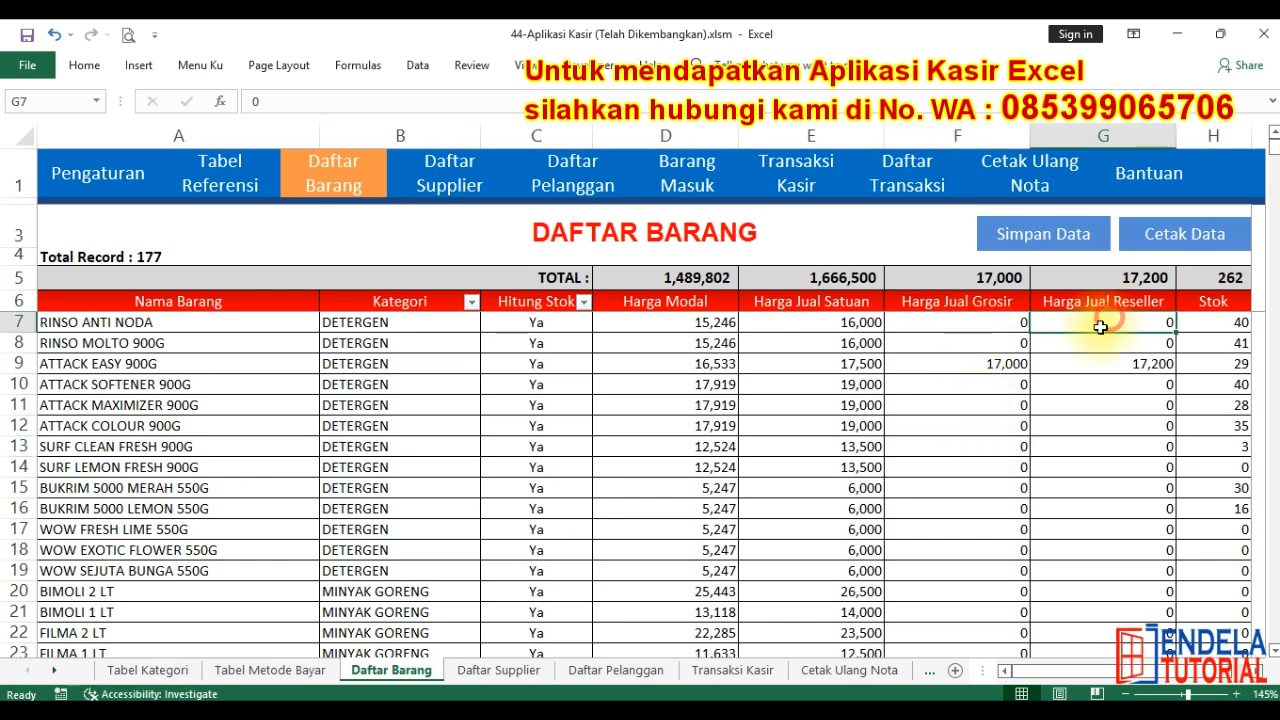
Step: Compare the unit, wholesale and reseller prices of ATTACK EASY 900G in row 9 and look over the Stok column
left_click(975, 365)
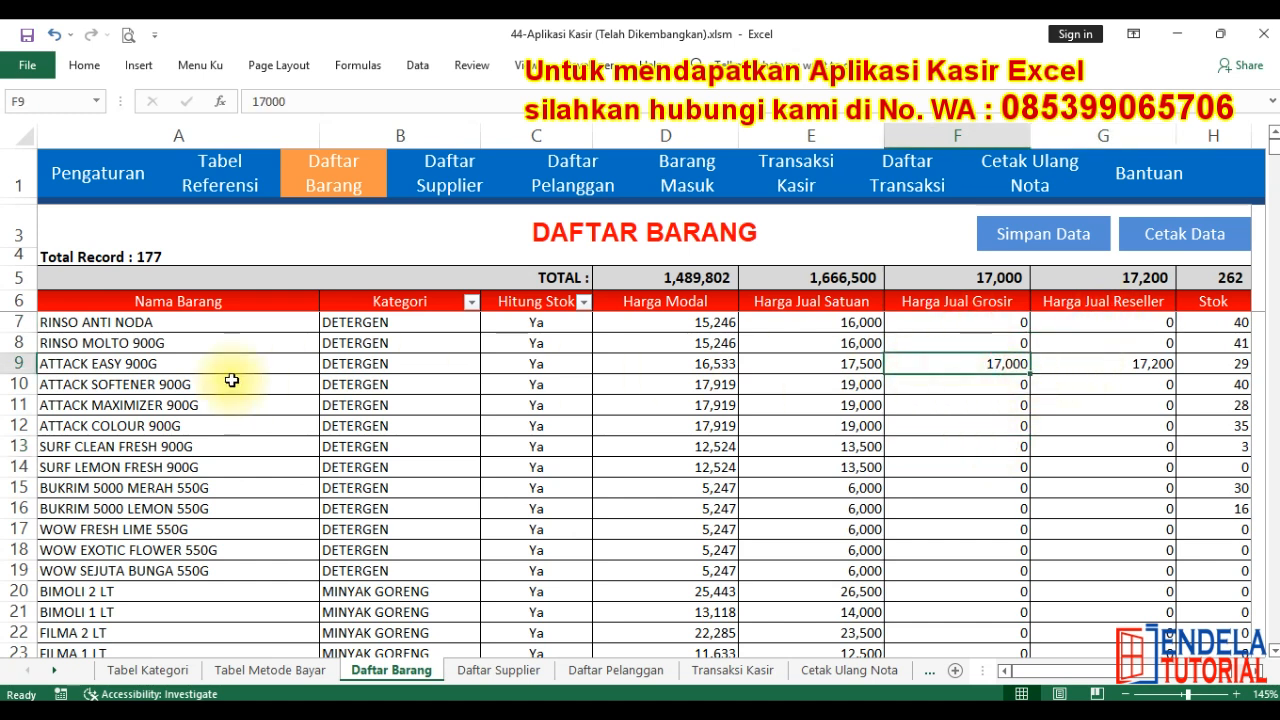
left_click(106, 363)
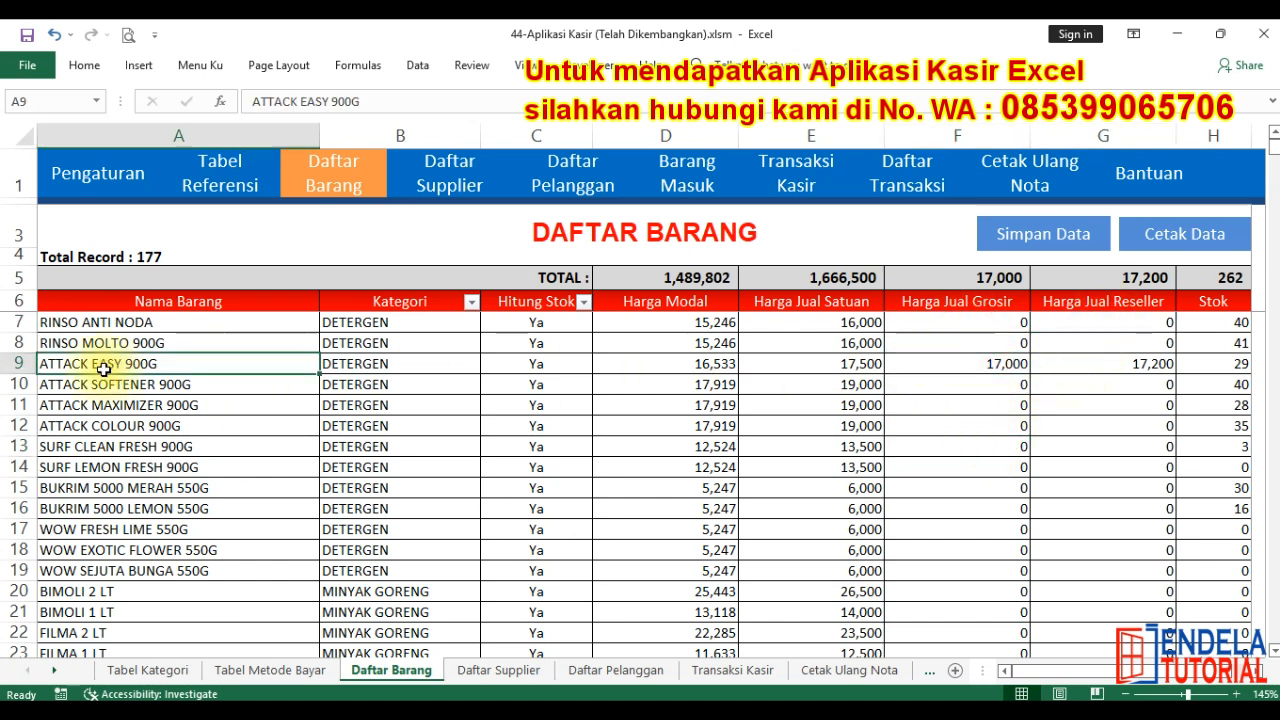
left_click(846, 364)
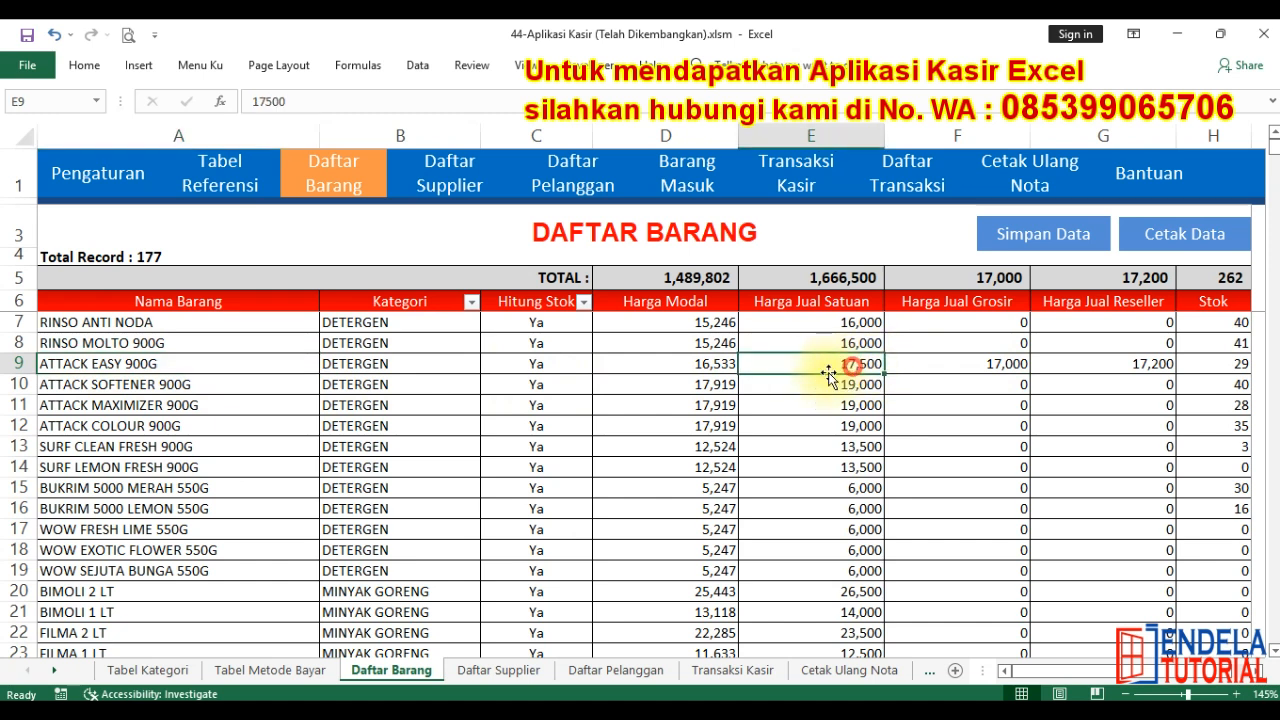
left_click(931, 363)
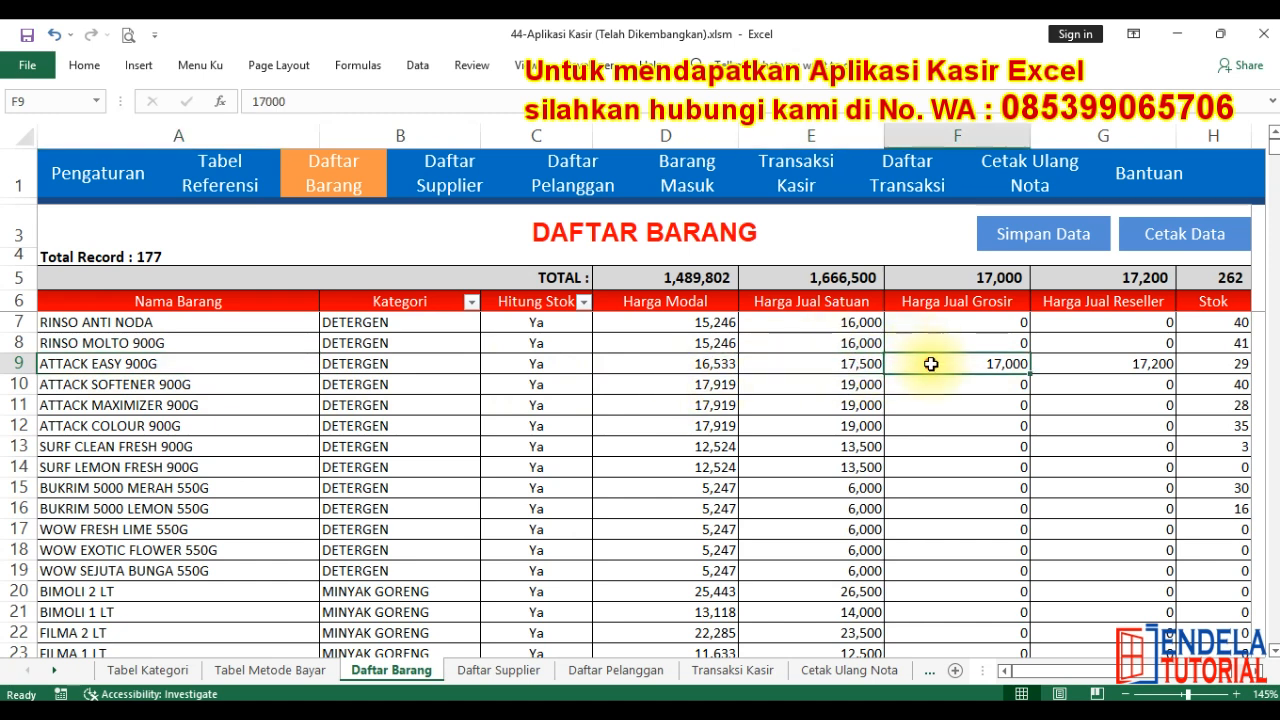
left_click(1083, 366)
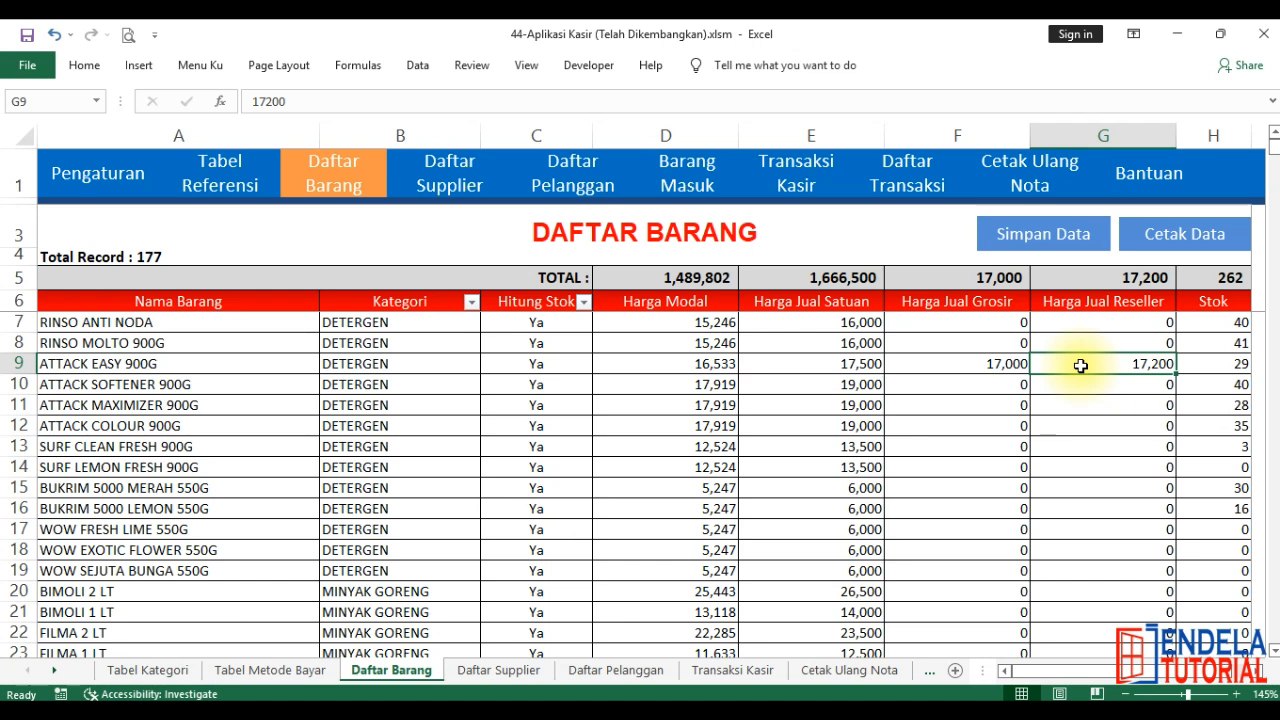
left_click(860, 367)
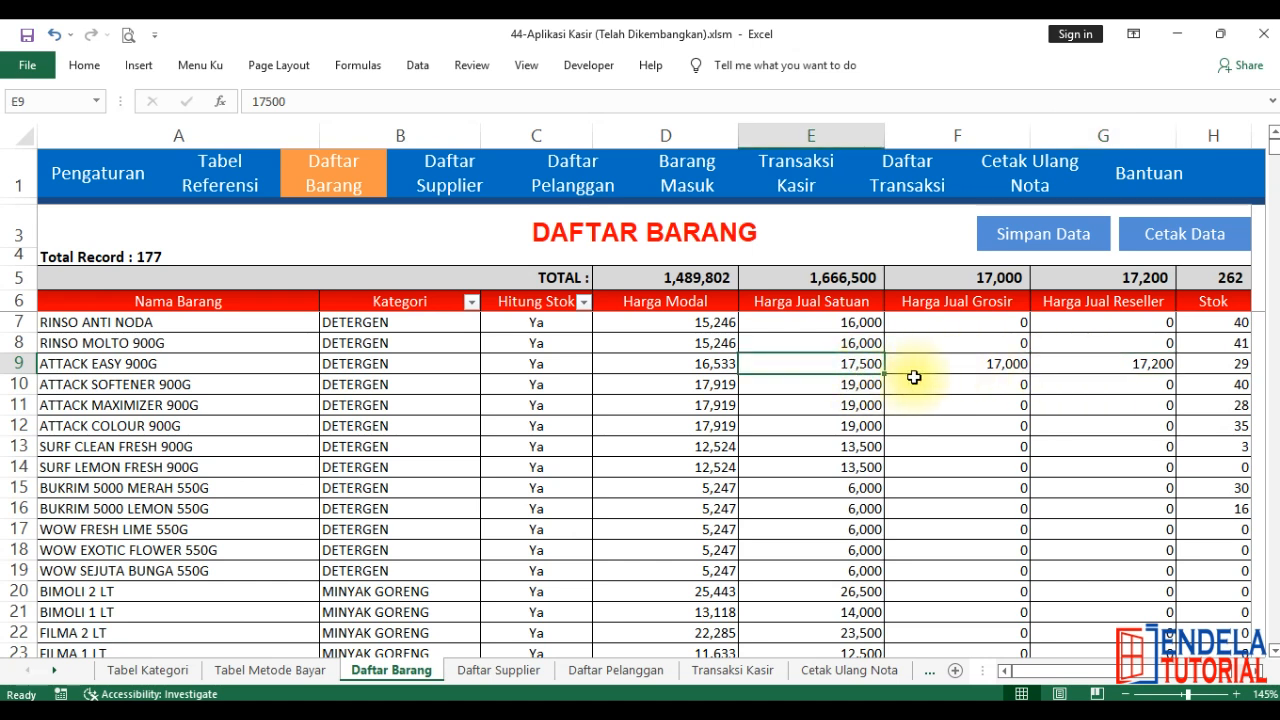
left_click(1062, 366)
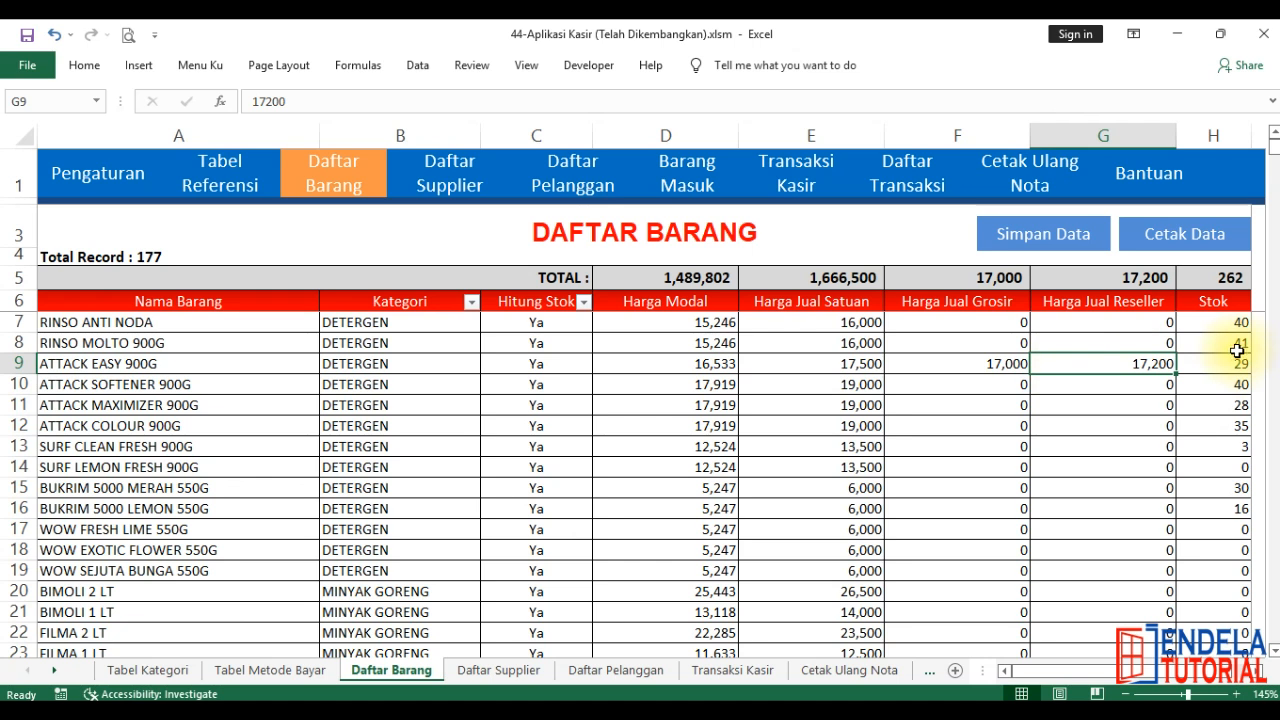
scroll(1241, 448, "down", 5)
scroll(1241, 448, "up", 5)
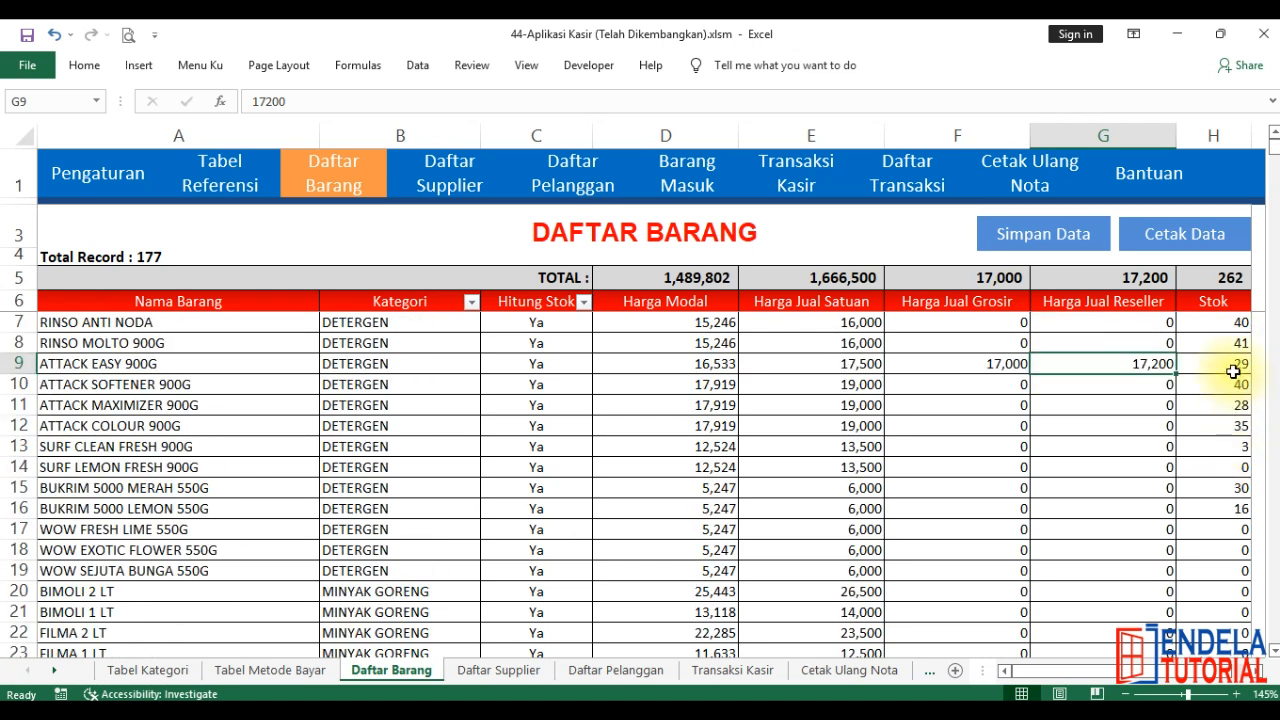
scroll(1233, 372, "down", 1)
scroll(1234, 366, "up", 1)
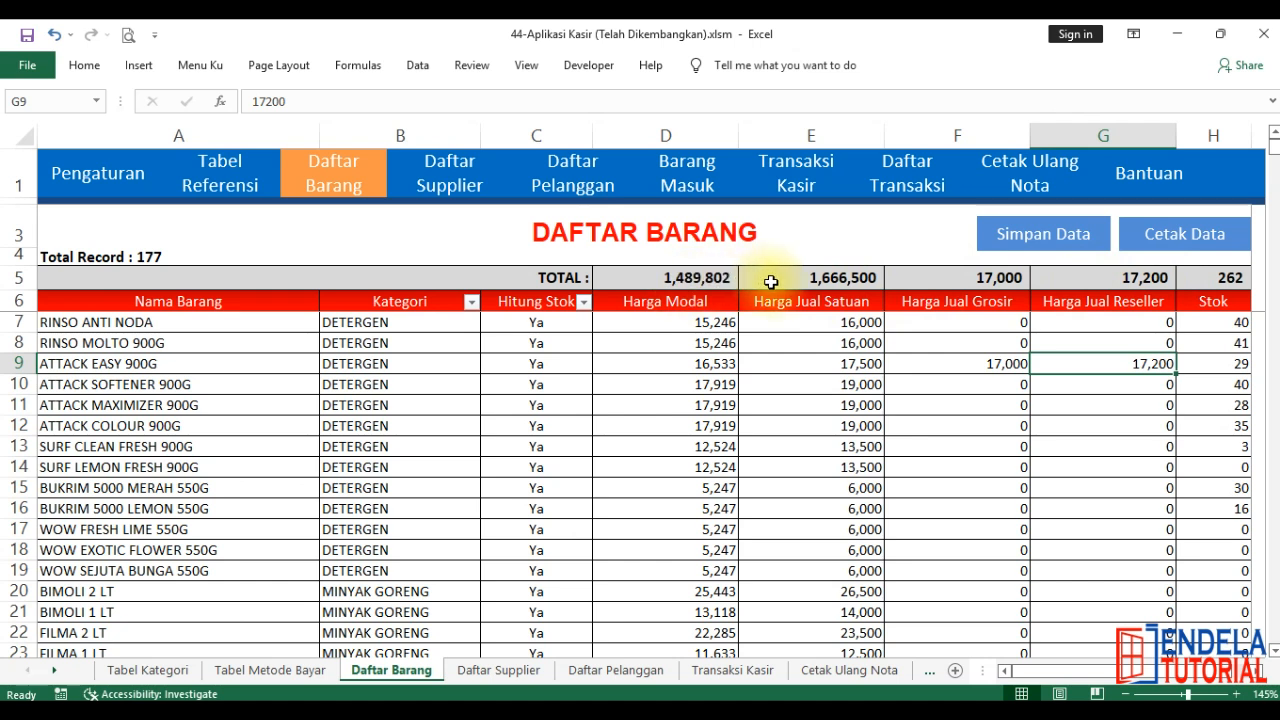
Step: Filter the item list by Kategori so that only DETERGEN items are shown
left_click(442, 306)
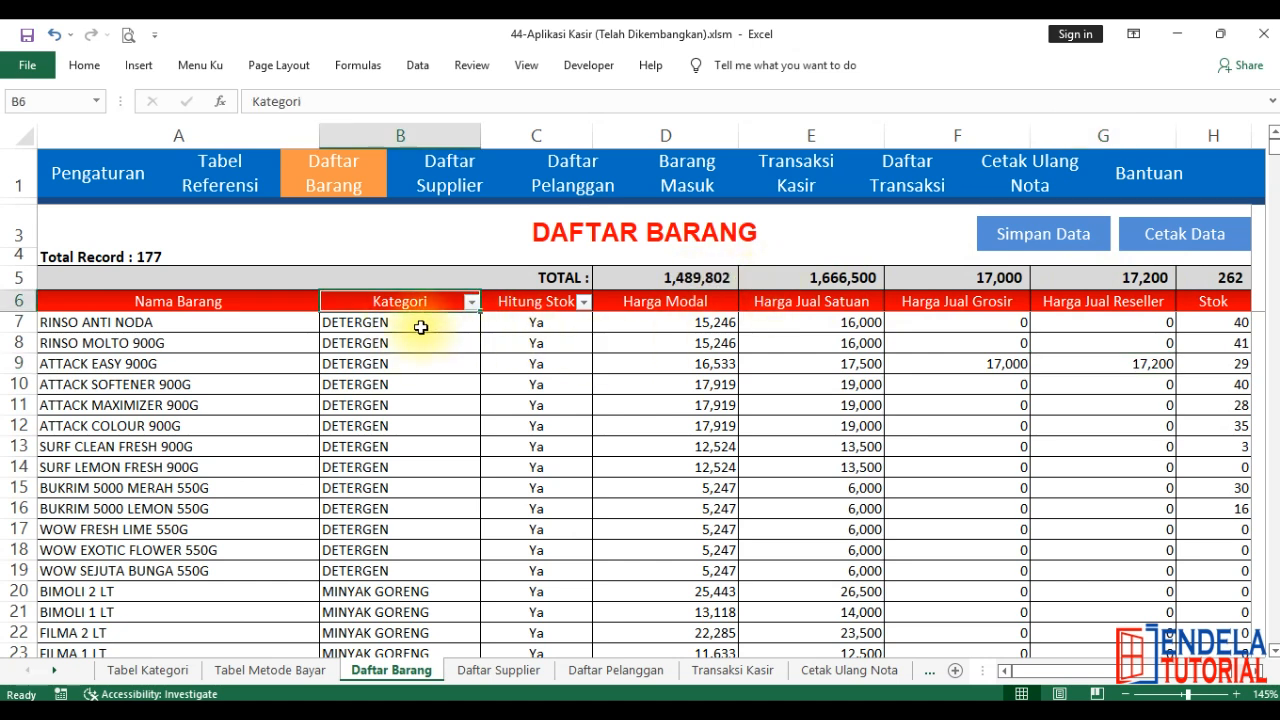
left_click(471, 301)
left_click(290, 493)
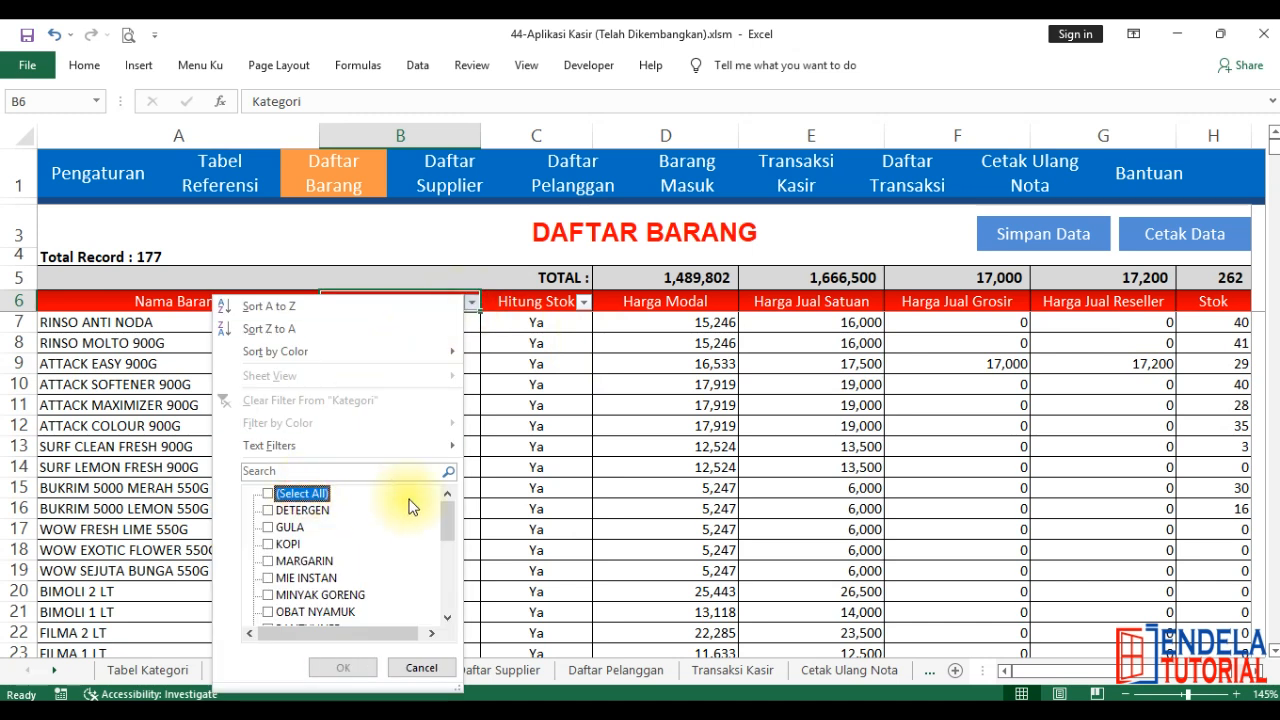
left_click_drag(443, 520, 451, 522)
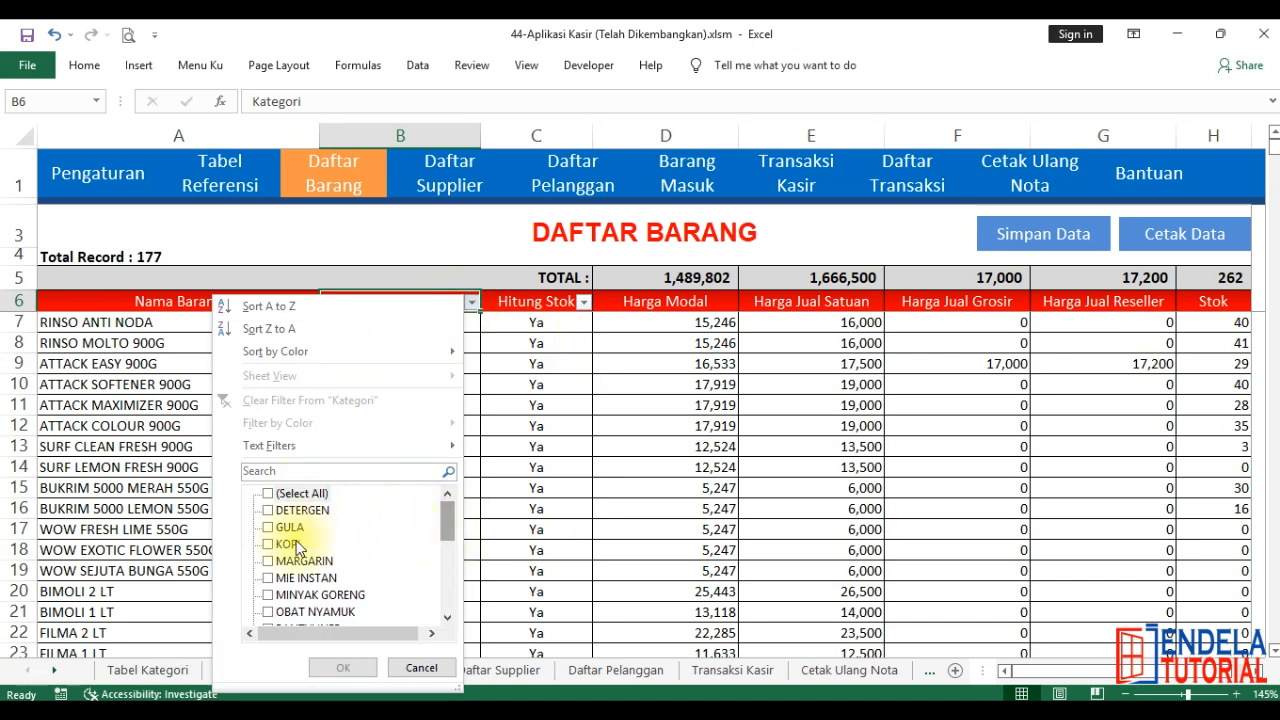
left_click(295, 510)
left_click(343, 668)
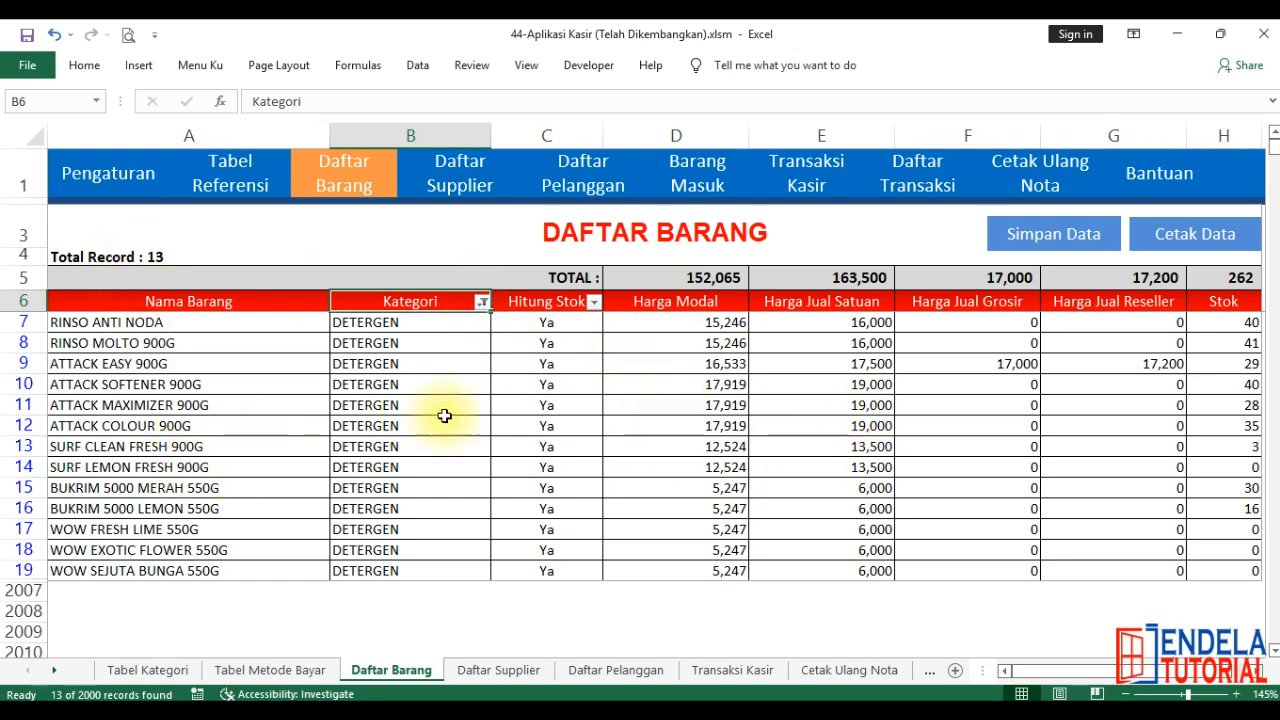
Step: Clear the Kategori filter from the item list and save the item data
left_click(482, 301)
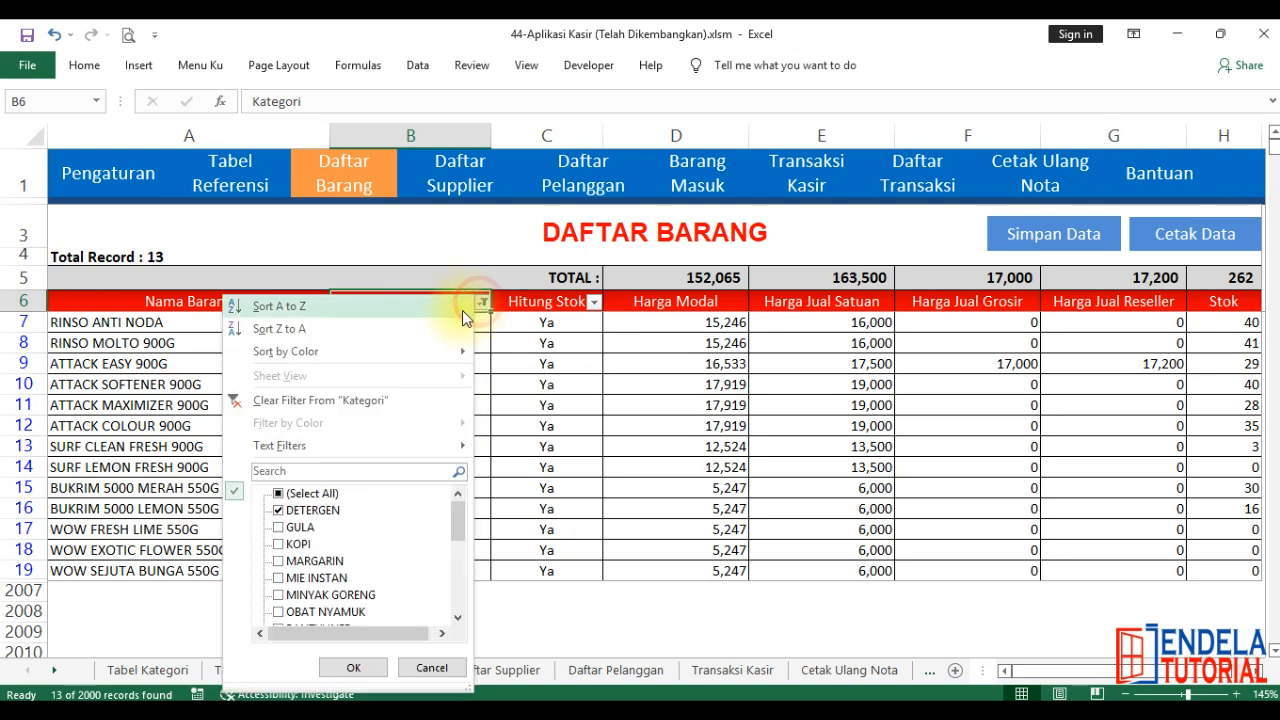
left_click(318, 401)
scroll(520, 360, "down", 3)
scroll(528, 360, "up", 3)
left_click(530, 363)
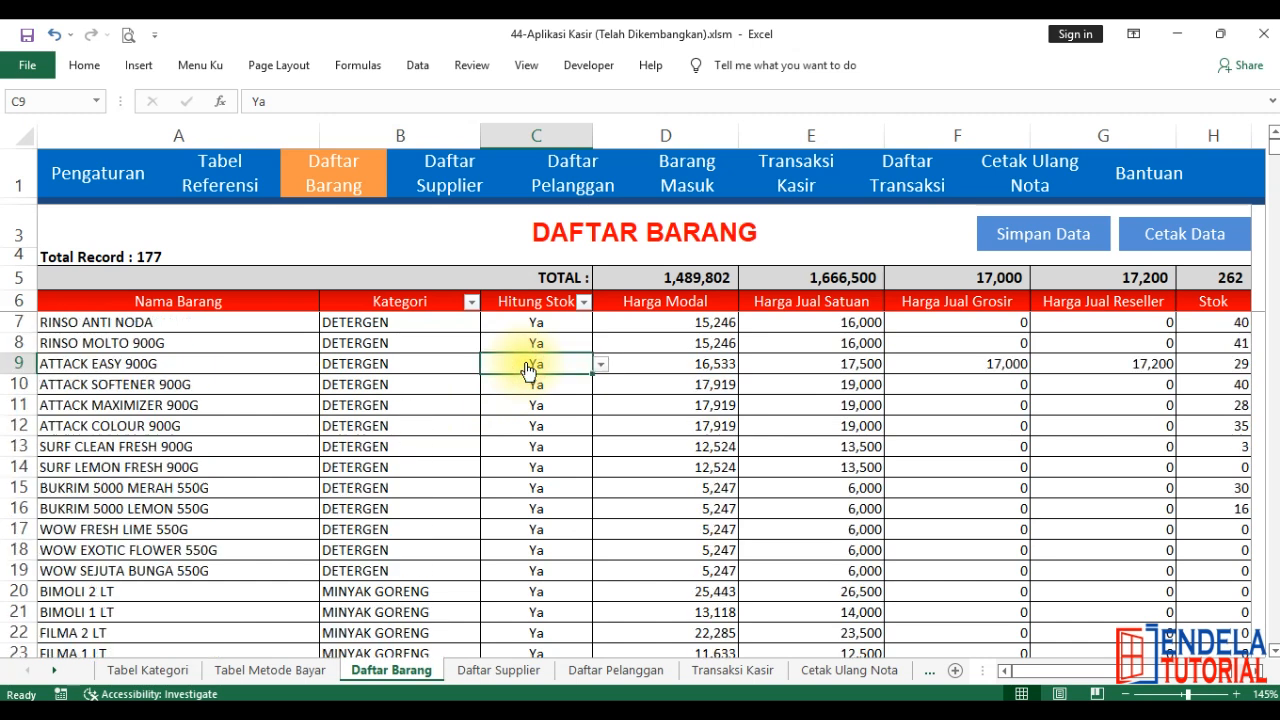
scroll(294, 400, "down", 1)
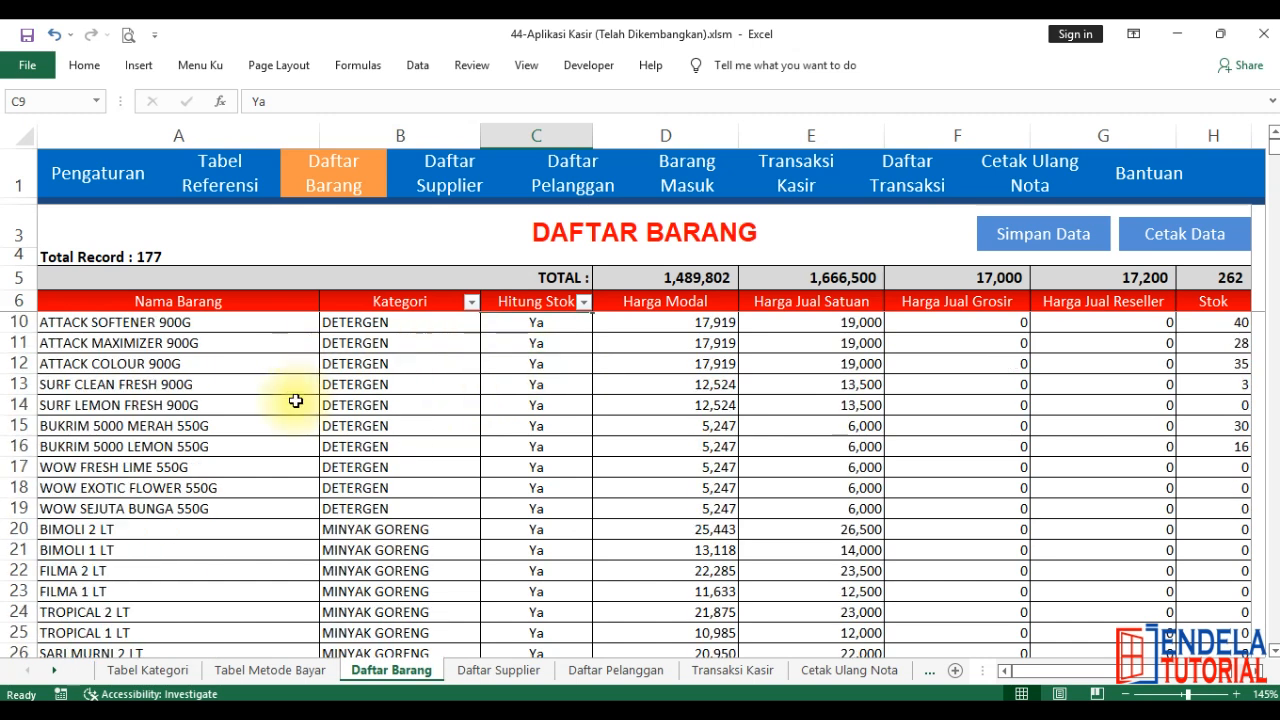
left_click(985, 232)
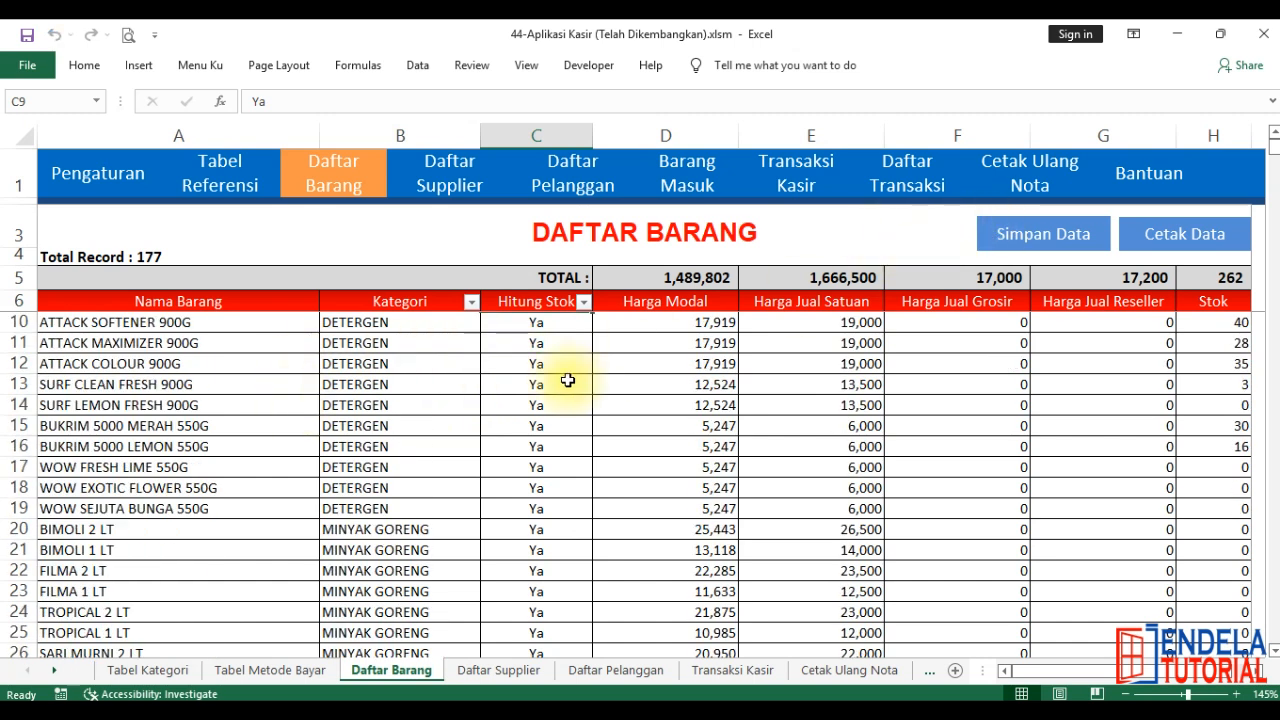
Step: Add a new item named SABUN MANDI XYZ in the first empty row below the item list
scroll(477, 381, "down", 5)
scroll(475, 382, "down", 20)
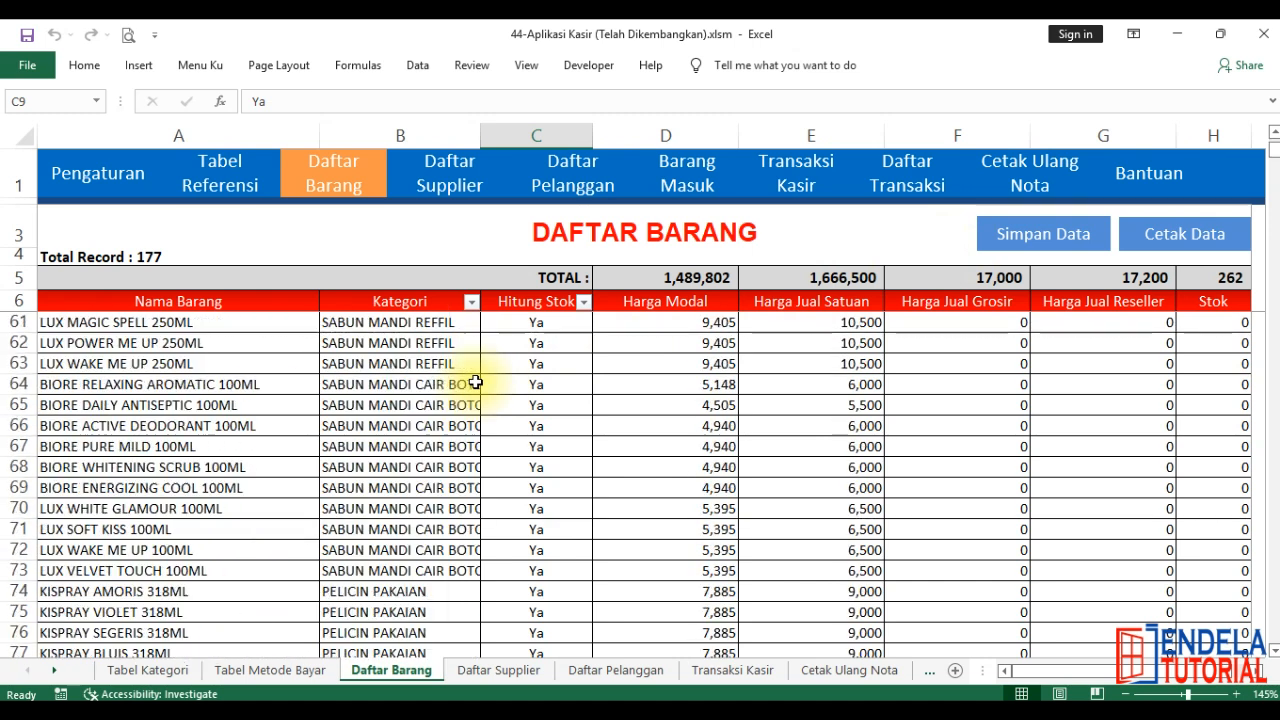
scroll(475, 382, "down", 20)
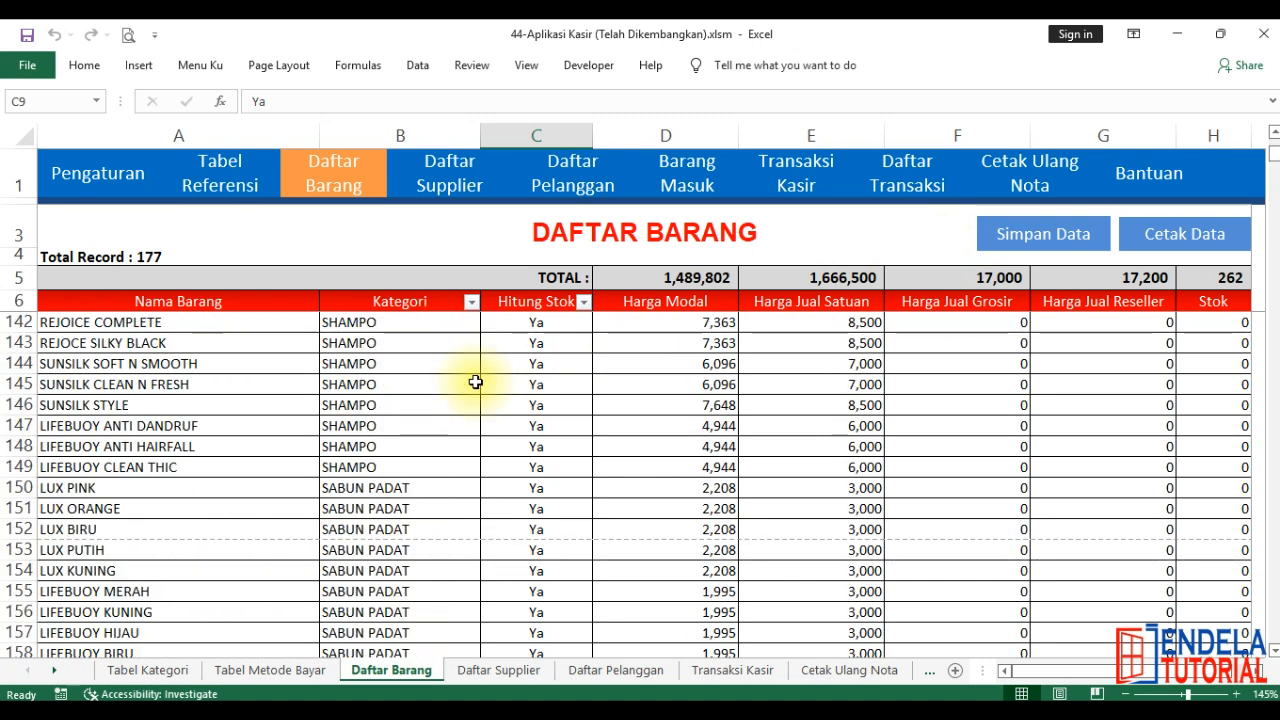
scroll(220, 415, "up", 2)
left_click(128, 445)
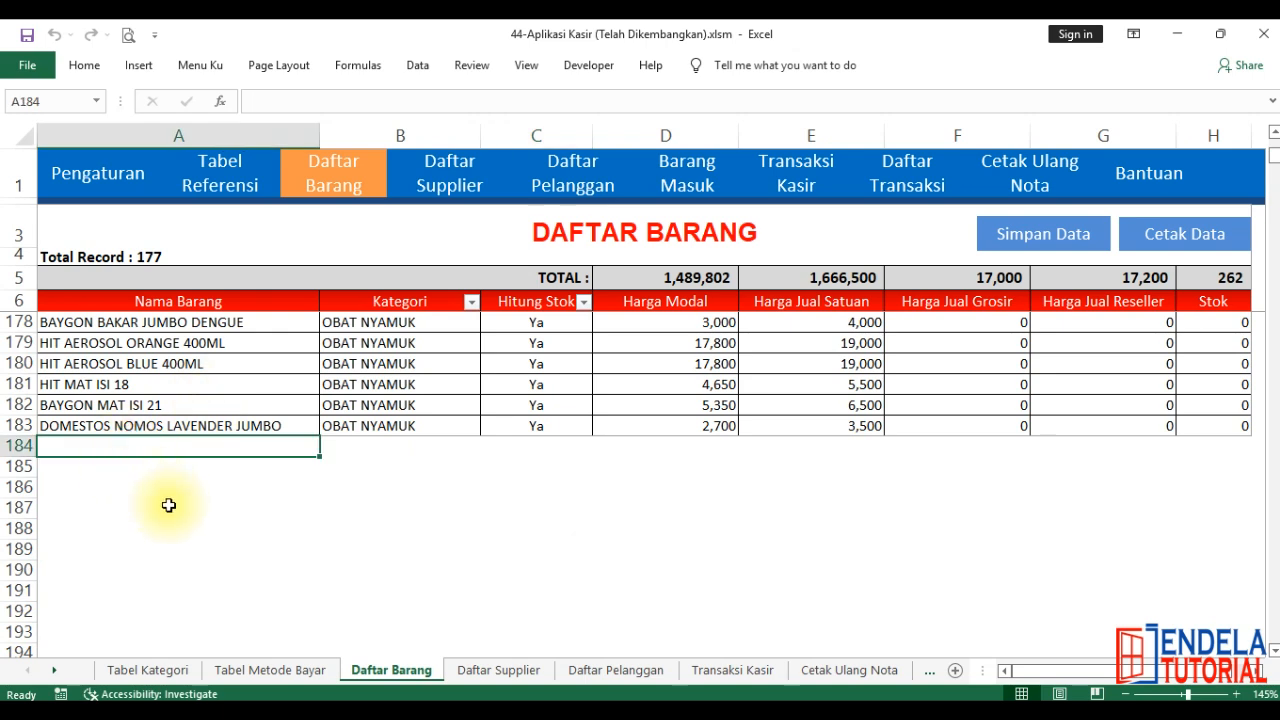
key("BackSpace")
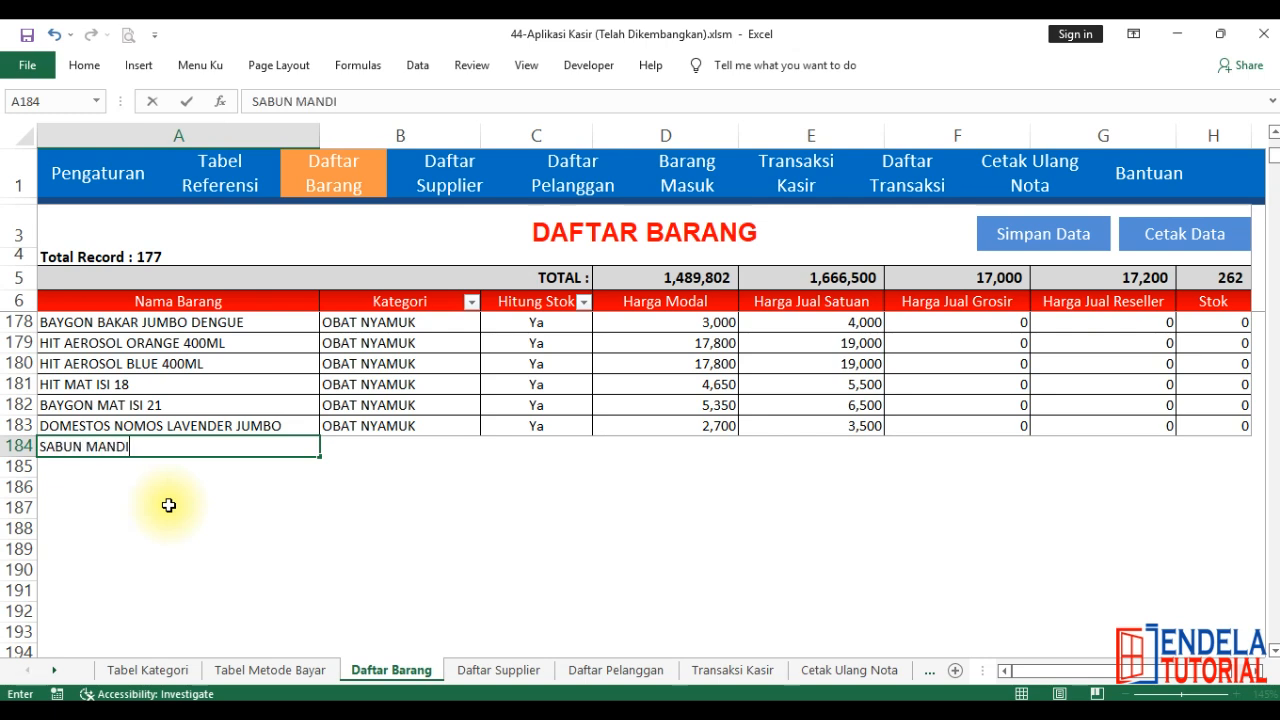
type("SABUN MANDI XYZ")
key("Tab")
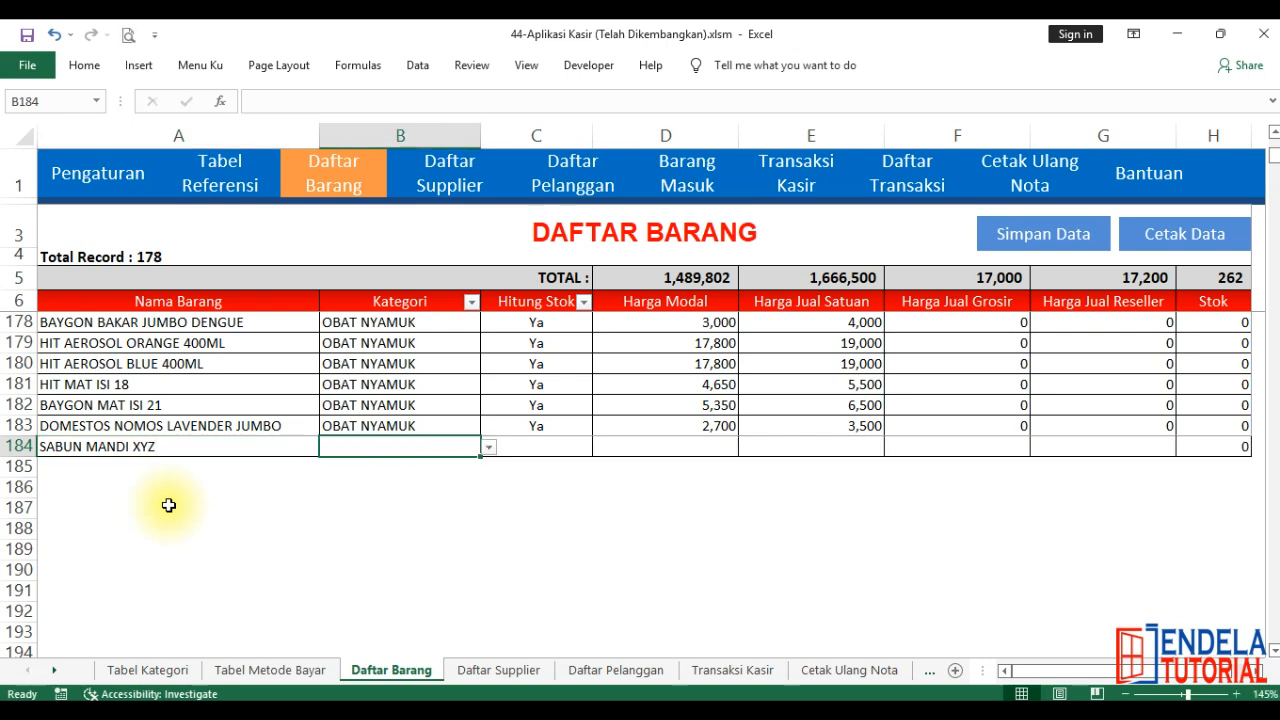
Step: Assign SABUN MANDI XYZ the Kategori SABUN MANDI CAIR BOTOL and set its Hitung Stok to Ya
left_click(488, 448)
left_click_drag(482, 502, 485, 517)
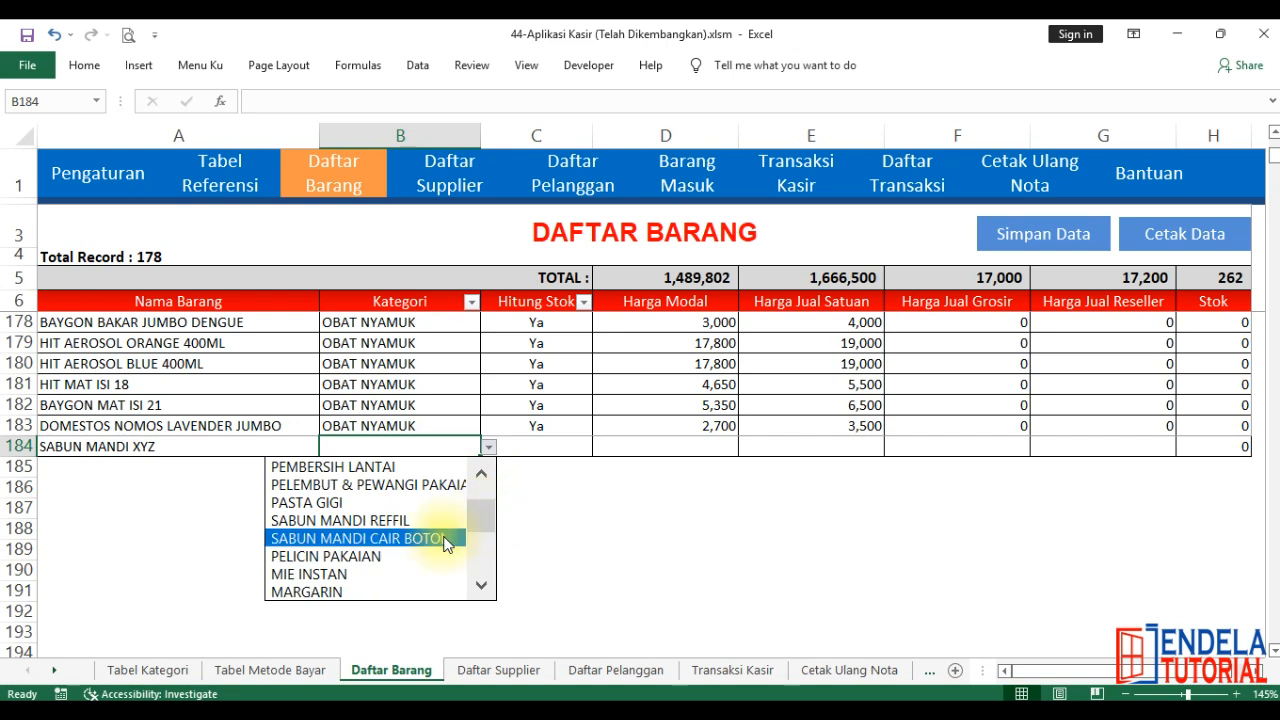
left_click(445, 539)
left_click(516, 446)
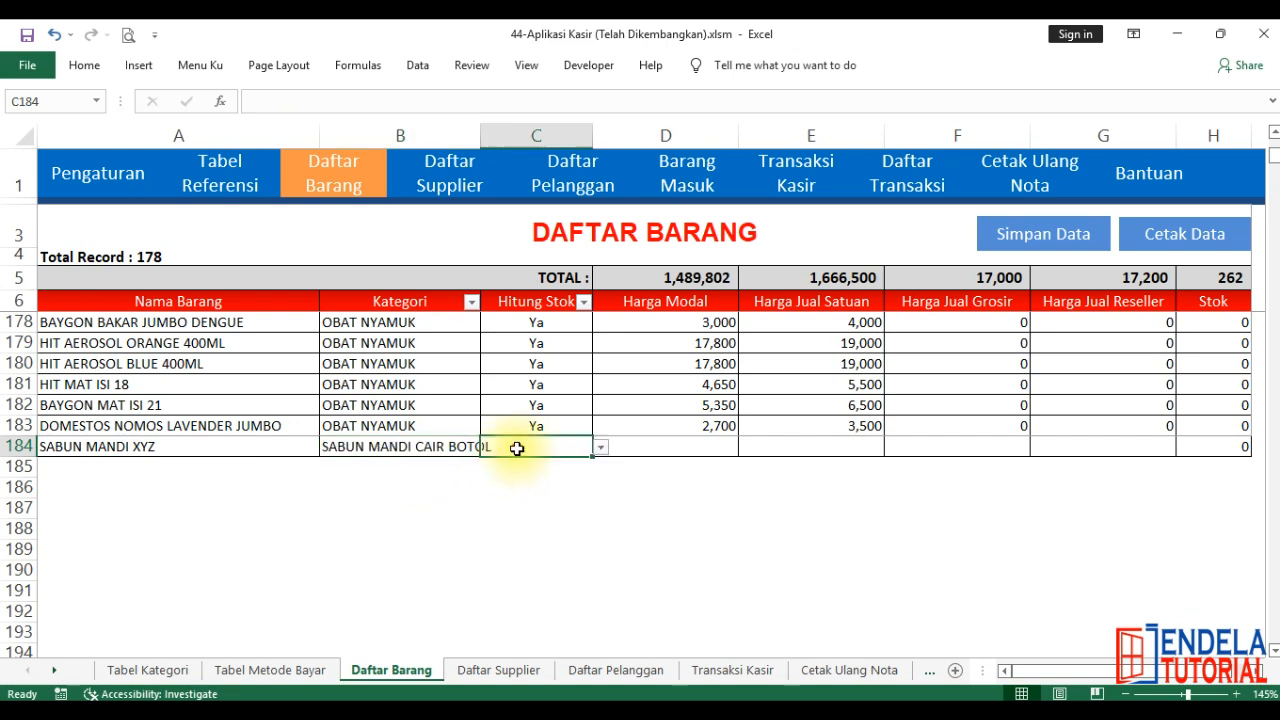
left_click(596, 449)
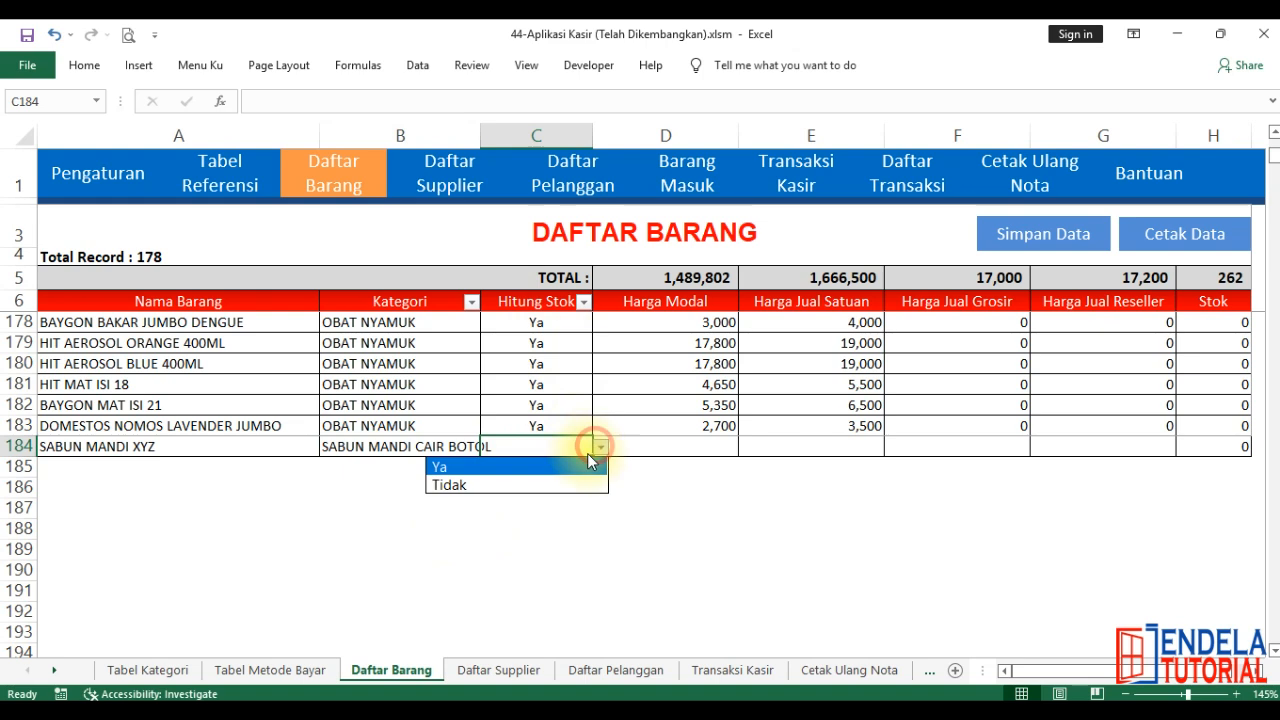
left_click(559, 471)
Step: Enter the prices of SABUN MANDI XYZ: Harga Modal 5000, Harga Jual Satuan 6000, Harga Jual Grosir 0 and Harga Jual Reseller 0
left_click(651, 446)
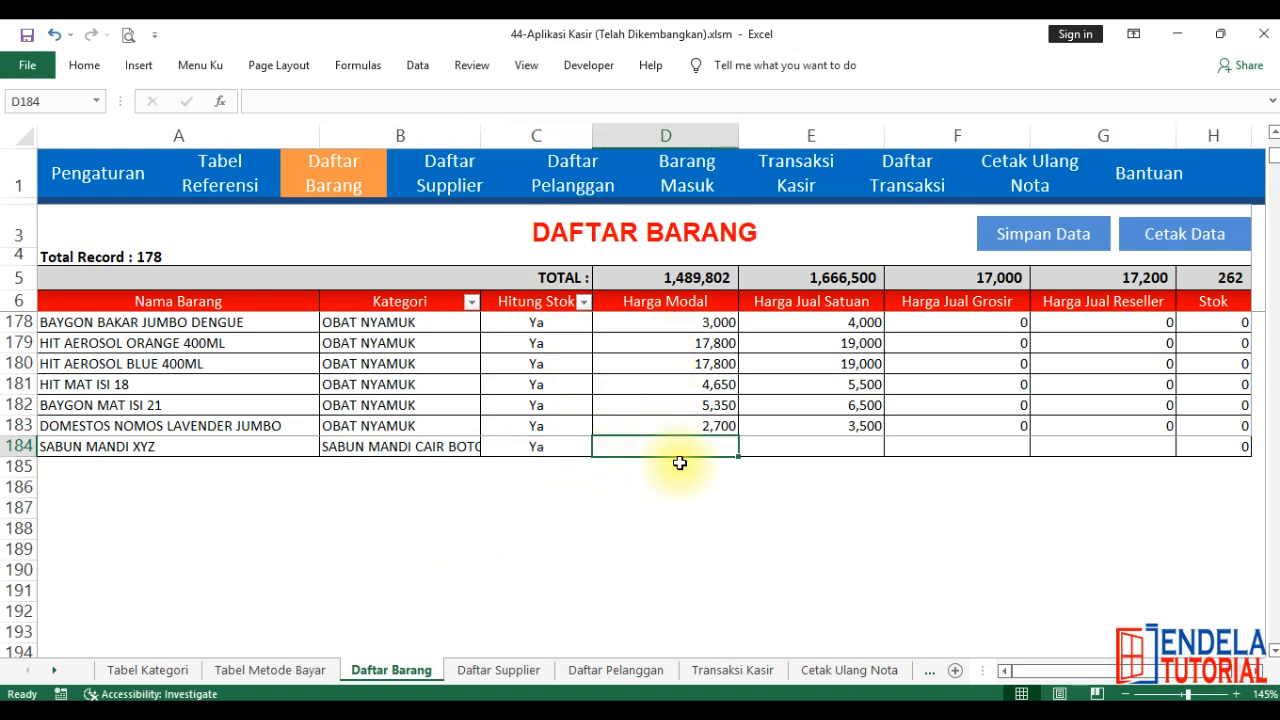
type("5000")
key("Tab")
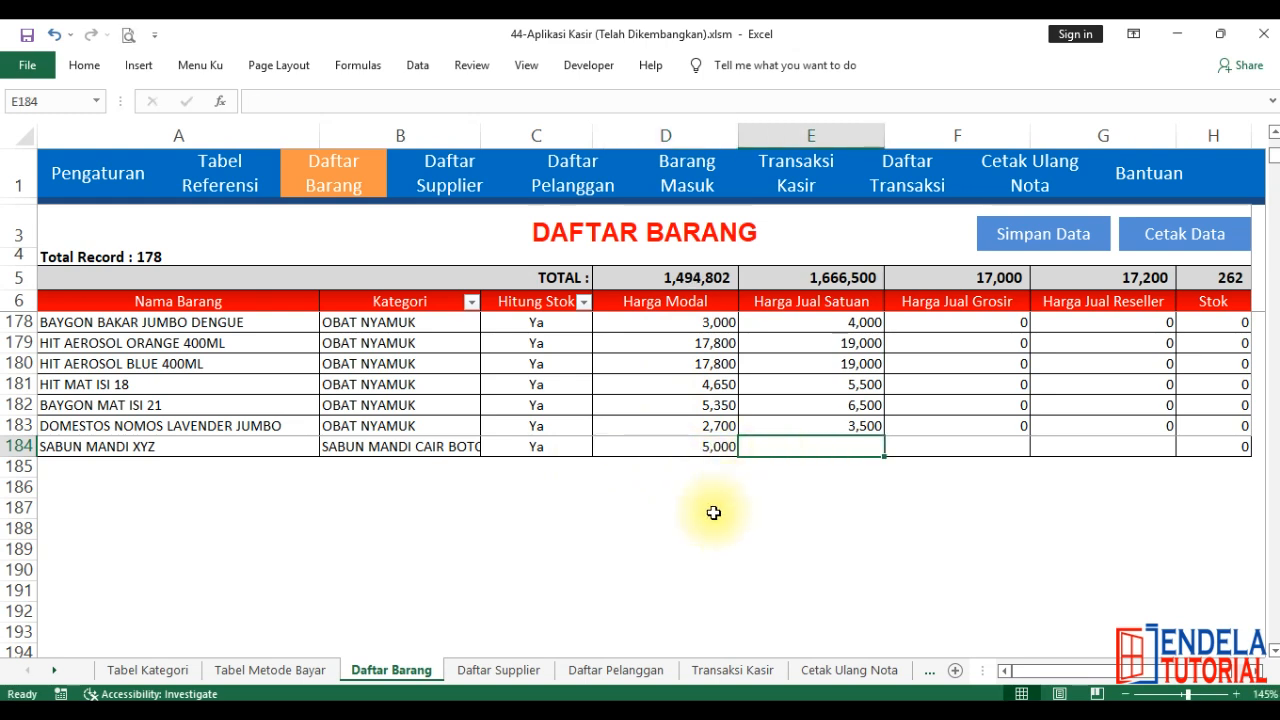
type("6000")
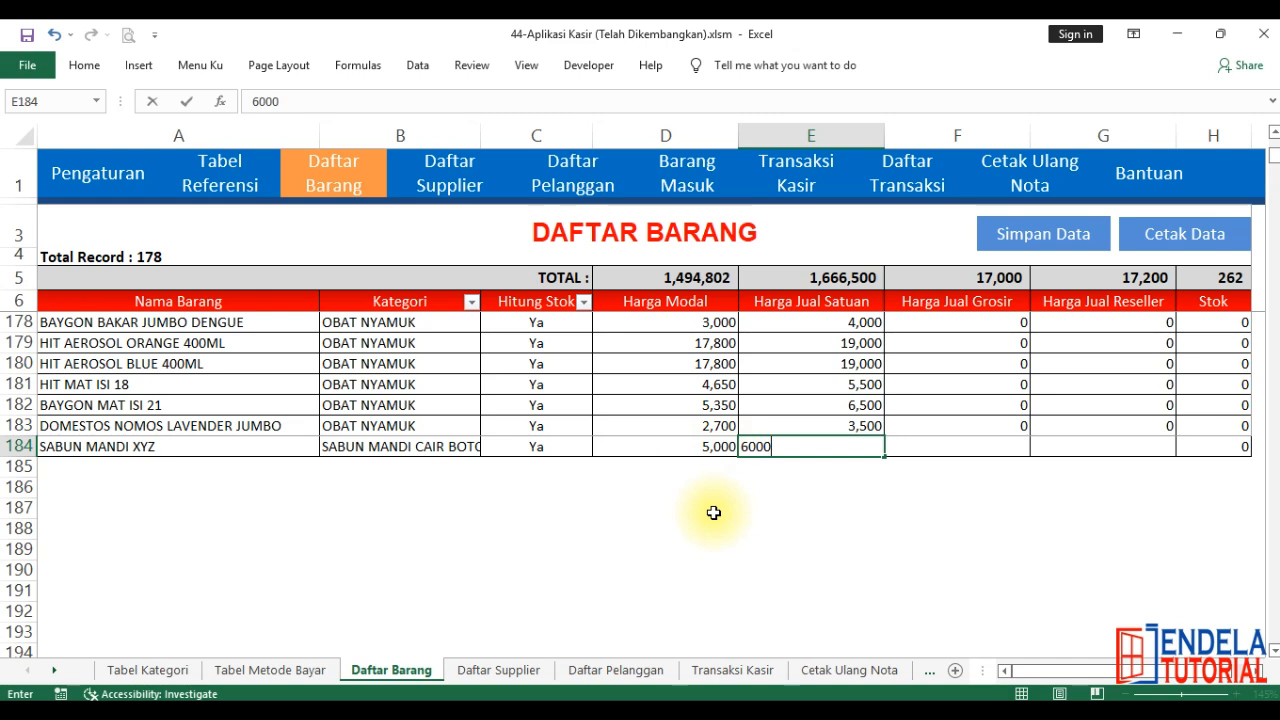
key("Tab")
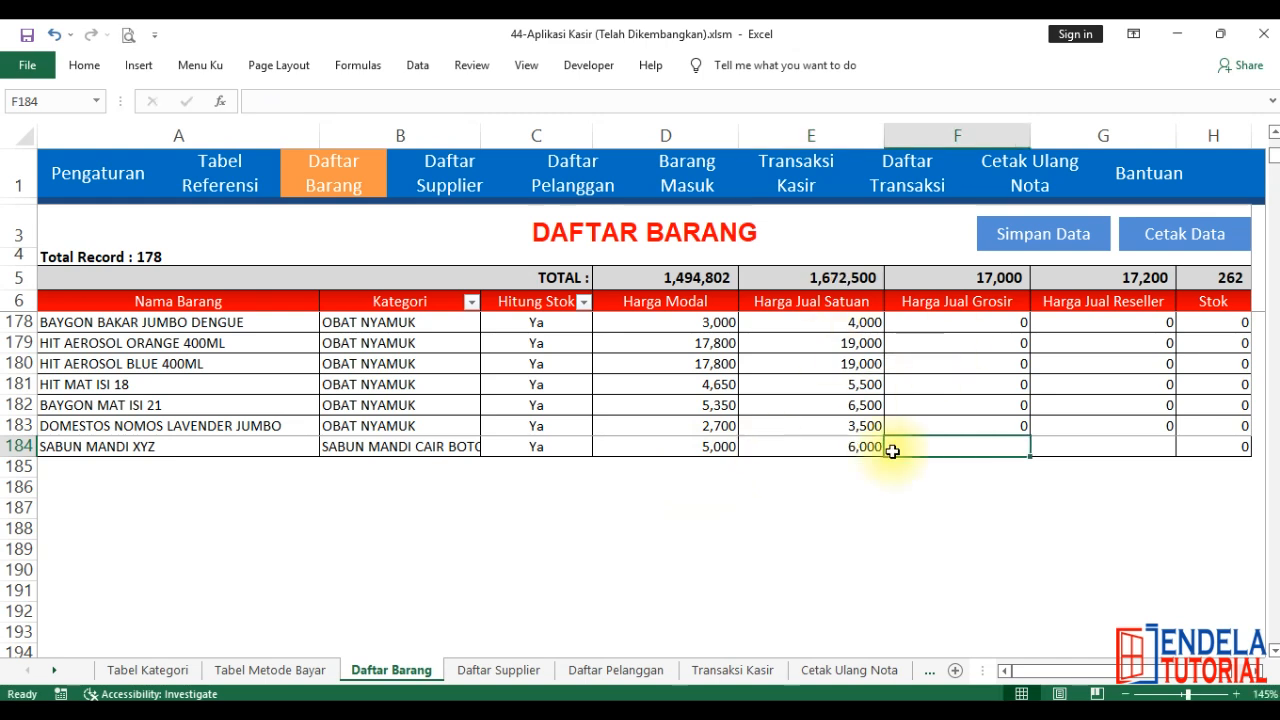
type("0")
key("Tab")
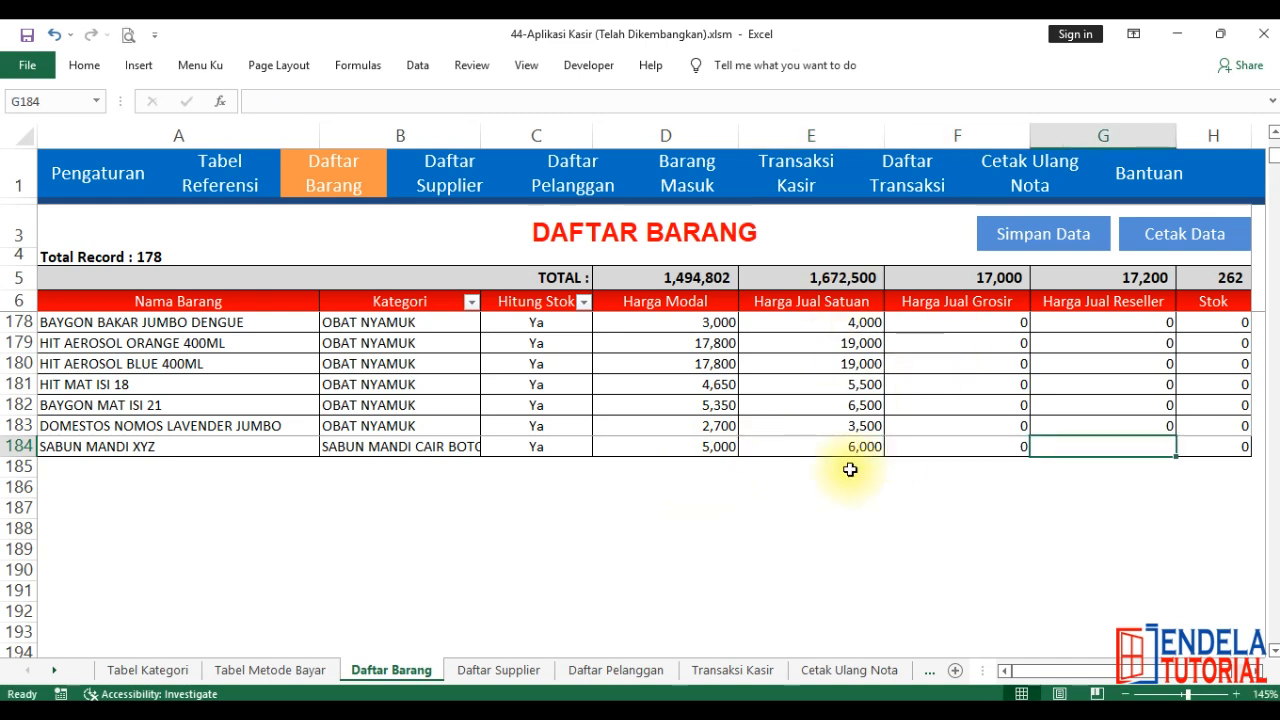
type("0")
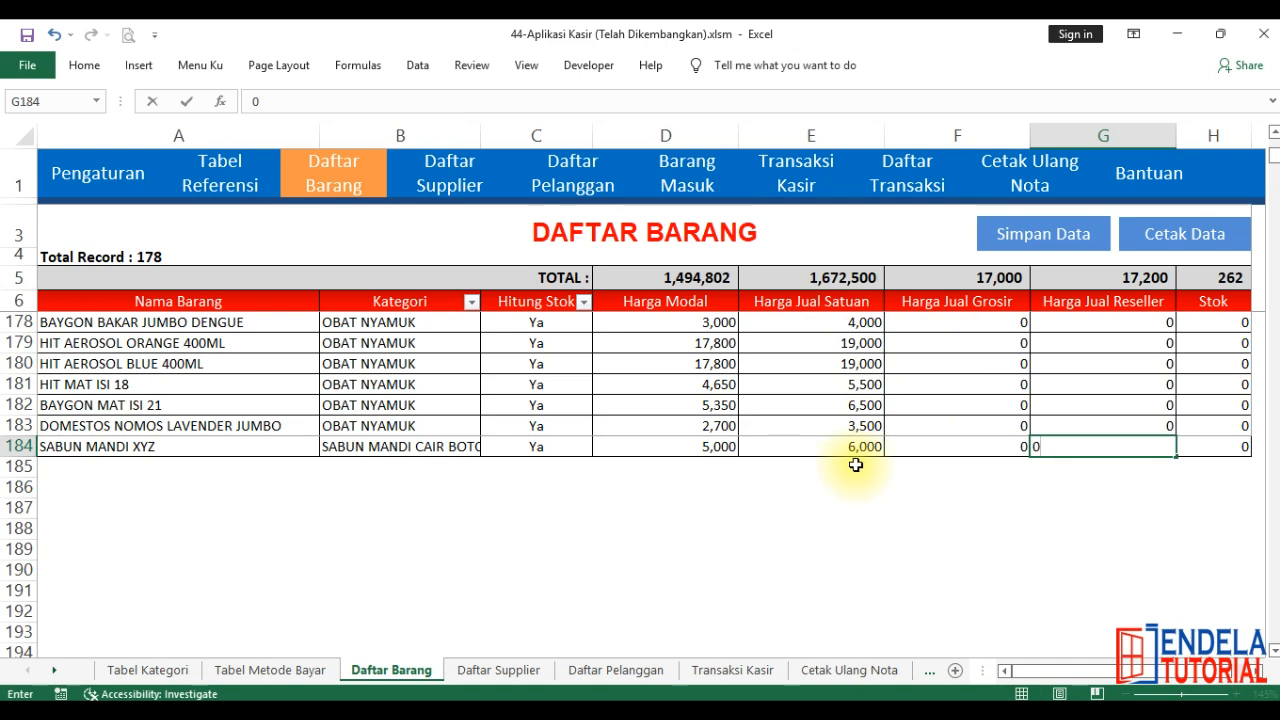
left_click(848, 446)
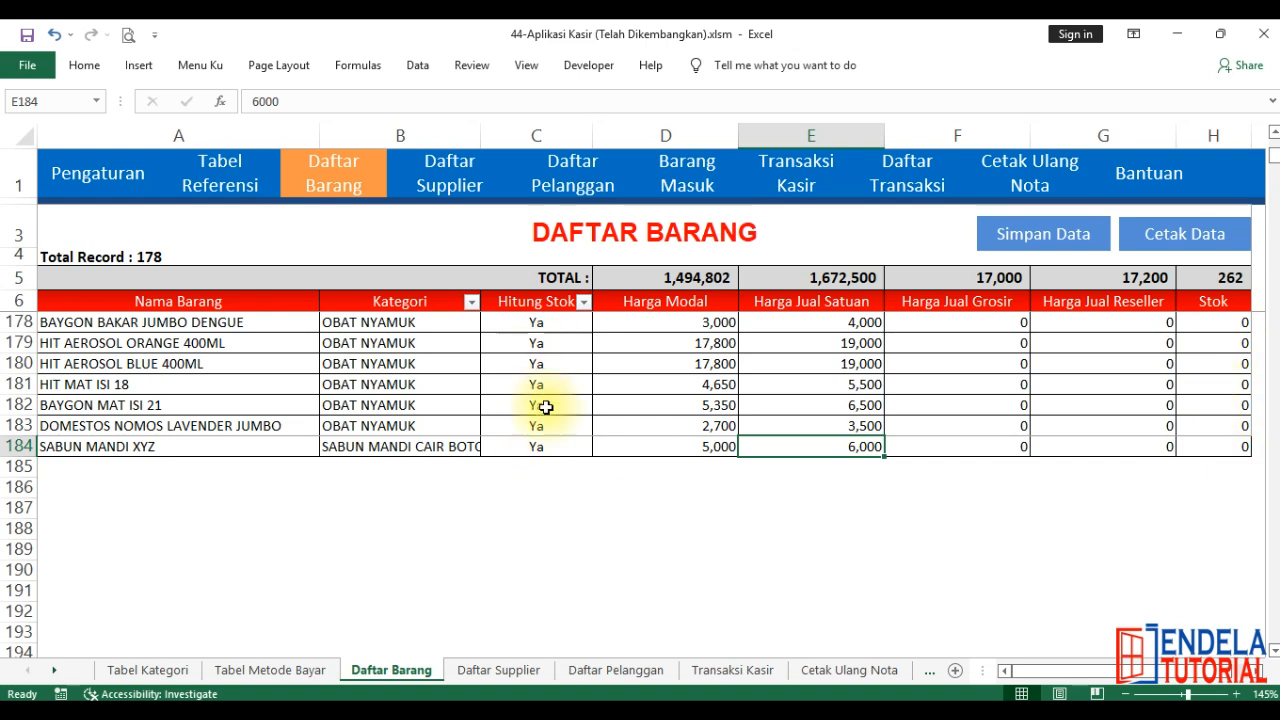
Step: Check the Hitung Stok choices of SABUN MANDI XYZ and save the item data
left_click(538, 446)
left_click(600, 447)
left_click(598, 448)
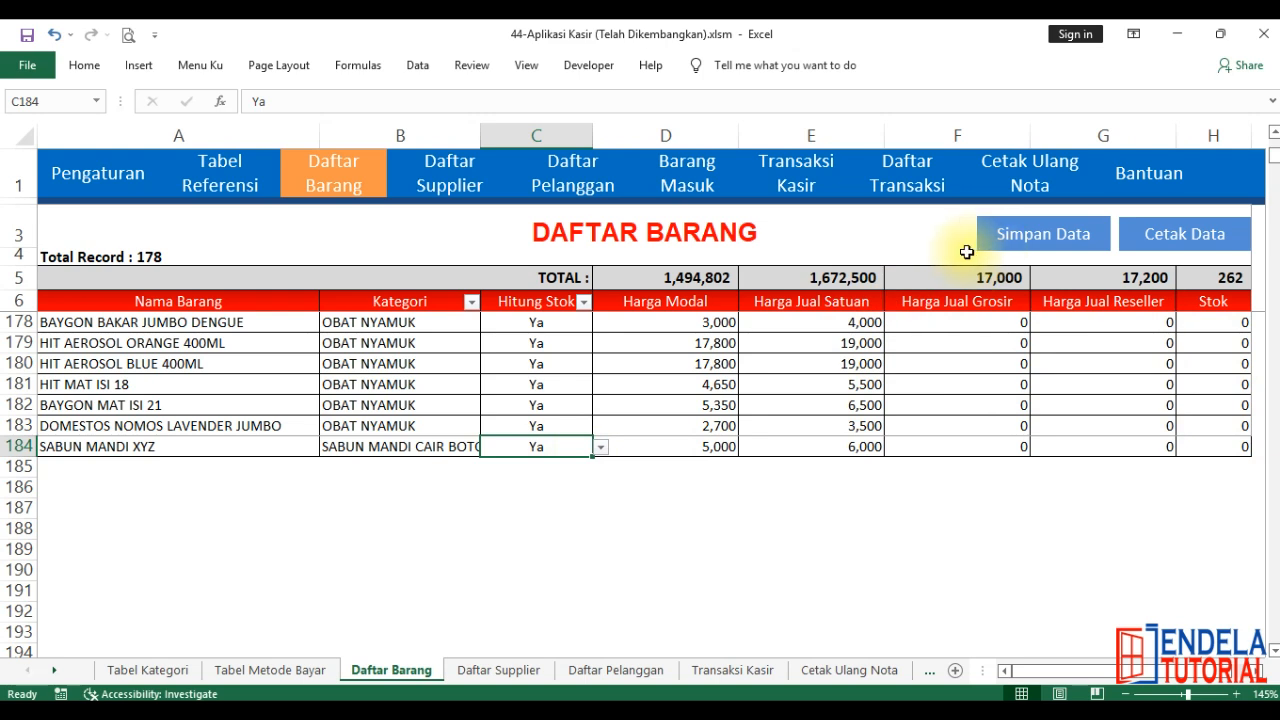
left_click(1005, 240)
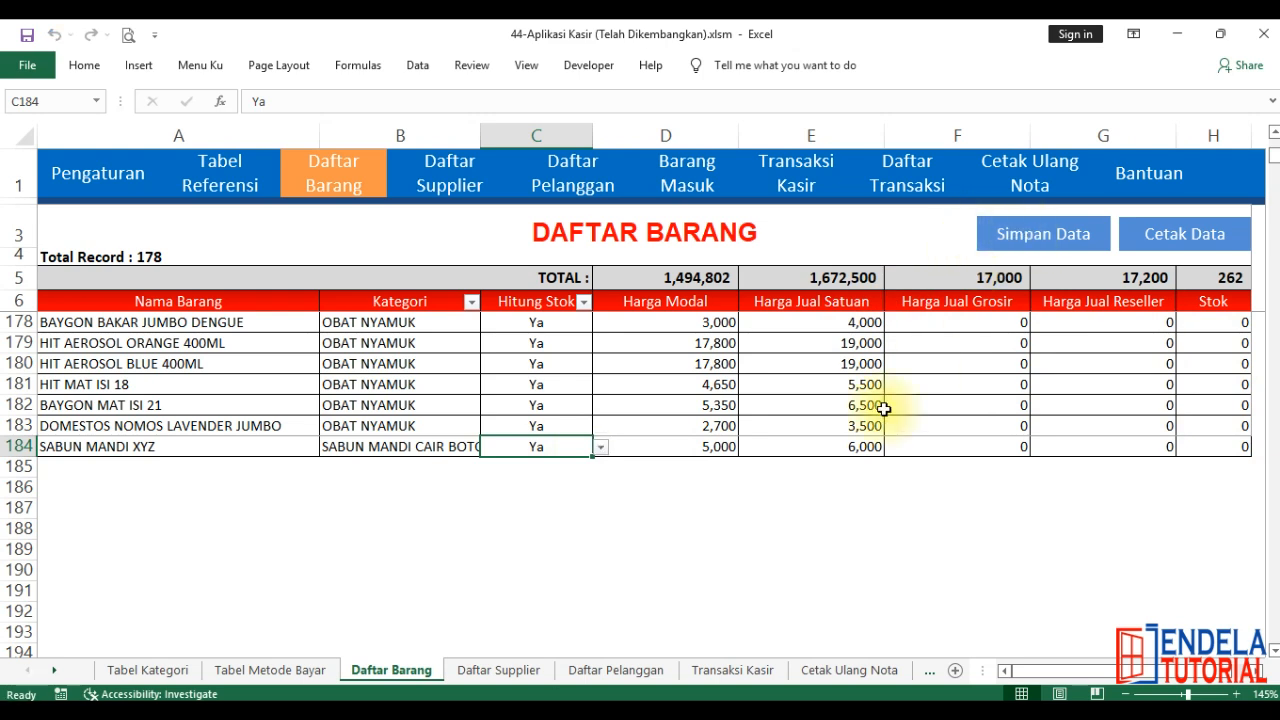
Step: Open the print preview of the full item list, look through its pages up close and close it
scroll(920, 375, "up", 9)
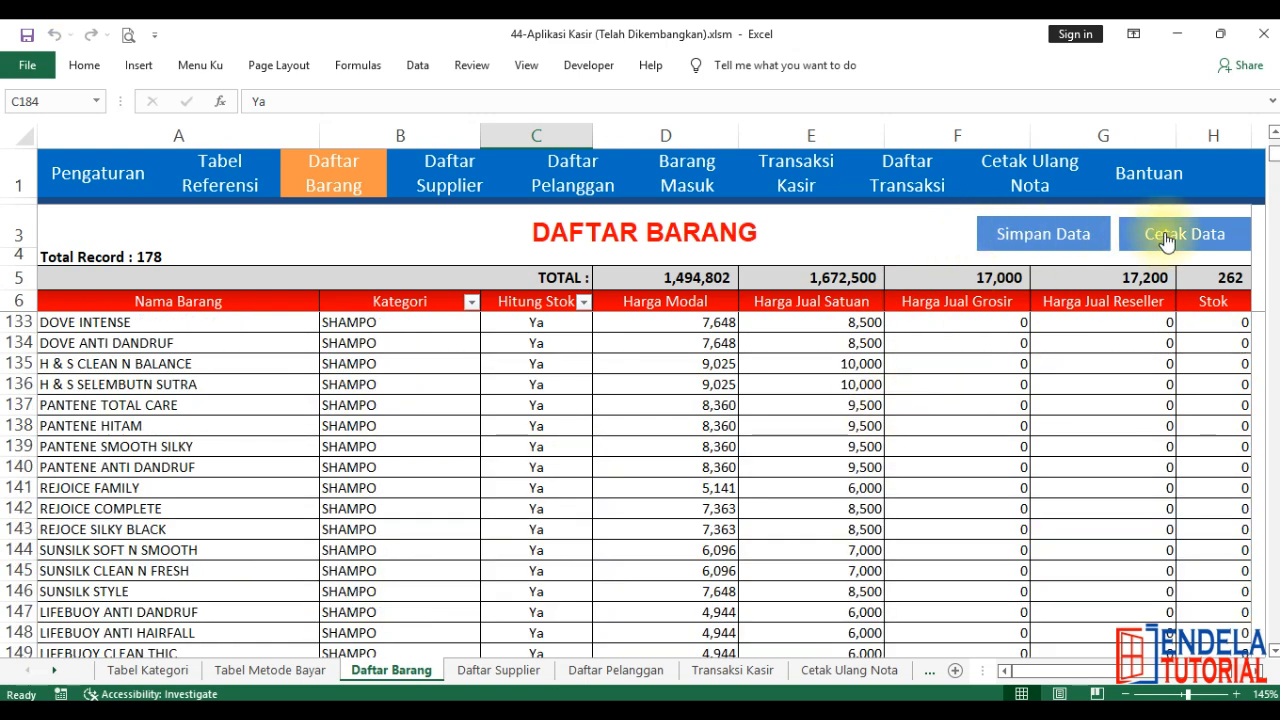
left_click(1165, 241)
left_click(914, 253)
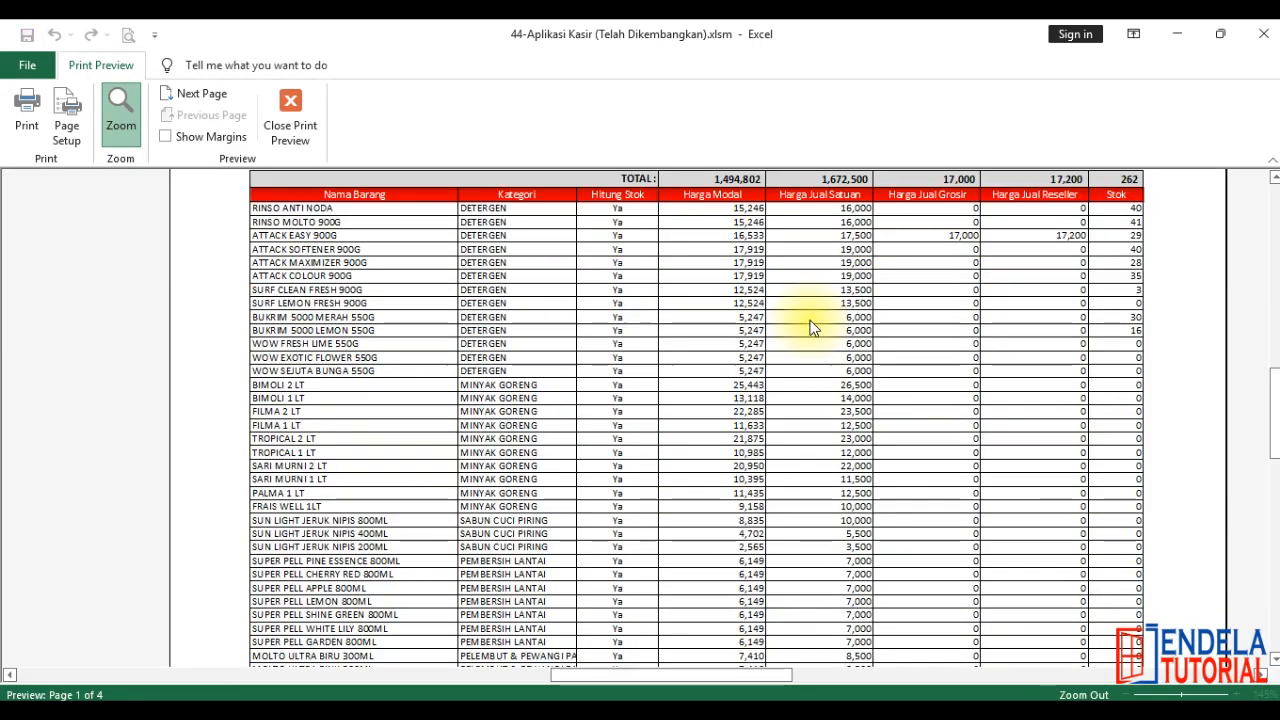
scroll(935, 315, "down", 3)
left_click_drag(1262, 478, 1260, 274)
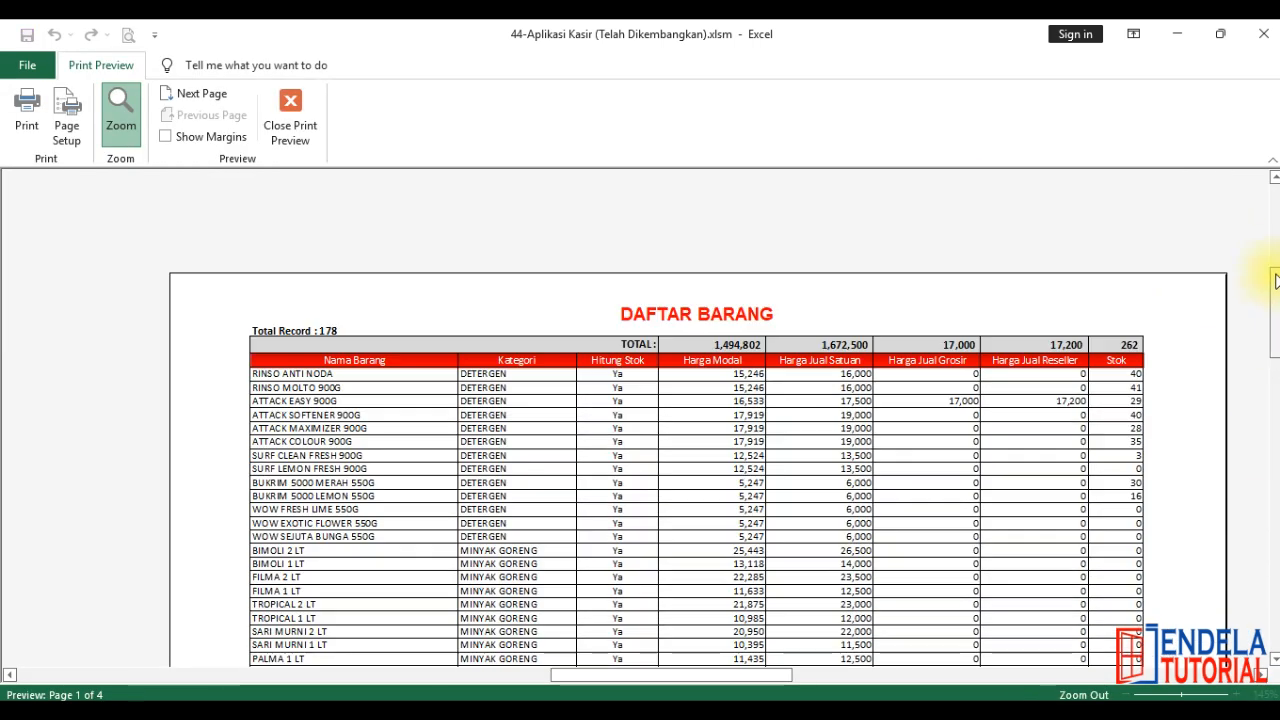
left_click(1077, 351)
scroll(863, 357, "down", 1)
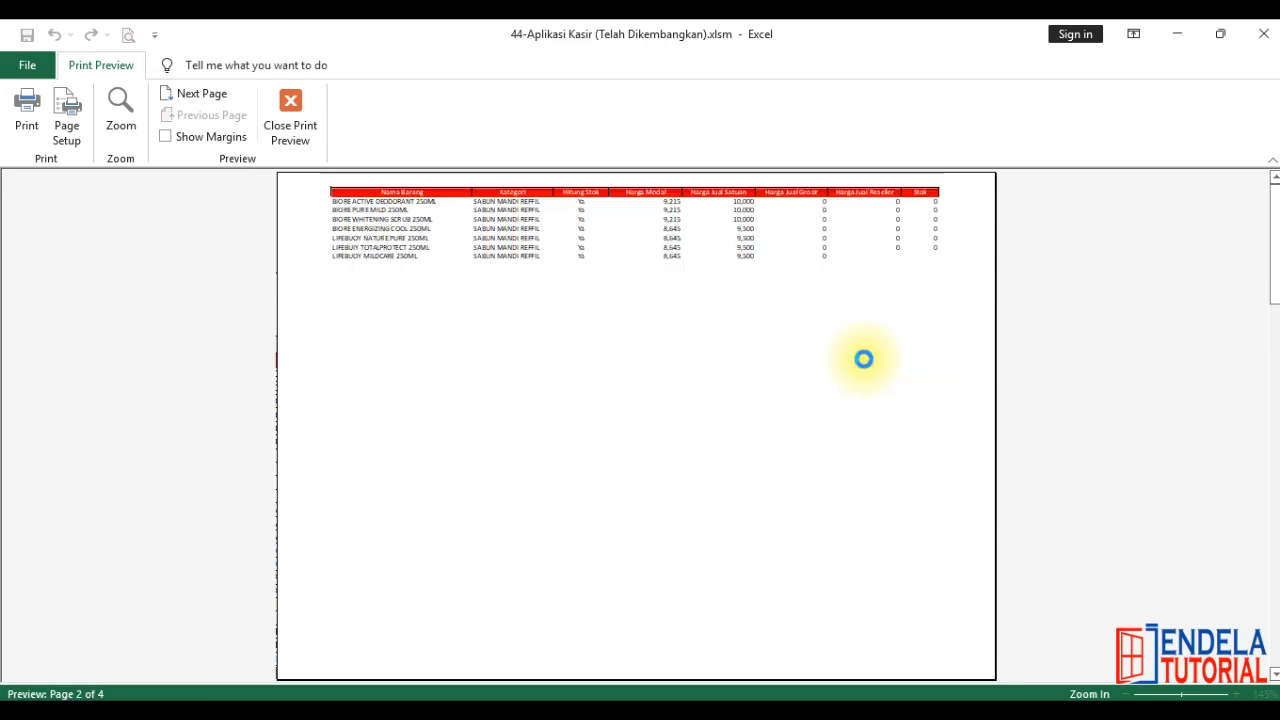
scroll(865, 360, "down", 2)
left_click(578, 490)
left_click(551, 441)
scroll(545, 430, "up", 3)
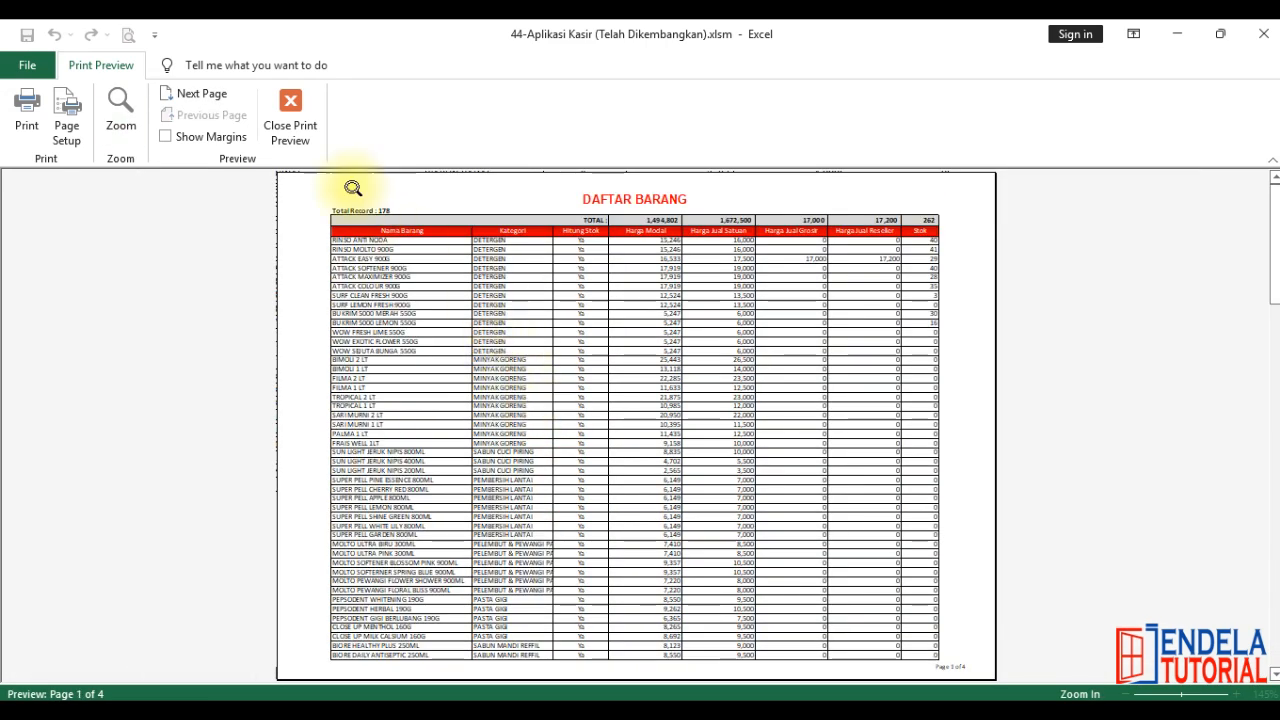
left_click(301, 116)
Step: Filter the item list by Kategori so that only DETERGEN and GULA items are shown
left_click(440, 302)
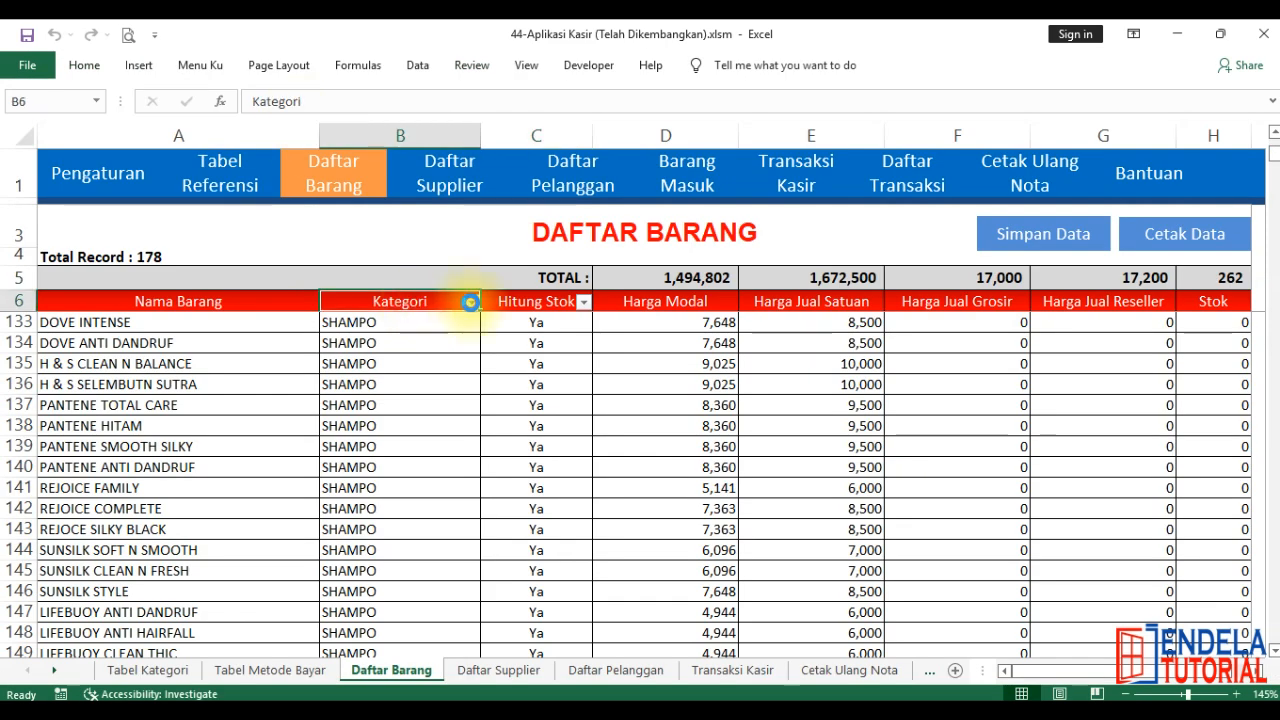
left_click(471, 301)
left_click(298, 493)
left_click(300, 510)
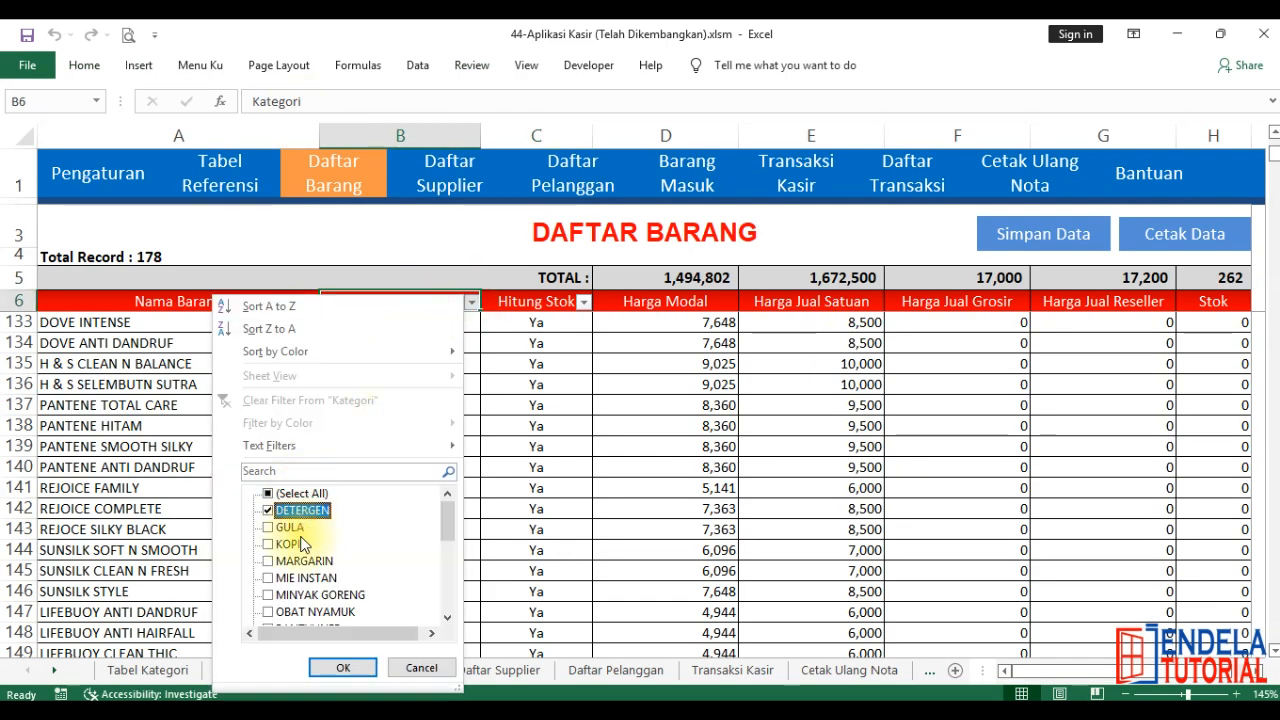
left_click(295, 527)
left_click(343, 667)
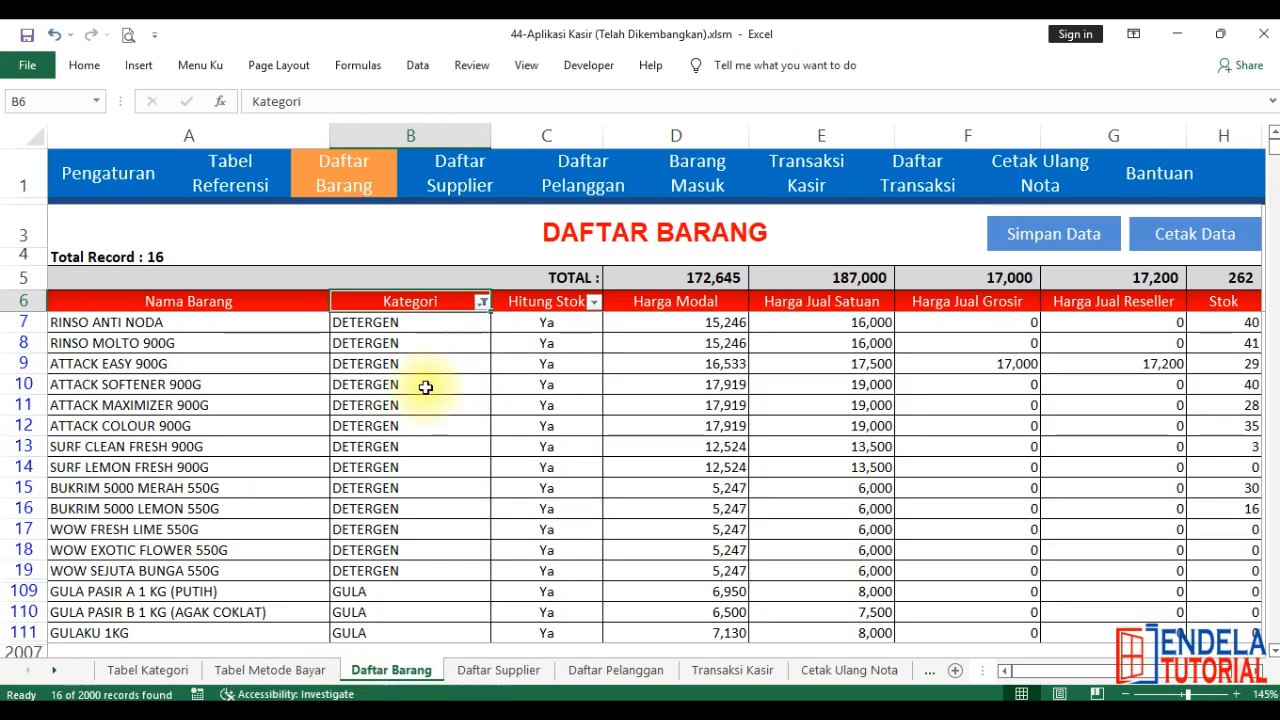
Step: Open the print preview of the filtered item list, inspect it enlarged and close it
left_click(1174, 232)
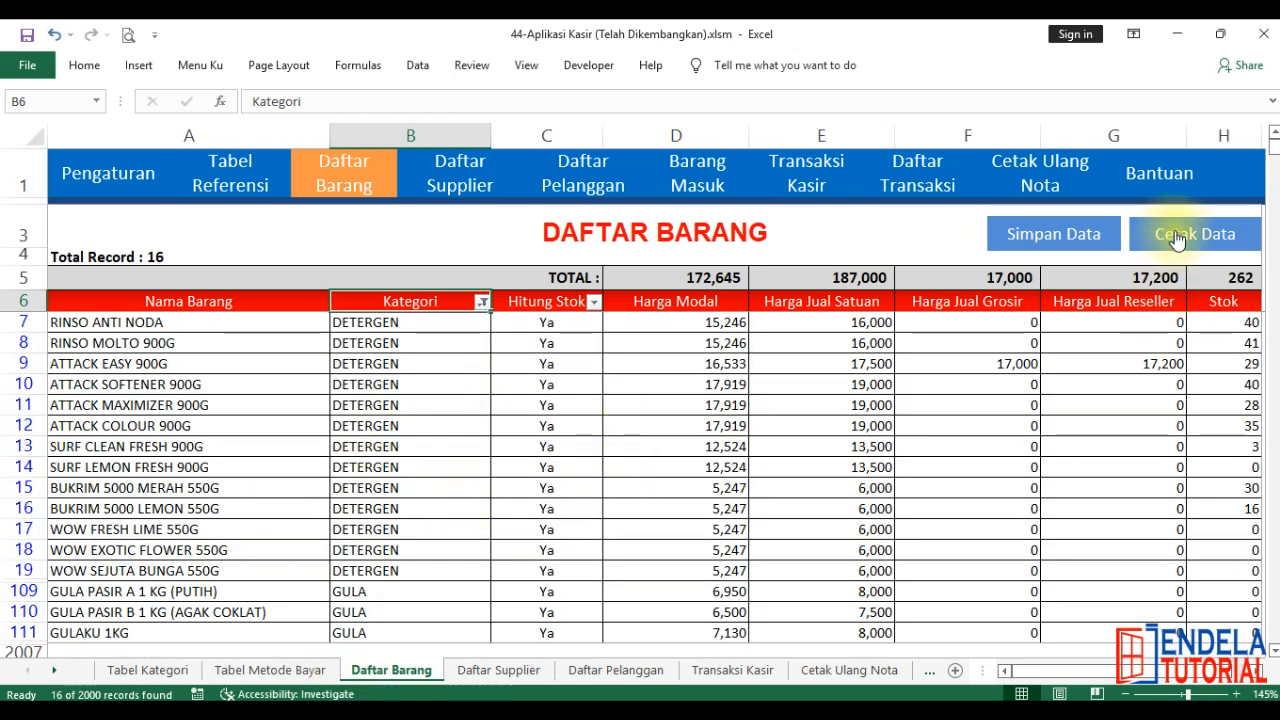
left_click(491, 230)
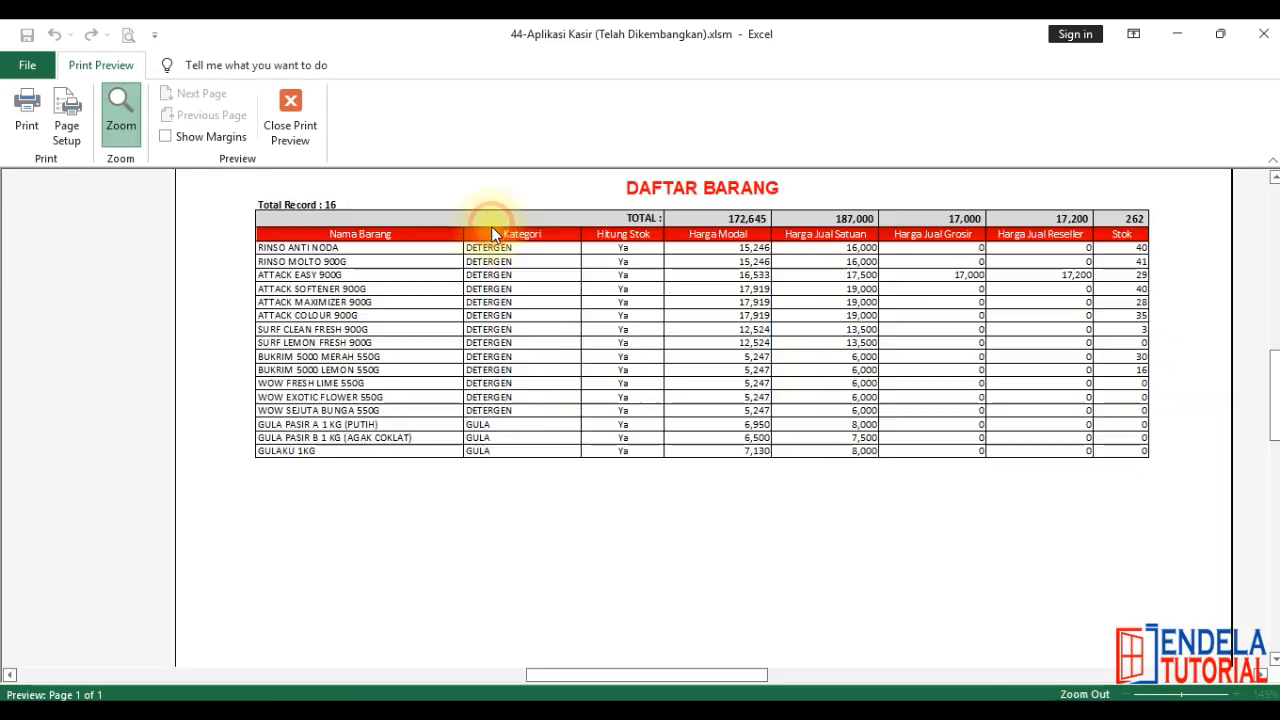
left_click(834, 408)
key("Escape")
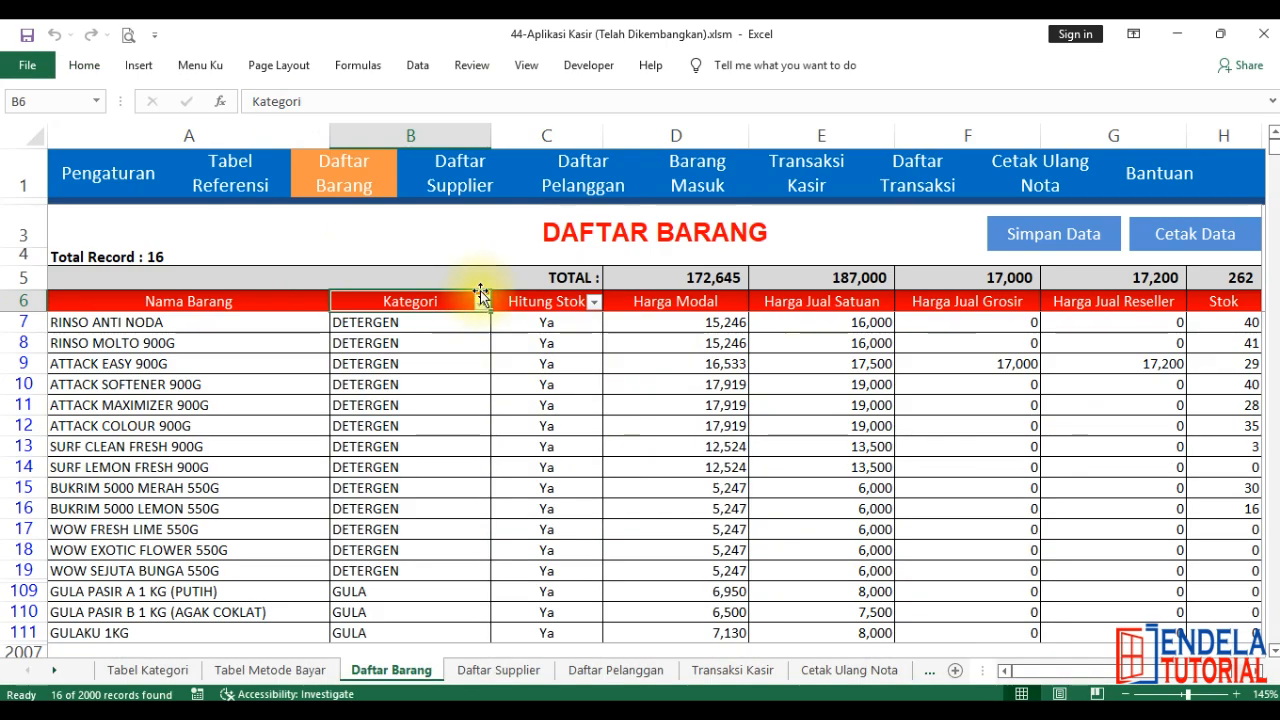
Step: Clear the Kategori filter to show all items again and save the item list
left_click(481, 301)
left_click(341, 399)
scroll(610, 378, "down", 1)
scroll(620, 380, "up", 1)
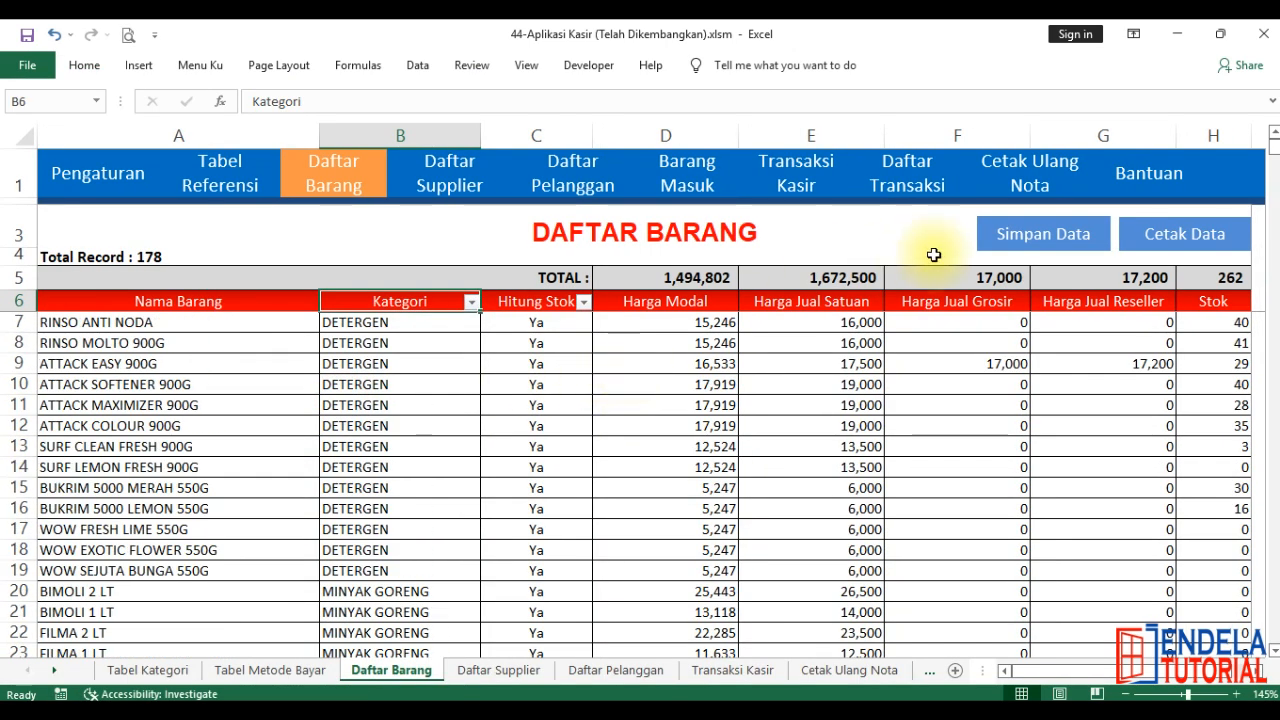
left_click(988, 233)
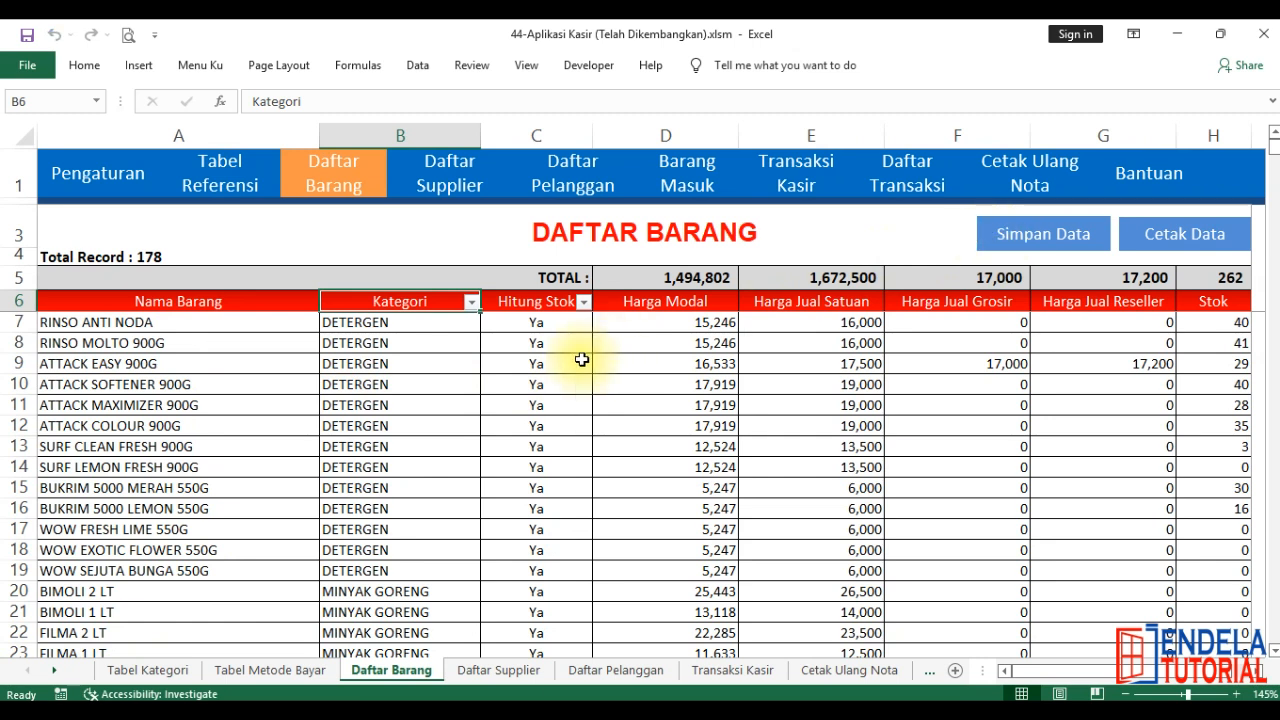
Step: Open the supplier list and save its data
left_click(424, 186)
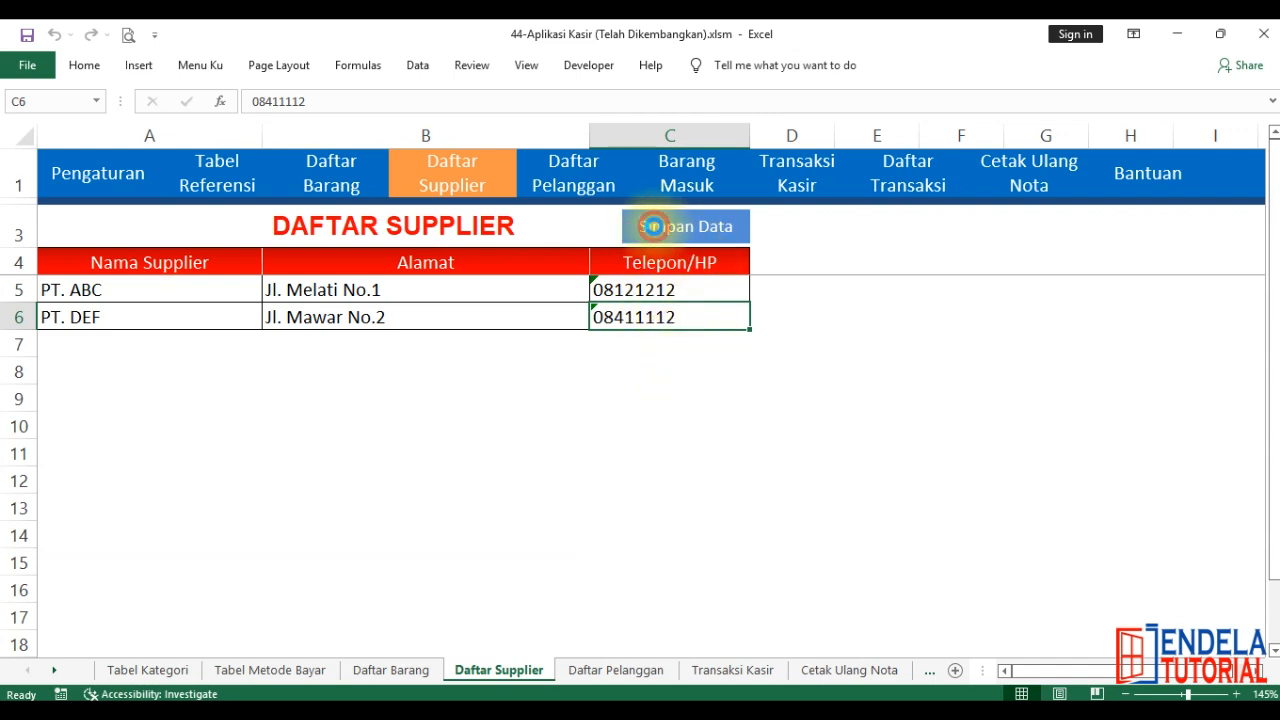
Step: Open the customer list and add a new customer in row 7 with the customer's full name, address and phone number
left_click(576, 190)
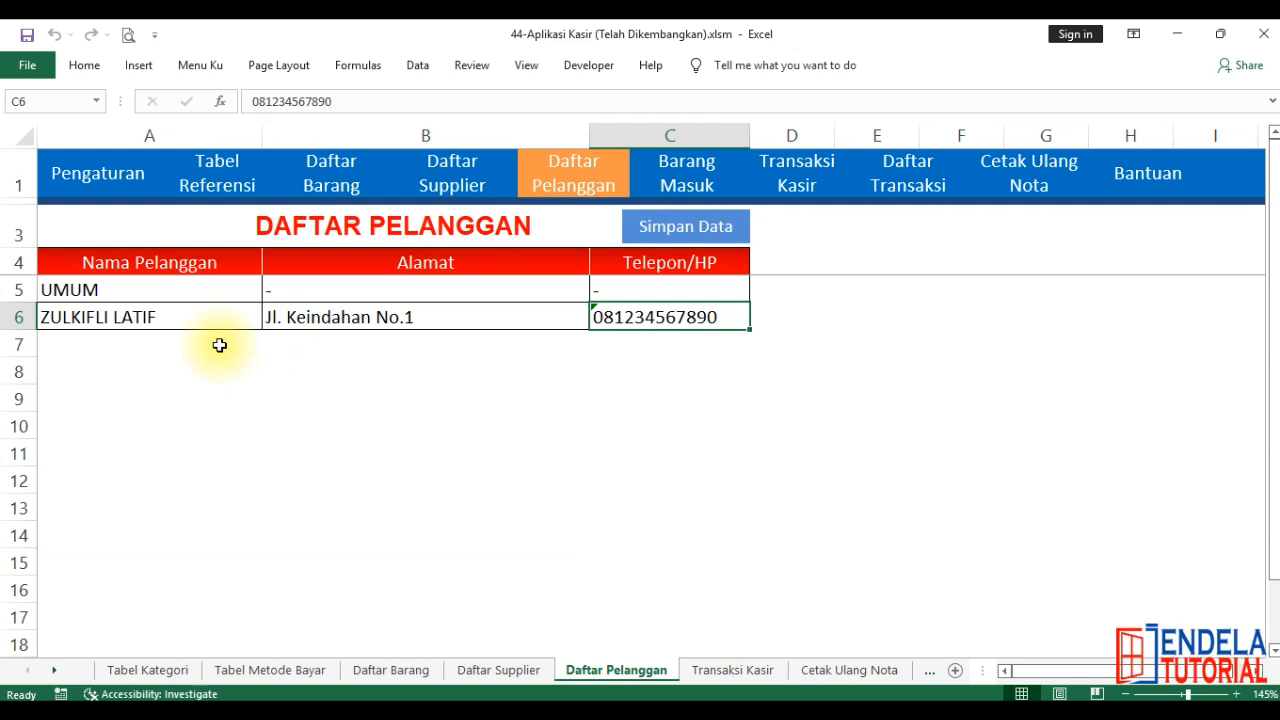
left_click(168, 347)
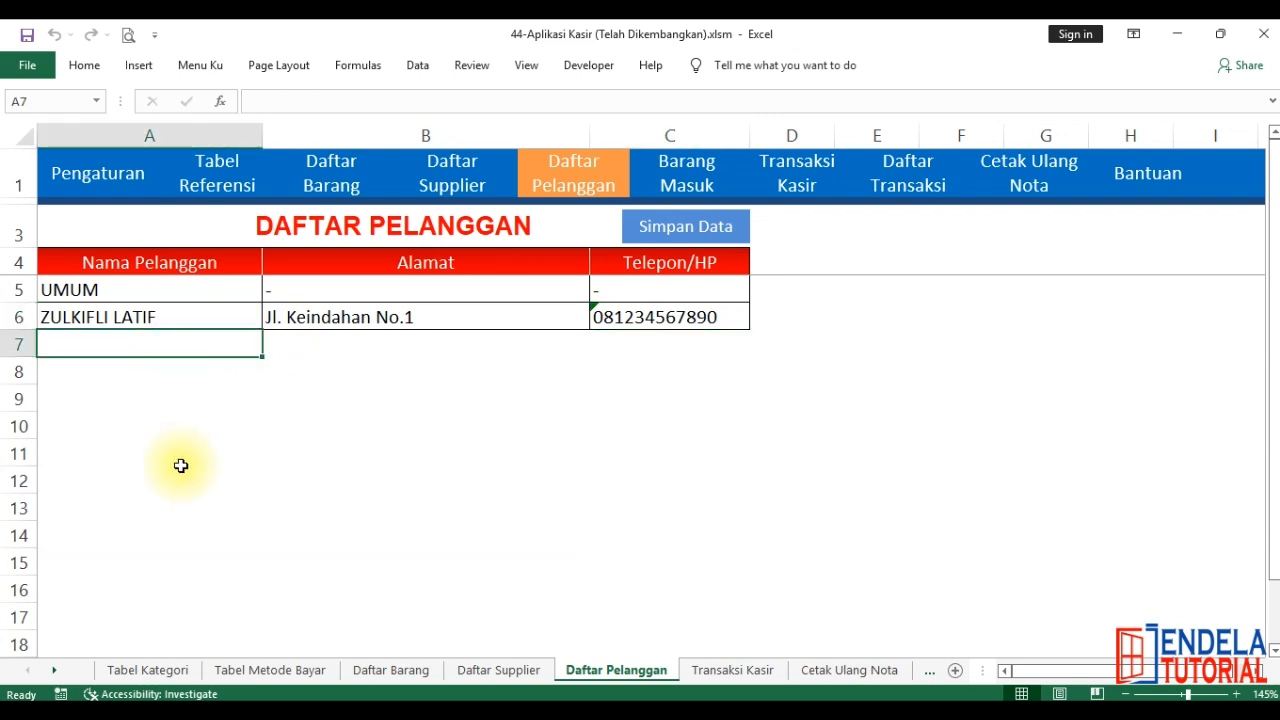
type("AHMAD BUDIAWAN")
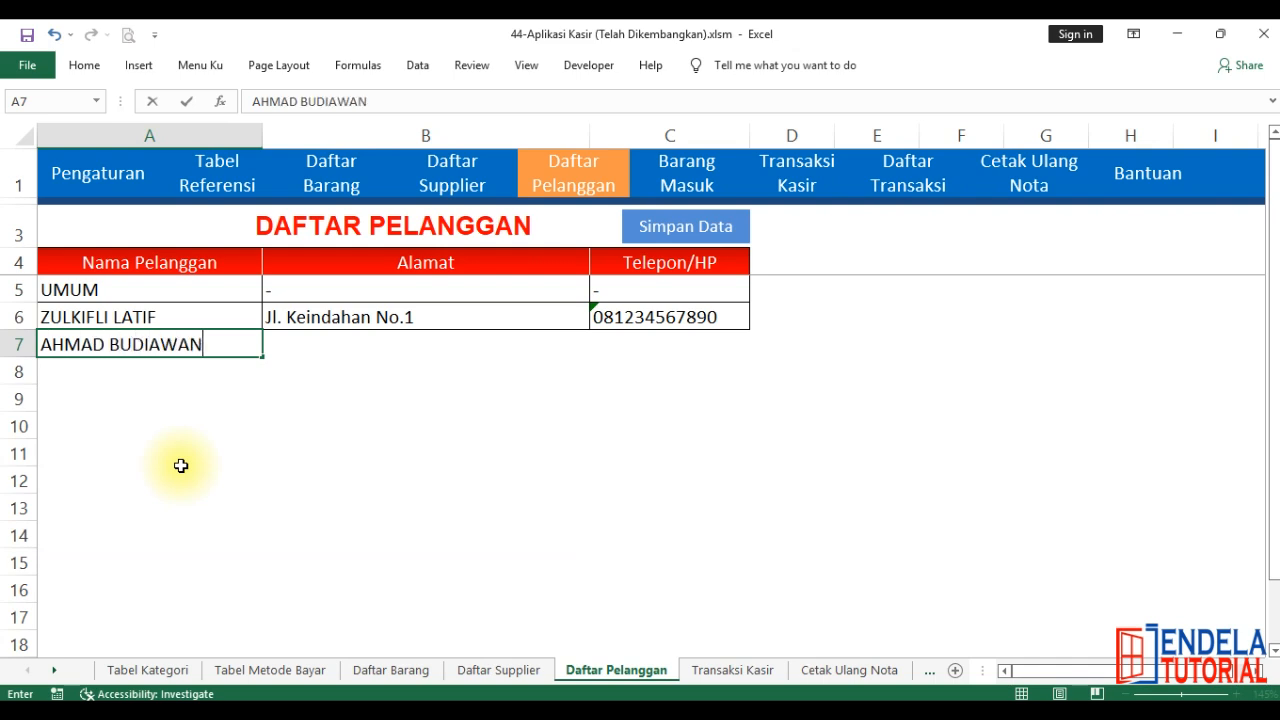
key("Tab")
type("J")
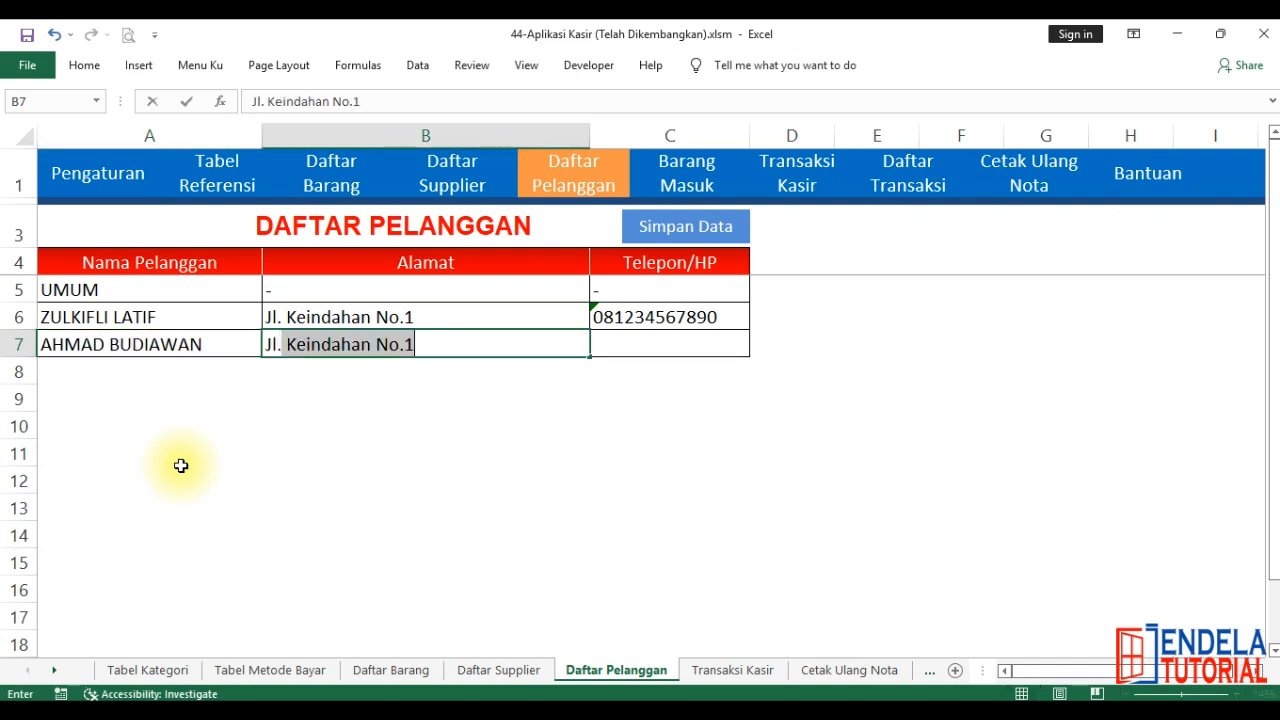
type("l. Anggrek No.2")
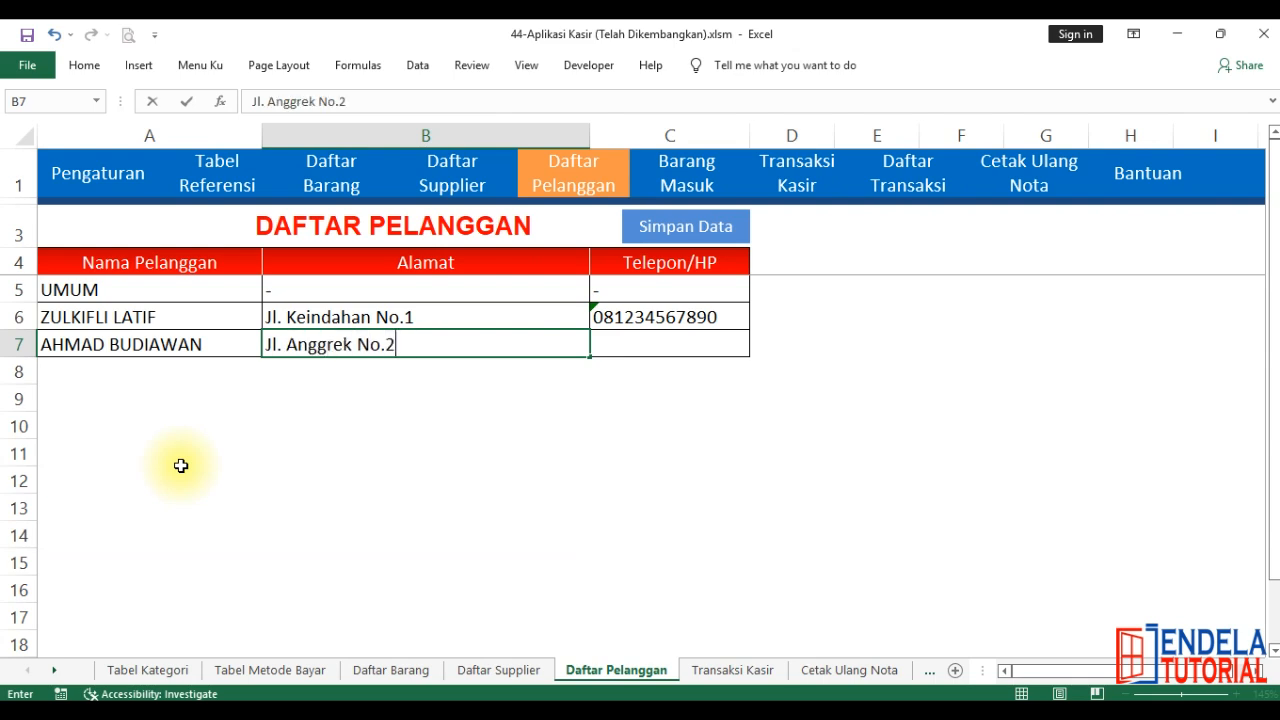
key("Tab")
type("0")
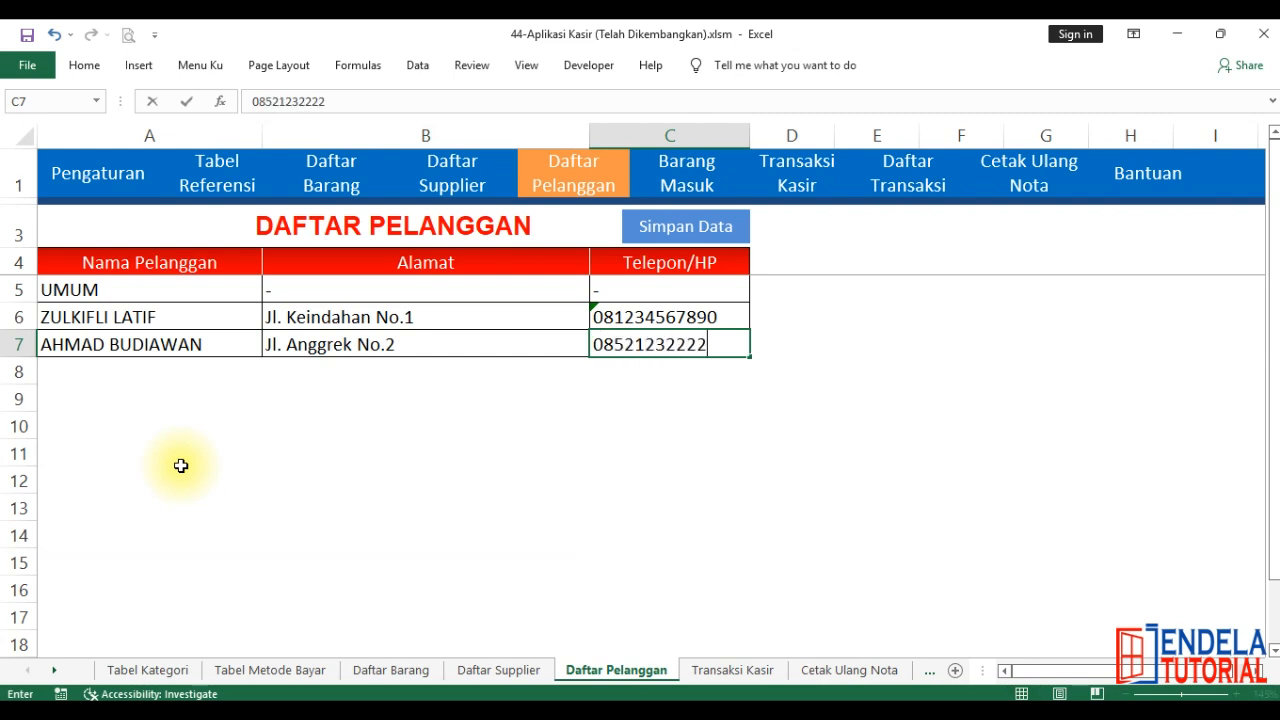
key("Return")
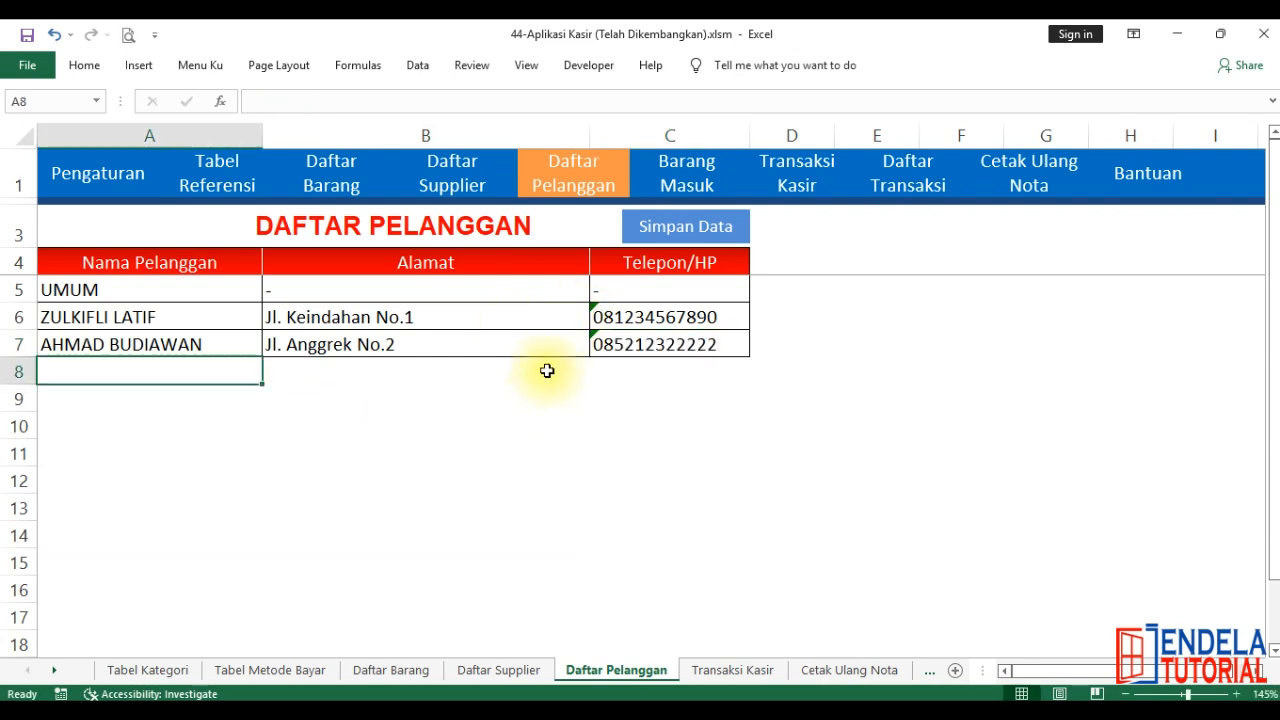
Step: Save the customer list with the new entry
left_click(445, 393)
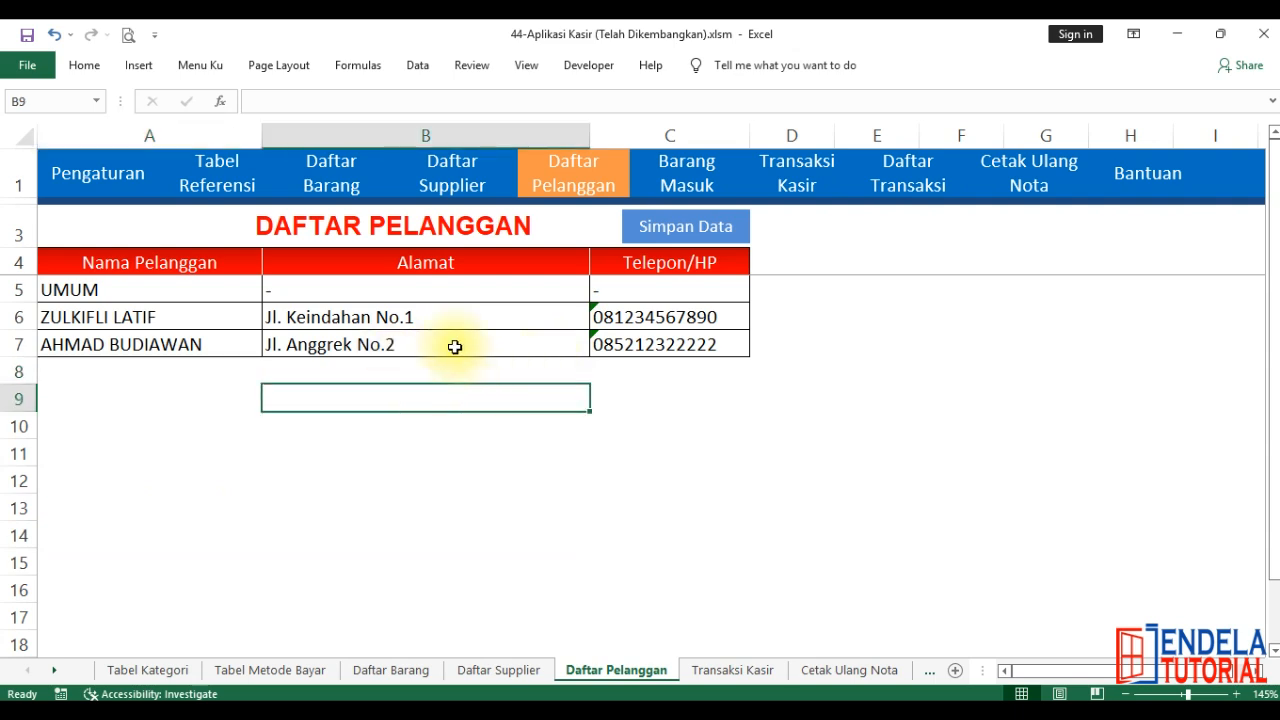
left_click(819, 356)
left_click(674, 401)
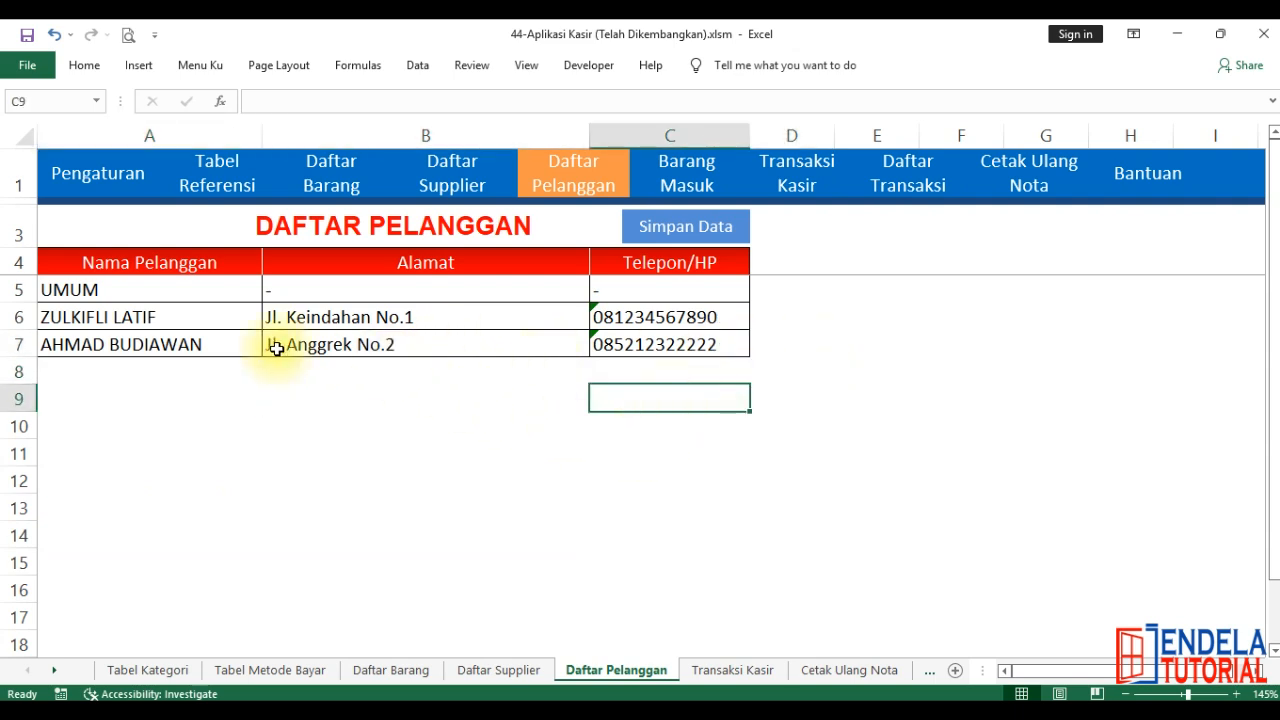
left_click(180, 314)
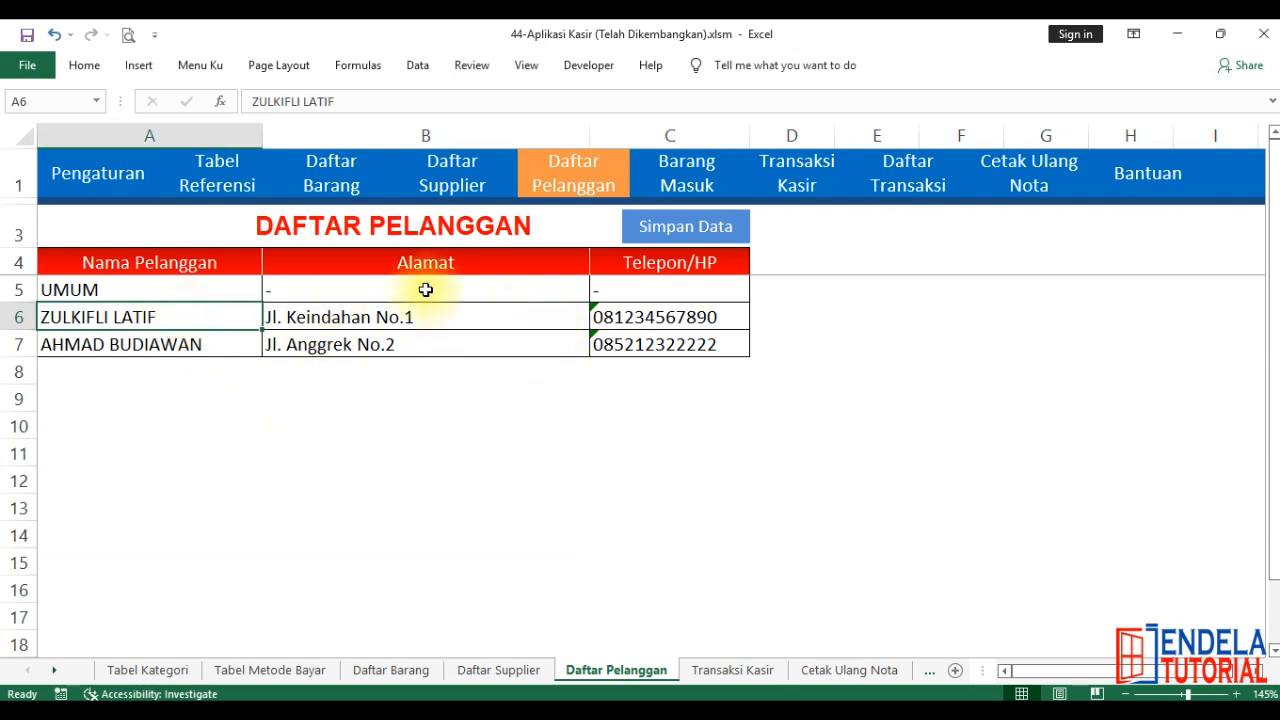
left_click(686, 236)
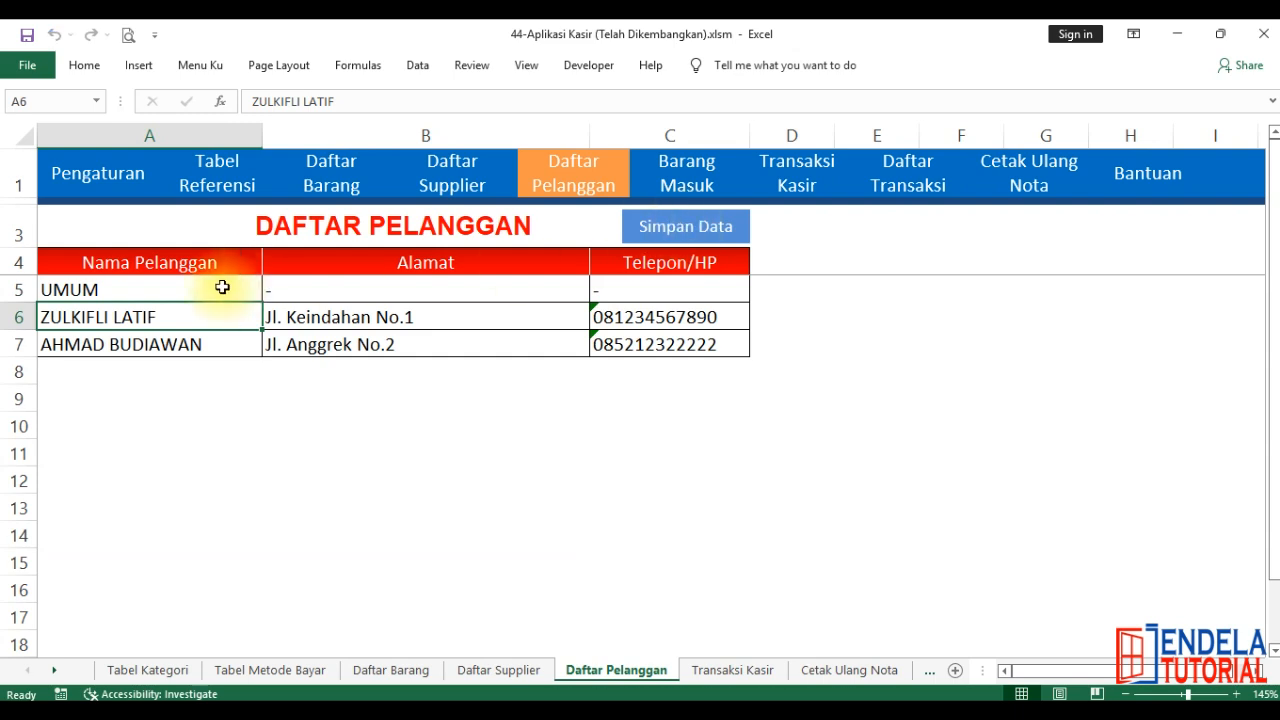
left_click(131, 292)
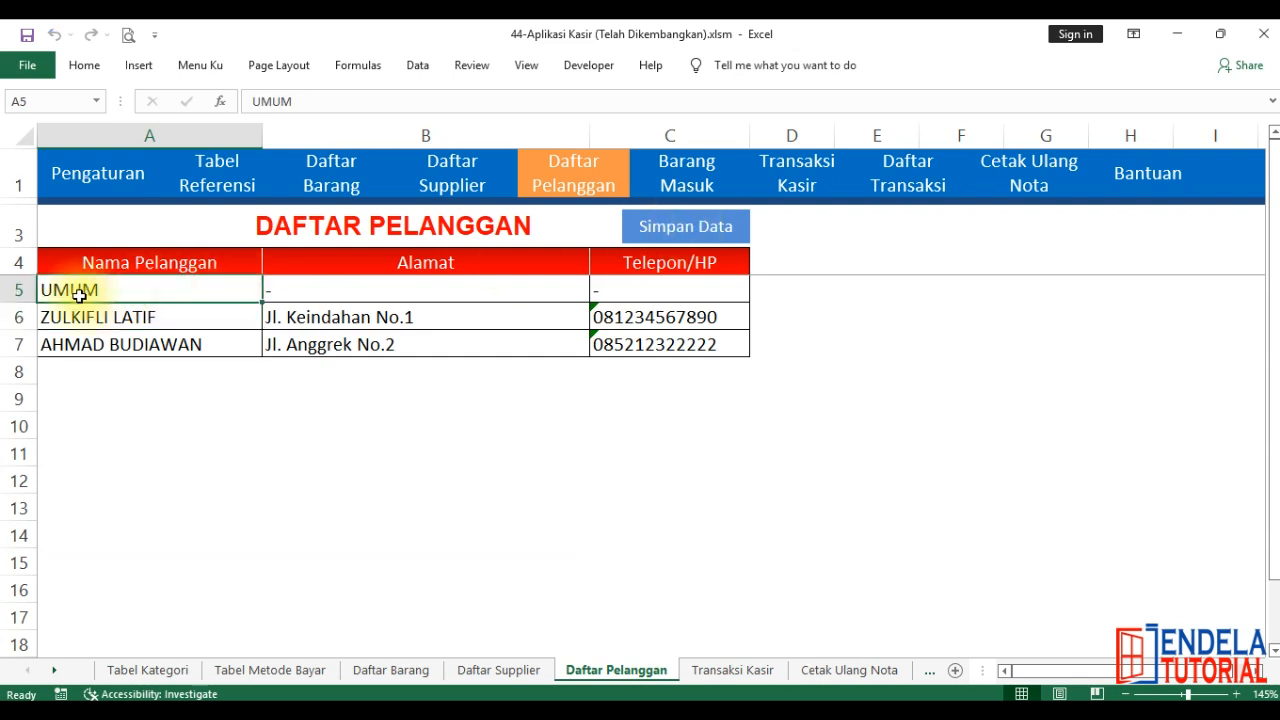
left_click(609, 289)
left_click(460, 291)
left_click(171, 291)
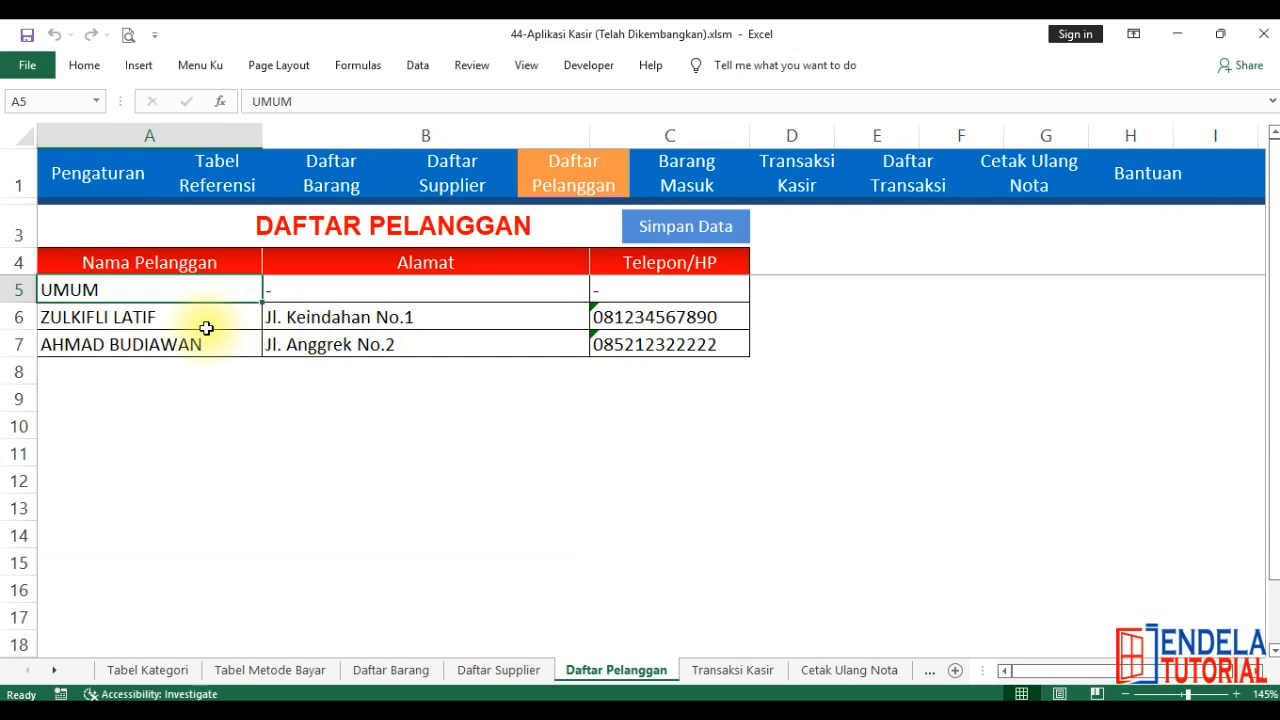
Step: Open the incoming-goods section, view its transaction list and return to the entry form
left_click(703, 178)
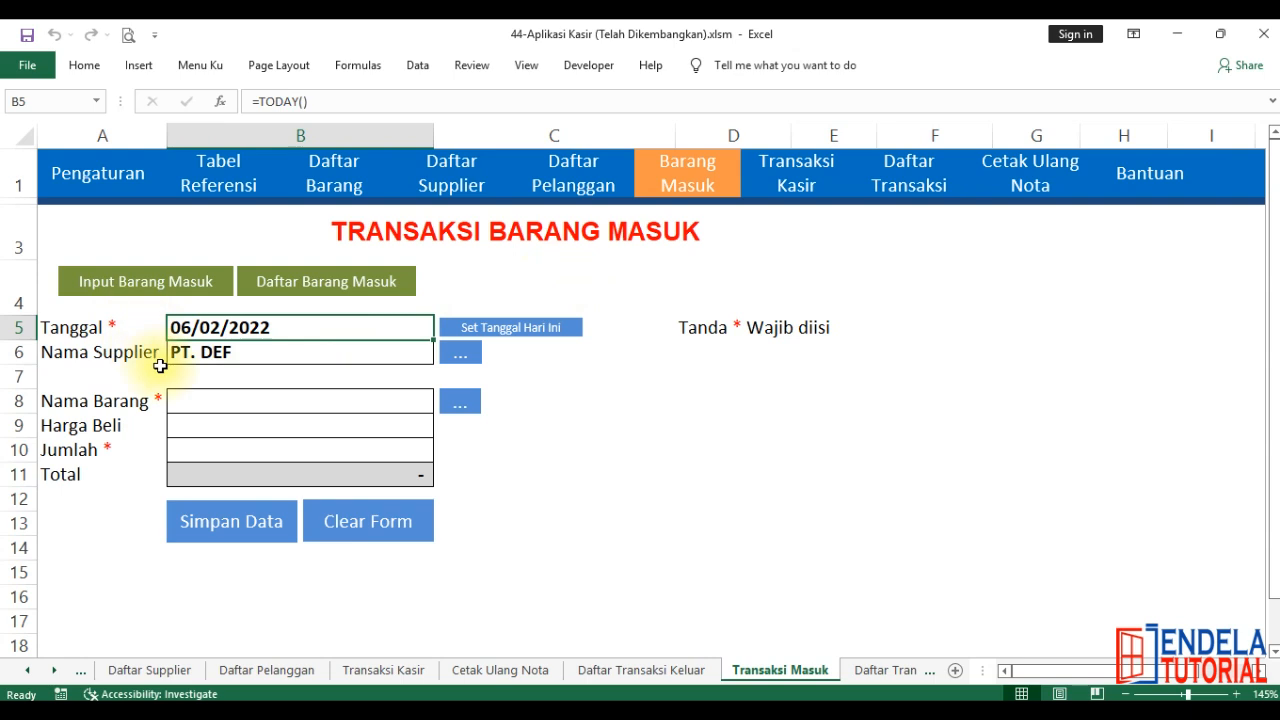
left_click(305, 286)
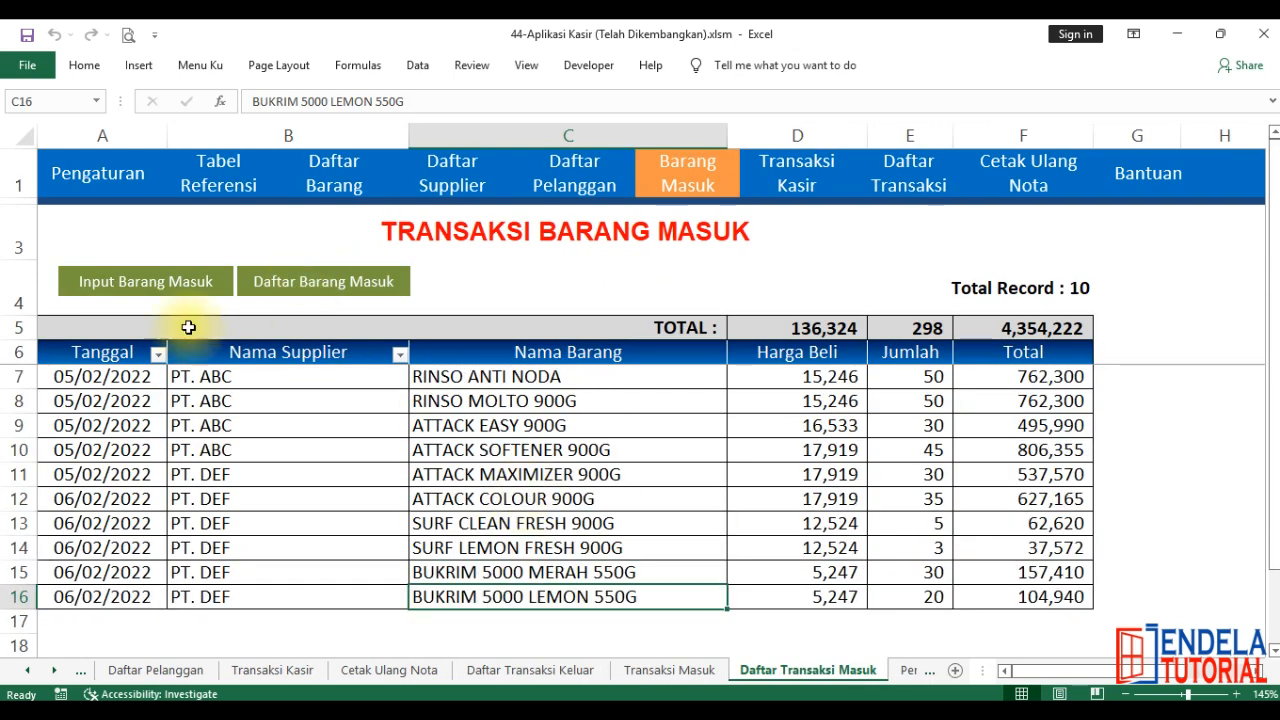
left_click(177, 283)
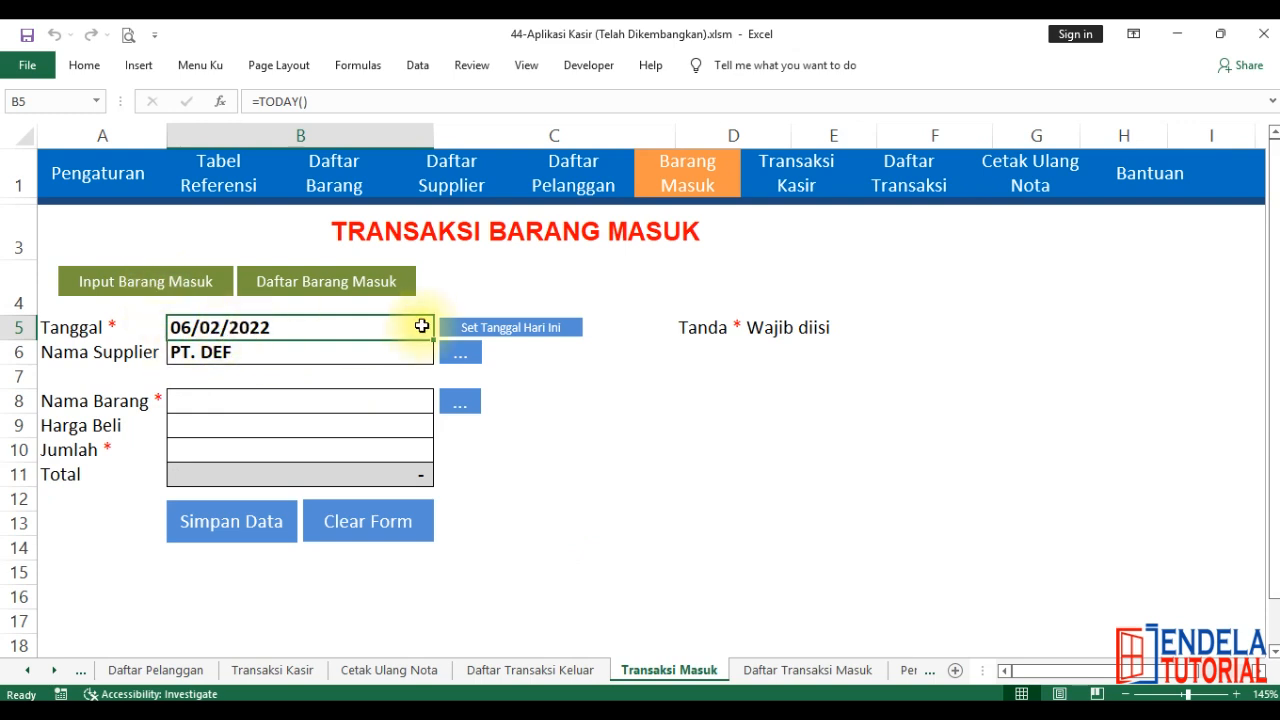
Step: Set the Tanggal of the incoming-goods transaction to today's date, 06/02/2022
left_click(490, 334)
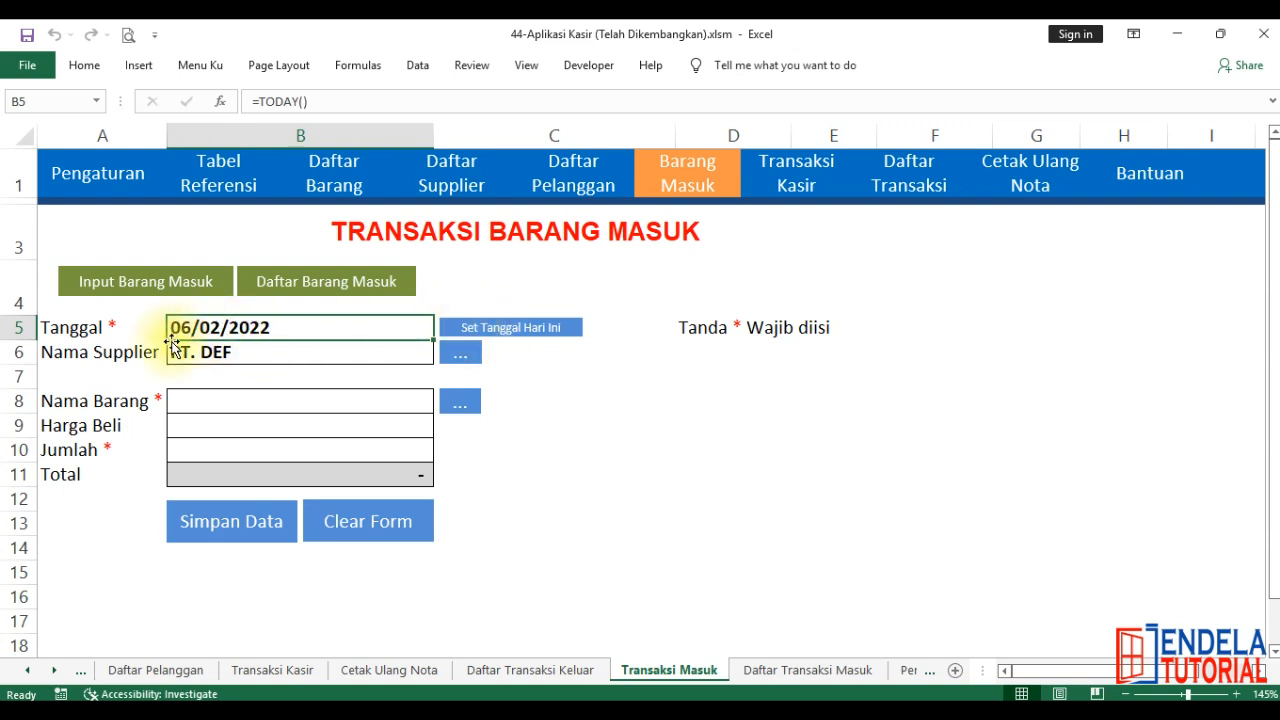
left_click(523, 332)
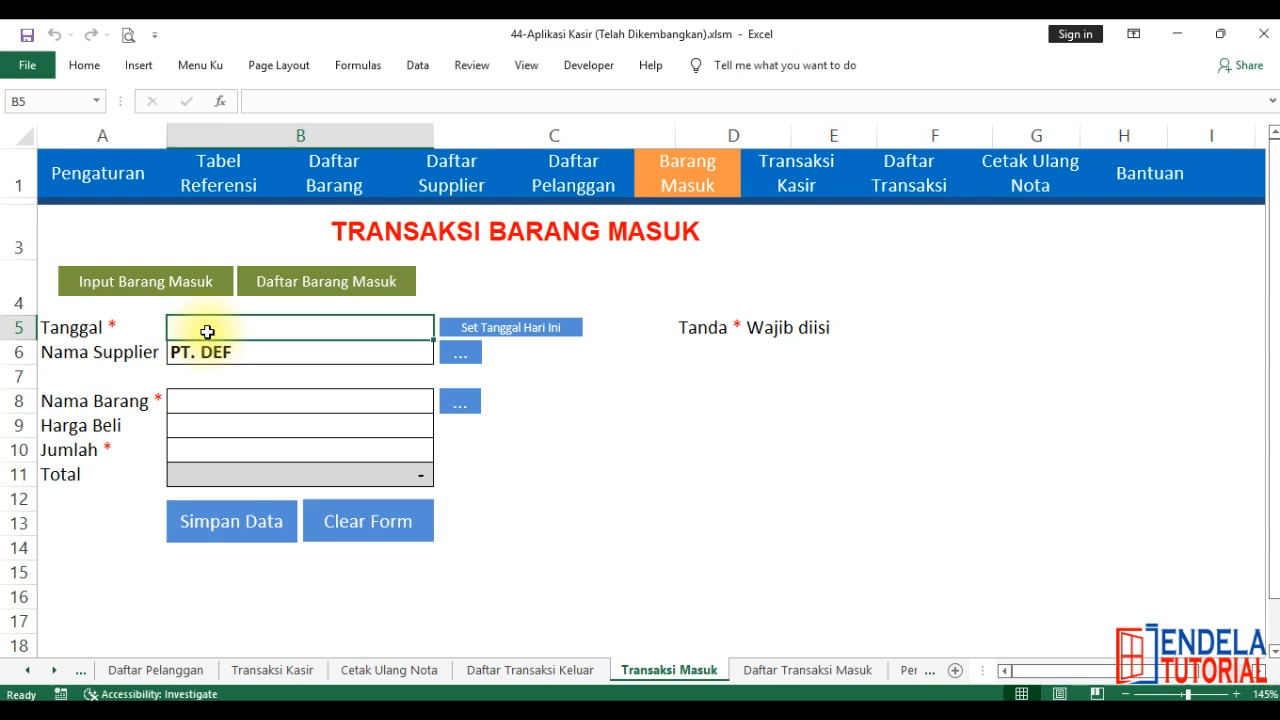
left_click(505, 330)
Step: Choose PT. ABC as the Nama Supplier from the cell's own list of suppliers
left_click(245, 356)
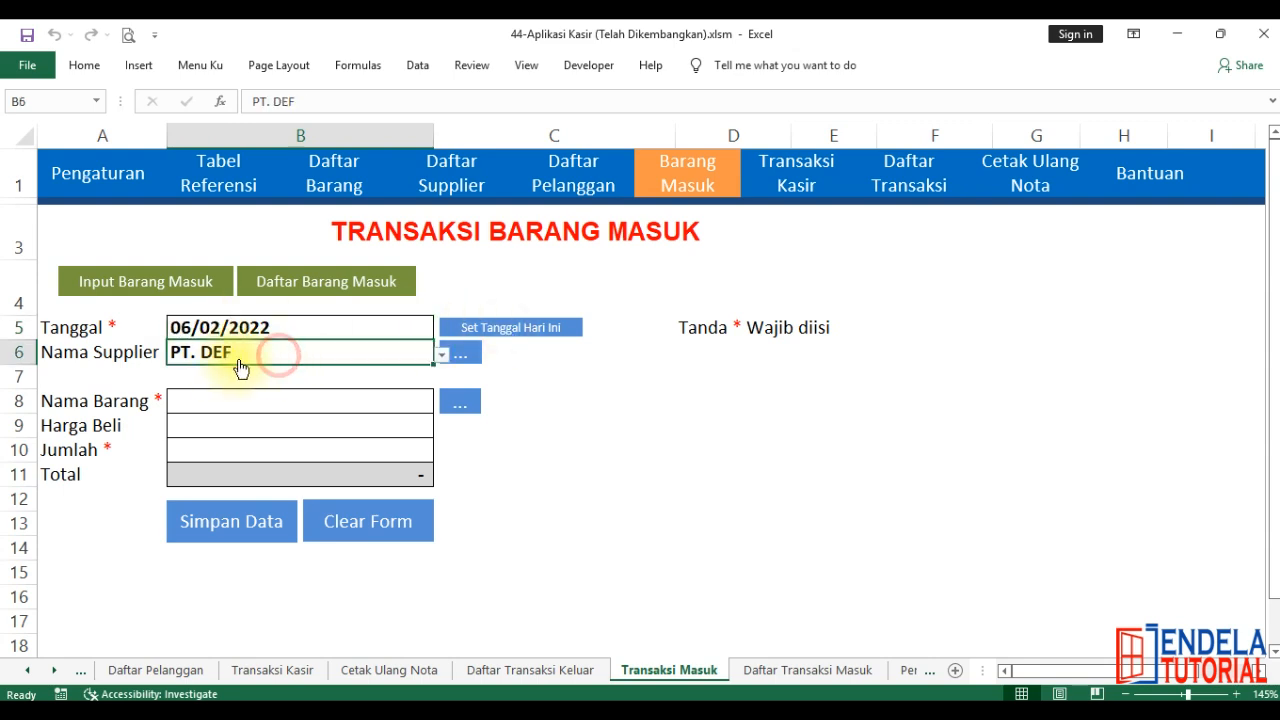
left_click(443, 357)
left_click(352, 370)
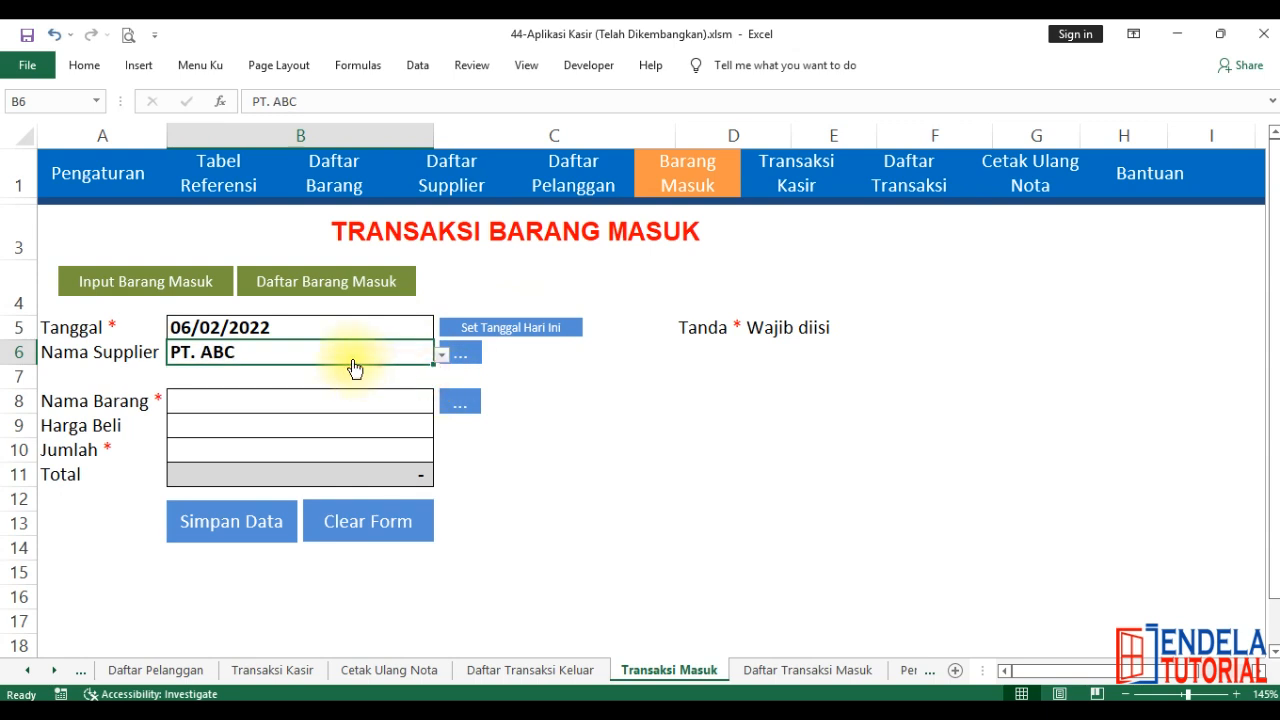
Step: Search the supplier data for "ab" and pick PT. ABC as the transaction's supplier
left_click(471, 366)
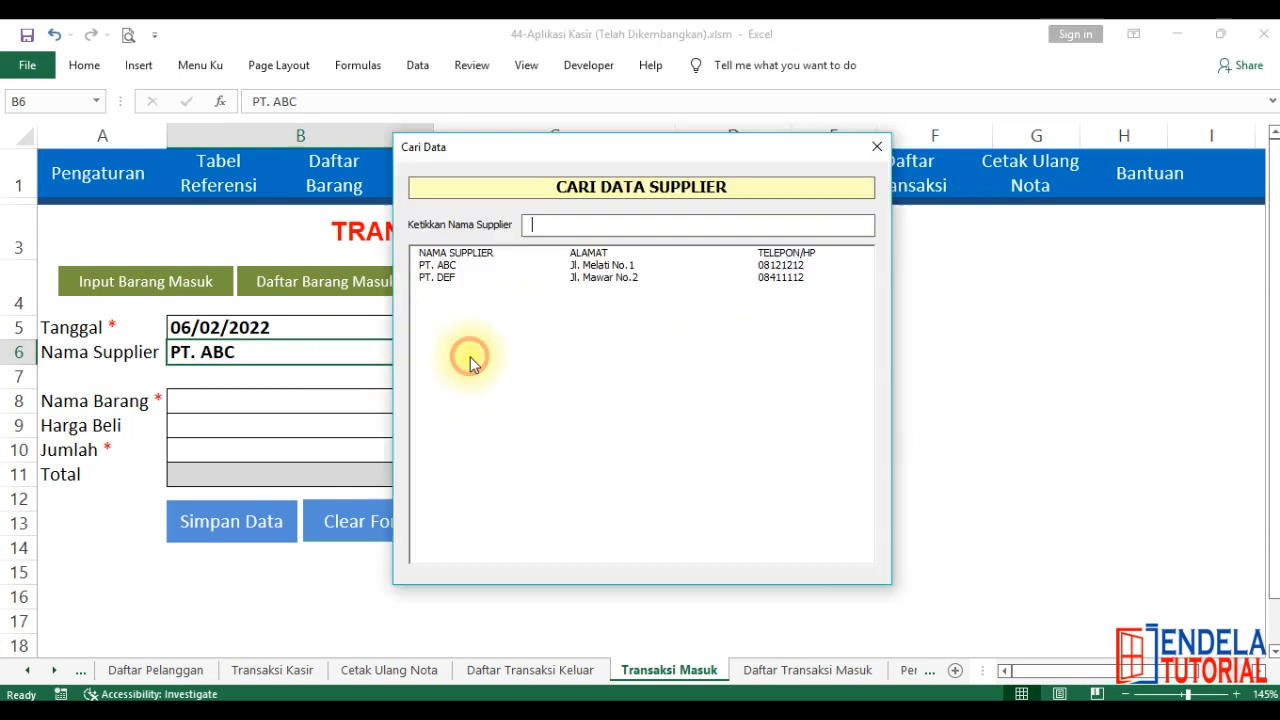
mouse_move(535, 156)
left_mouse_down()
mouse_move(466, 158)
mouse_move(533, 155)
left_mouse_up()
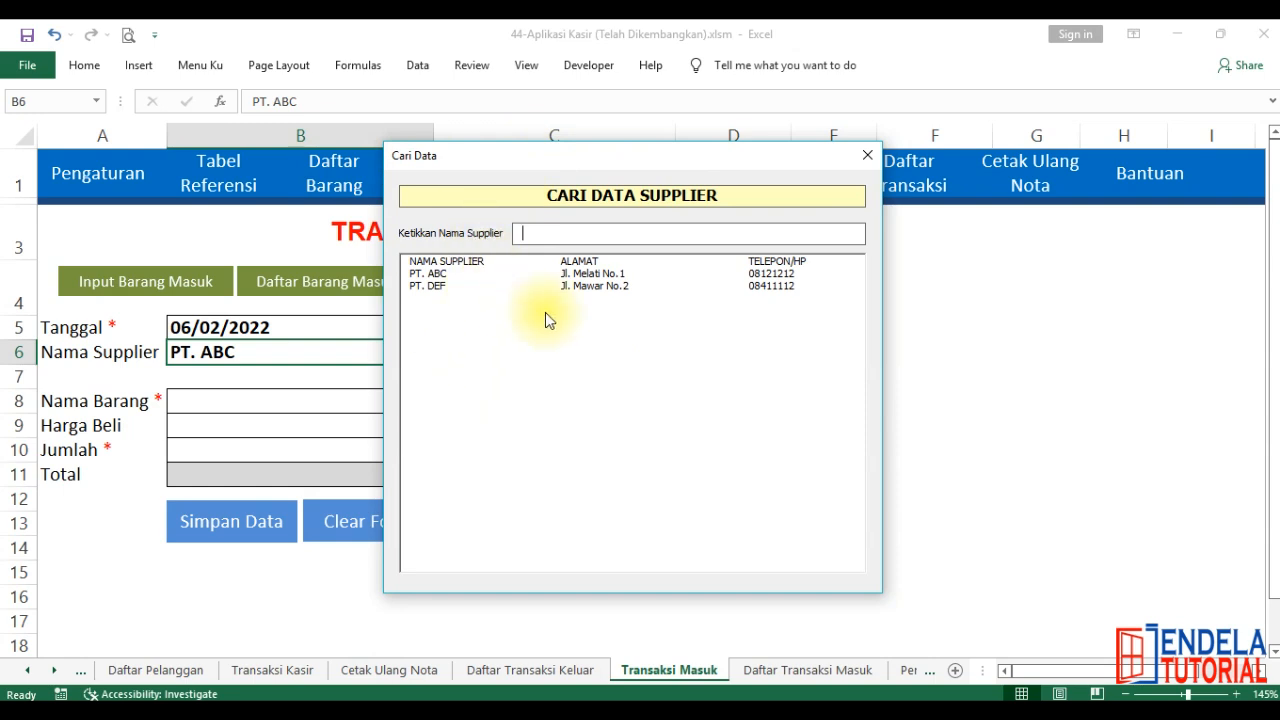
type("ab")
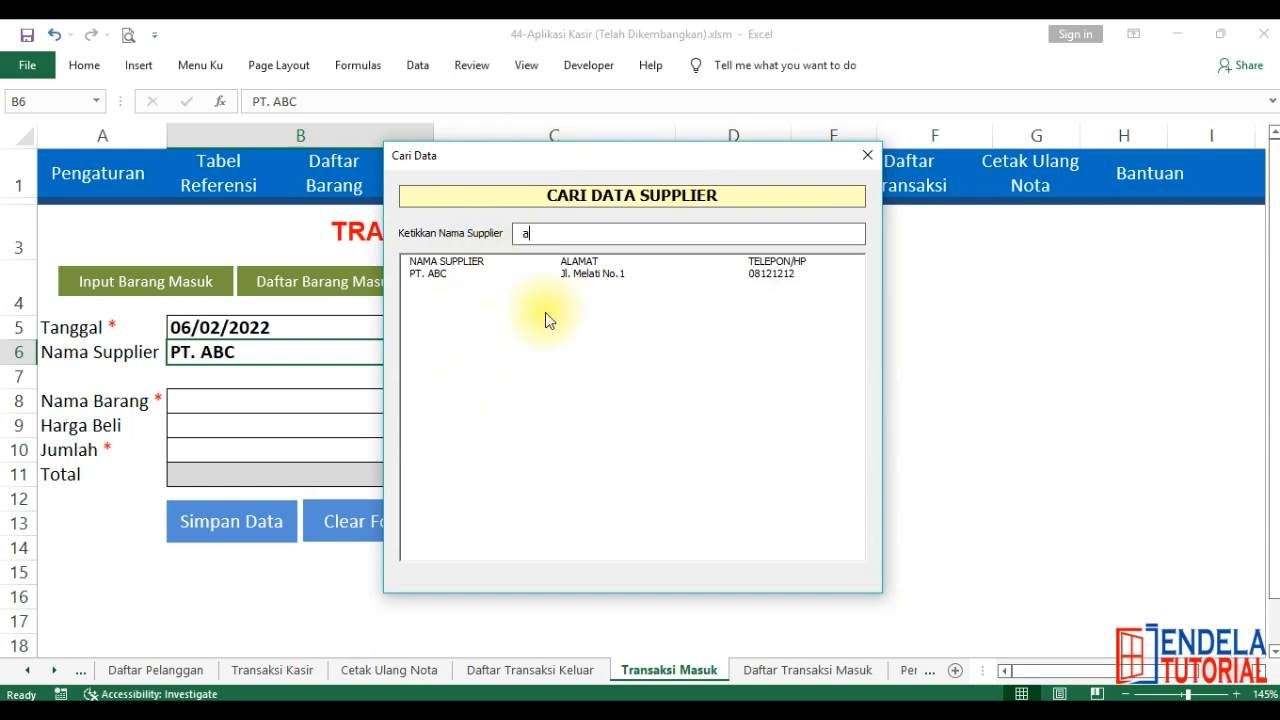
left_click(450, 276)
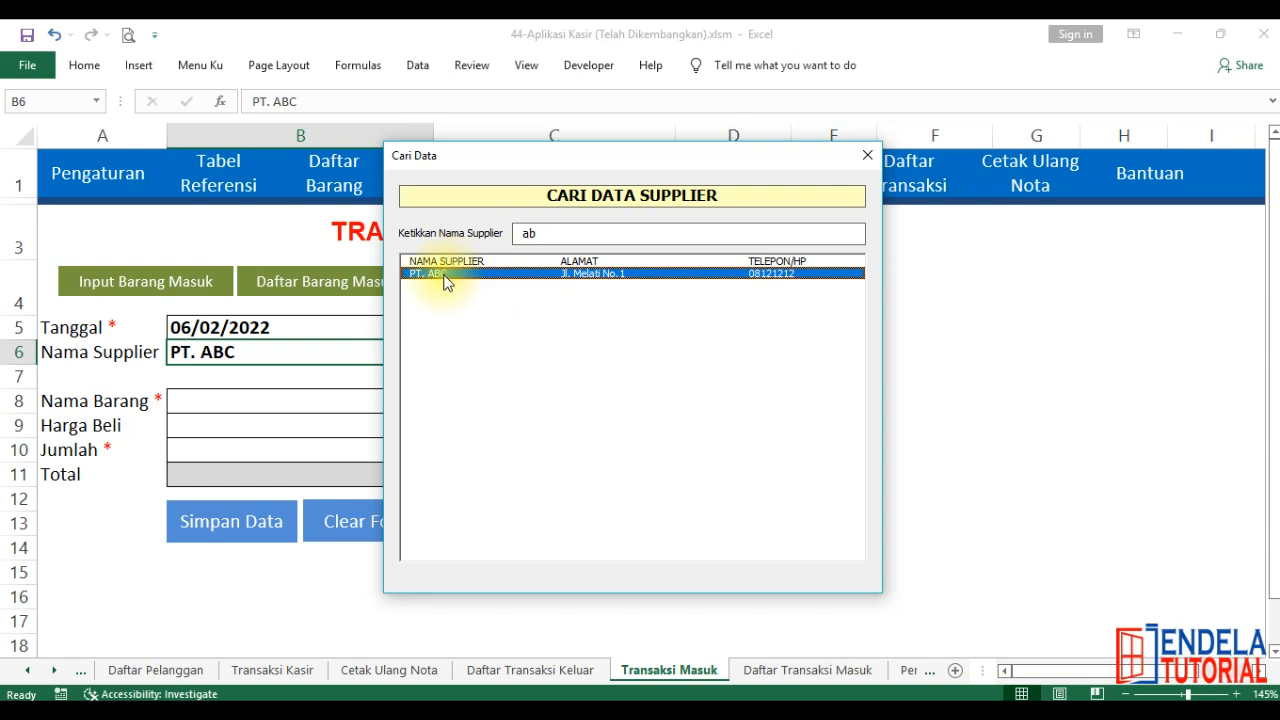
double_click(446, 276)
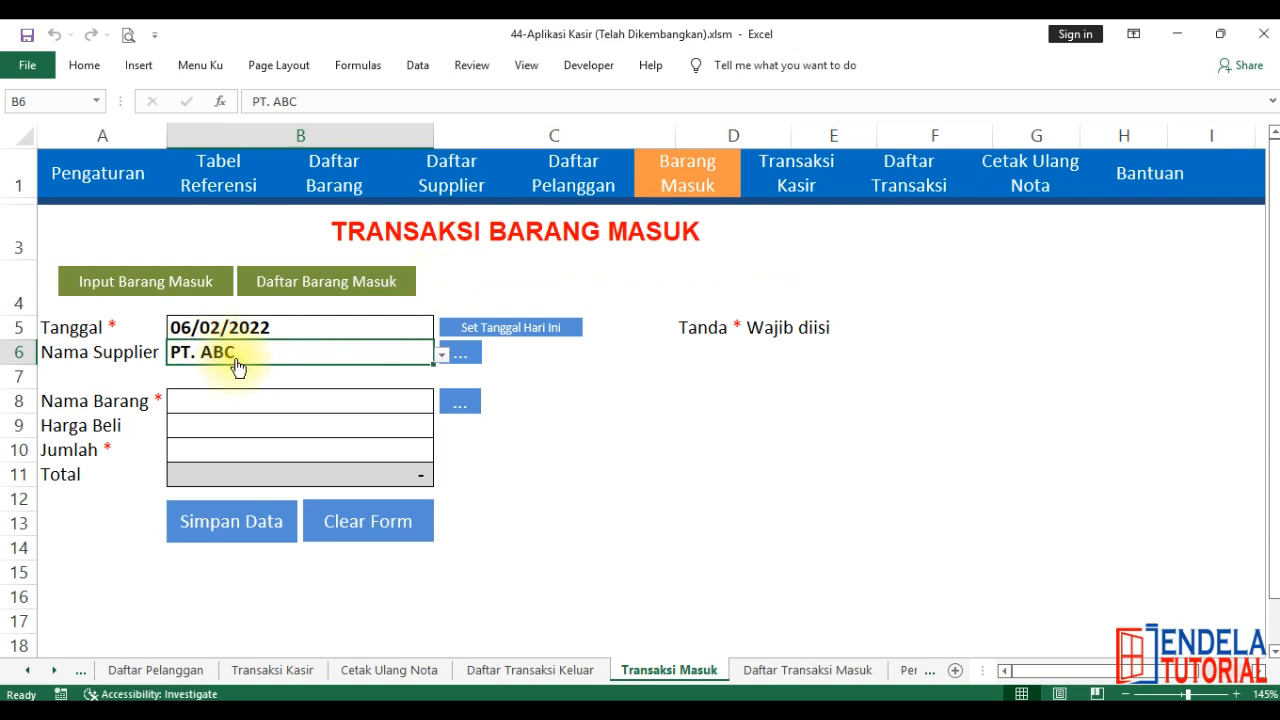
left_click(233, 402)
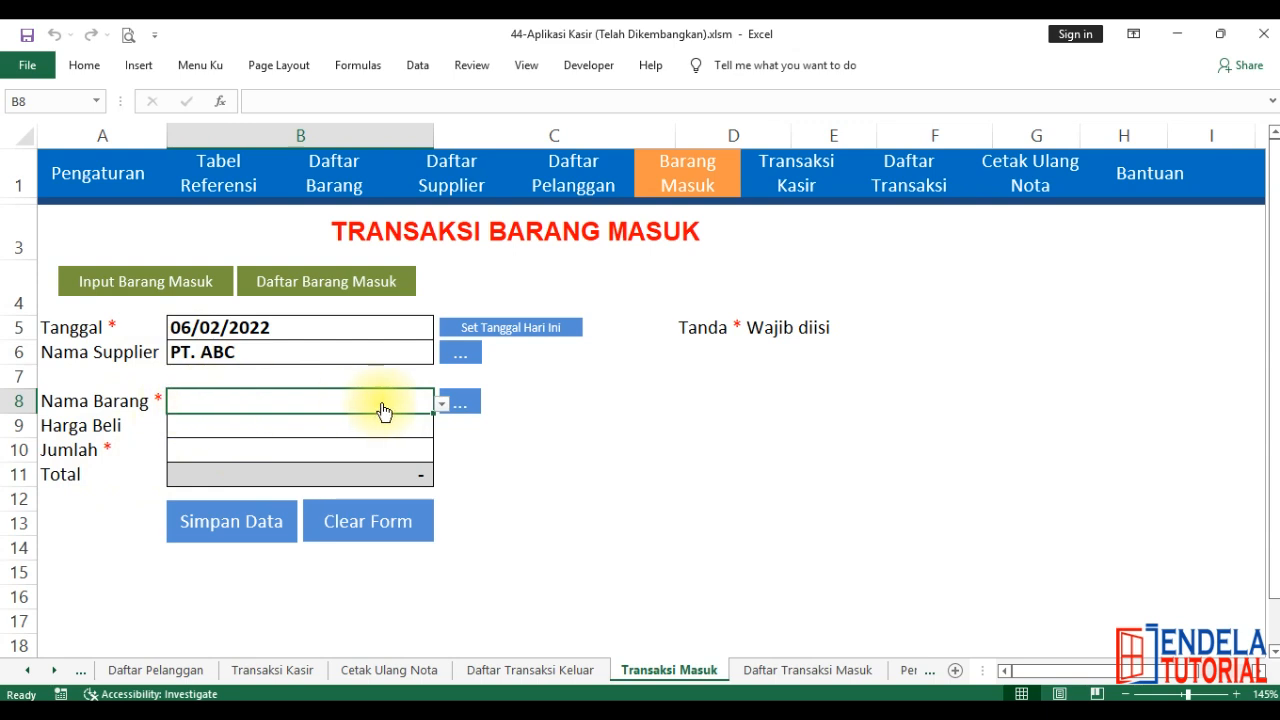
left_click(441, 404)
scroll(437, 443, "down", 10)
left_click_drag(434, 522, 443, 483)
left_click(492, 454)
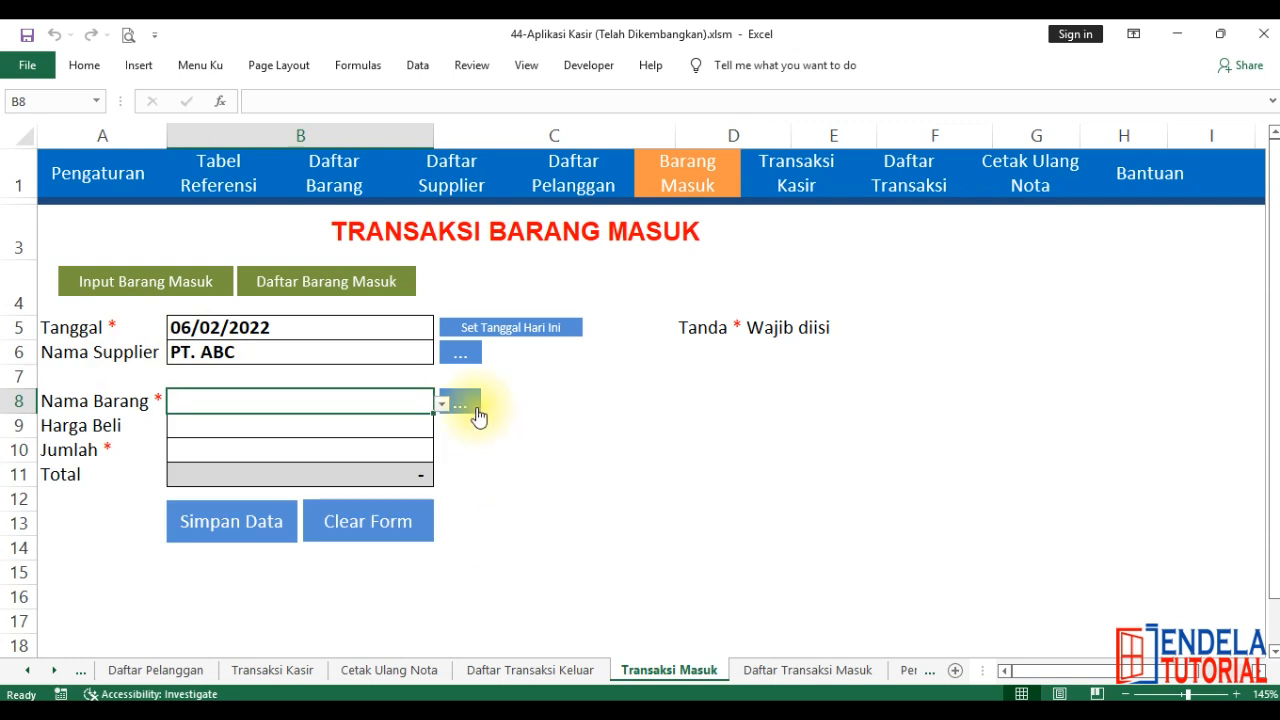
Step: Search the item data for "bukrim" and pick BUKRIM 5000 MERAH 550G as the Nama Barang
left_click(462, 404)
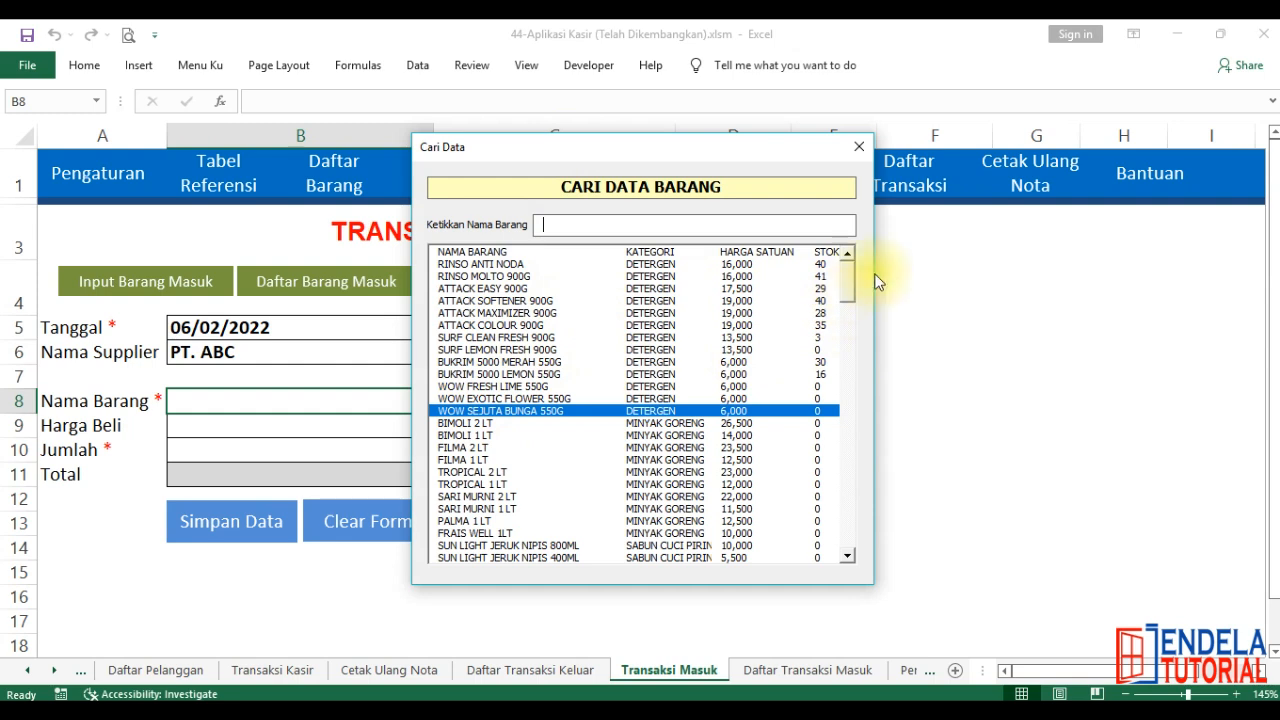
left_click_drag(842, 287, 766, 251)
left_click(617, 223)
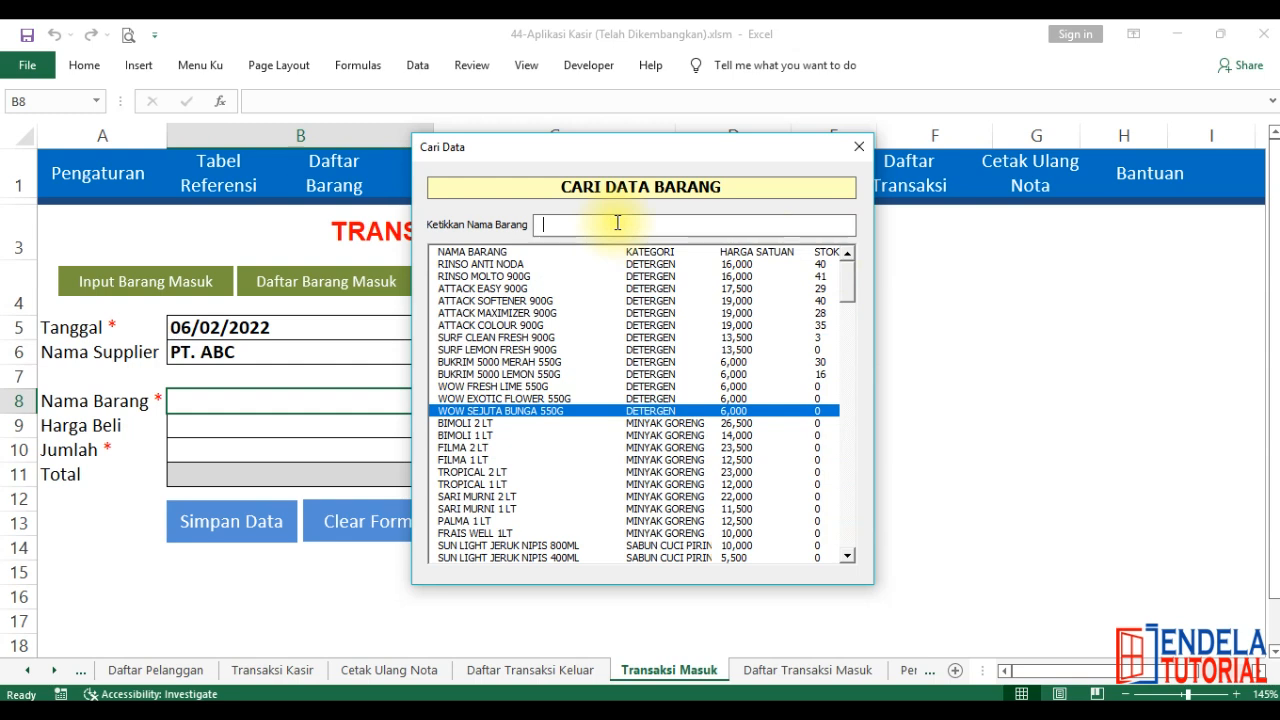
type("bukrim")
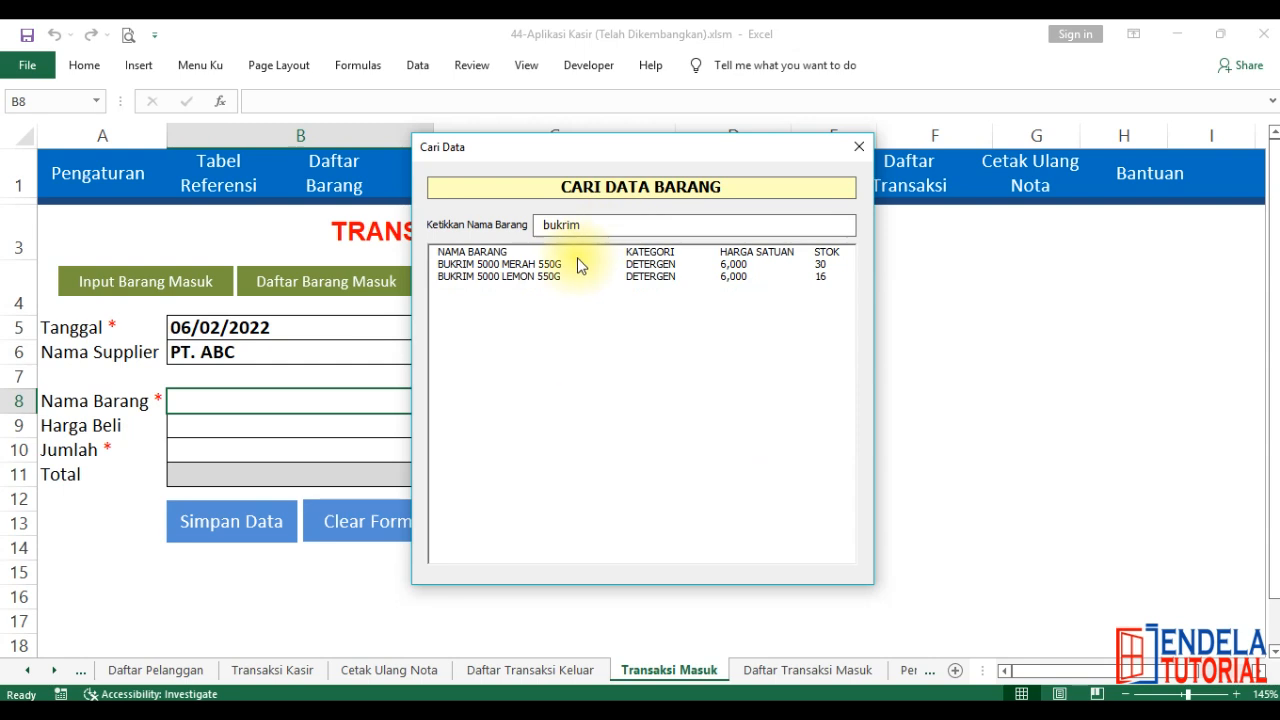
left_click(566, 264)
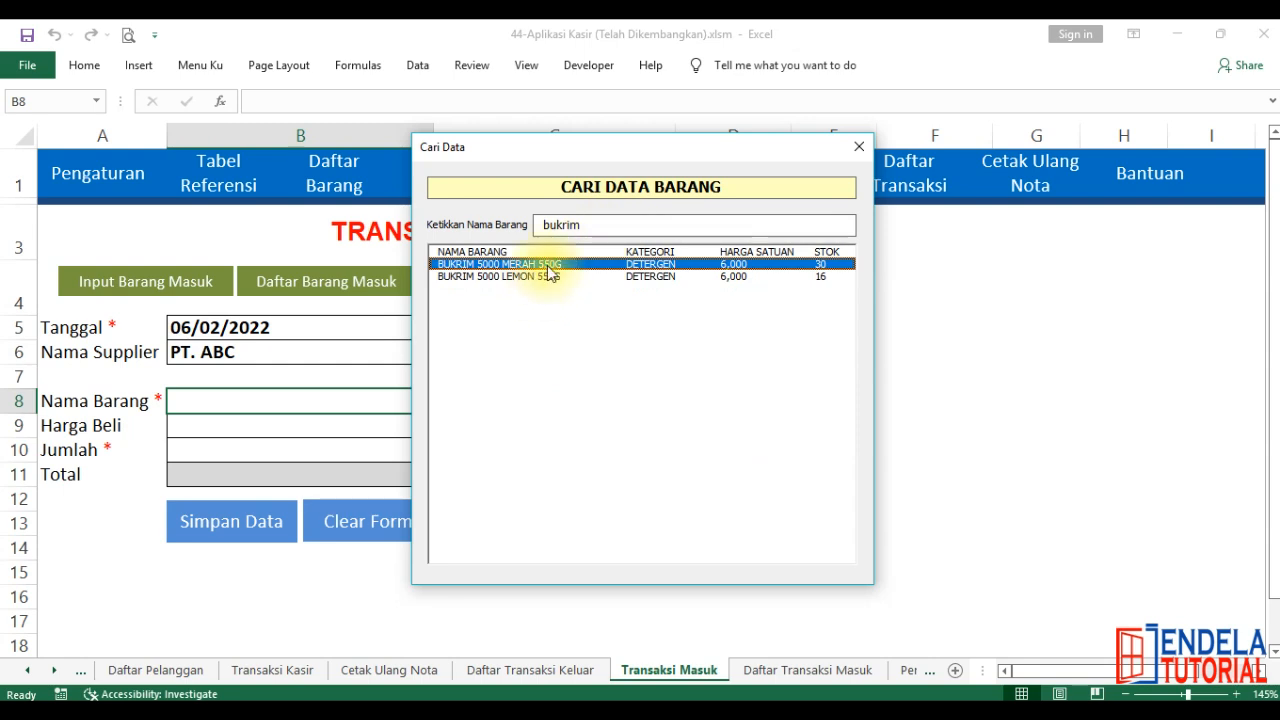
double_click(549, 268)
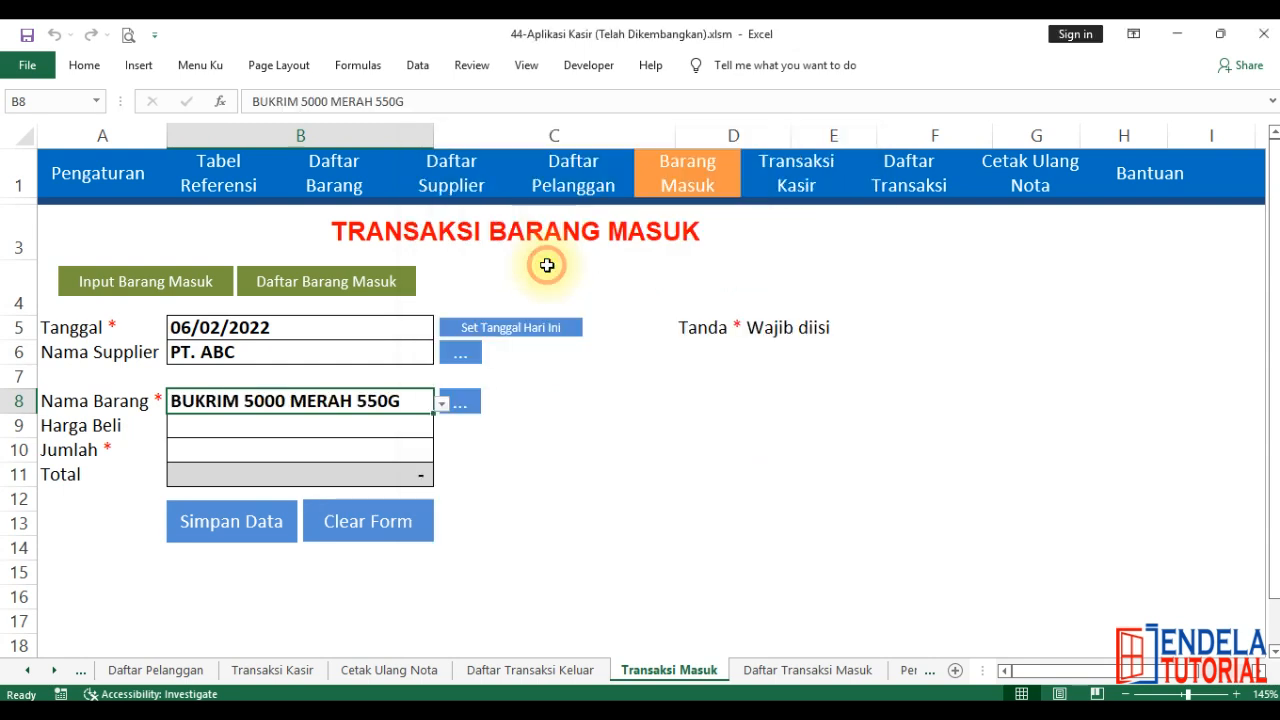
Step: Set the Harga Beli to 3,500 and the Jumlah to 30, and save the incoming-goods transaction
left_click(245, 427)
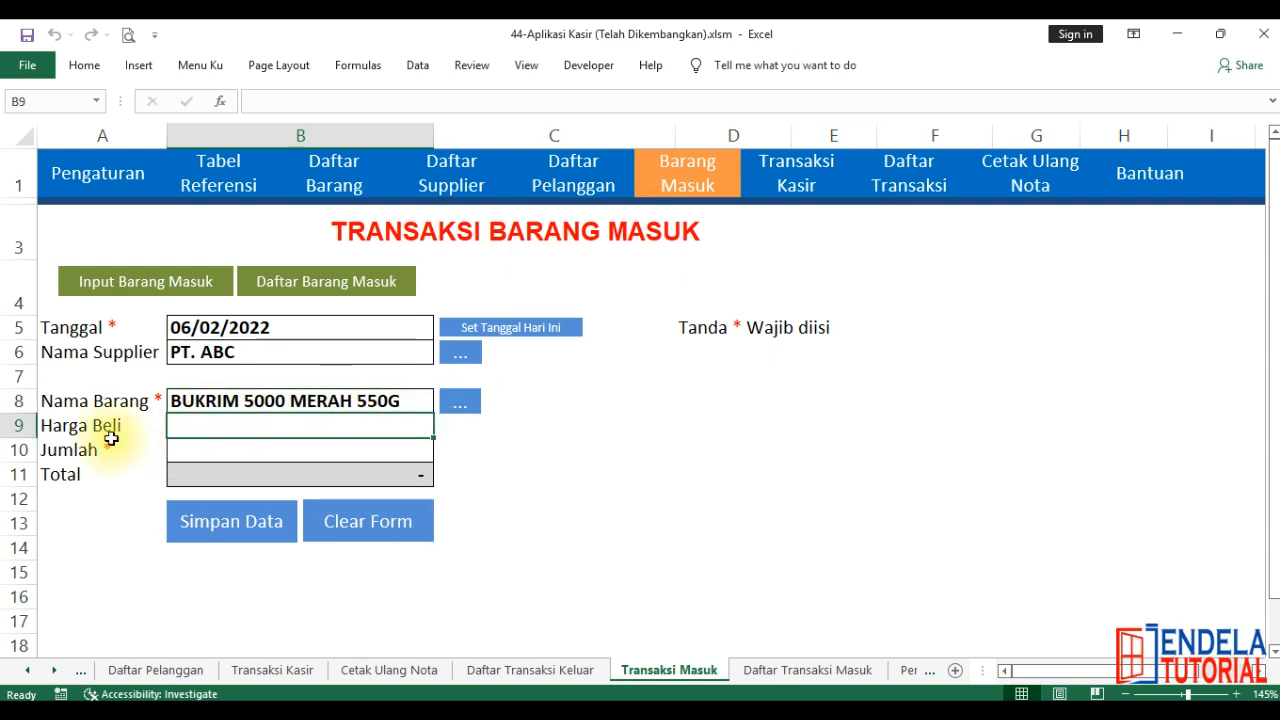
type("3,500")
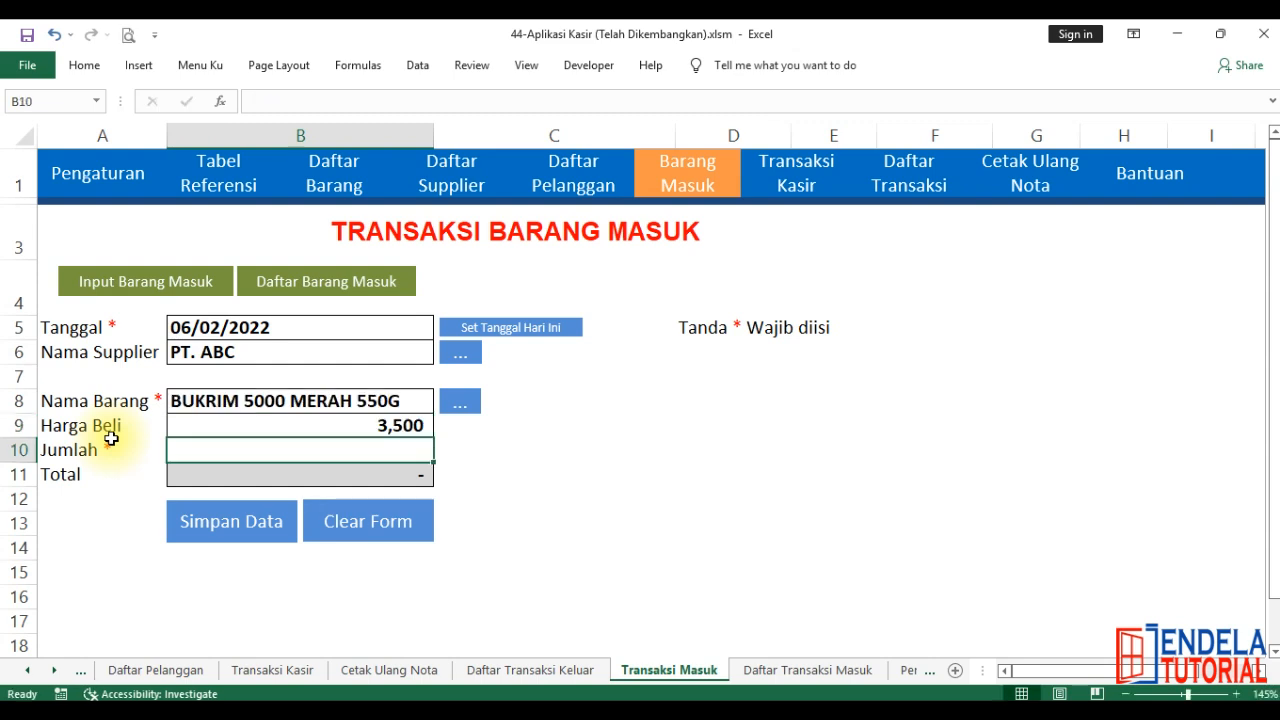
type("30")
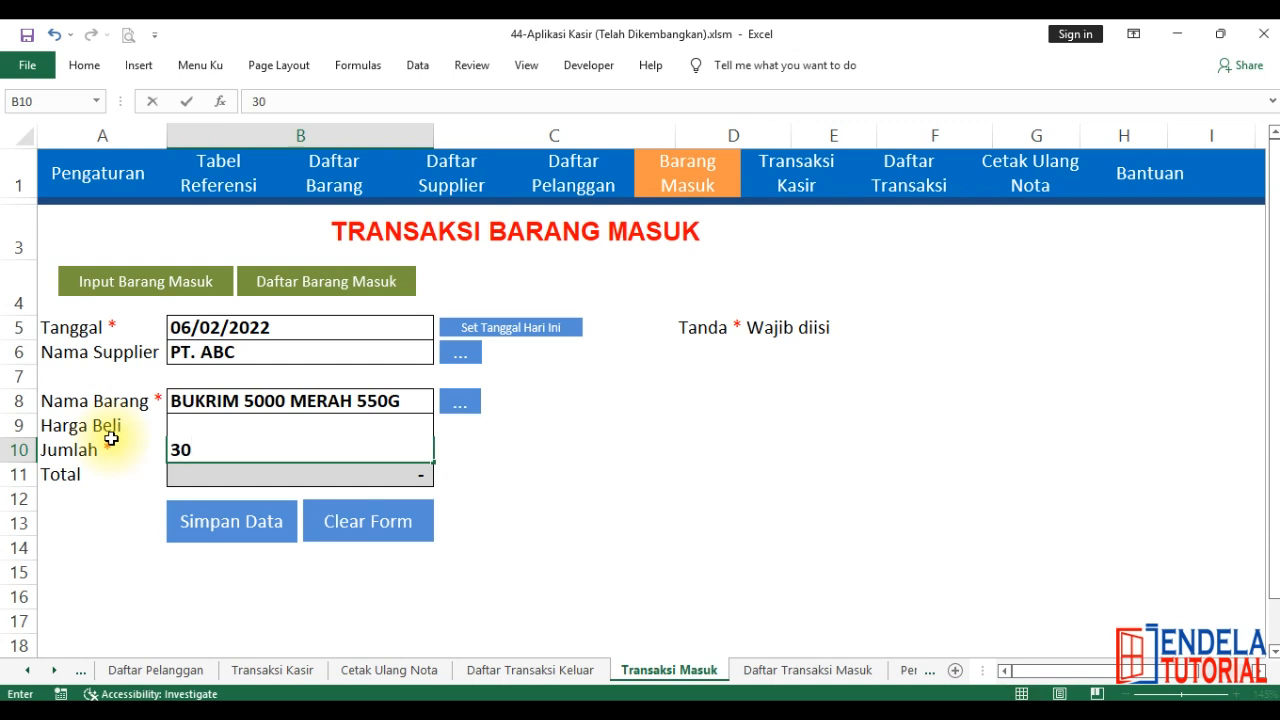
key("Return")
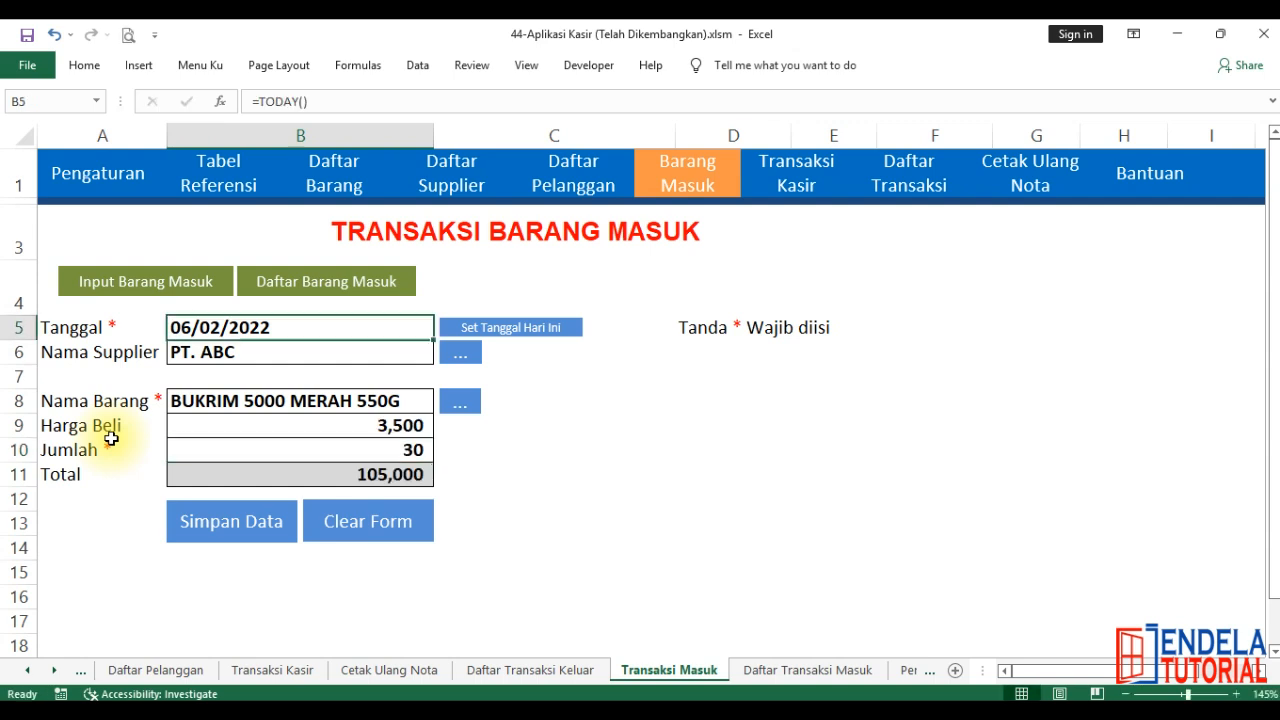
left_click(213, 530)
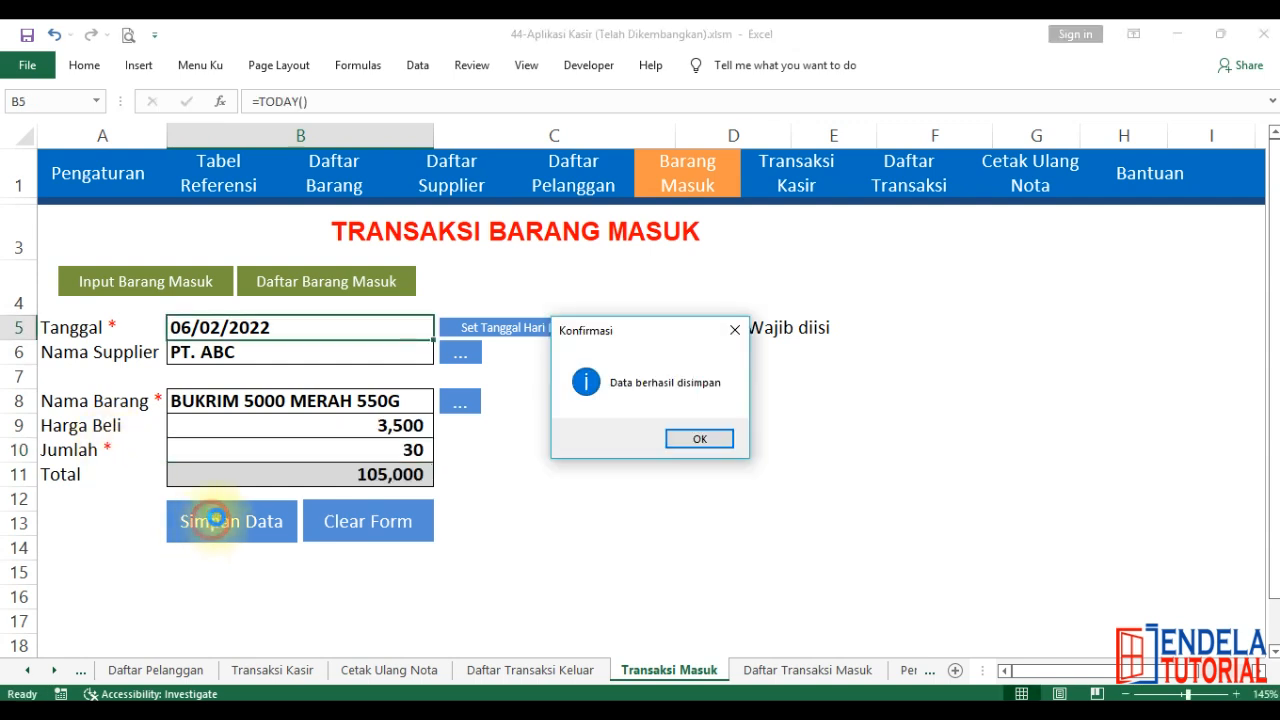
left_click(700, 439)
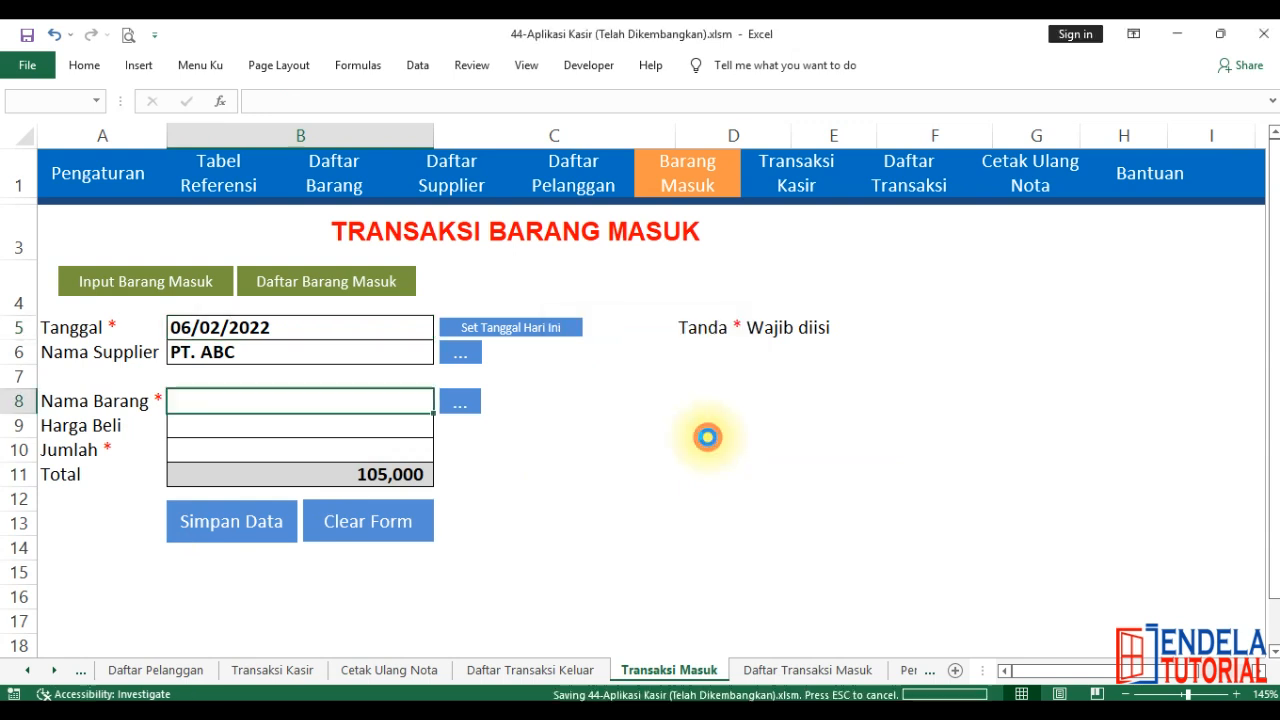
Step: Check the newly saved BUKRIM 5000 MERAH 550G record in the Daftar Barang Masuk and that item's Stok in the Daftar Barang
left_click(287, 290)
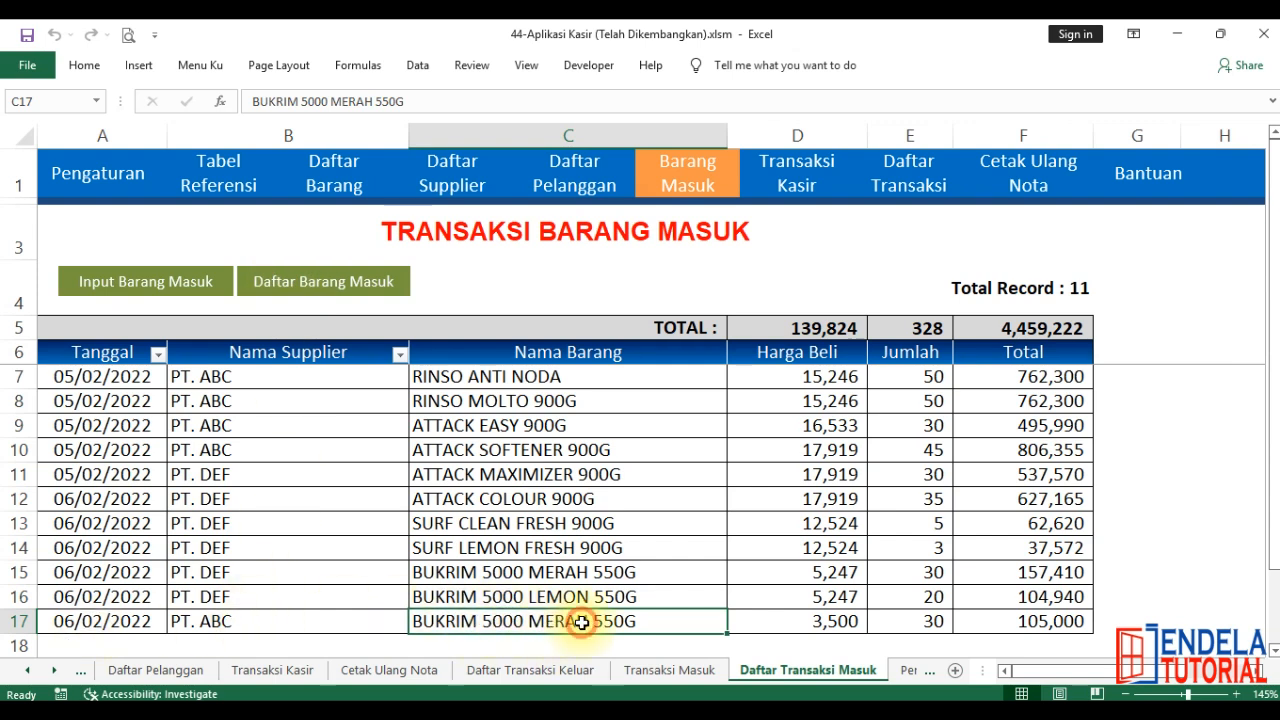
left_click(945, 626)
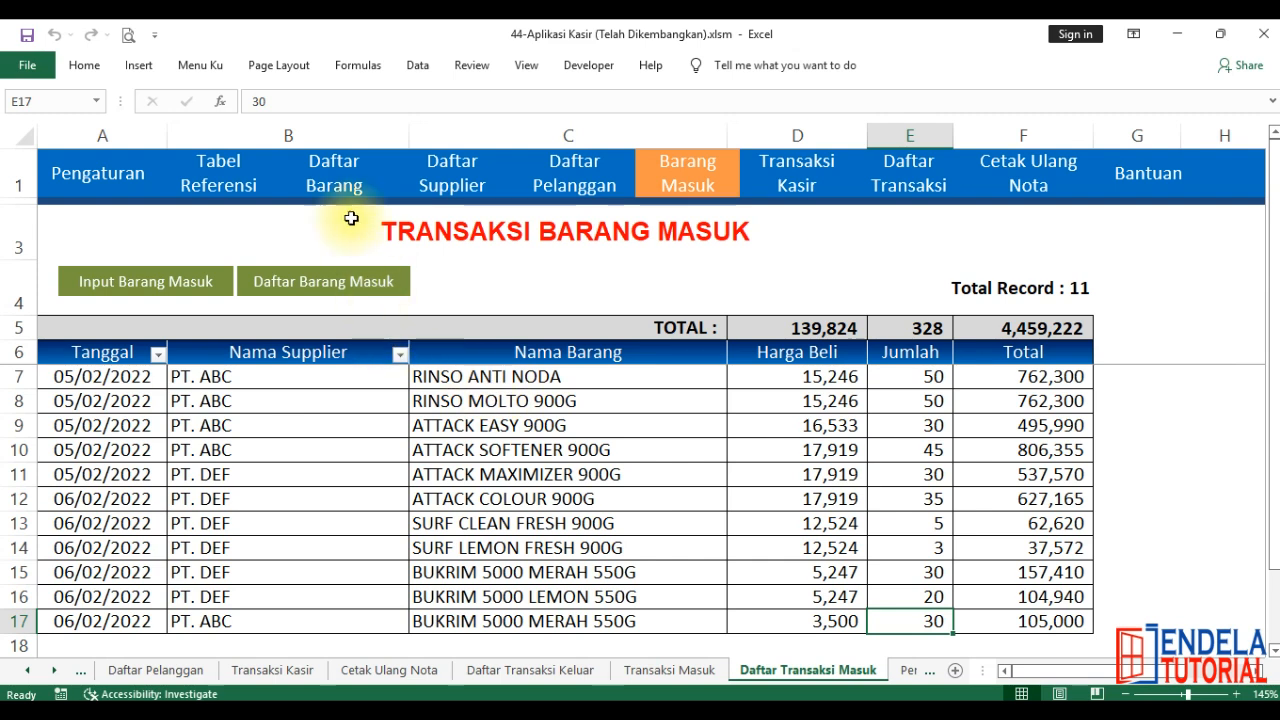
left_click(334, 185)
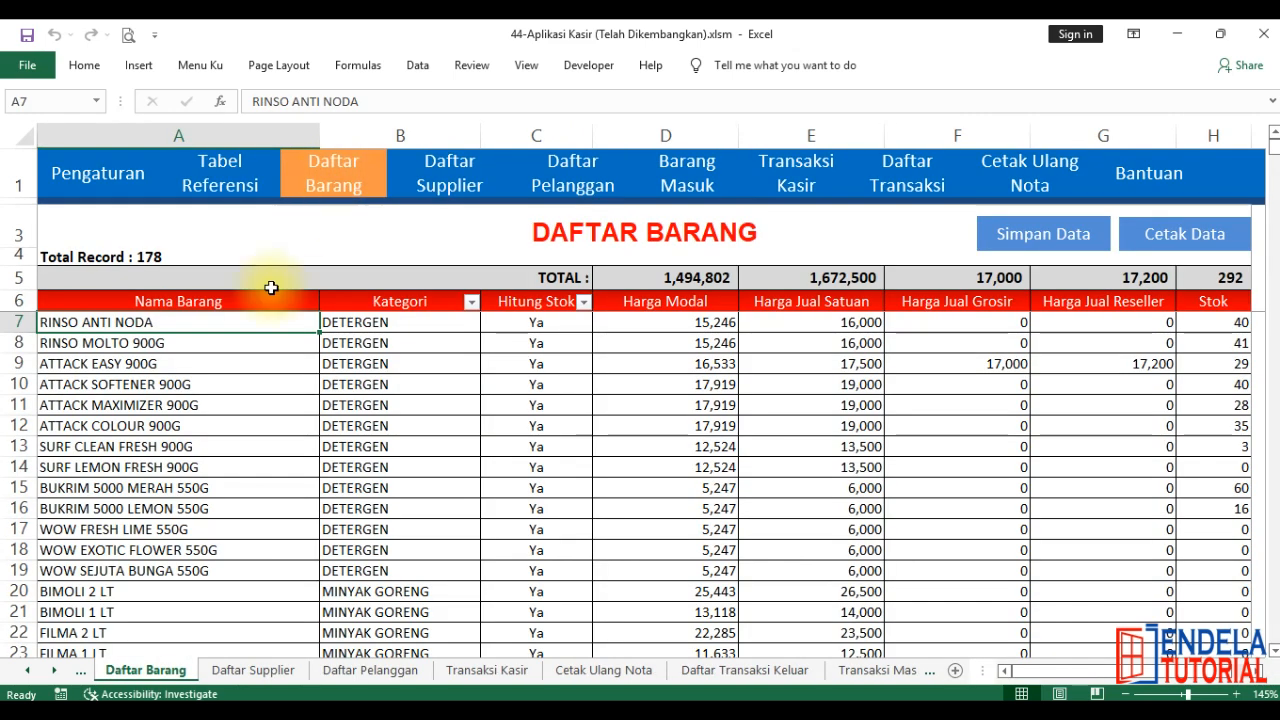
left_click(115, 488)
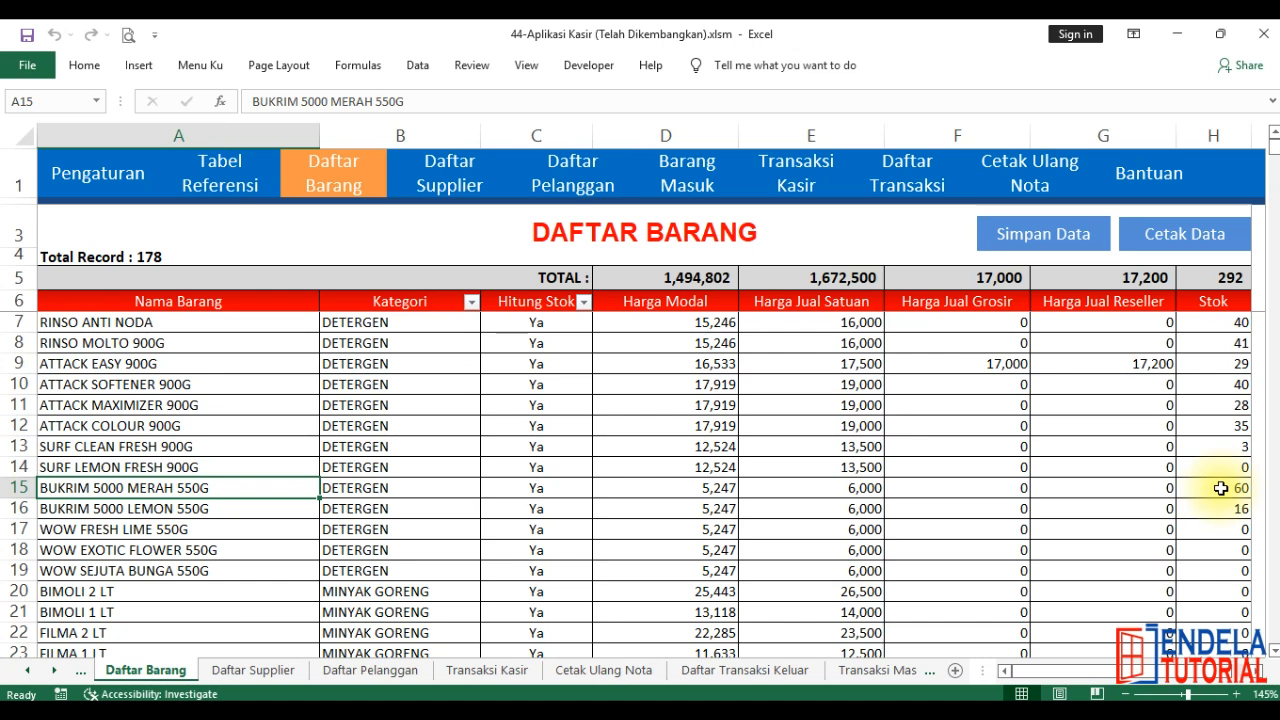
Step: Compare the Jumlah of both BUKRIM 5000 MERAH 550G incoming-goods records with the item's Stok in the Daftar Barang
left_click(684, 170)
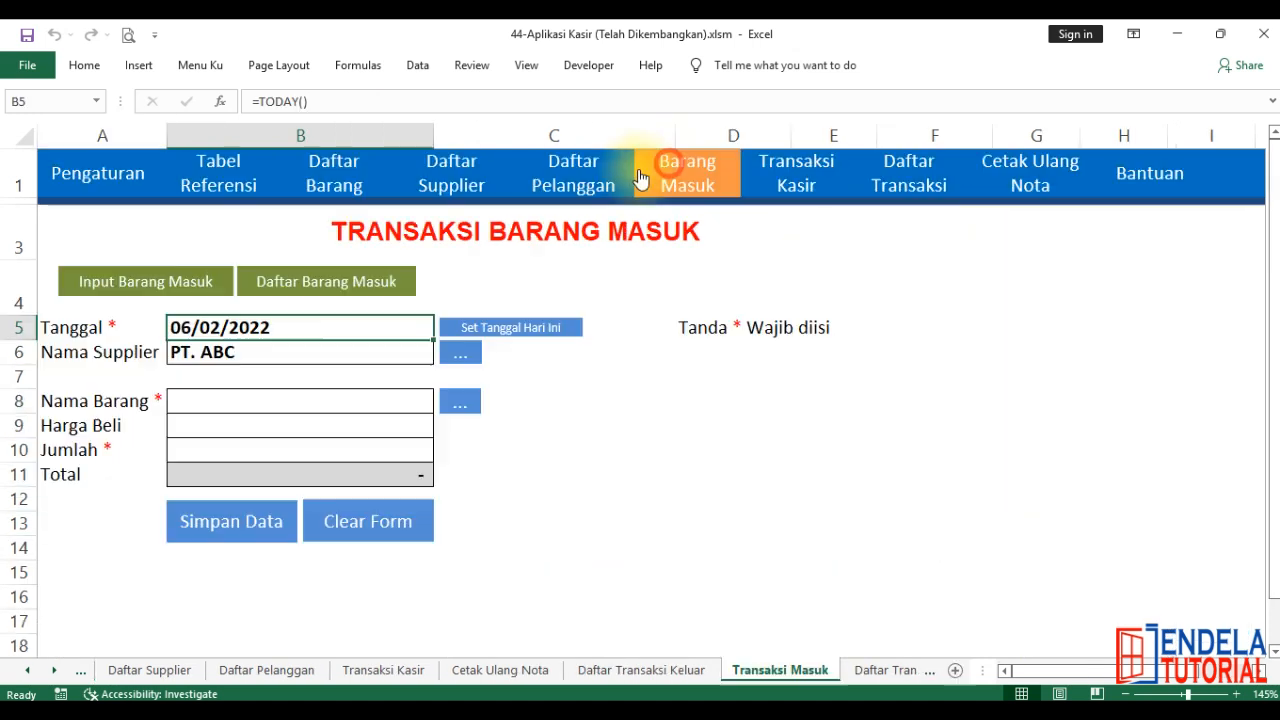
left_click(328, 283)
left_click(490, 574)
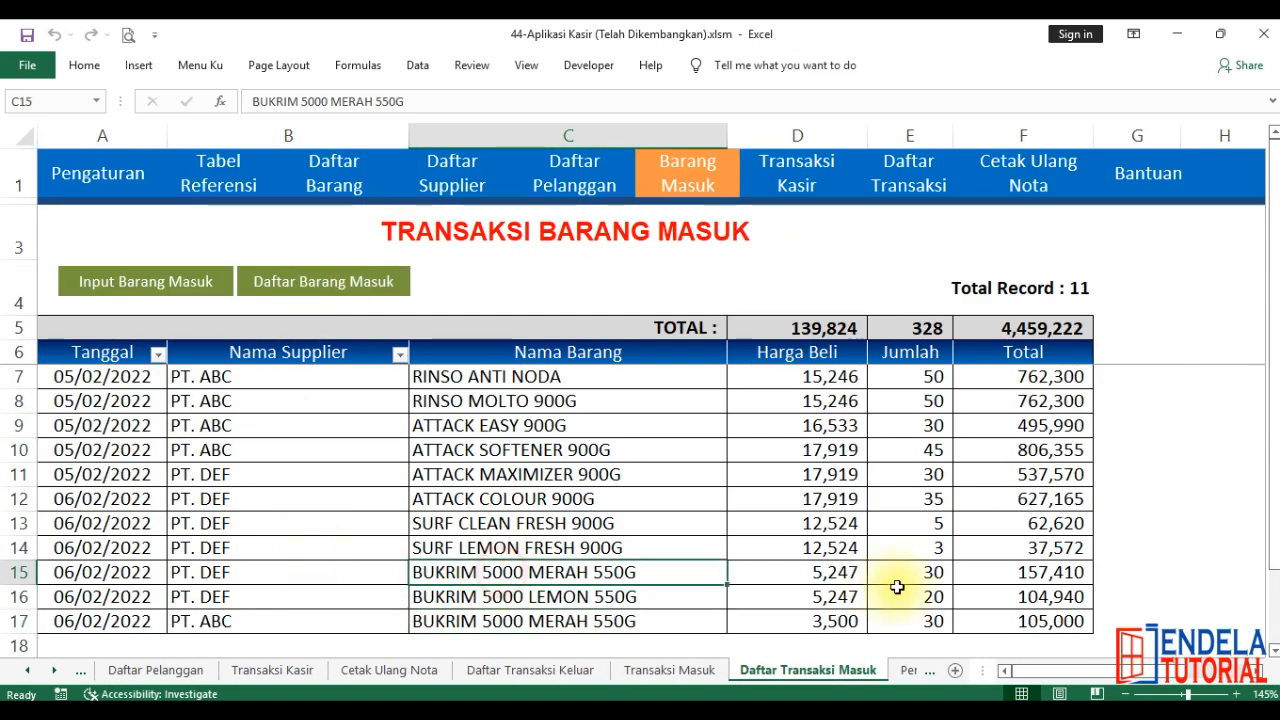
left_click(906, 576)
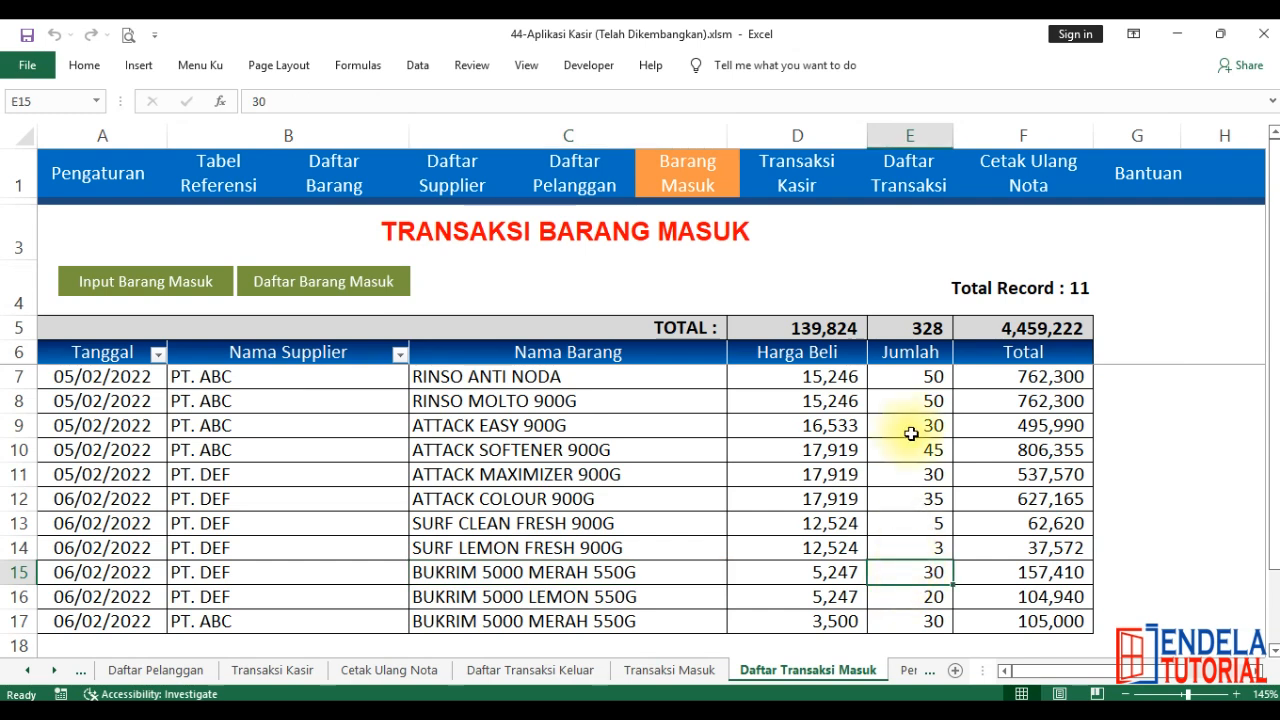
left_click(931, 621)
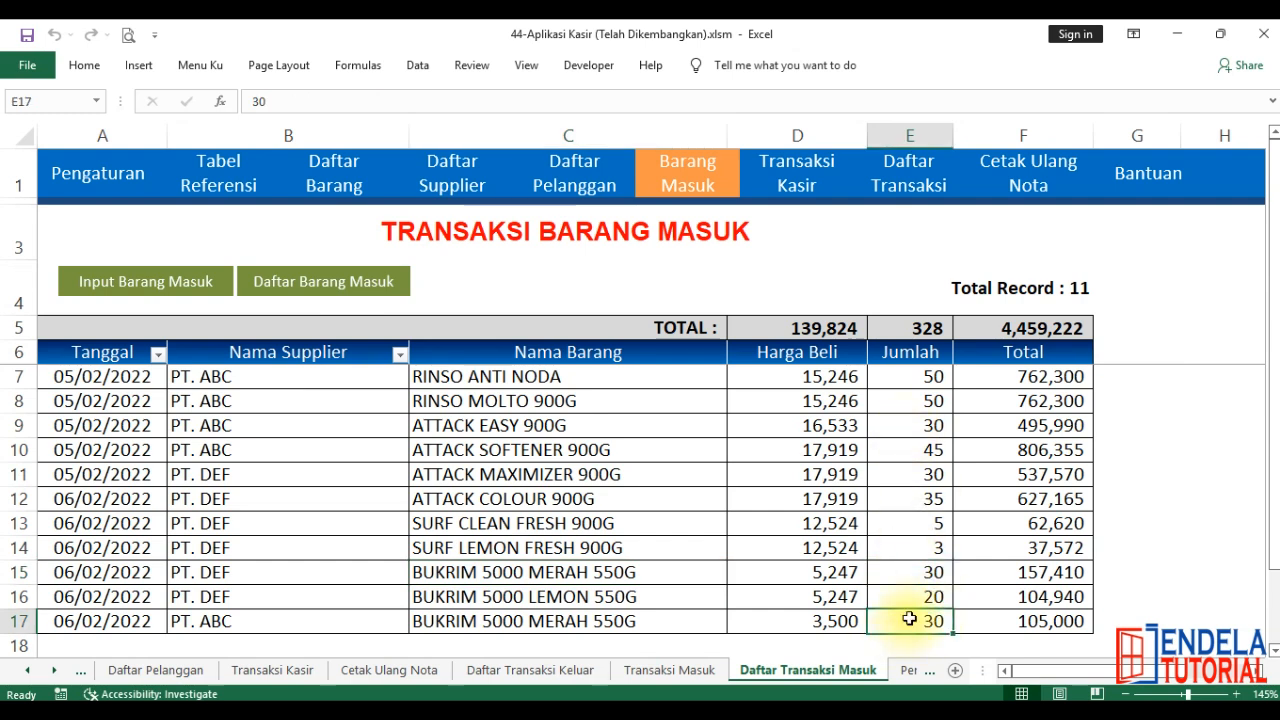
left_click(341, 180)
left_click(105, 488)
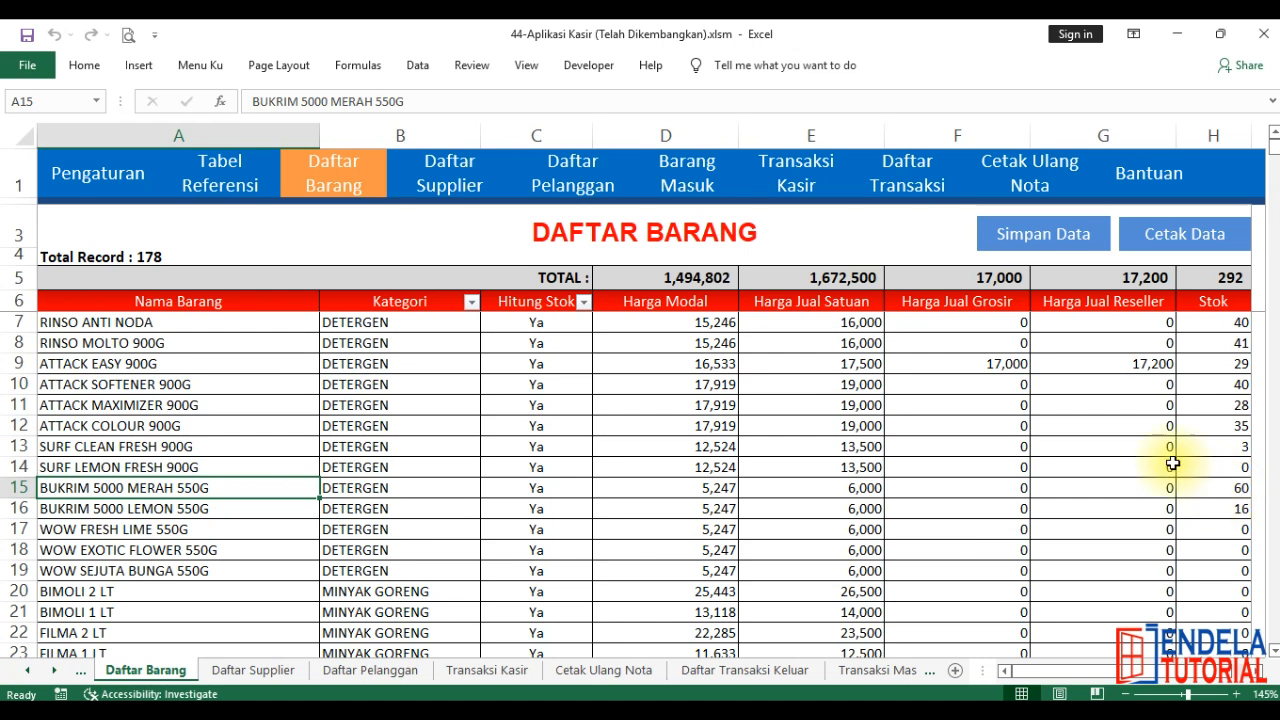
Step: Return to the incoming-goods input form and choose PT. ABC from the Nama Supplier cell's list
left_click(678, 165)
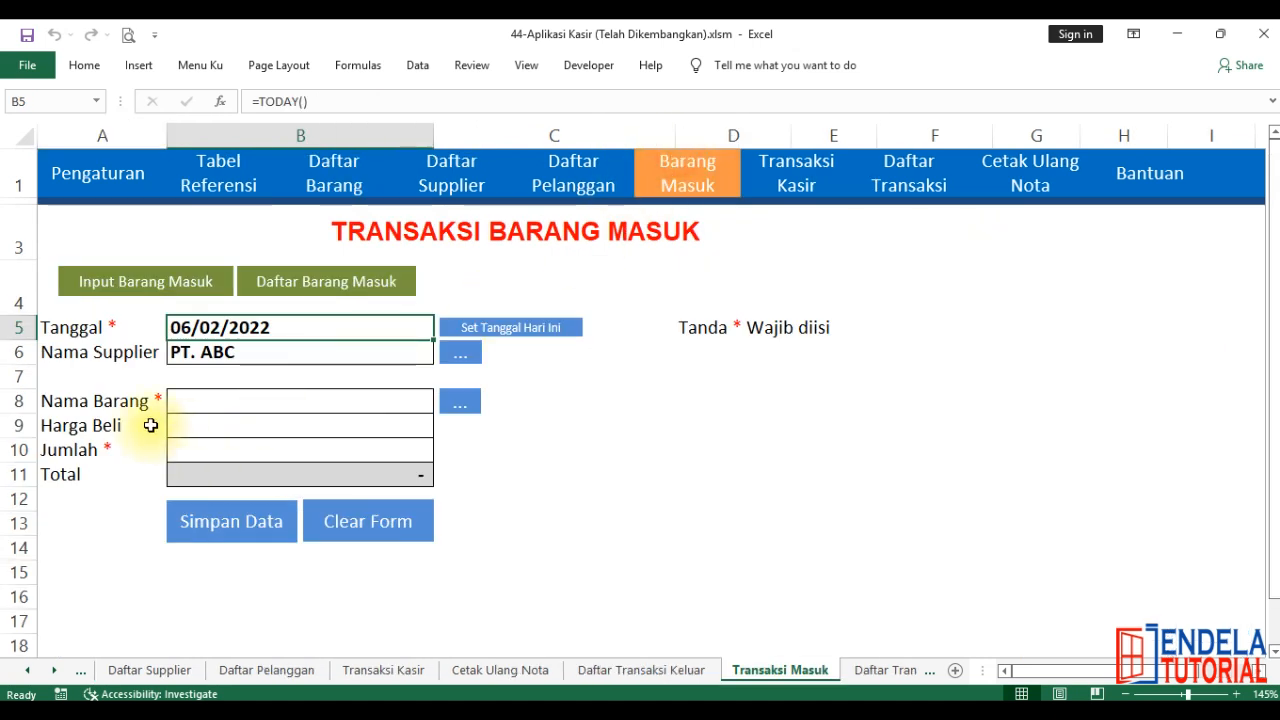
left_click(408, 356)
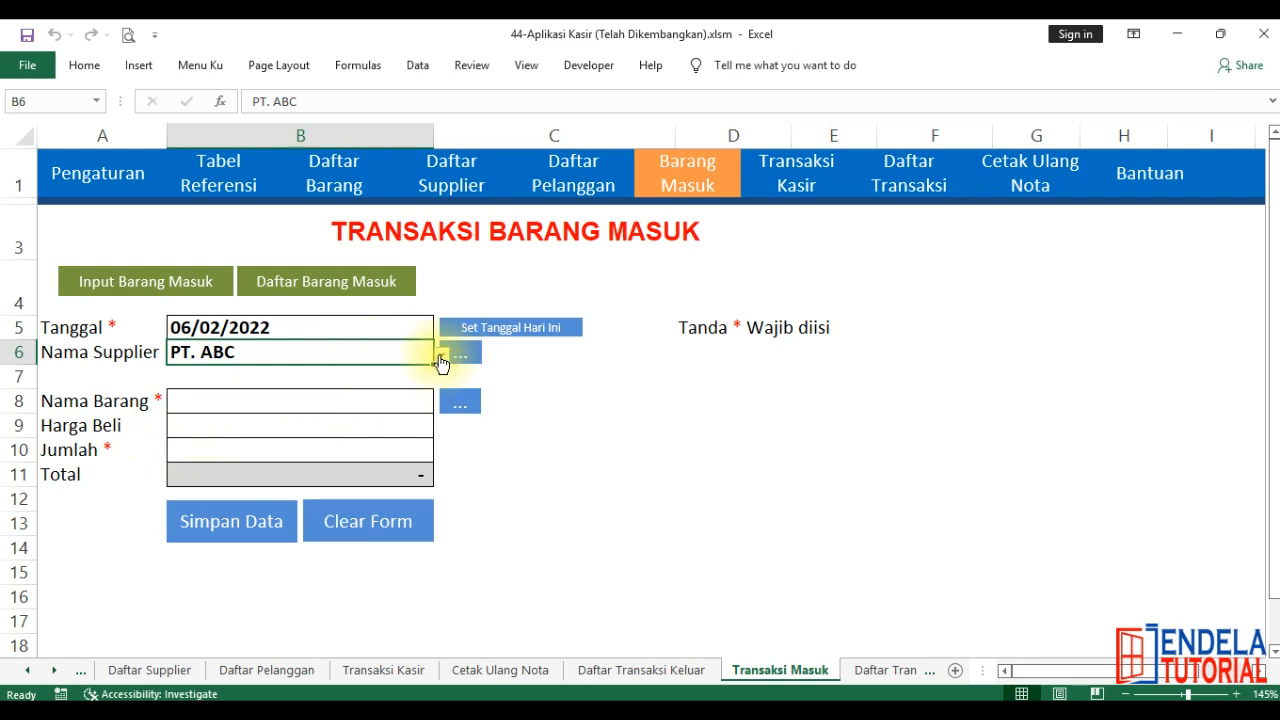
left_click(441, 355)
left_click(176, 376)
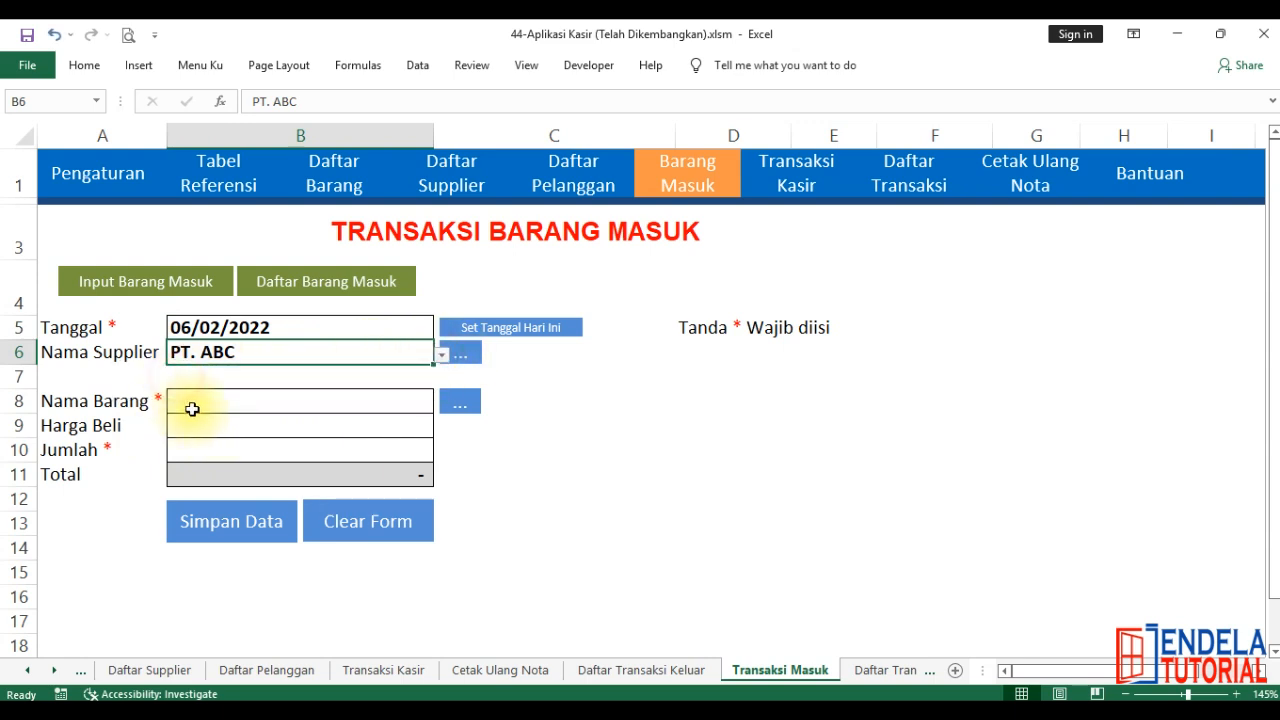
Step: Pick SURF LEMON FRESH 900G from the item search as the Nama Barang
left_click(203, 400)
left_click(462, 403)
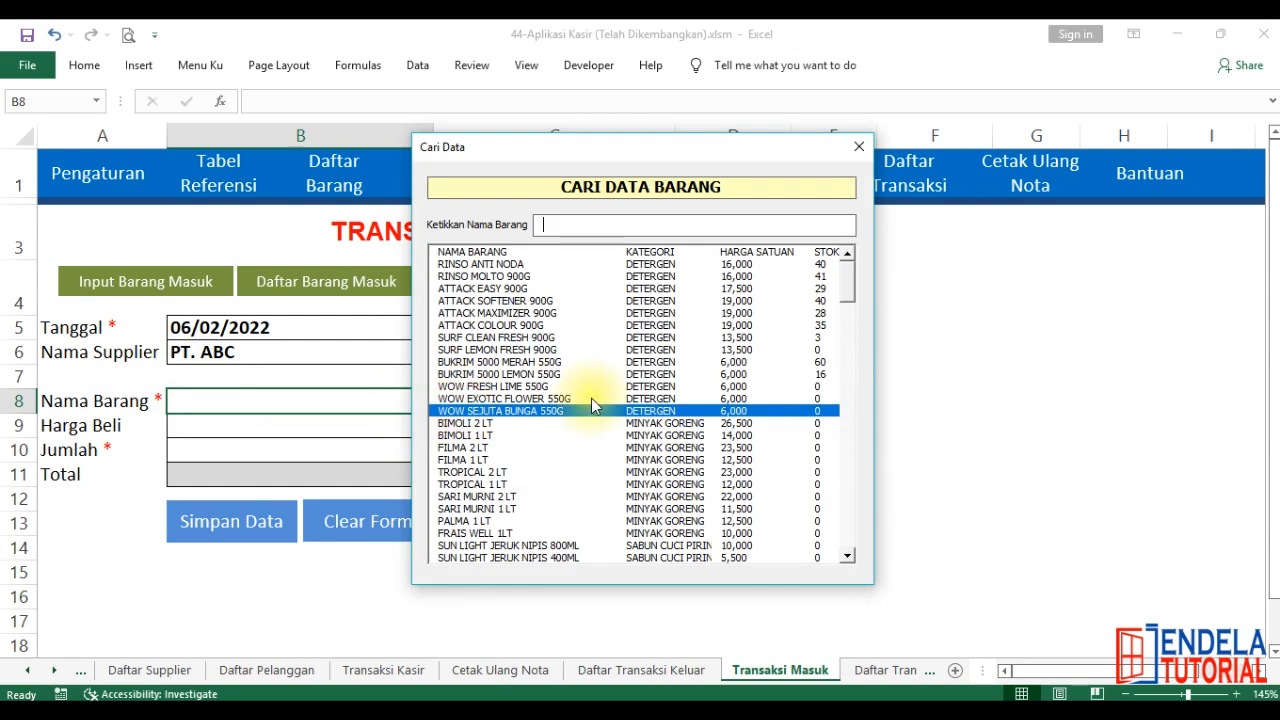
left_click(686, 386)
left_click(809, 399)
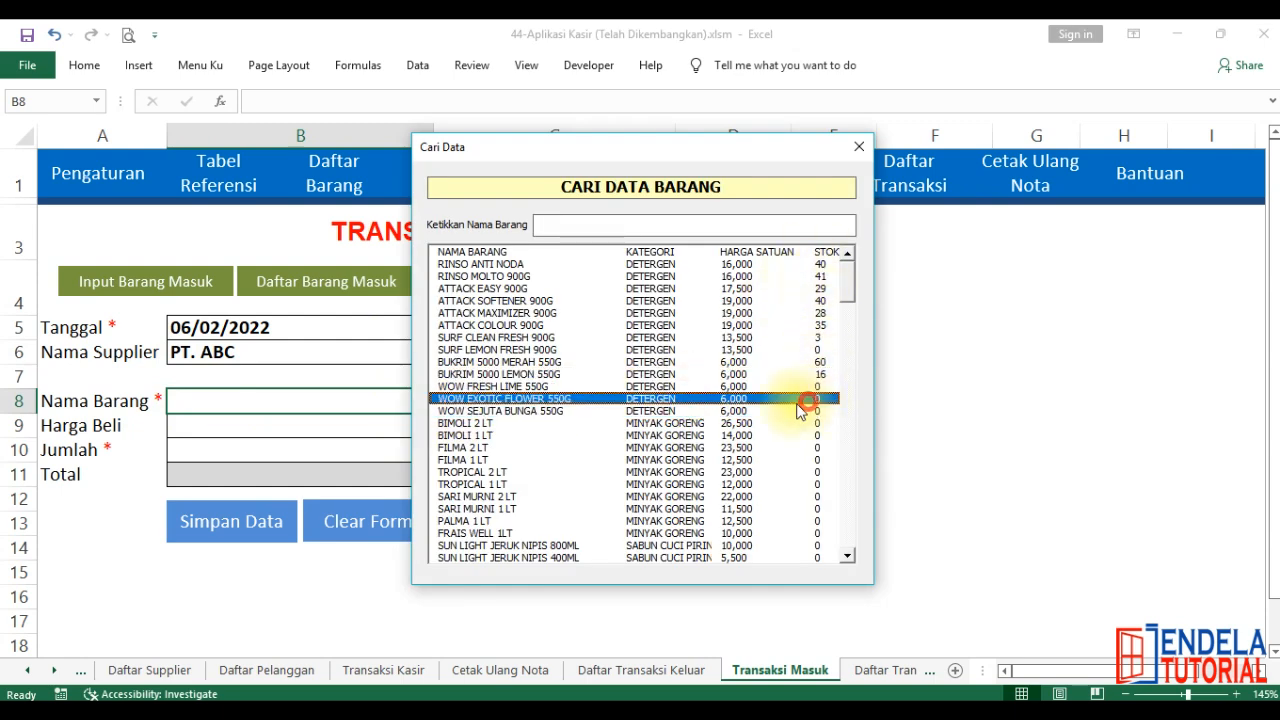
left_click(502, 350)
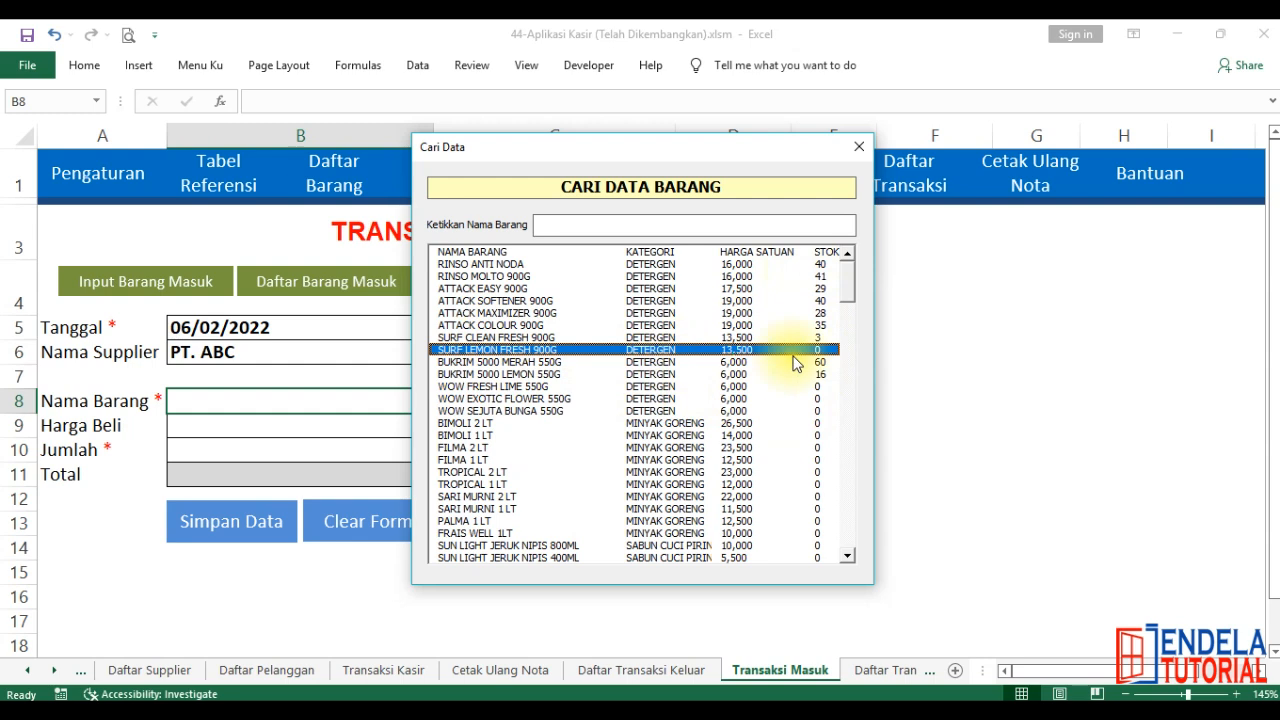
double_click(808, 357)
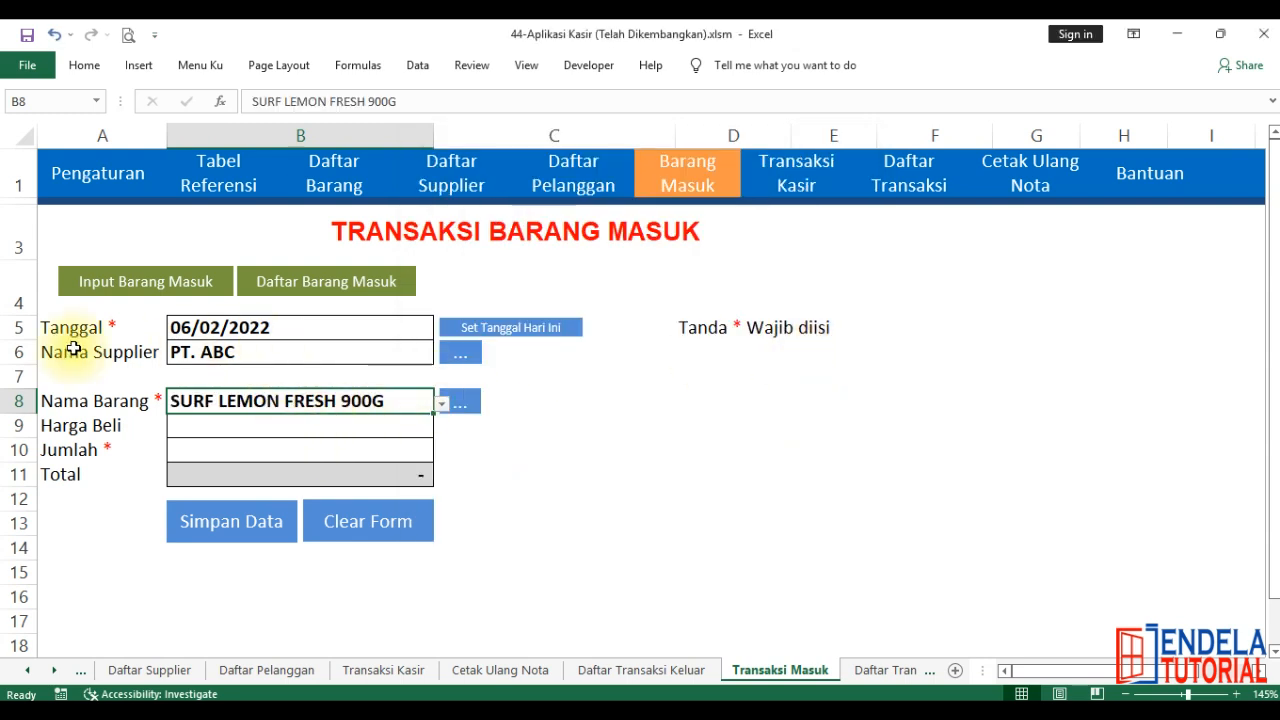
Step: Clear the Nama Supplier, set the Jumlah to 45 with the Harga Beli left empty, and save the transaction
left_click(198, 356)
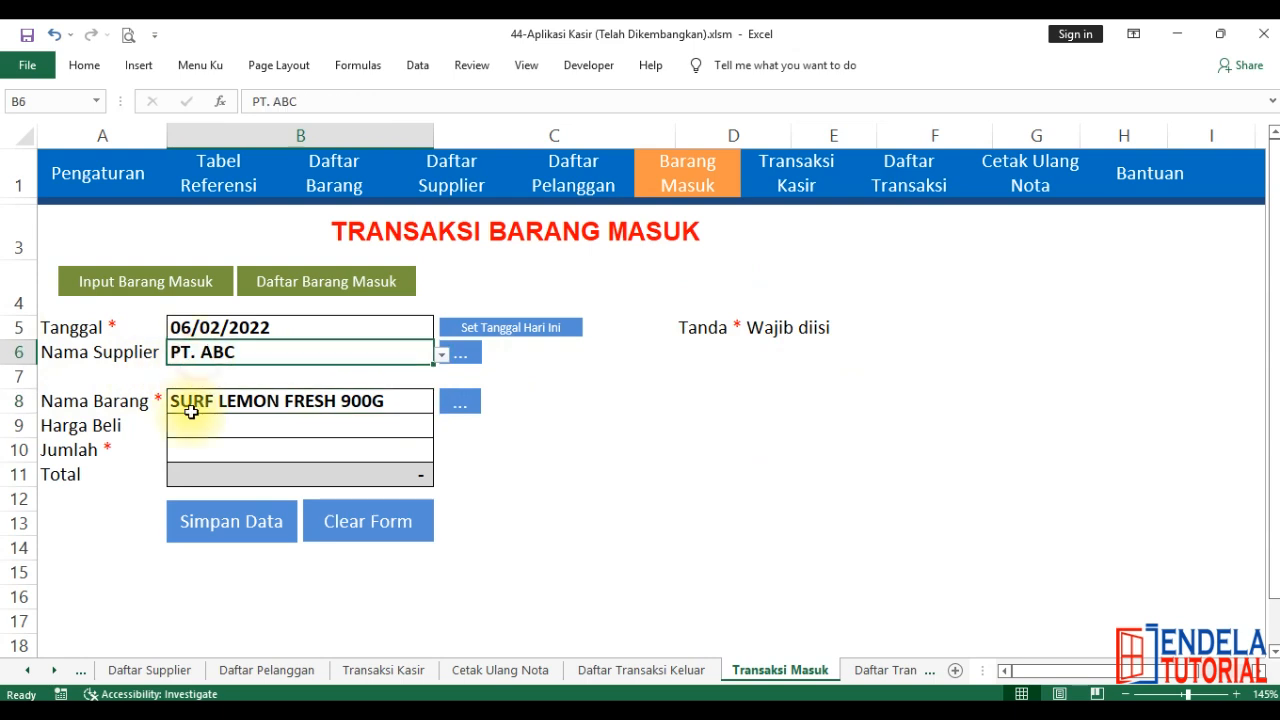
left_click(188, 425)
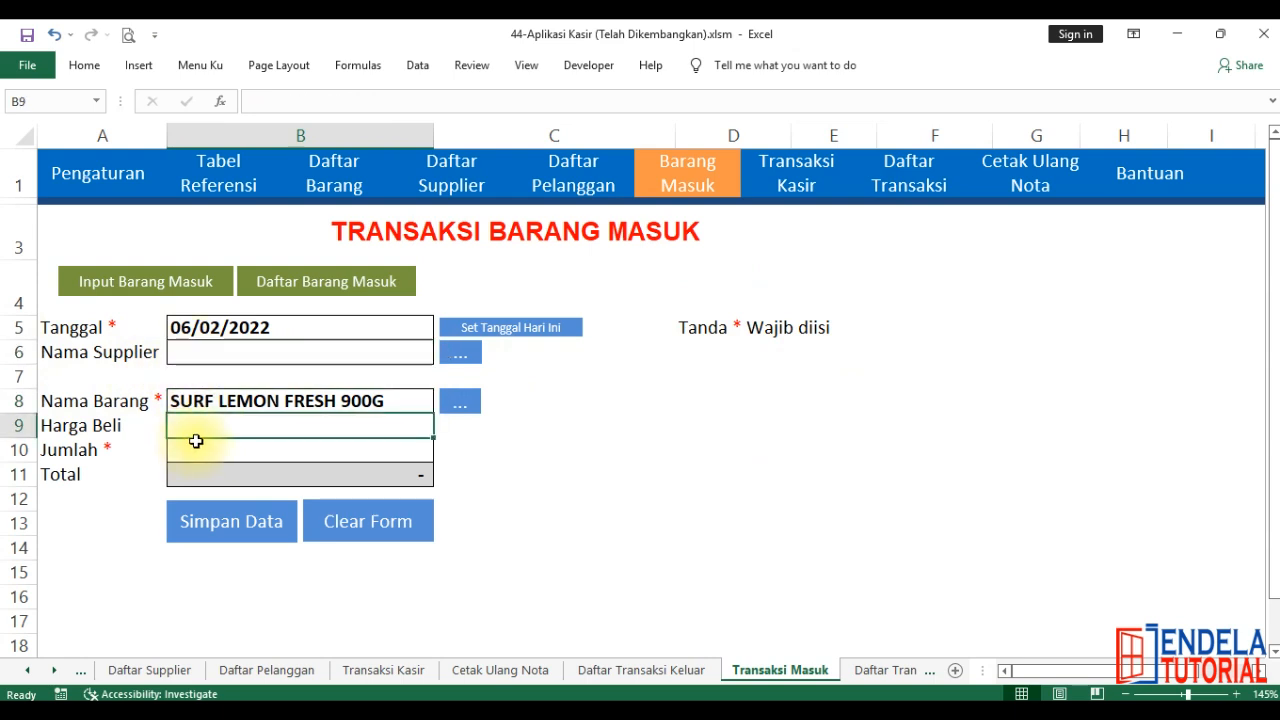
left_click(200, 457)
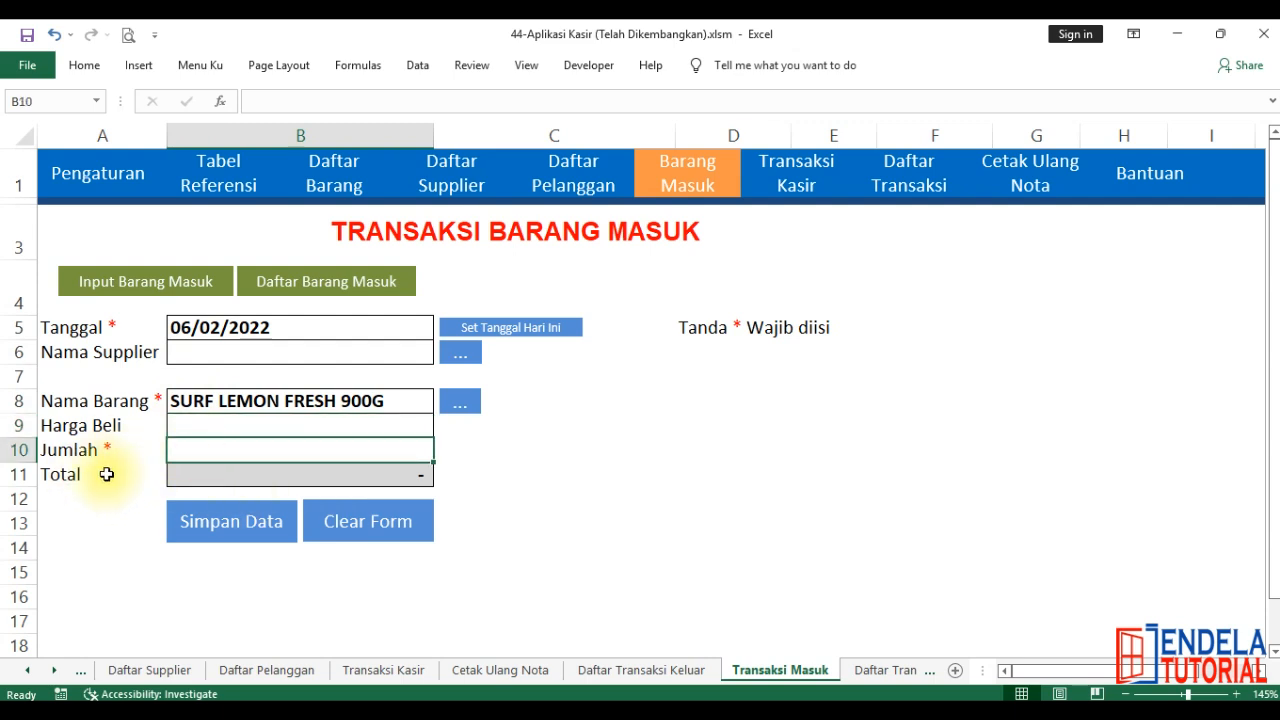
type("45")
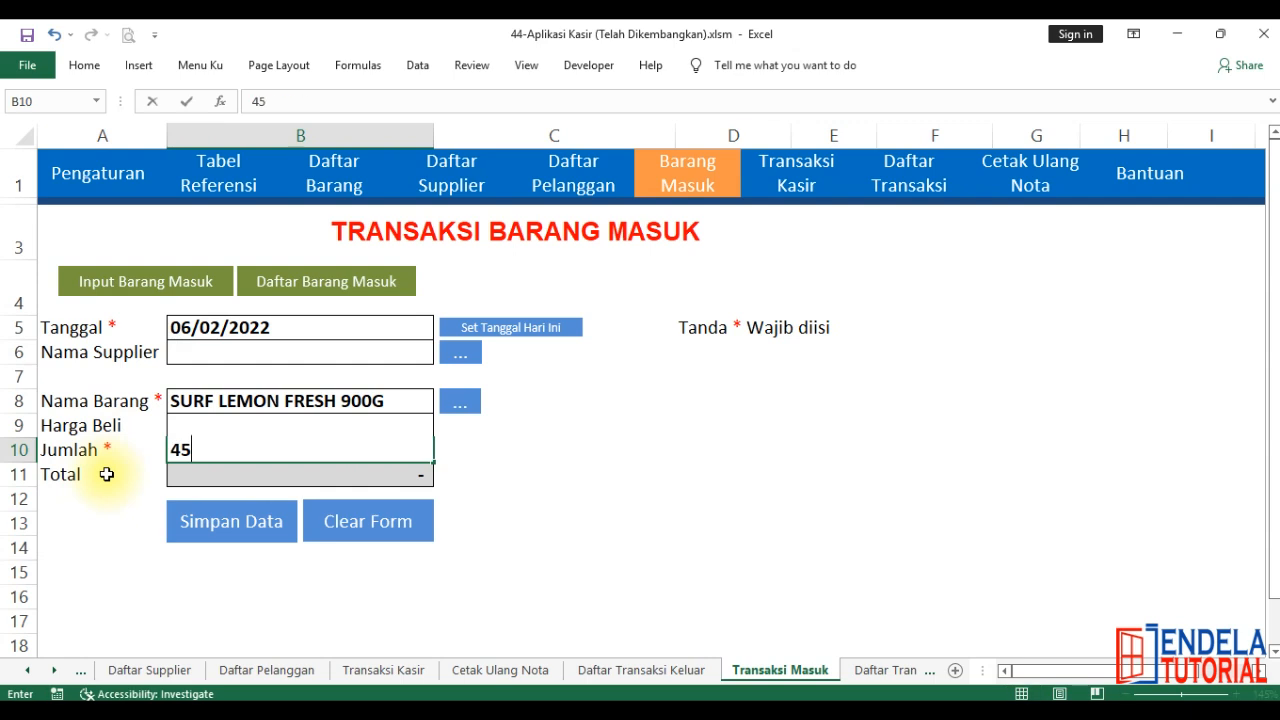
key("Return")
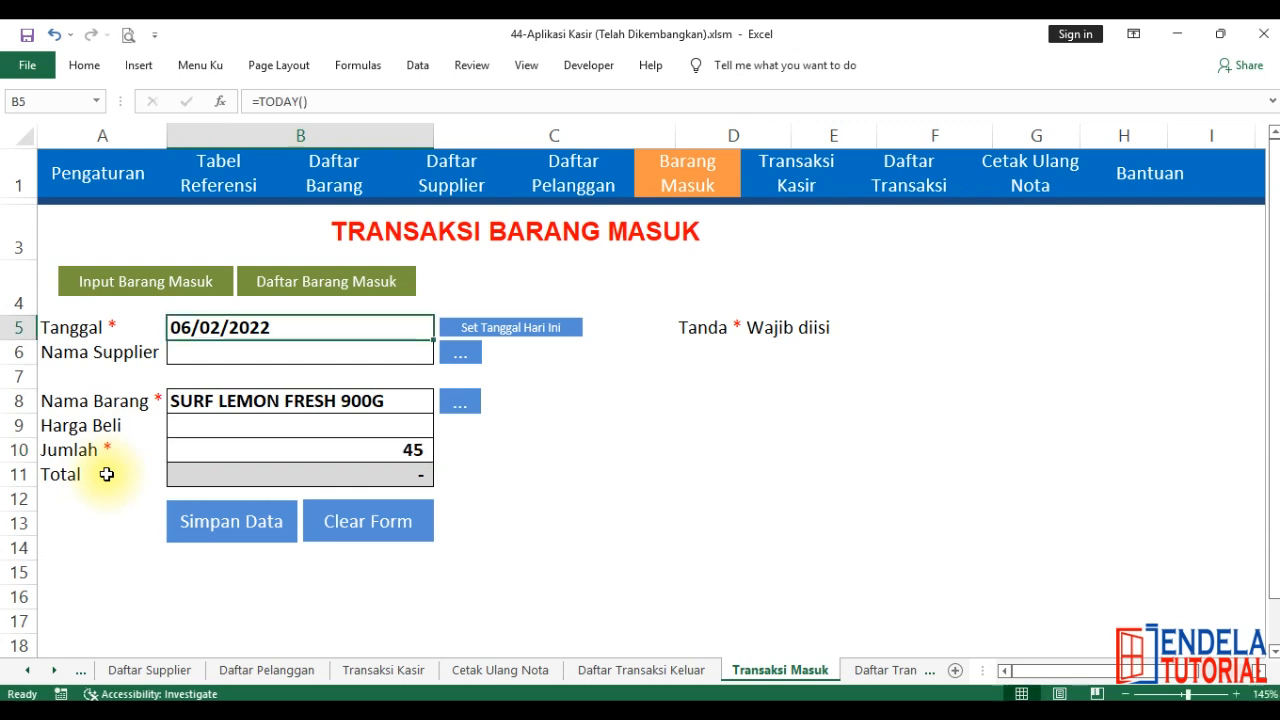
left_click(205, 532)
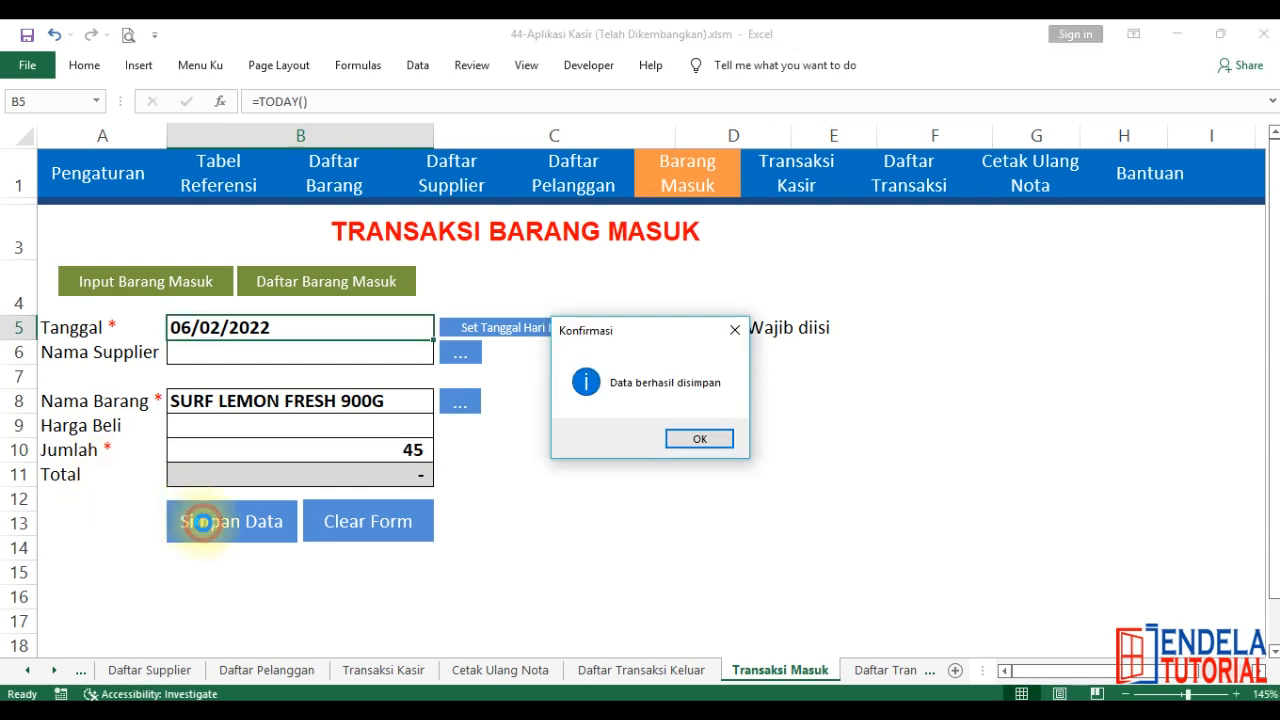
left_click(700, 440)
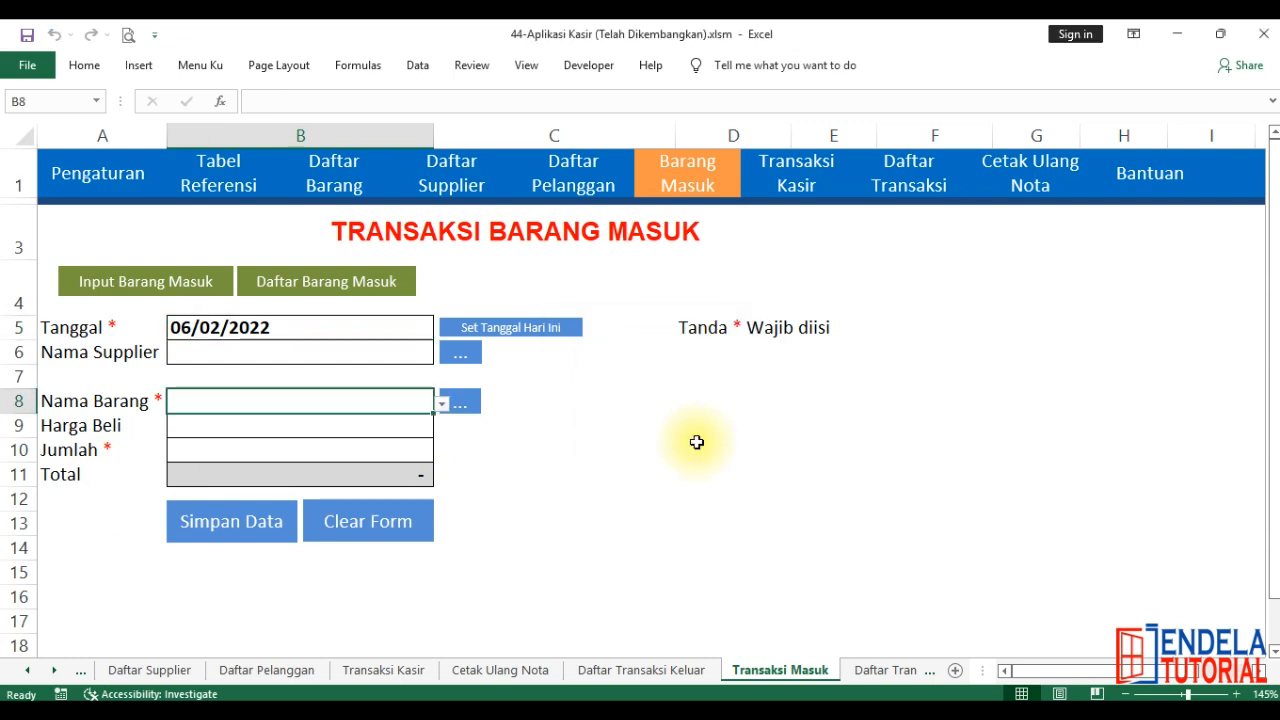
Step: Check the Stok of SURF LEMON FRESH 900G in the Daftar Barang and the supplier and price cells of its new incoming-goods record
left_click(350, 186)
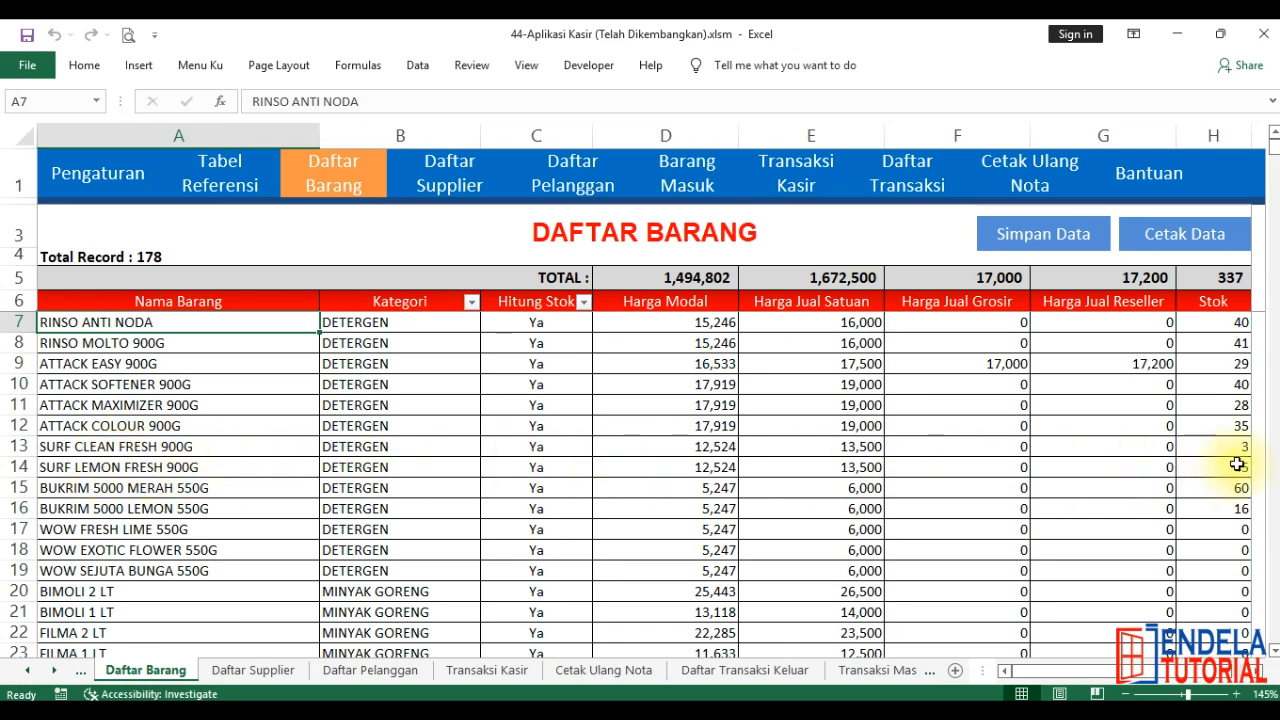
left_click(687, 175)
left_click(316, 286)
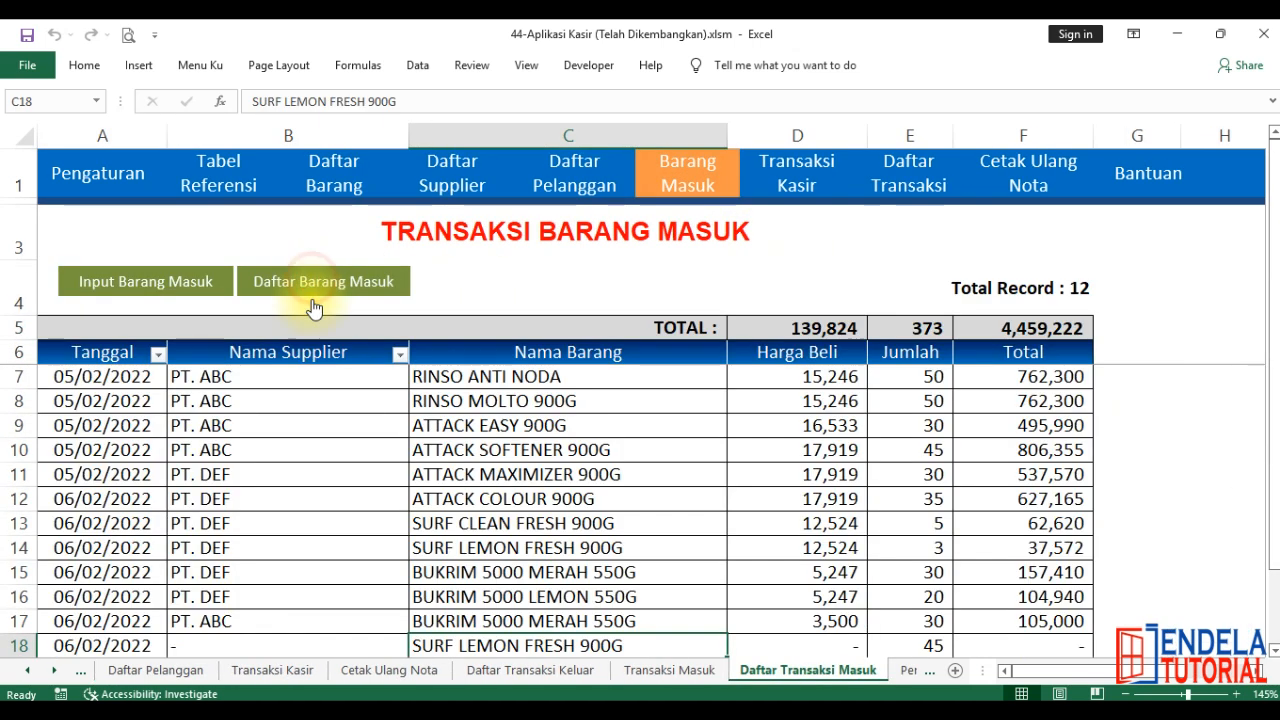
scroll(271, 566, "down", 1)
left_click(820, 574)
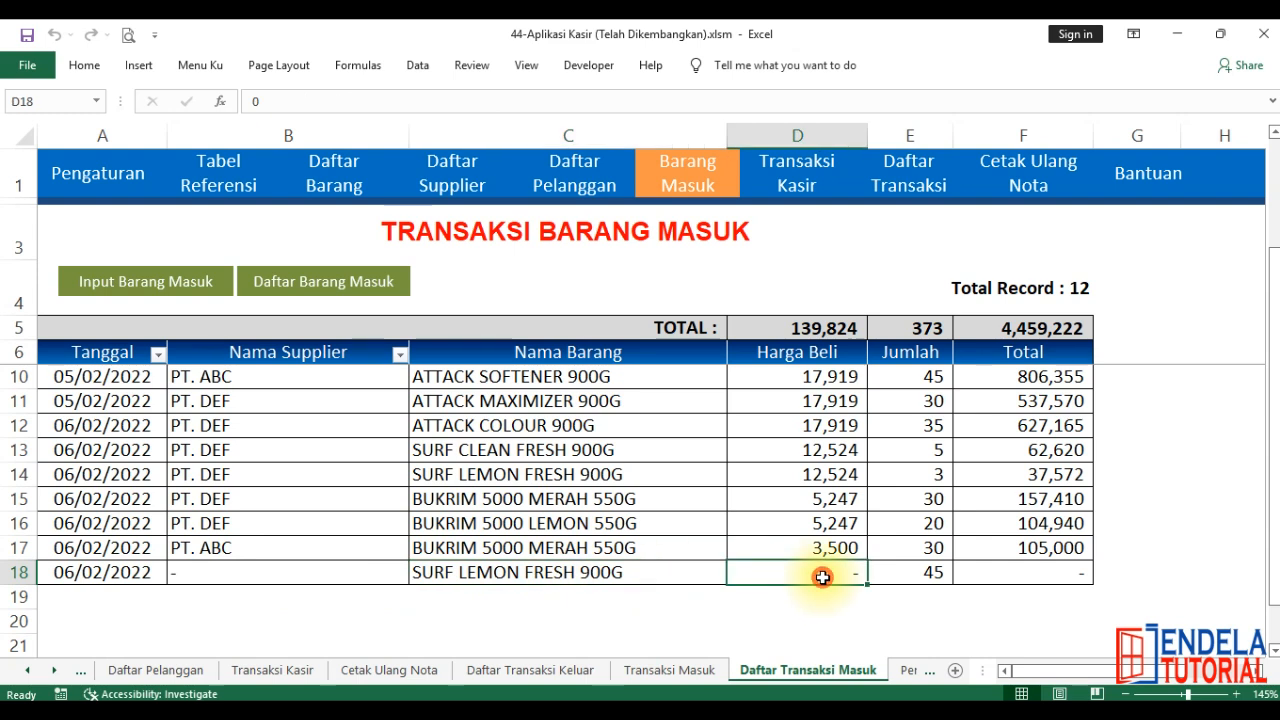
left_click(311, 578)
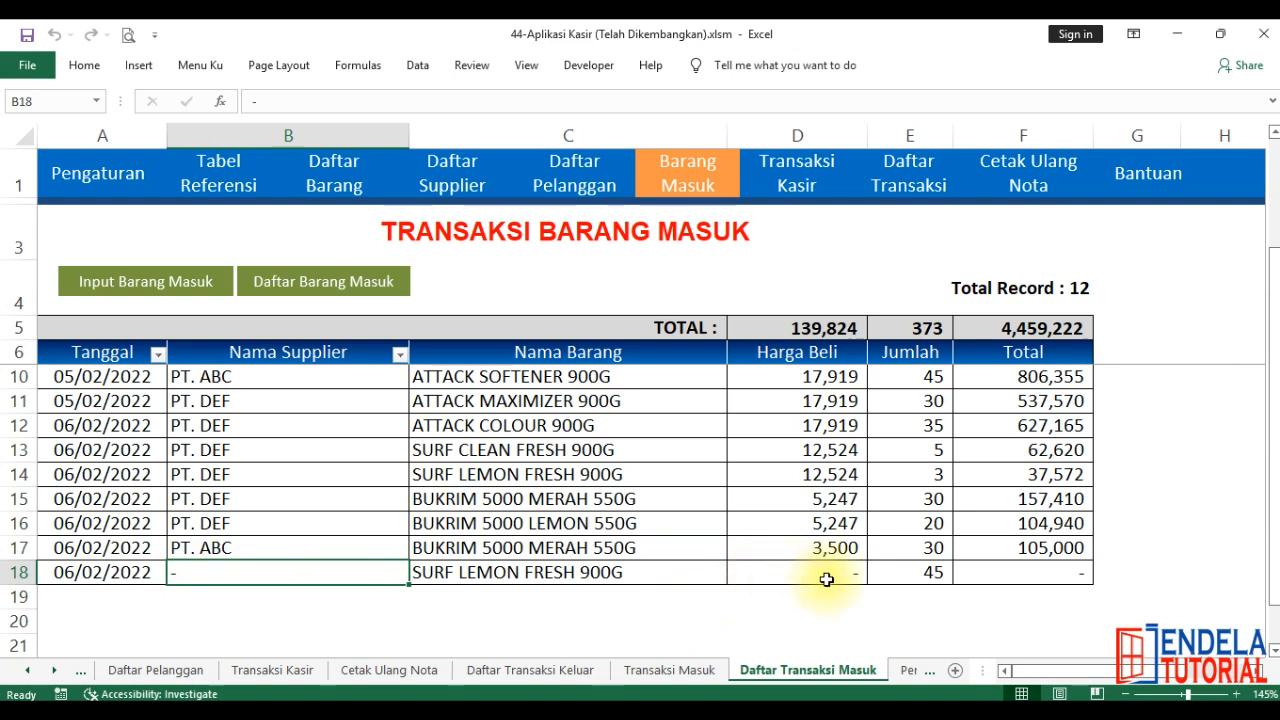
left_click(889, 565)
Step: Filter the incoming-goods list by Tanggal so only the 05 February 2022 records show
scroll(380, 500, "up", 1)
left_click(347, 459)
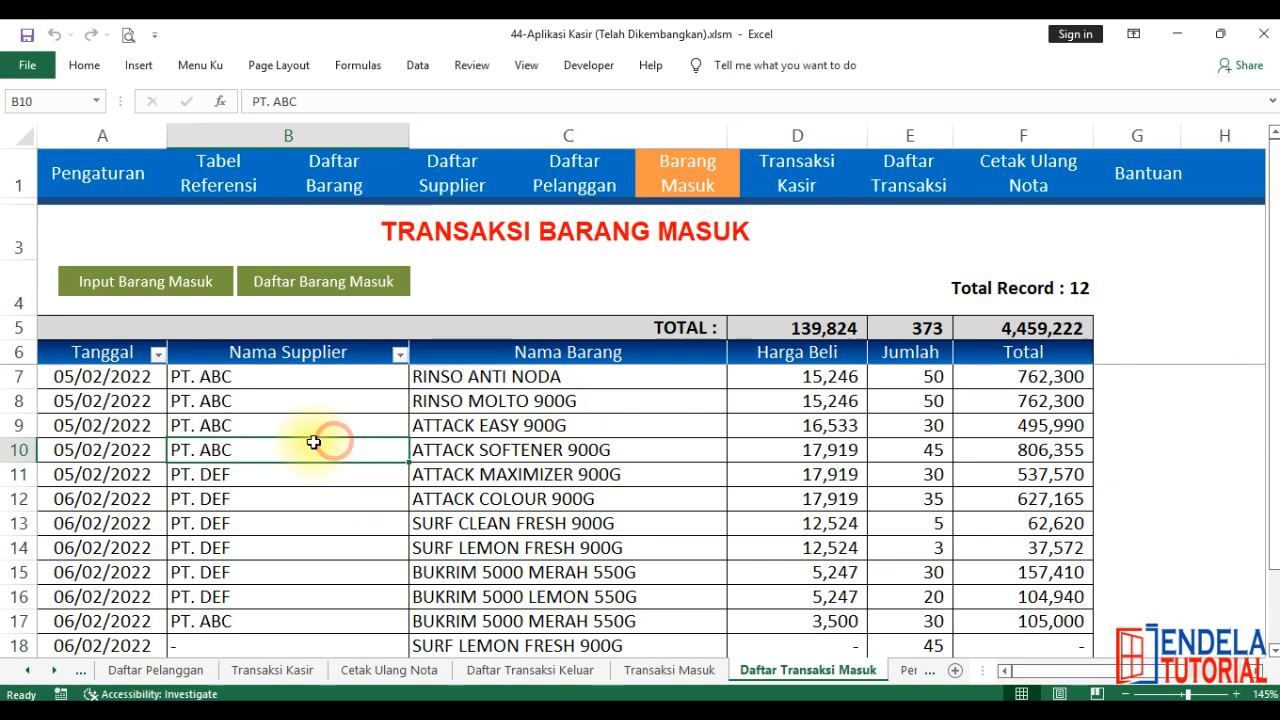
left_click(105, 350)
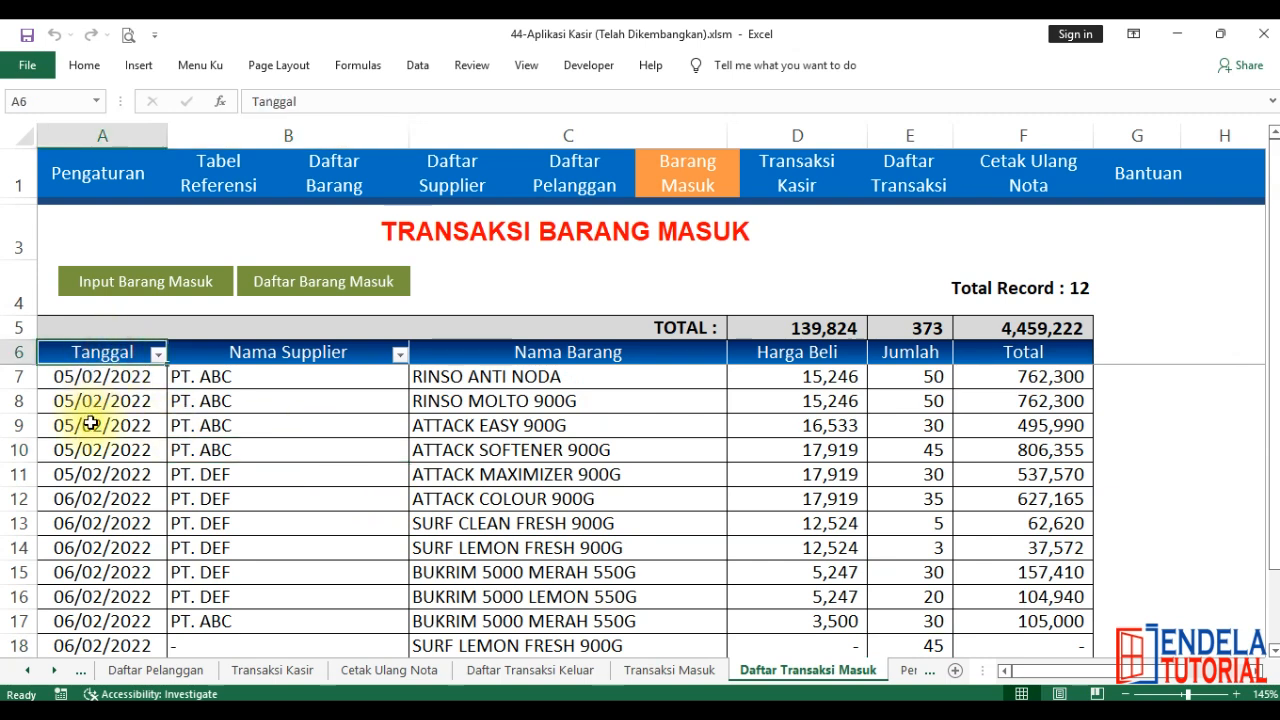
left_click(157, 354)
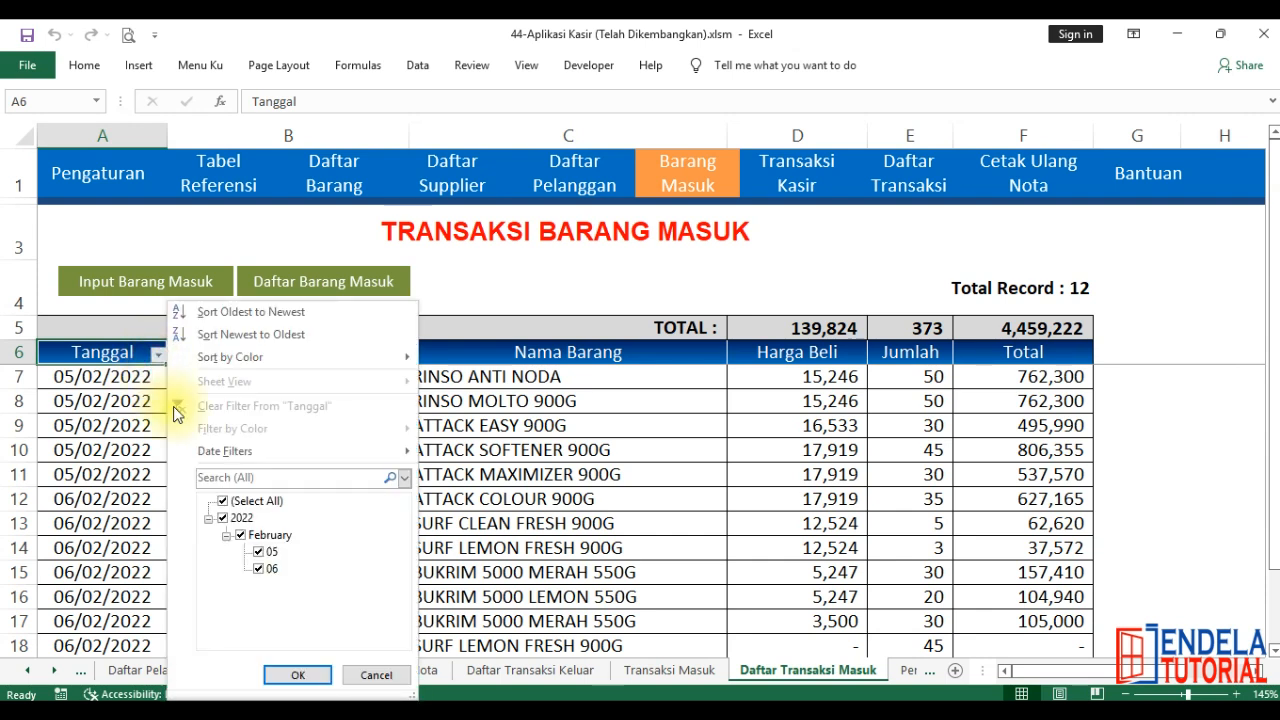
left_click(224, 501)
left_click(258, 551)
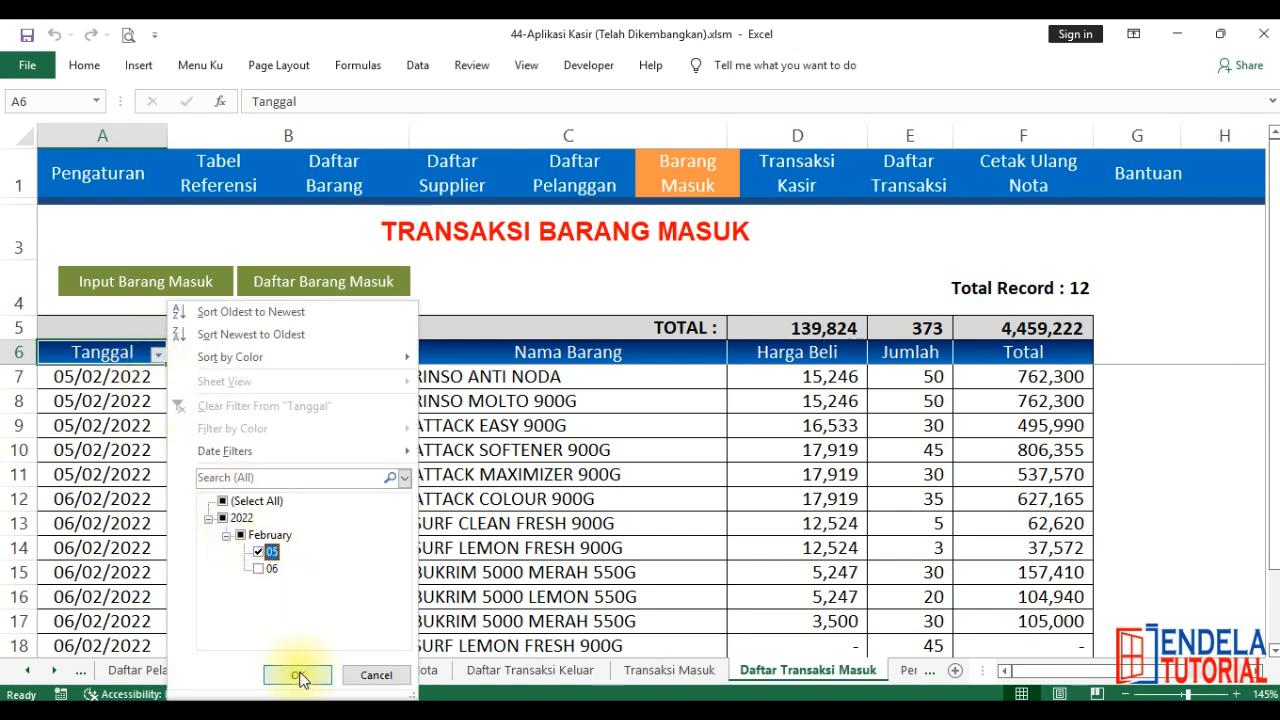
left_click(298, 675)
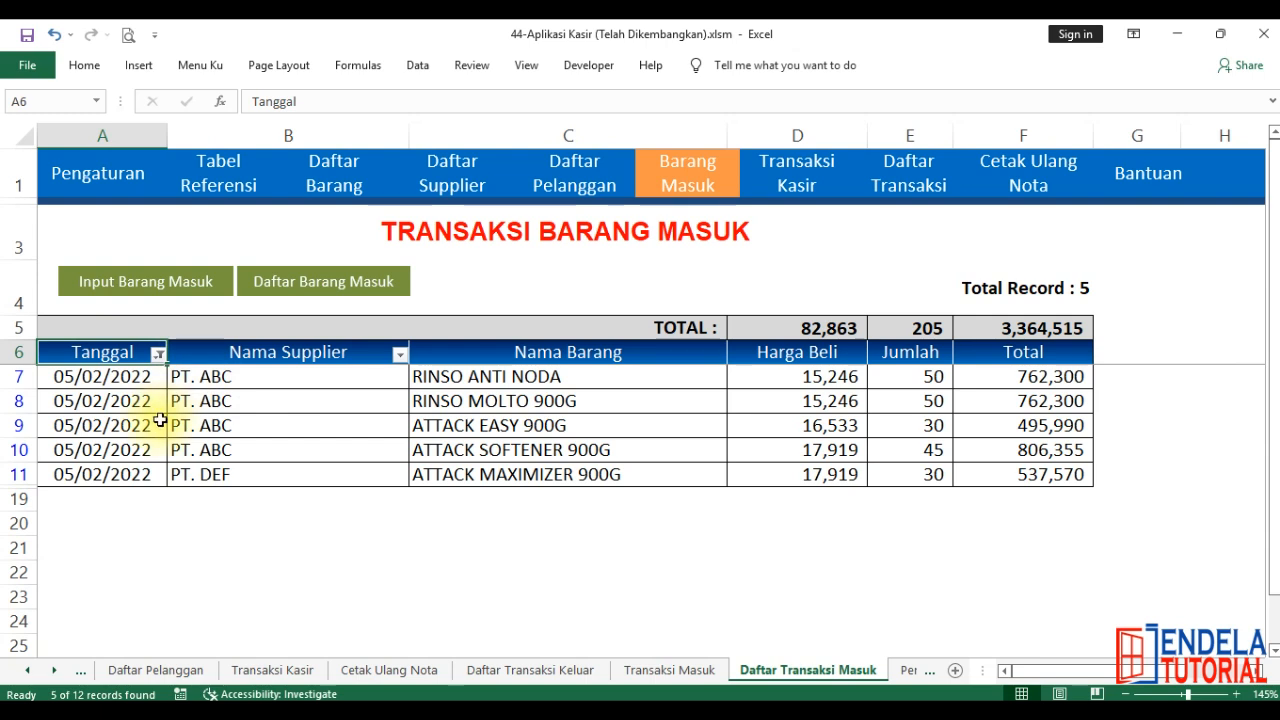
Step: Switch the Tanggal filter of the incoming-goods list to 06 February 2022 only
left_click(157, 356)
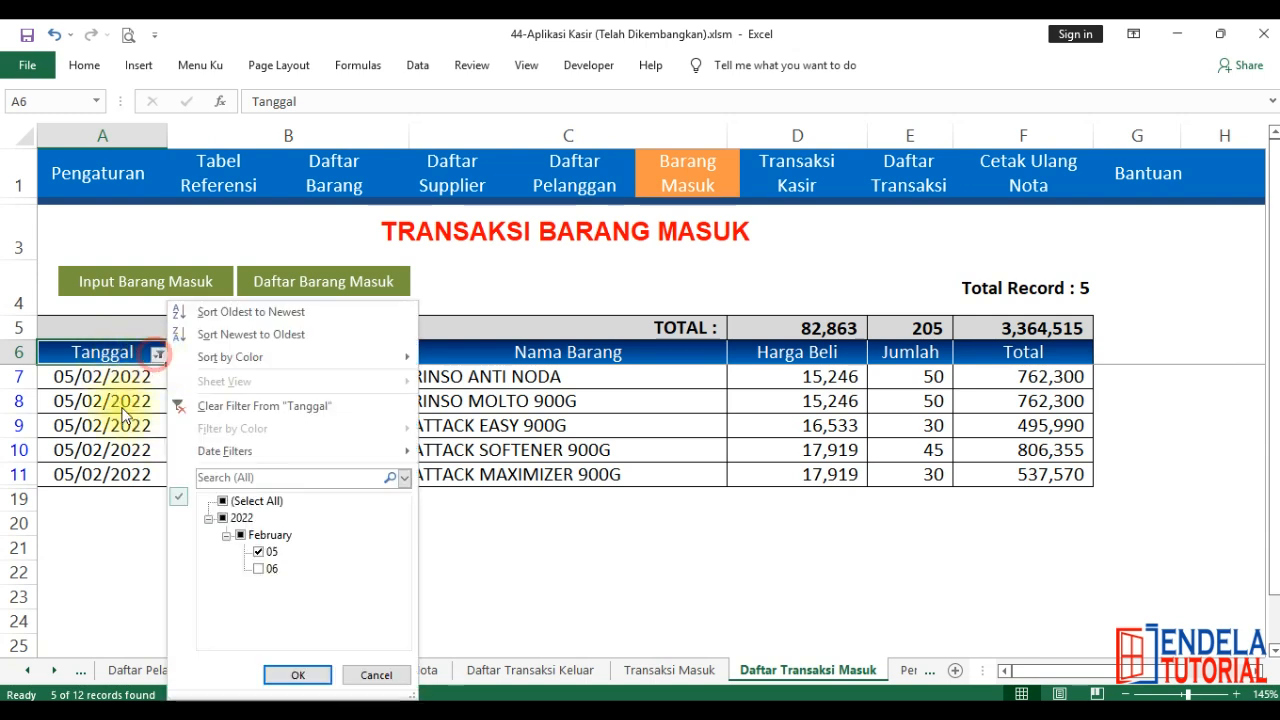
left_click(222, 501)
left_click(260, 568)
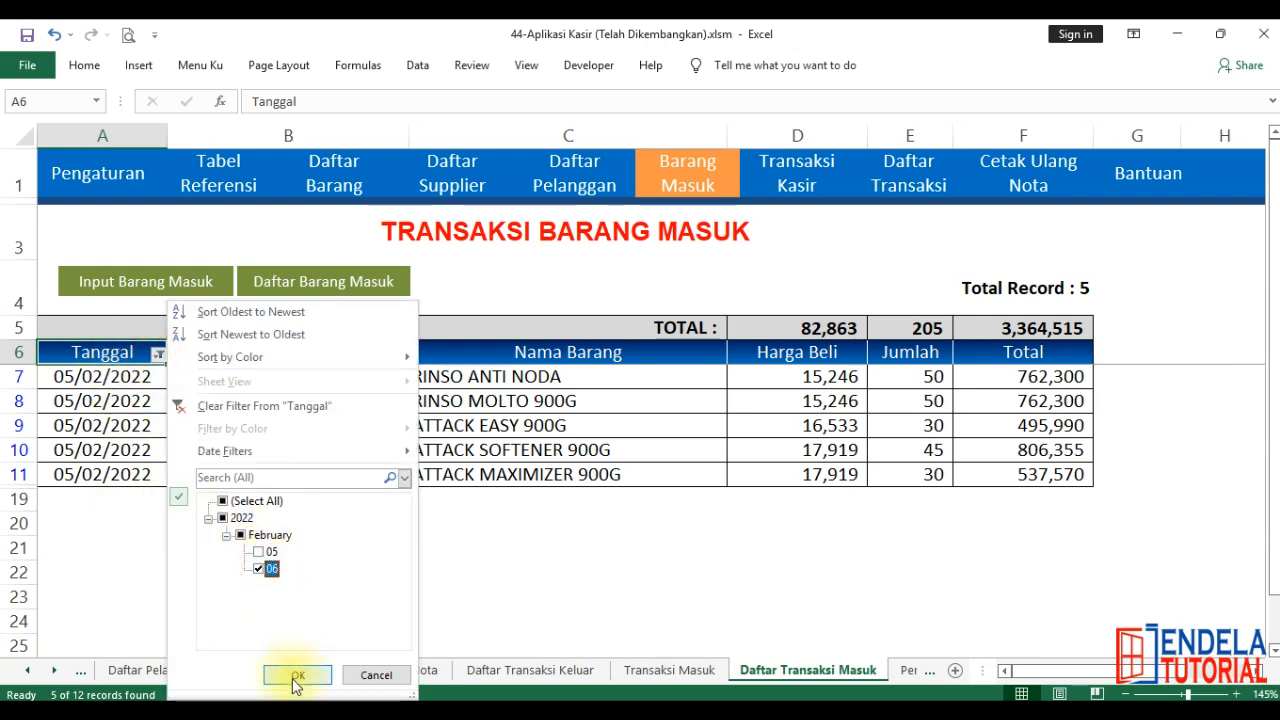
left_click(296, 675)
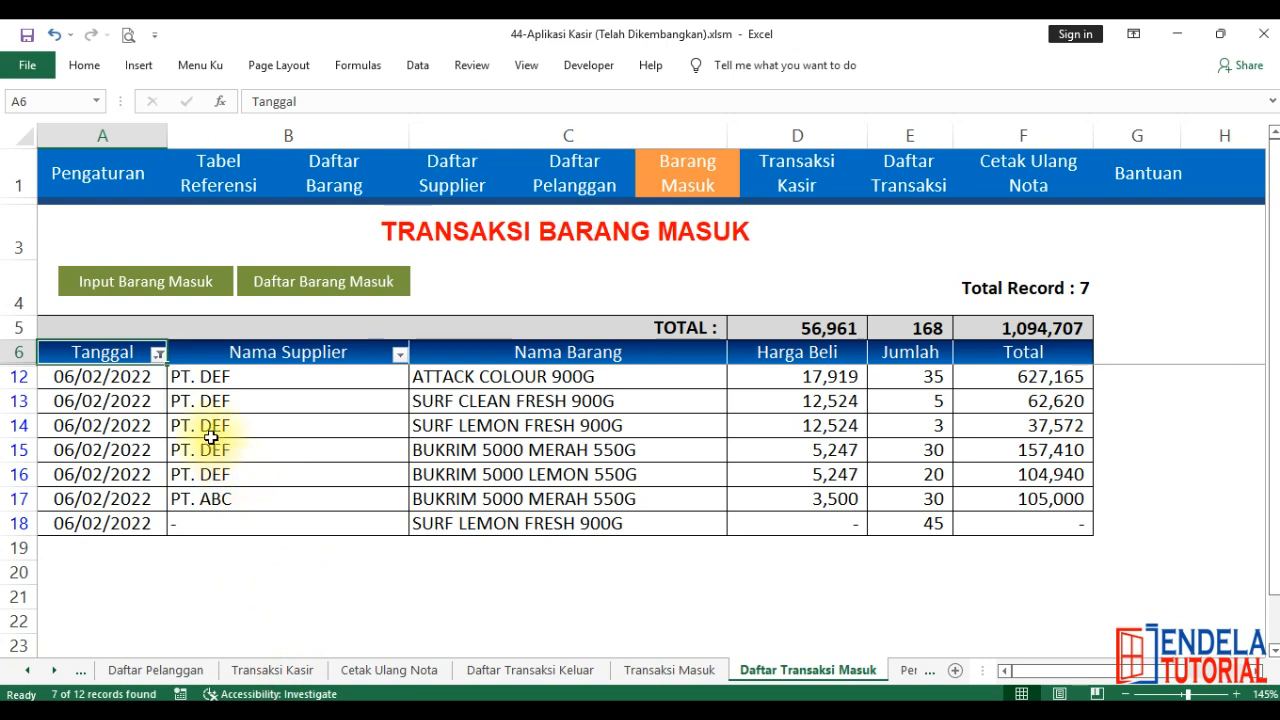
Step: Filter the Nama Supplier column of the incoming-goods list to PT. DEF
left_click(362, 356)
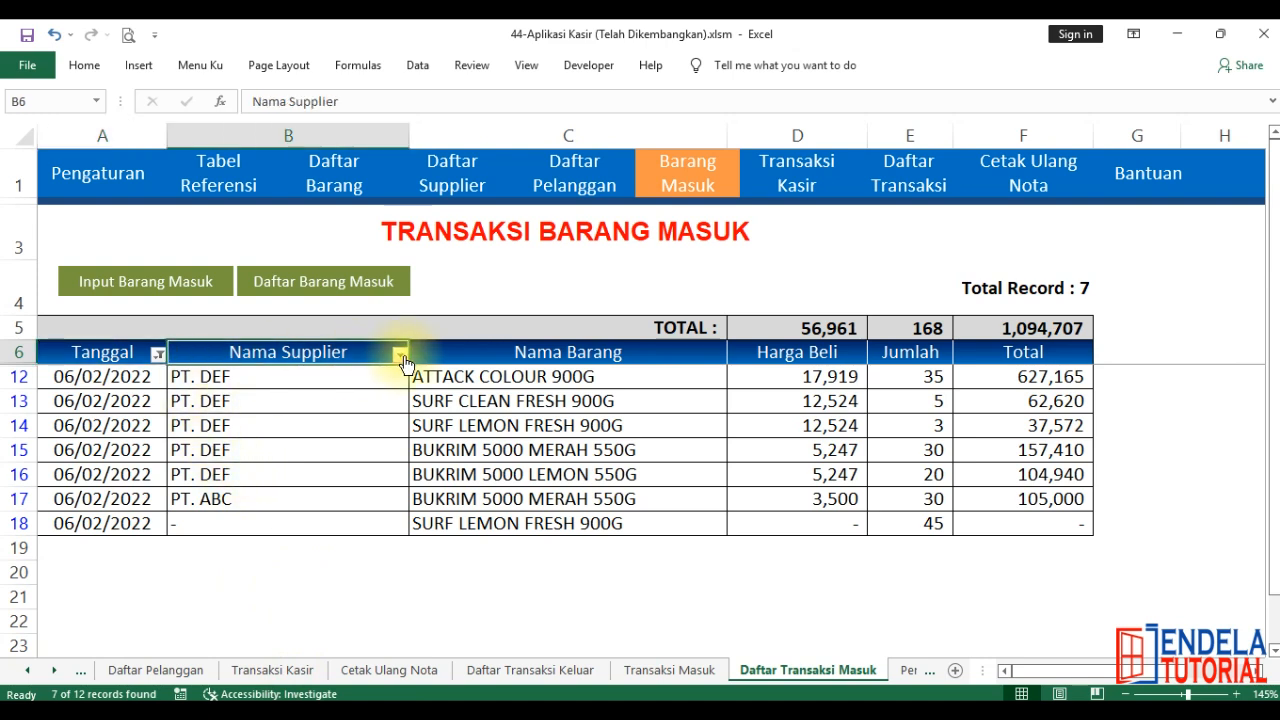
left_click(399, 355)
left_click(229, 500)
left_click(222, 551)
left_click(271, 675)
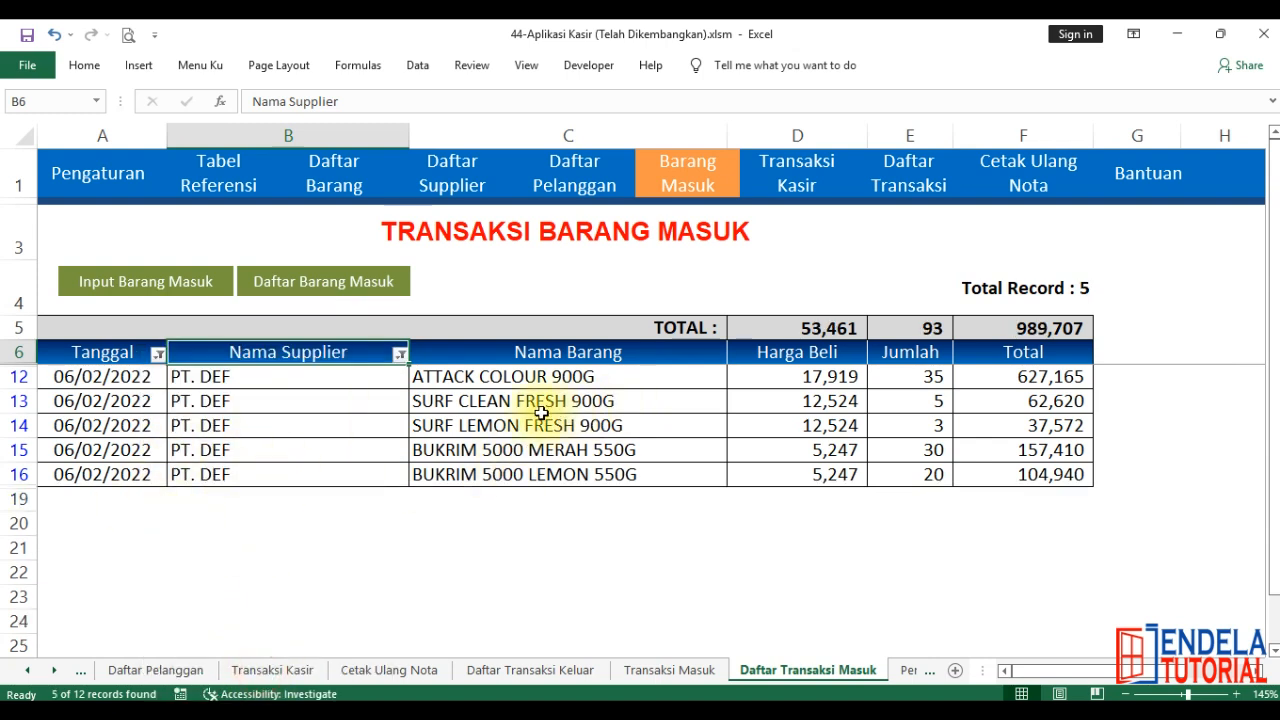
Step: Clear the filters from the Nama Supplier and Tanggal columns of the incoming-goods list
left_click(397, 356)
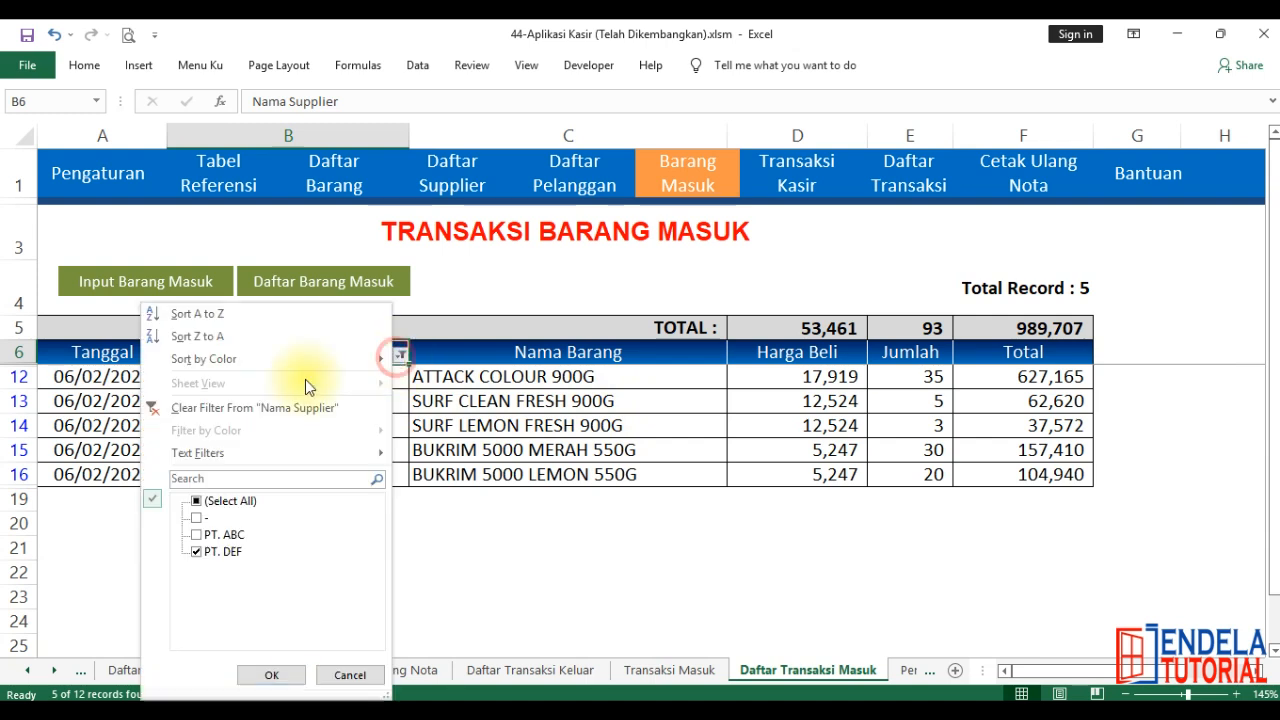
left_click(254, 409)
left_click(157, 356)
left_click(214, 396)
scroll(735, 478, "down", 5)
scroll(735, 478, "up", 3)
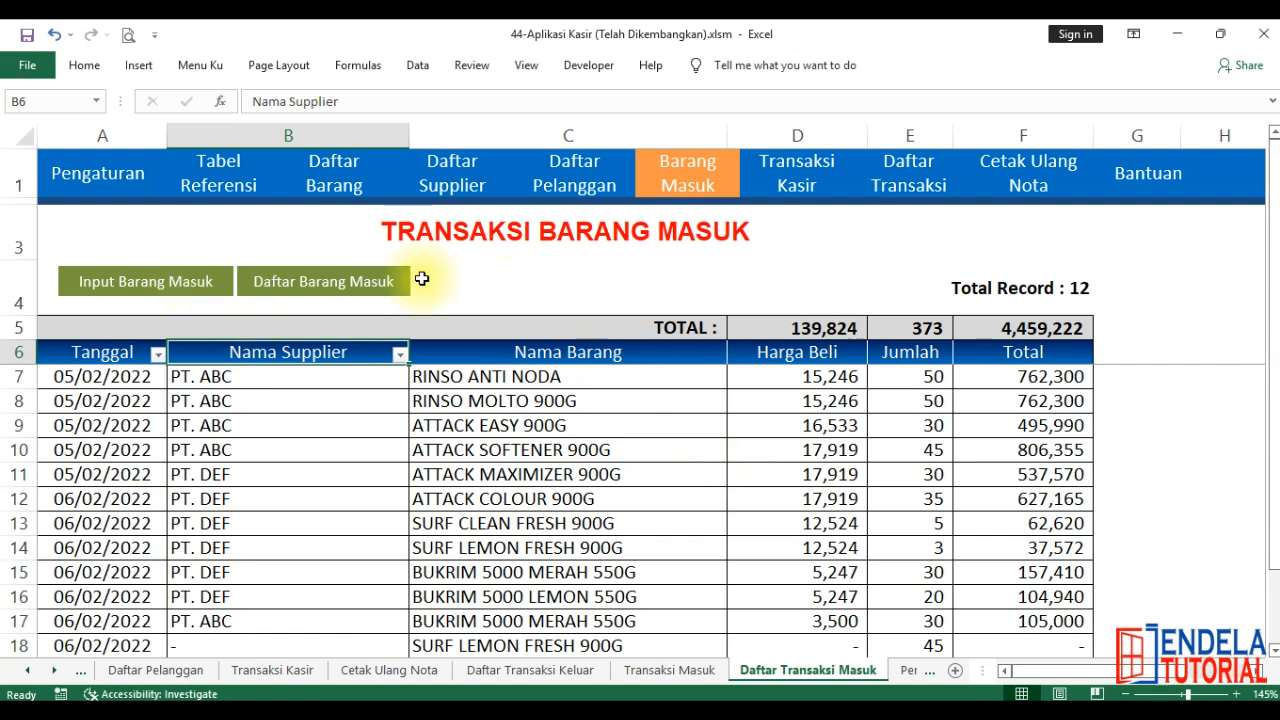
Step: Return to the incoming-goods input form and clear all its fields, including the Tanggal
left_click(183, 283)
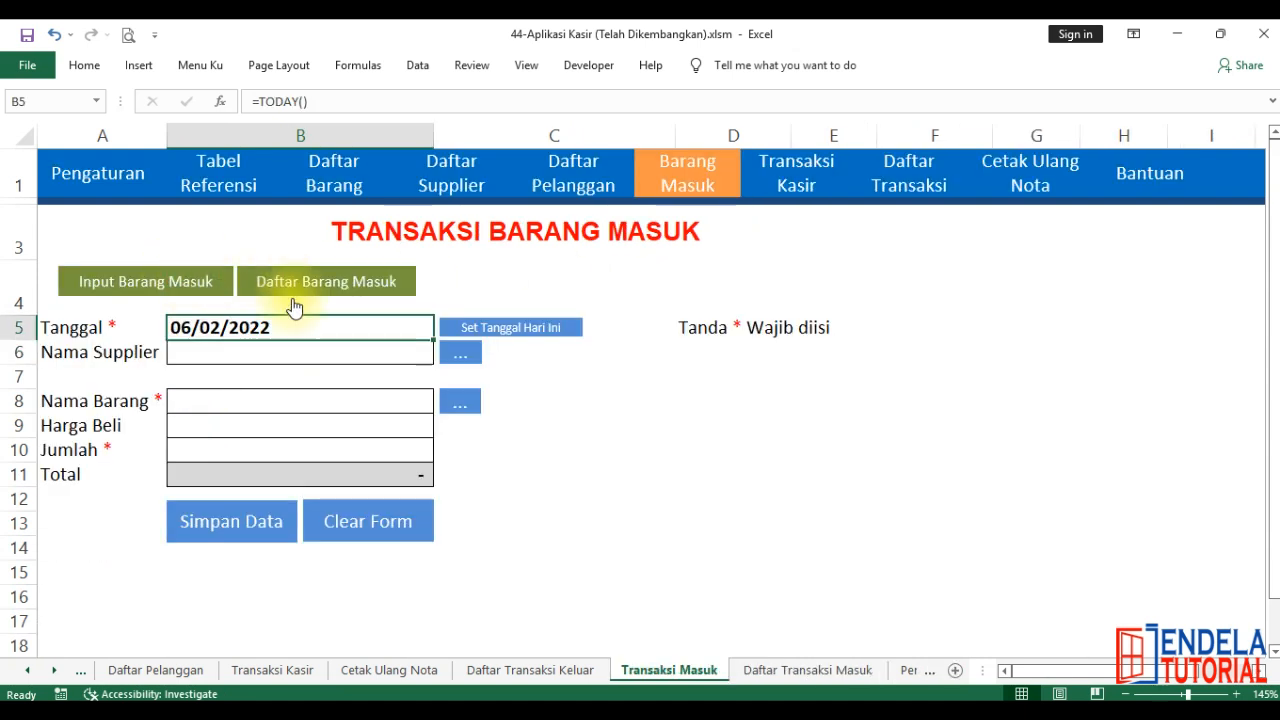
left_click(357, 540)
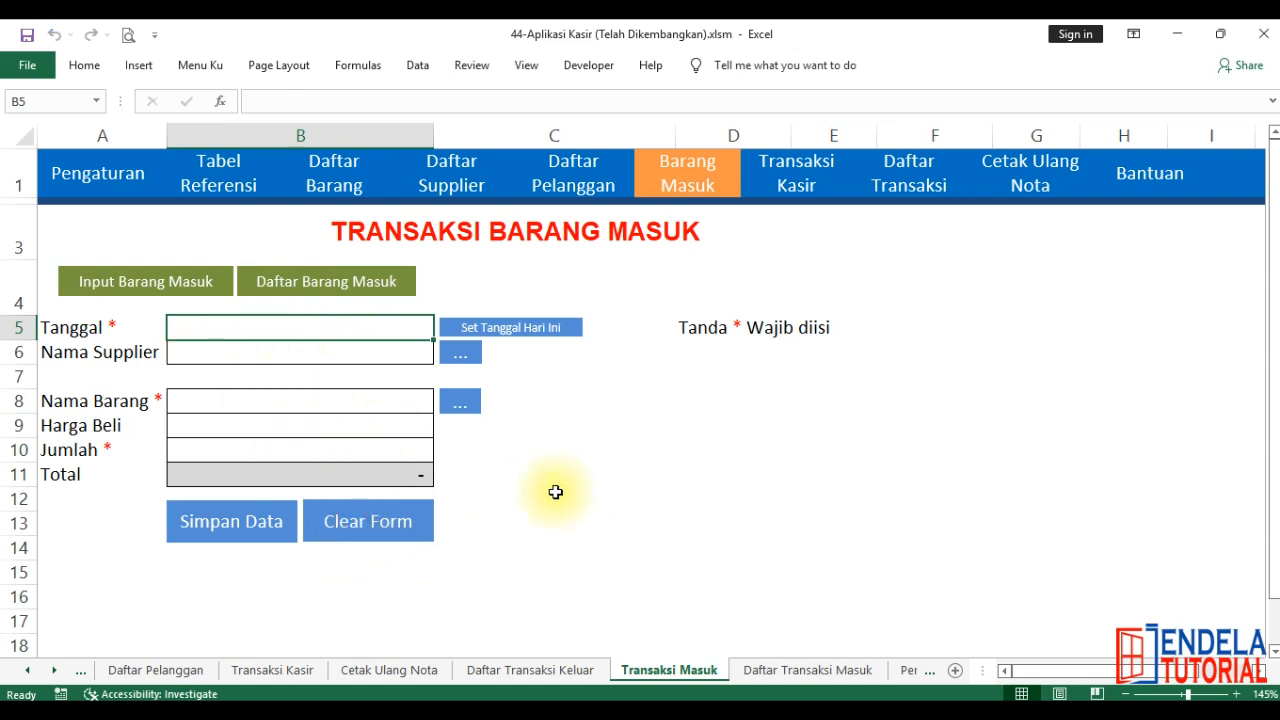
Step: Open the Transaksi Kasir form, check the store details behind its header on the Pengaturan sheet, and return to the cashier form
left_click(790, 185)
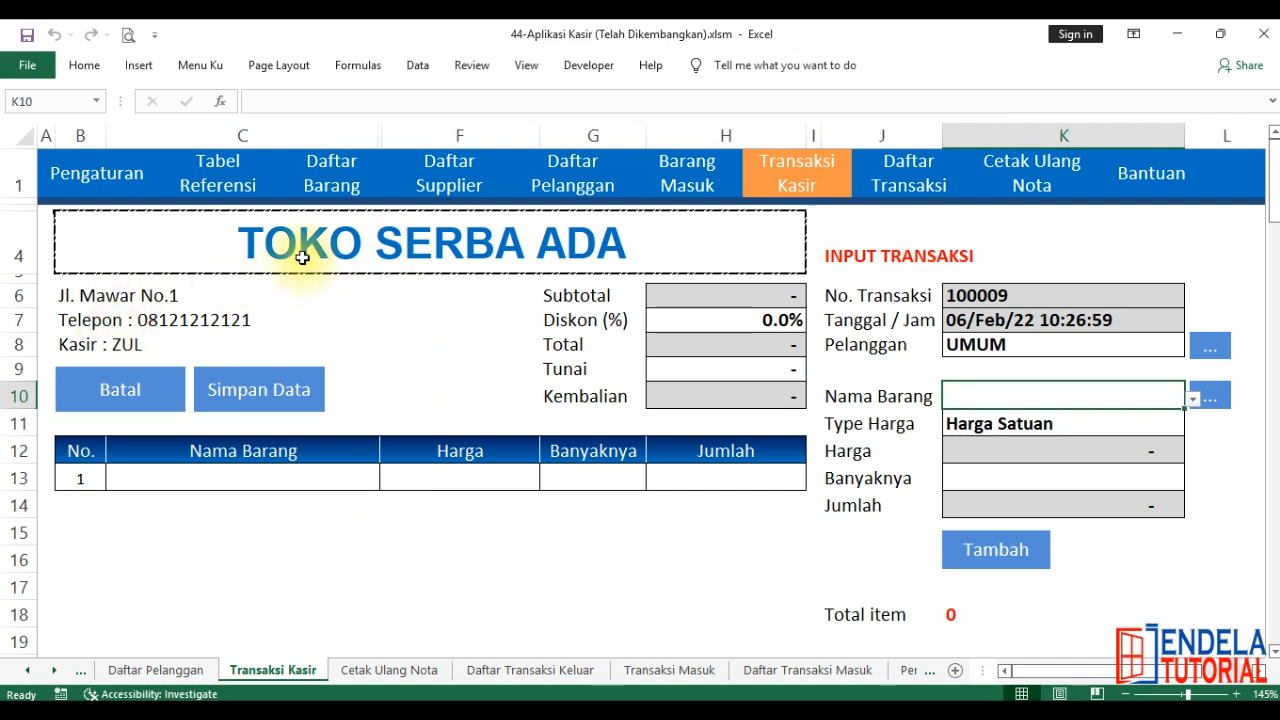
left_click(106, 193)
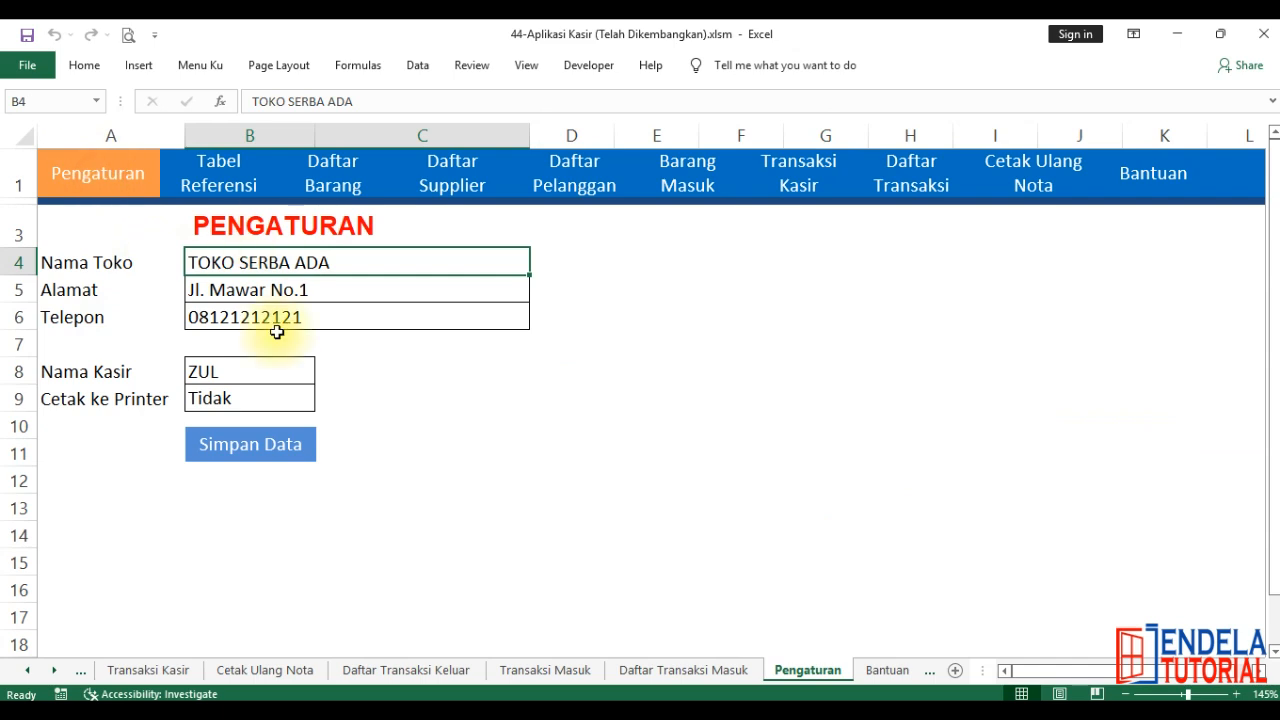
left_click(782, 165)
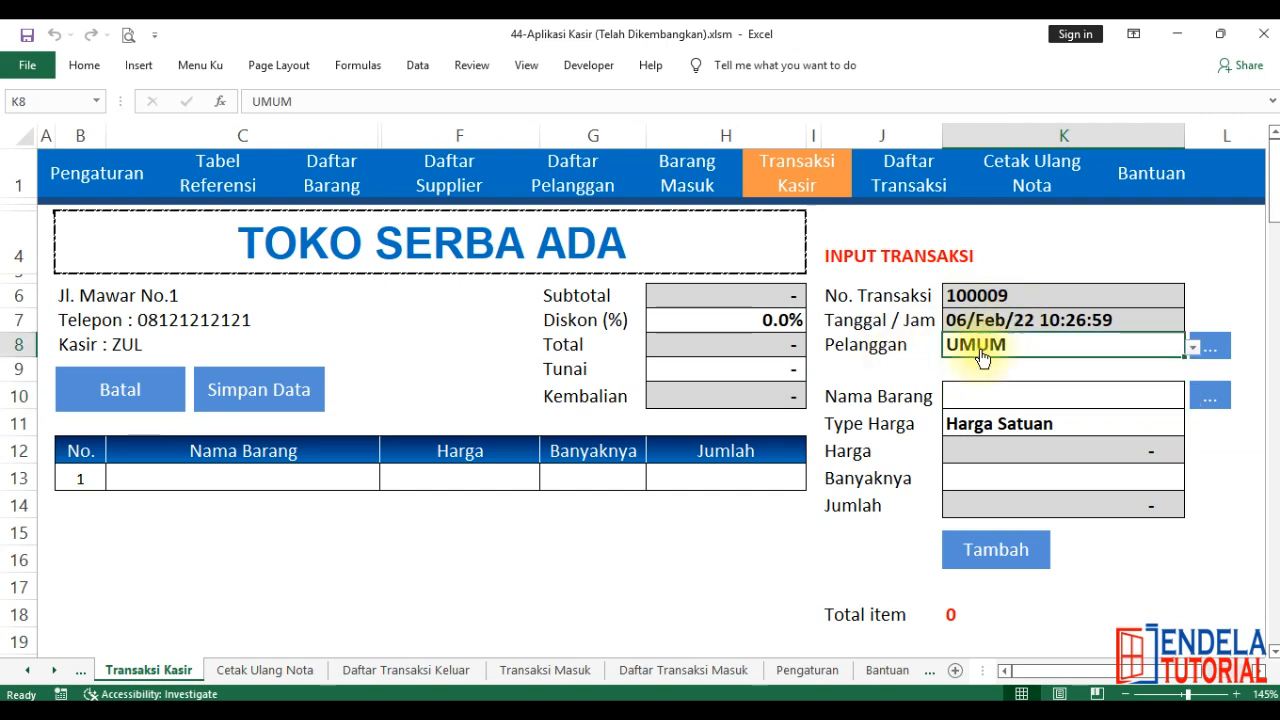
Step: Review the available customers in the Pelanggan list and the customer search, and choose UMUM as the Pelanggan
left_click(1192, 348)
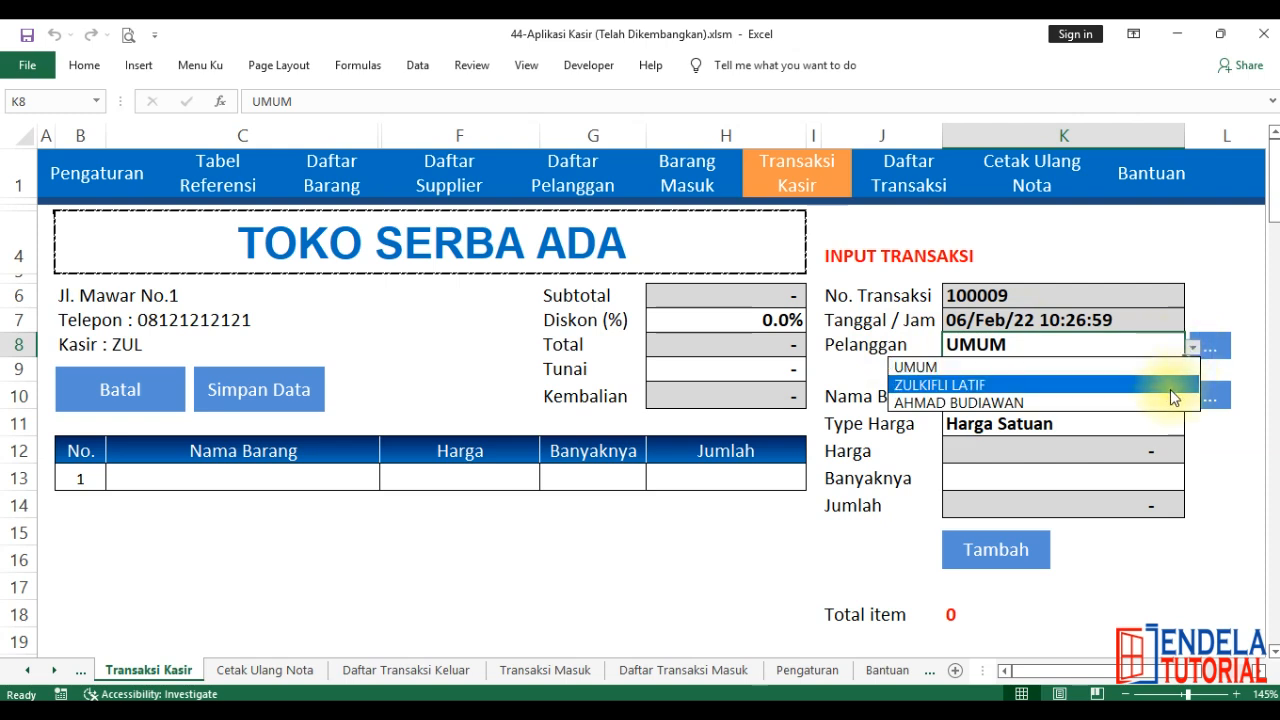
left_click(1040, 341)
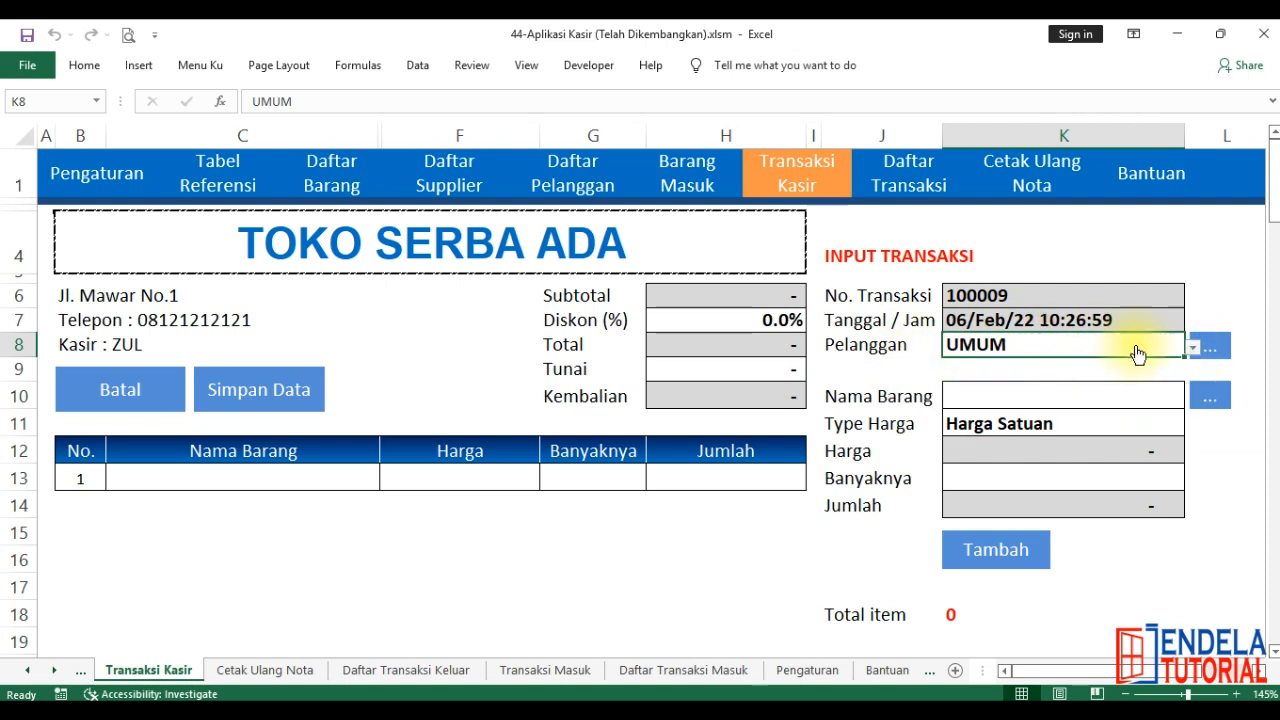
left_click(1209, 346)
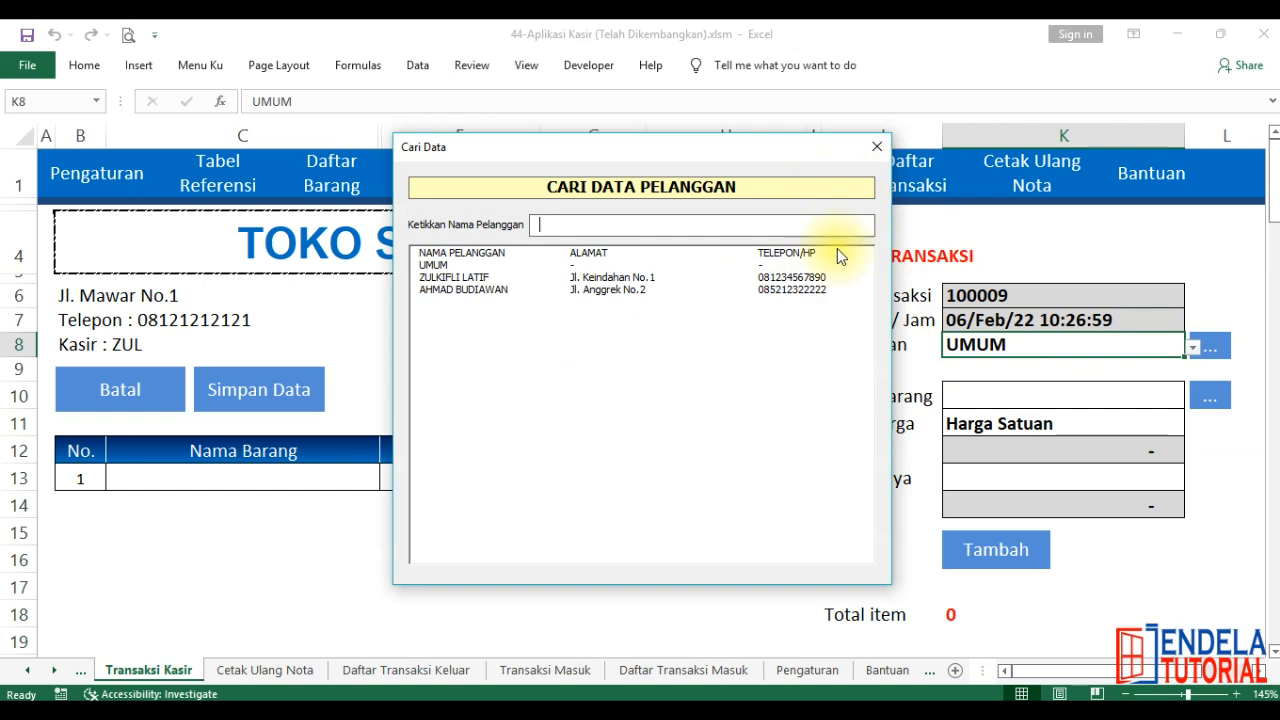
left_click(877, 146)
left_click(1193, 347)
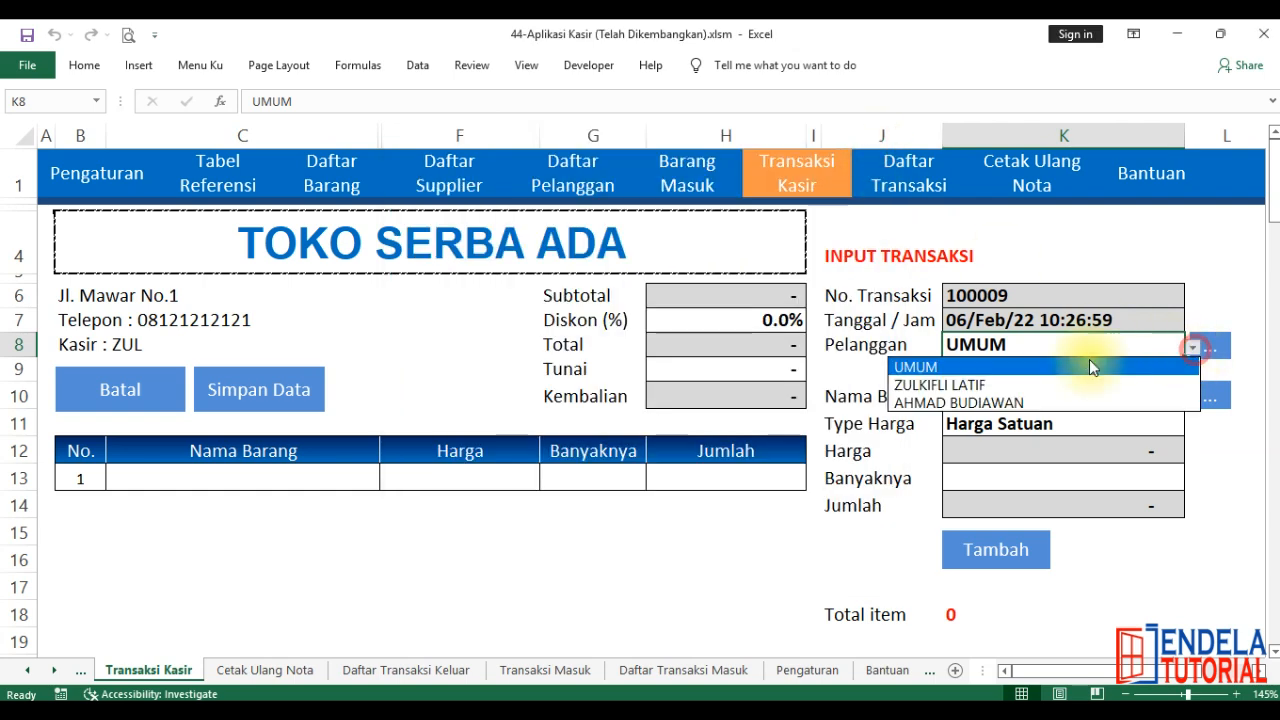
left_click(910, 367)
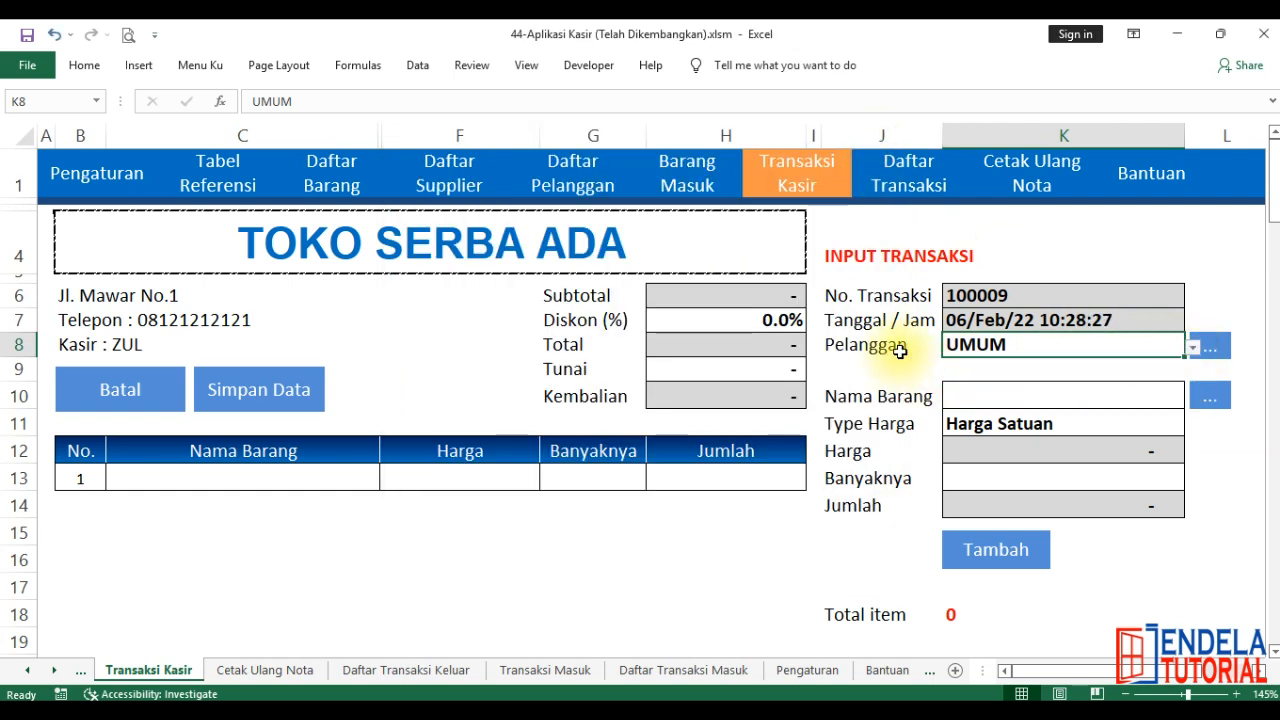
Step: Pick RINSO ANTI NODA from the item search as the Nama Barang of the cashier transaction
left_click(956, 405)
left_click(1192, 399)
left_click_drag(1187, 443, 1187, 440)
left_click(1147, 396)
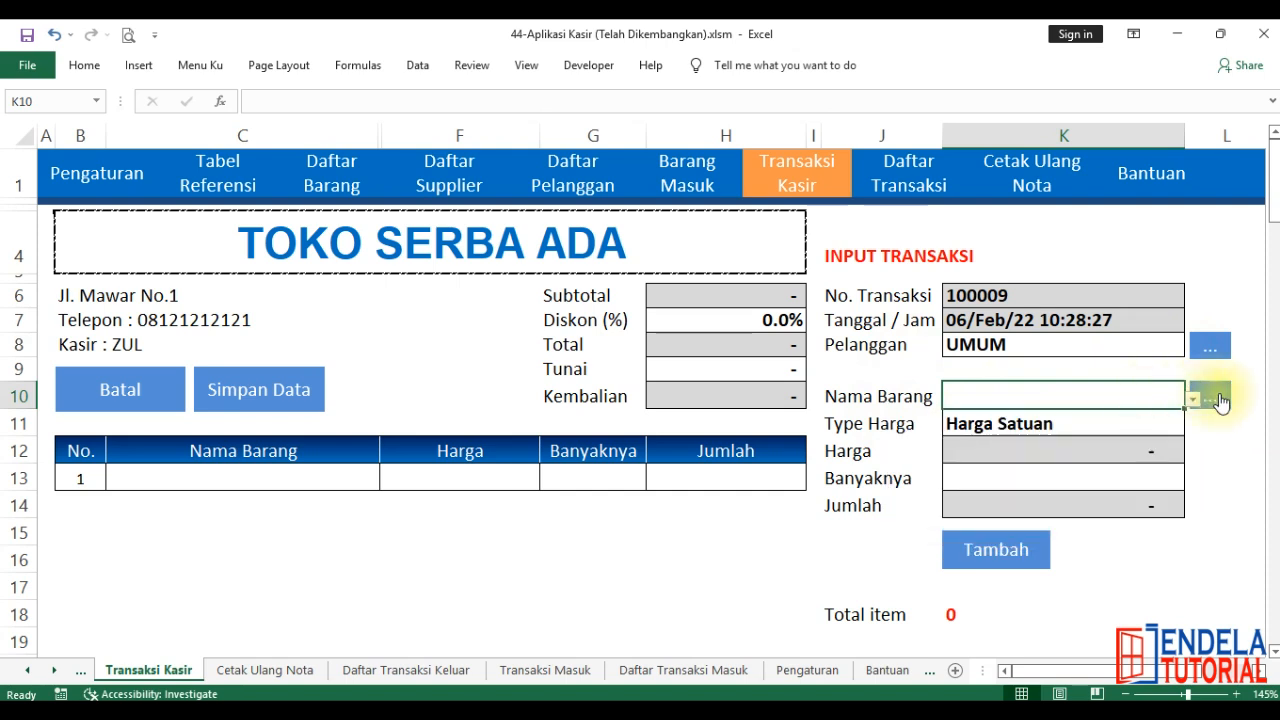
left_click(1220, 400)
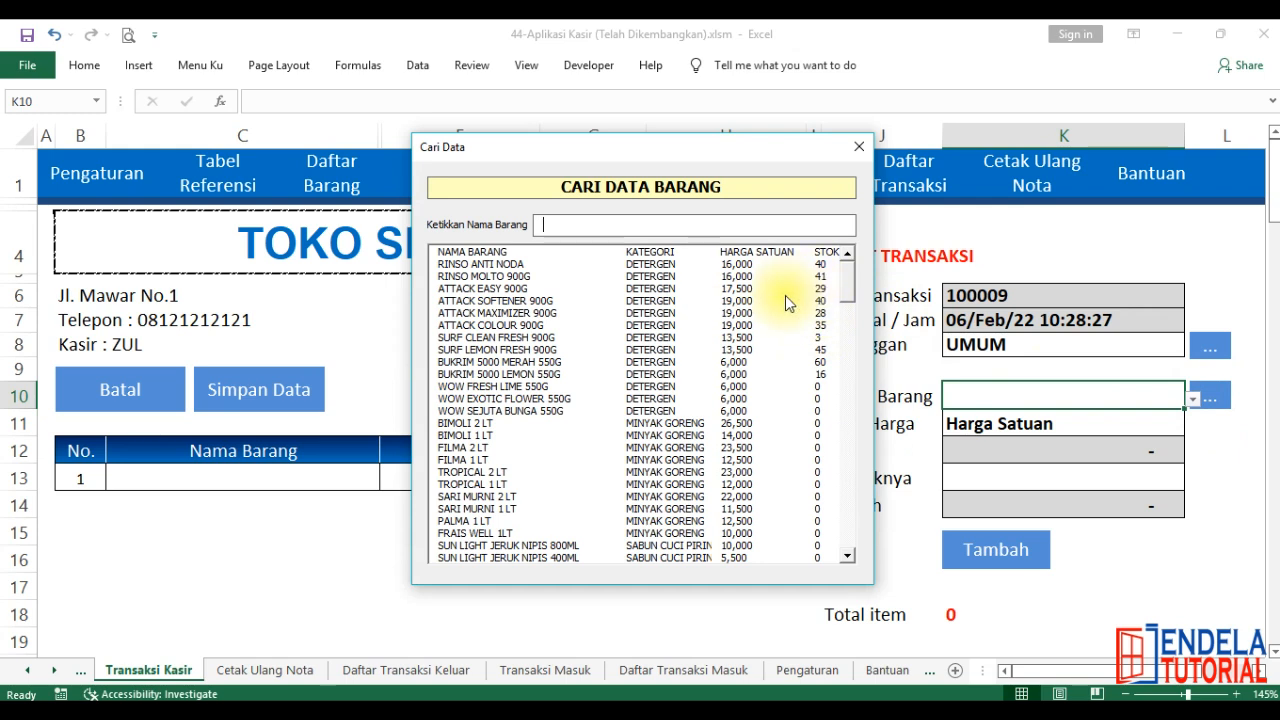
double_click(505, 265)
Step: Set the Banyaknya of RINSO ANTI NODA to 1 and add the item to the receipt
left_click(1013, 485)
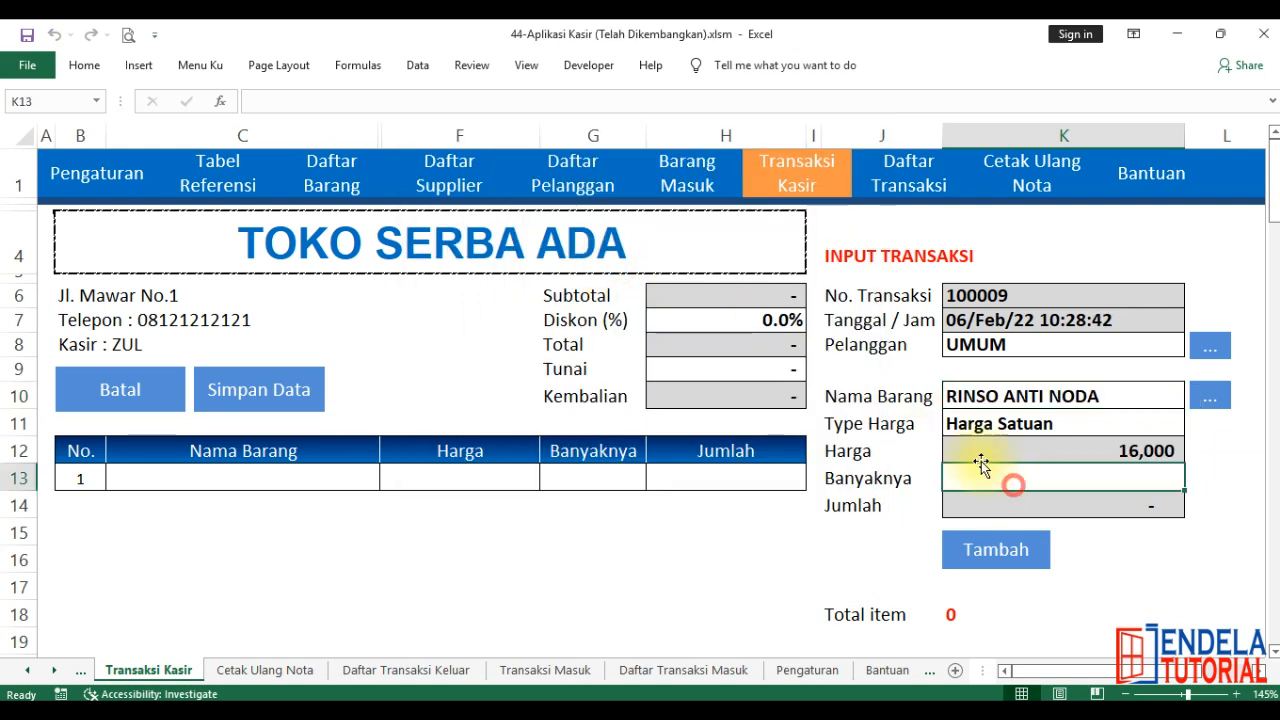
type("1")
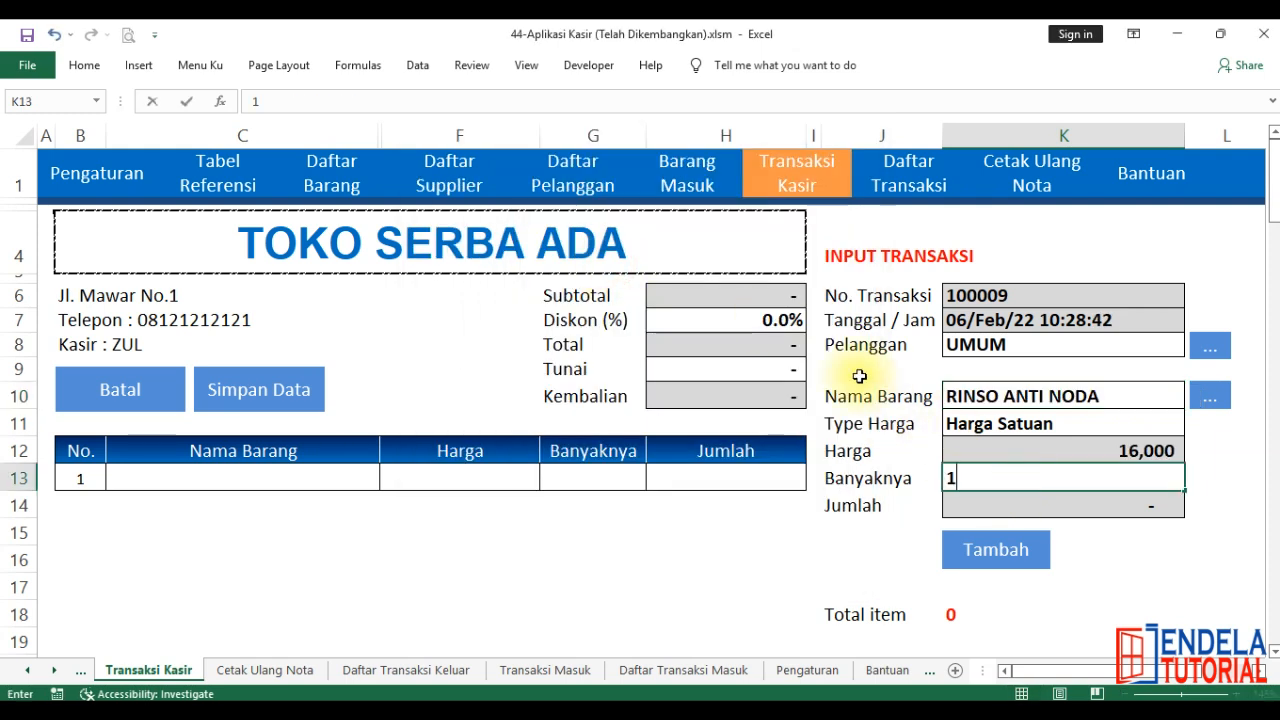
key("Return")
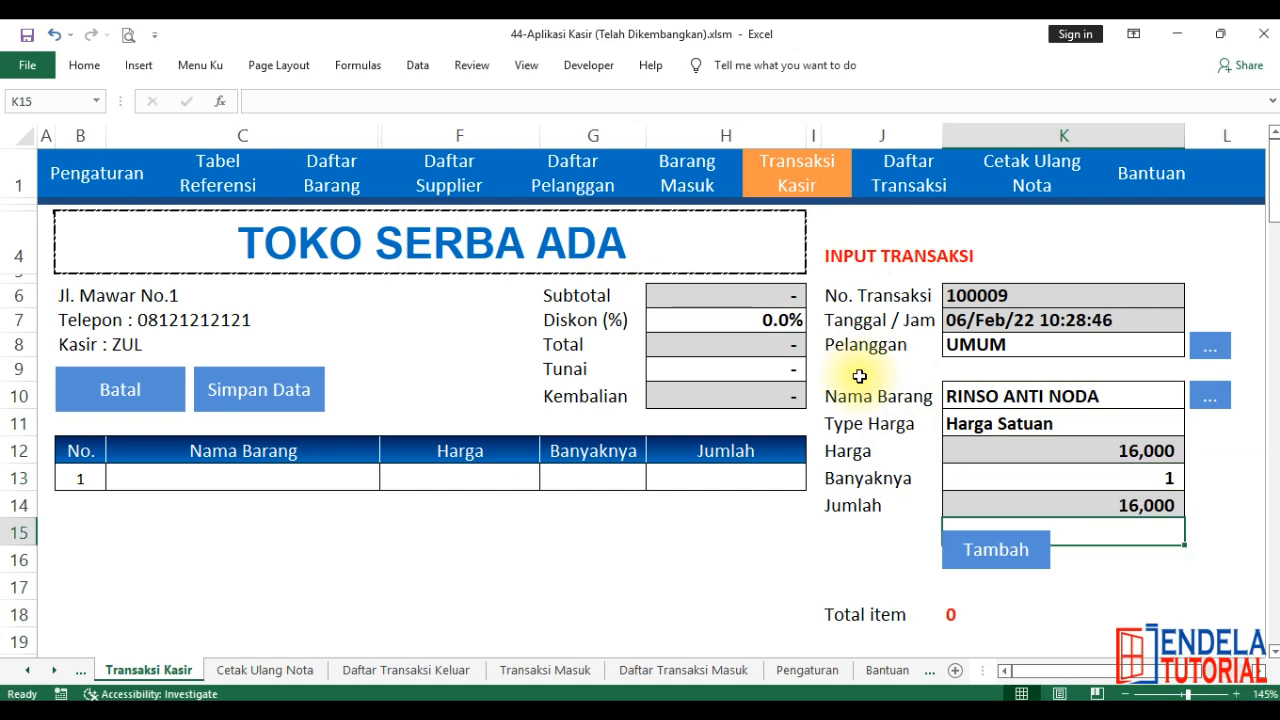
left_click(990, 566)
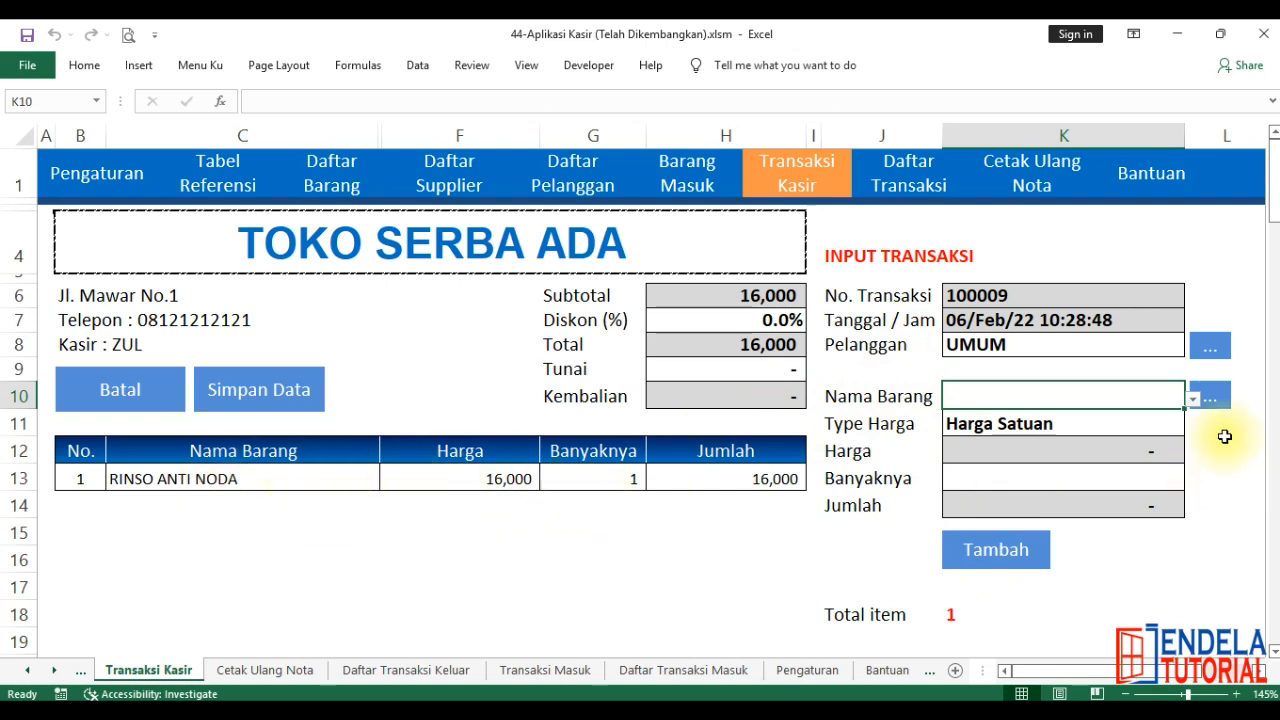
Step: Pick ATTACK EASY 900G from the item search, set its Banyaknya to 2, and add it to the receipt
left_click(1211, 397)
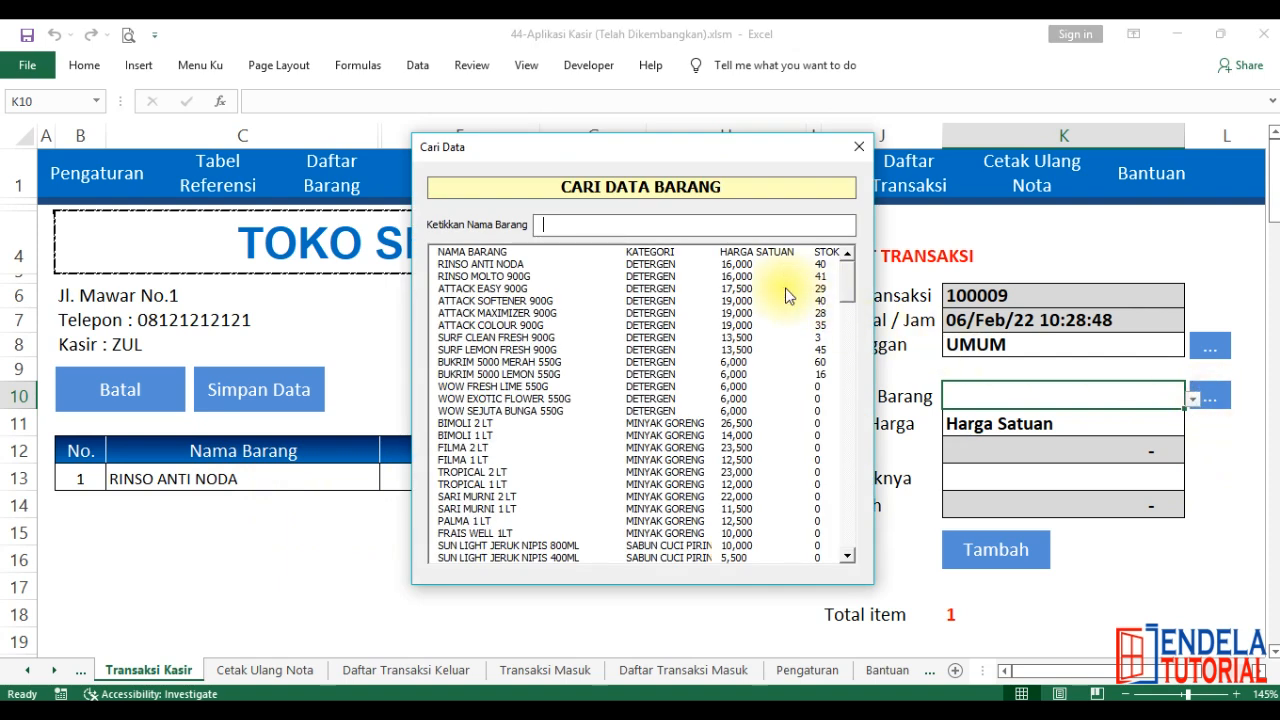
double_click(505, 289)
left_click(1047, 487)
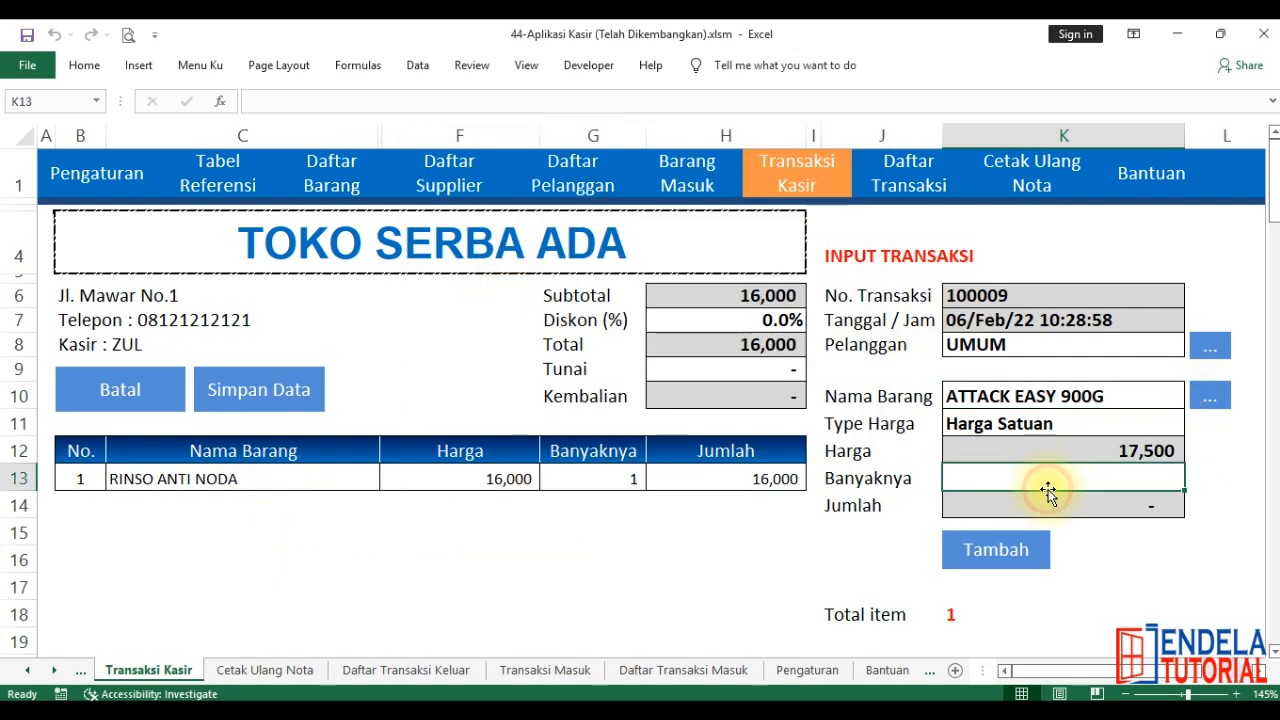
type("2")
key("Return")
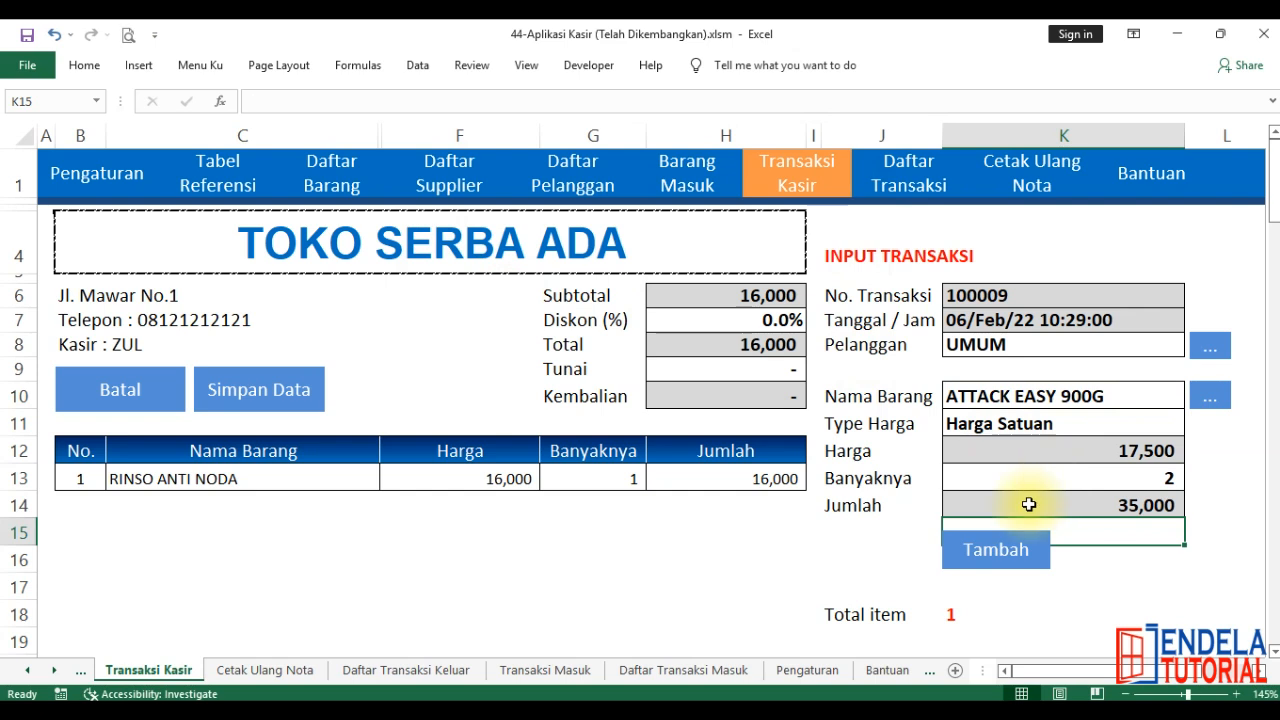
left_click(989, 553)
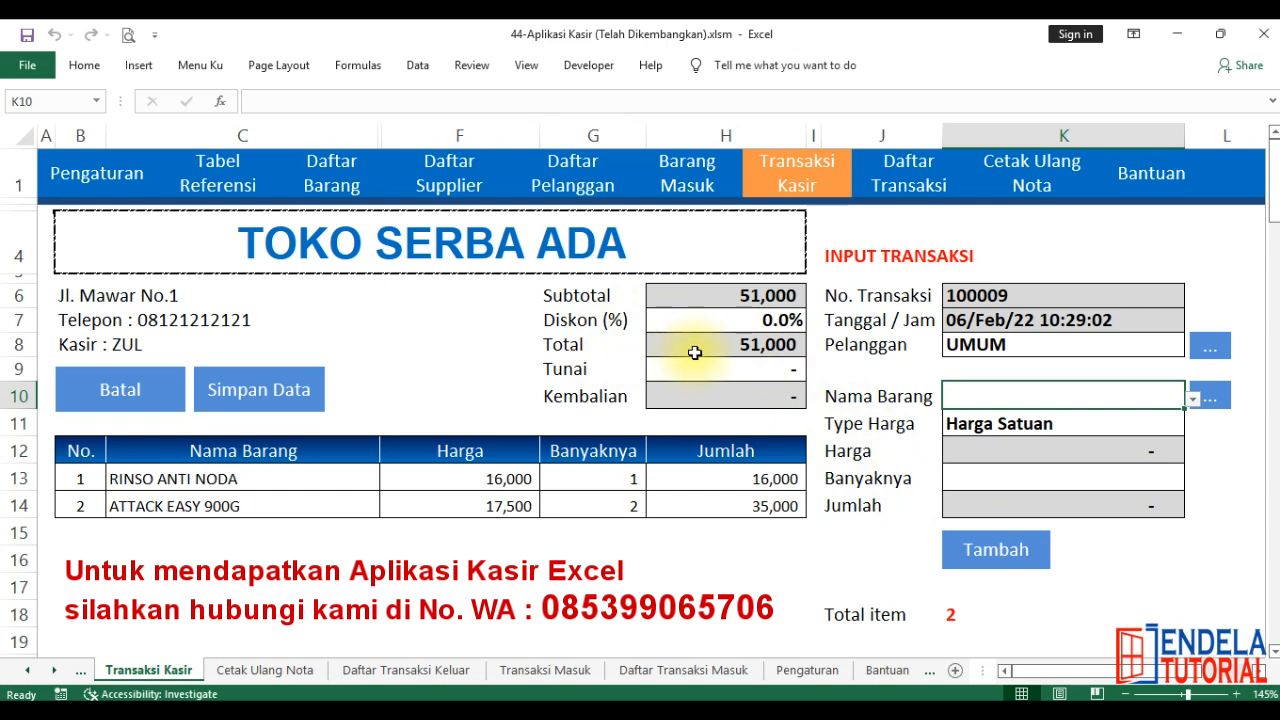
Step: Set the Tunai payment of the cashier transaction to 60,000
left_click(650, 376)
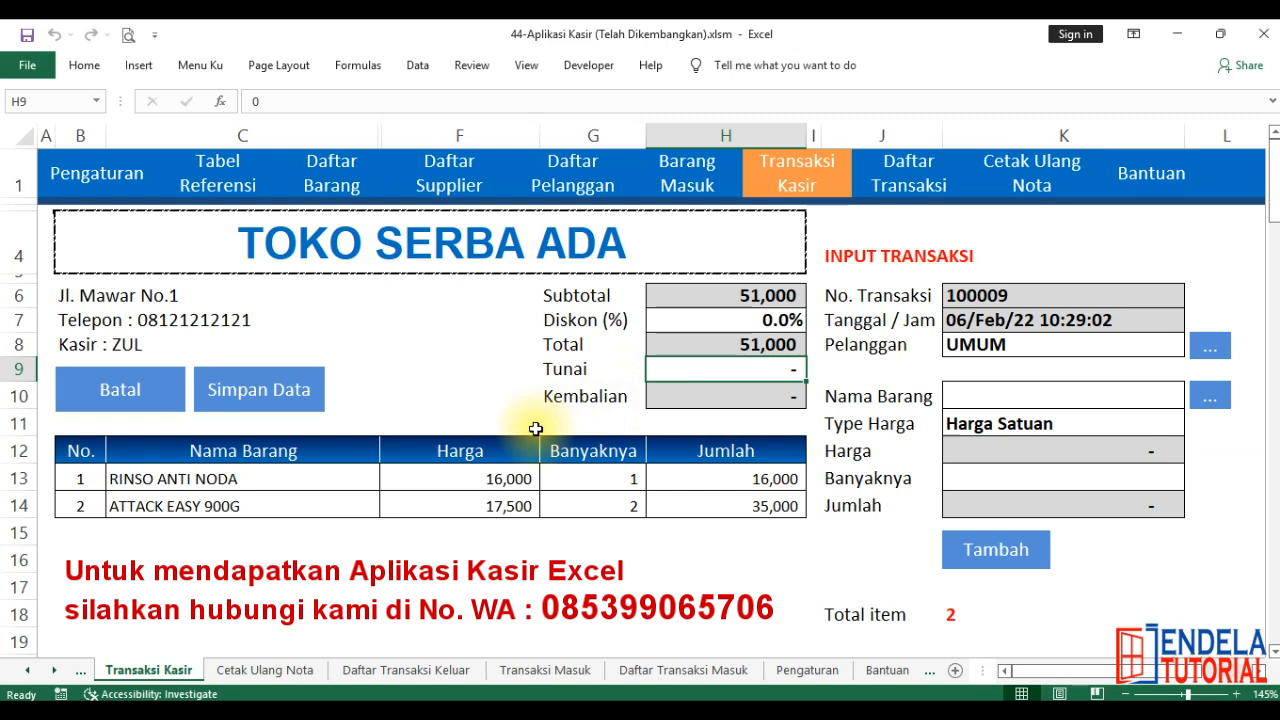
type("6")
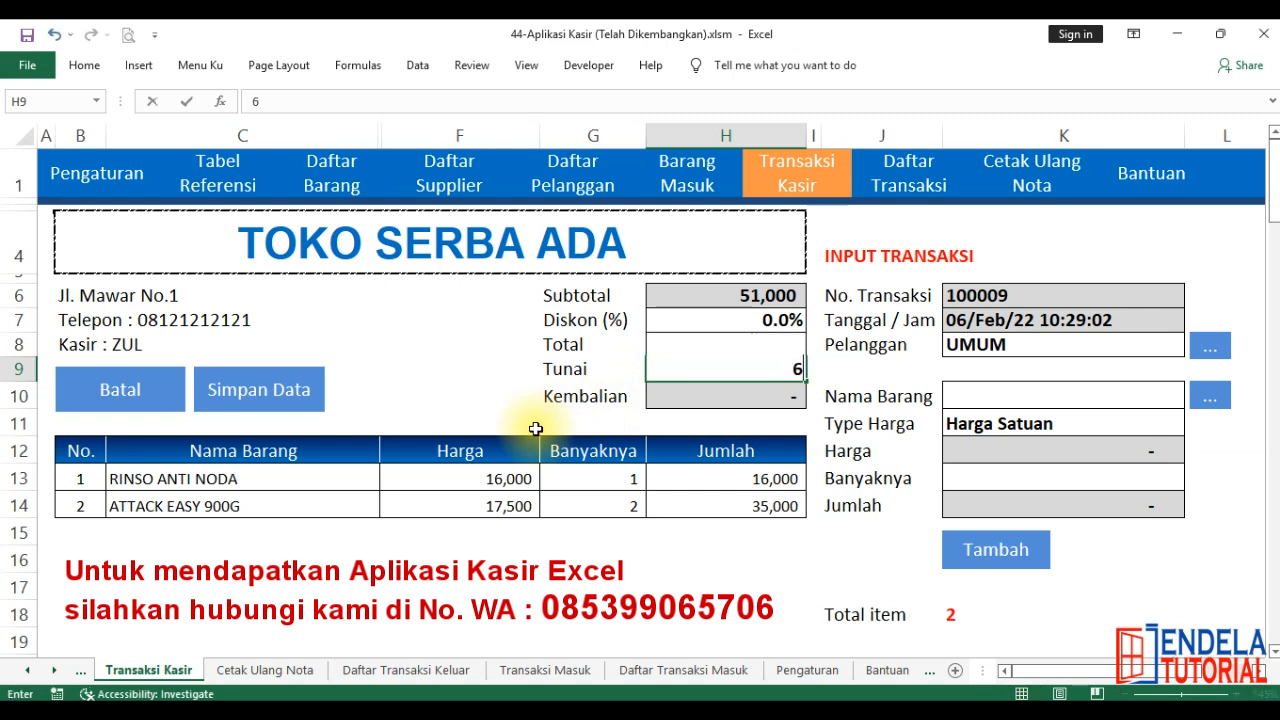
type("0,000")
key("Return")
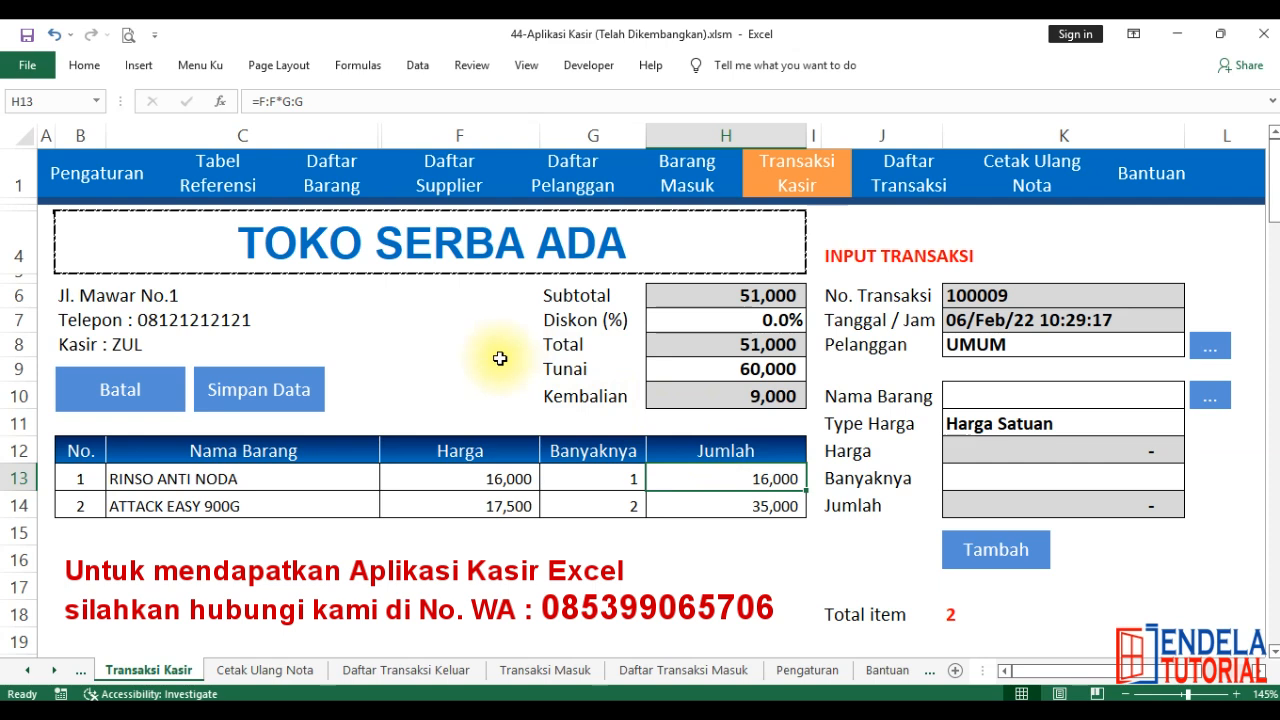
Step: Save the cashier transaction, accepting the confirmations so its receipt opens in print preview
left_click(276, 412)
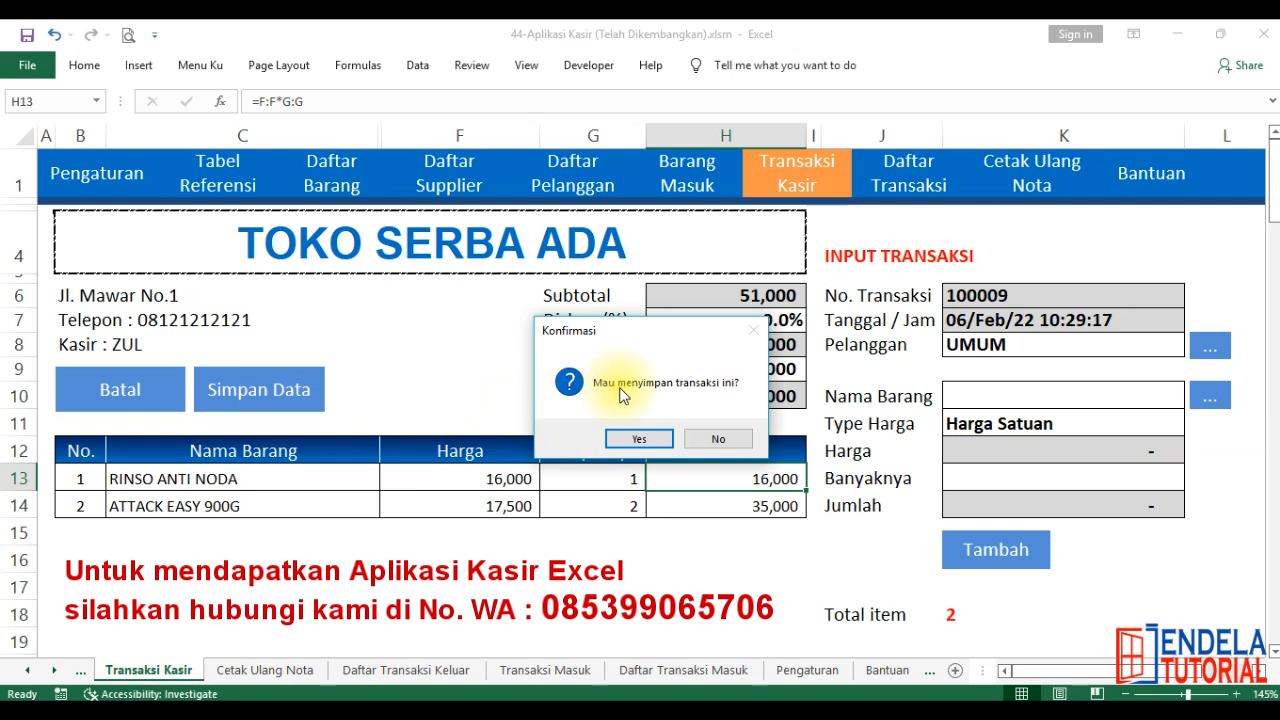
left_click(637, 442)
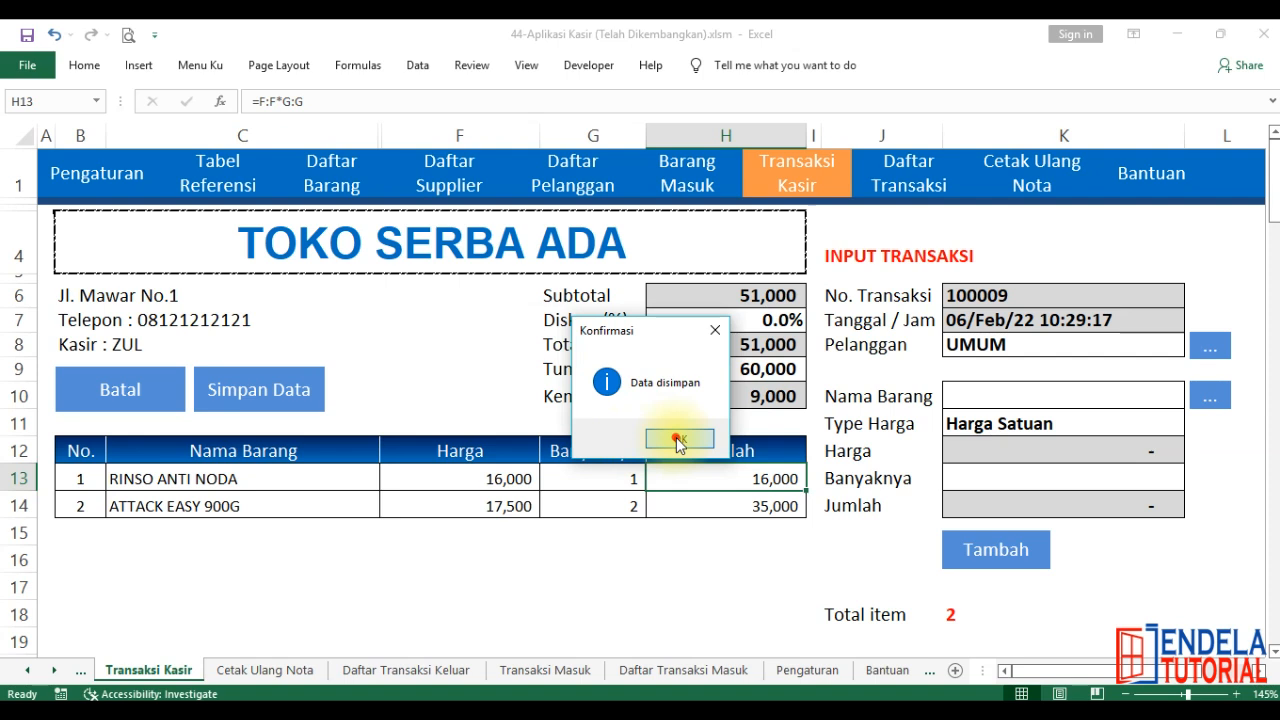
left_click(678, 440)
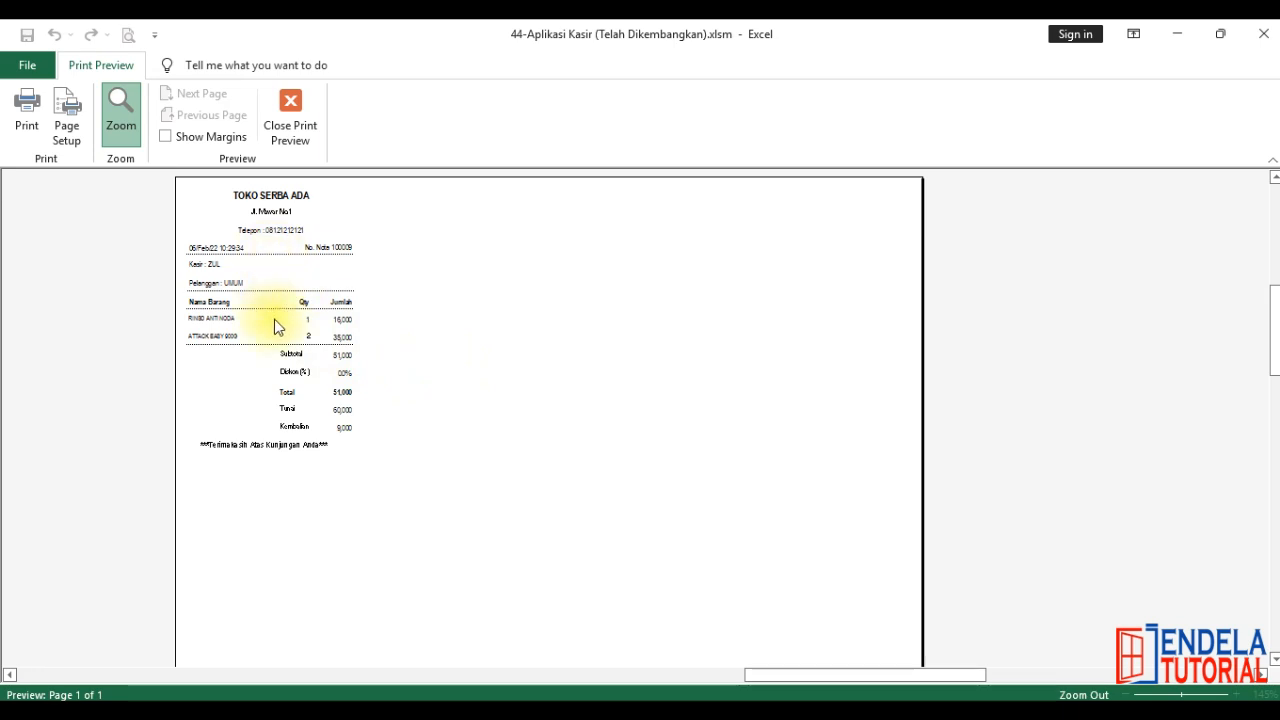
Step: Examine the printed receipt layout in the print preview, and close the preview
scroll(286, 322, "down", 2)
scroll(336, 315, "up", 4)
scroll(300, 318, "down", 1)
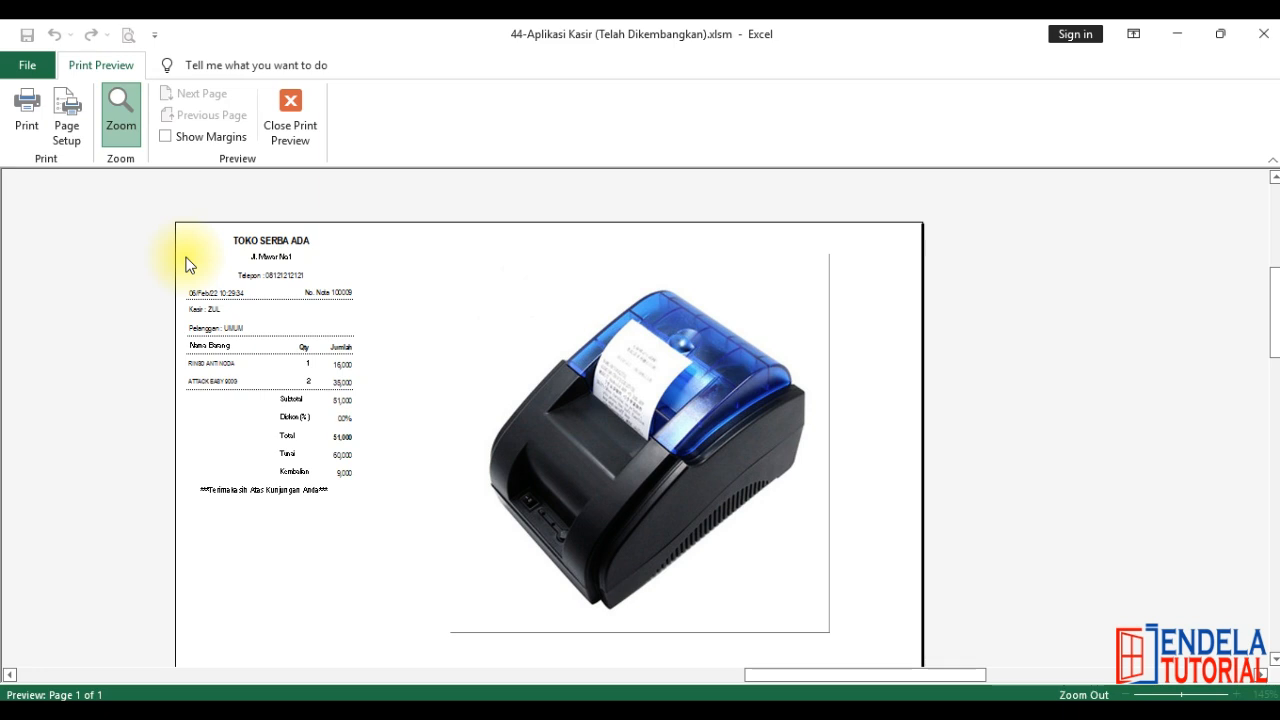
left_click(289, 138)
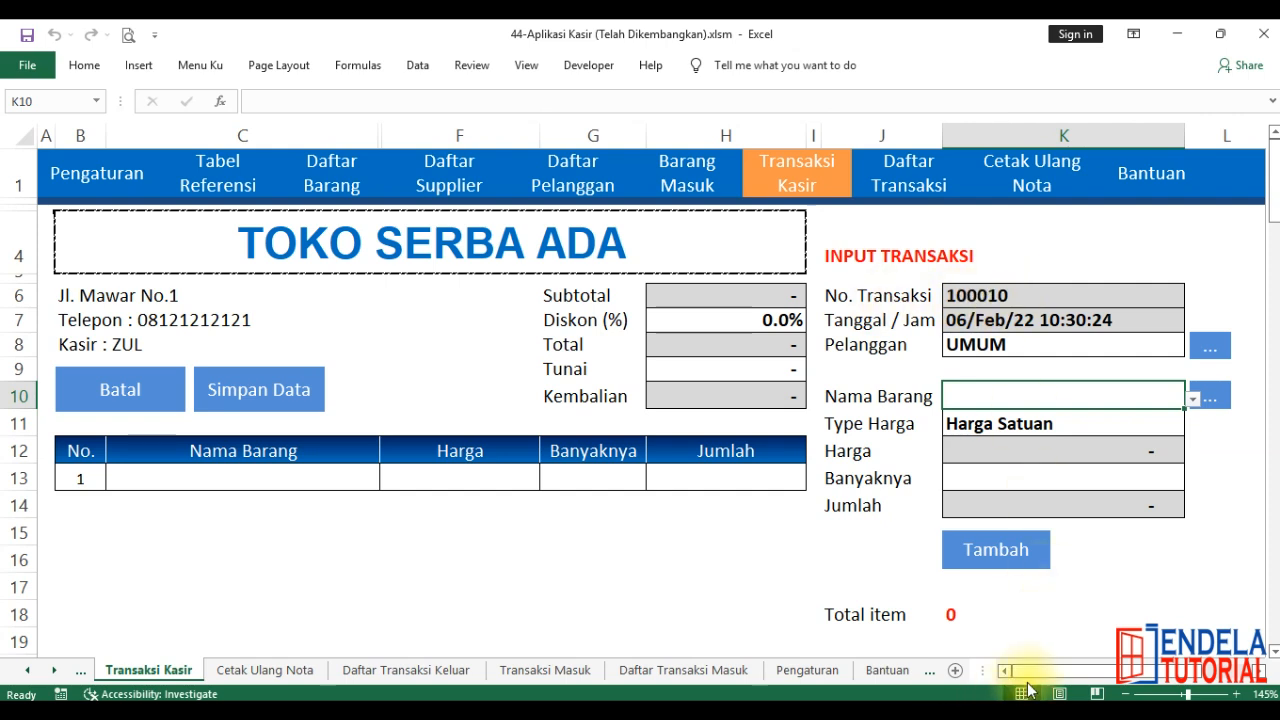
Step: Examine the receipt template cells beside the transaction input form, and return to the cashier form
left_click_drag(1035, 671, 1050, 671)
scroll(1082, 383, "down", 1)
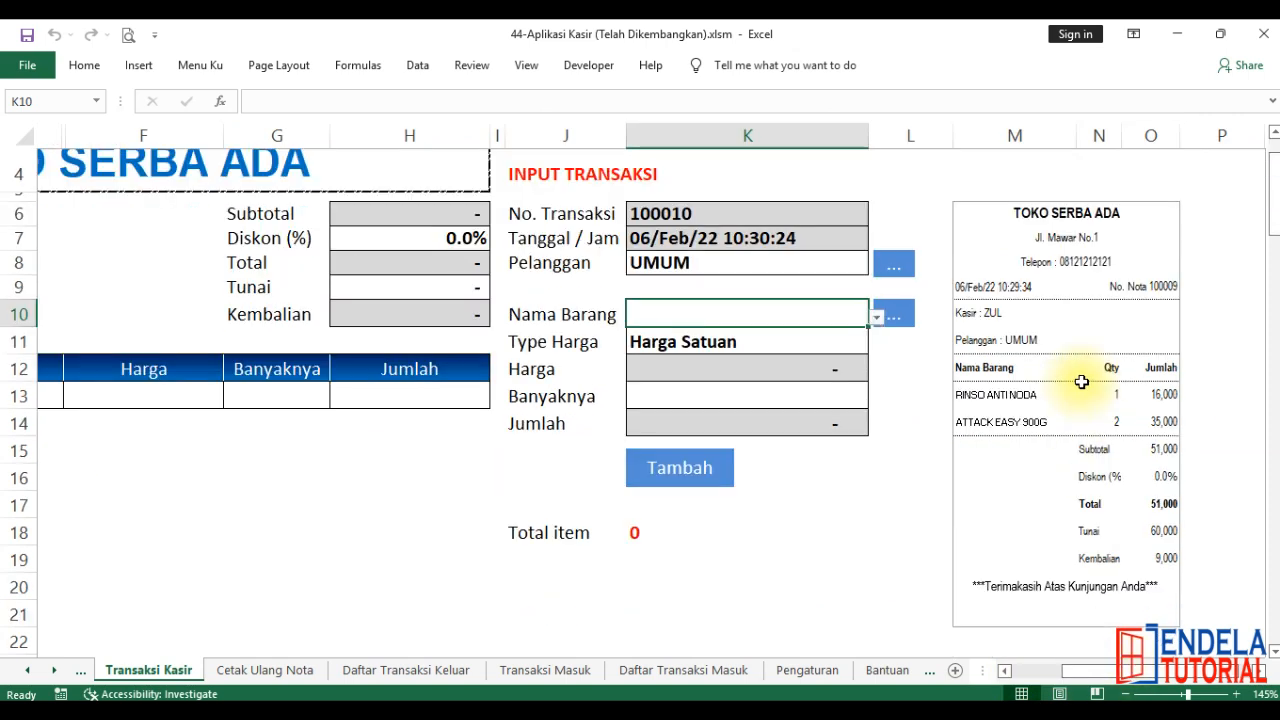
left_click(1064, 234)
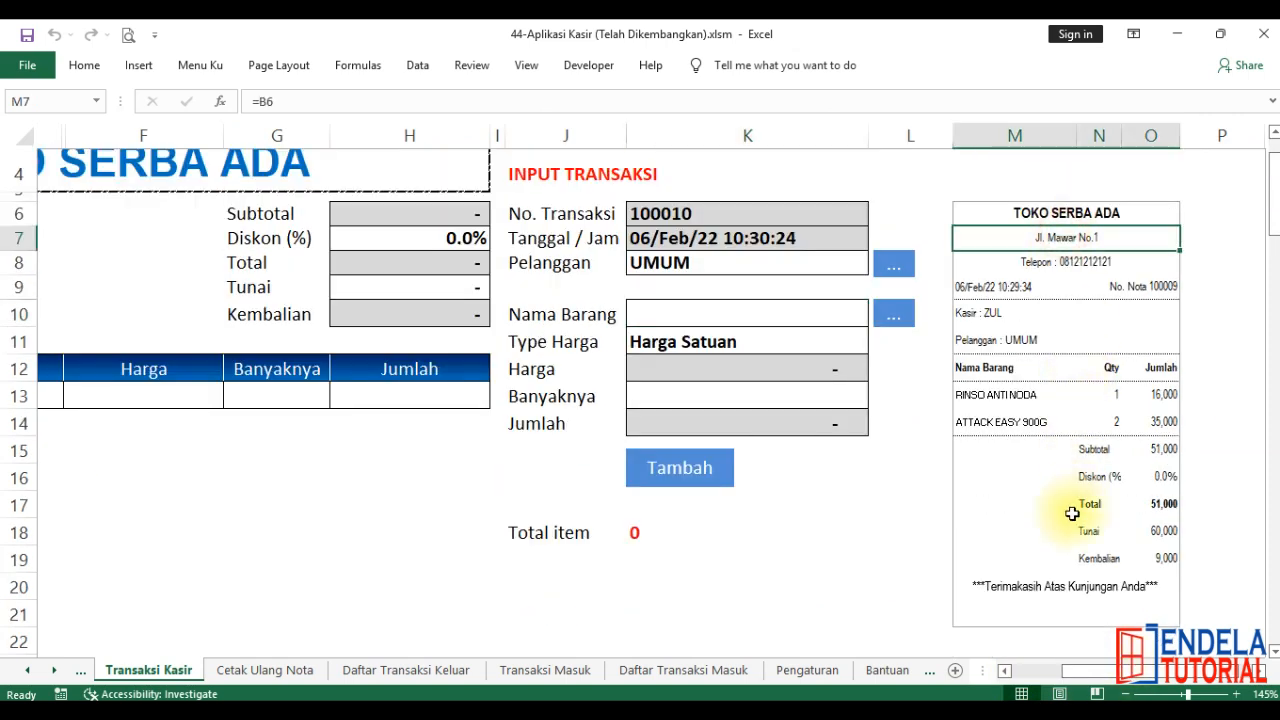
left_click(1062, 555)
left_click(1086, 307)
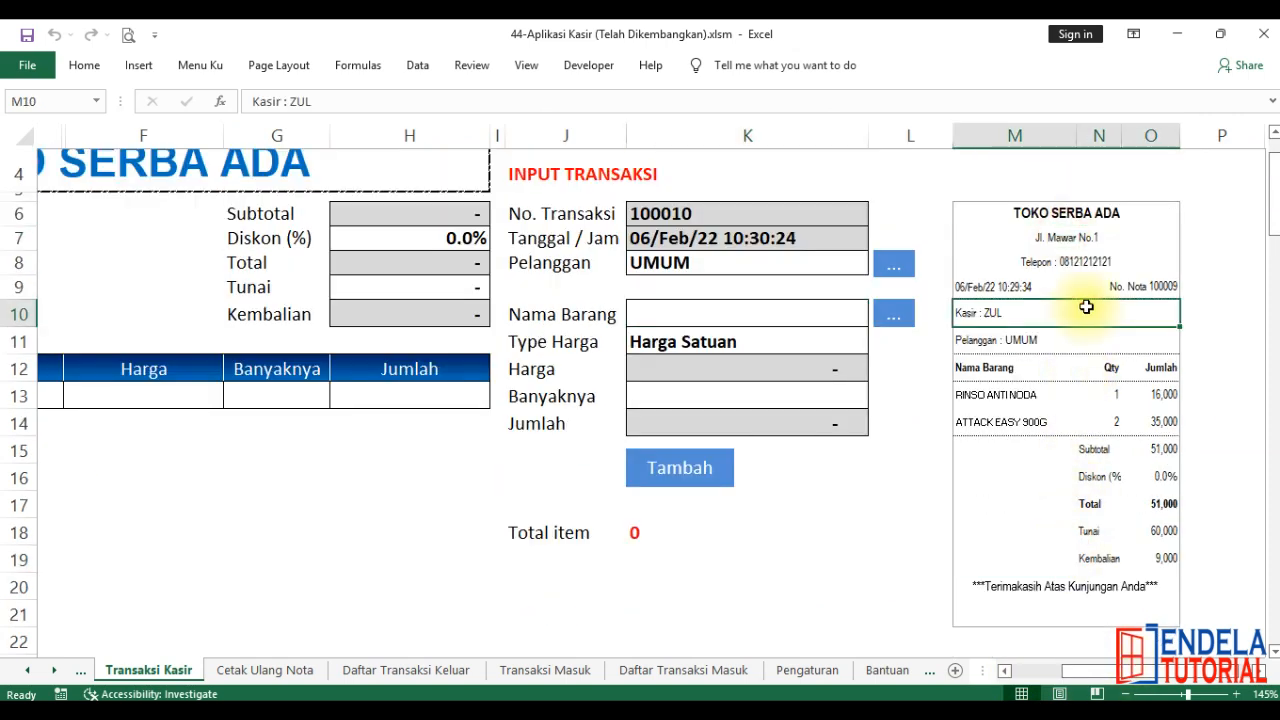
left_click(1038, 671)
scroll(500, 377, "up", 1)
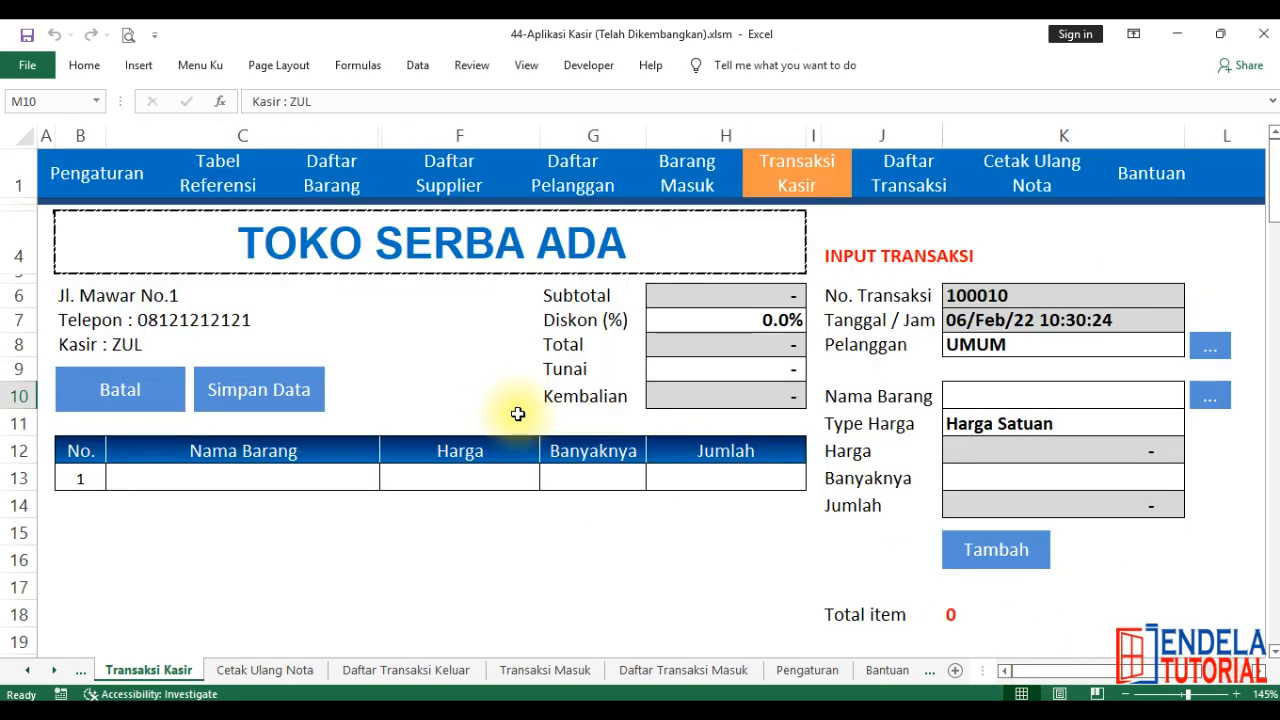
Step: Set the Pelanggan of the new cashier transaction to the second customer in the list
left_click(1063, 397)
left_click(1166, 346)
left_click(1194, 349)
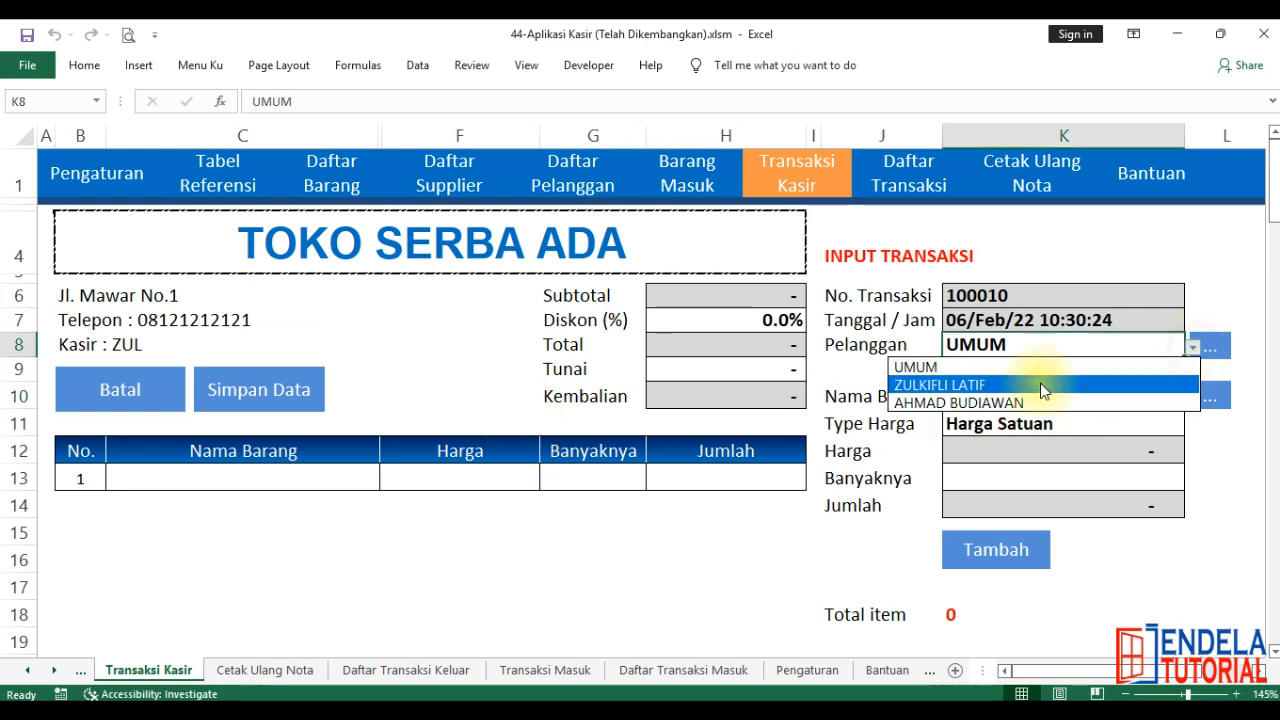
left_click(985, 388)
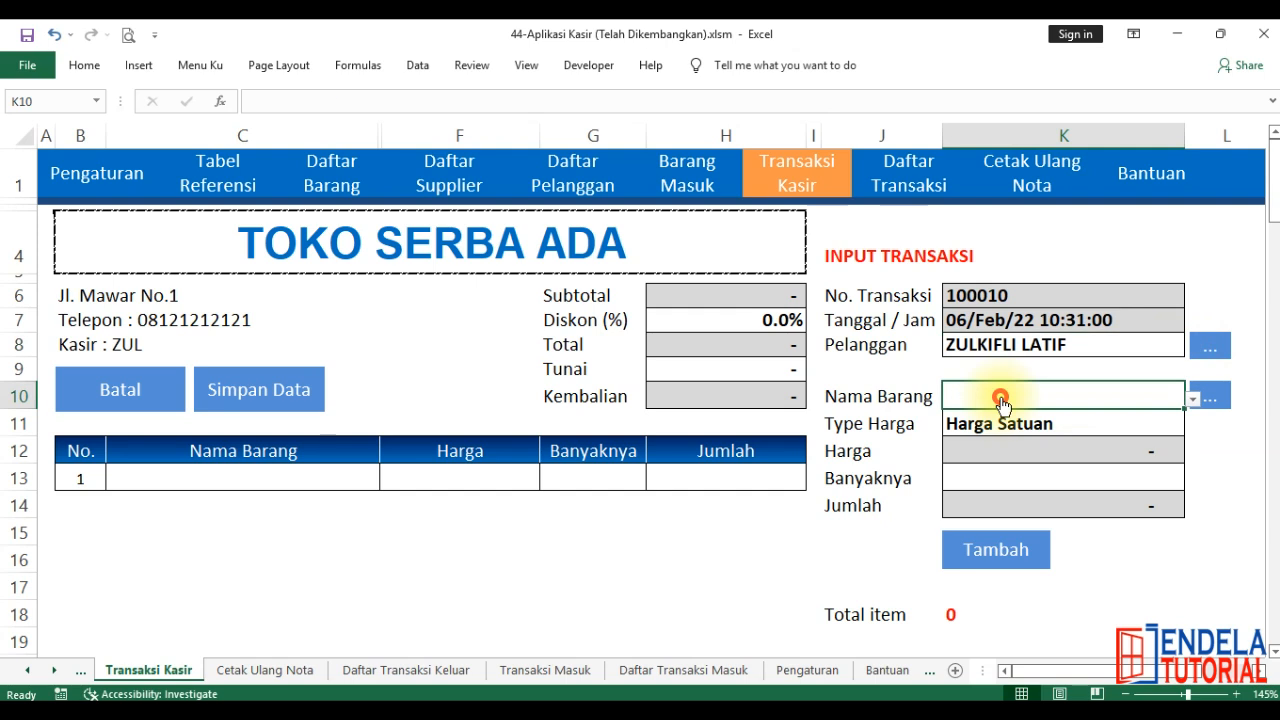
Step: Choose ATTACK SOFTENER 900G from the item search as the Nama Barang of the new transaction
left_click(1211, 397)
mouse_move(846, 280)
left_mouse_down()
mouse_move(846, 397)
mouse_move(852, 274)
left_mouse_up()
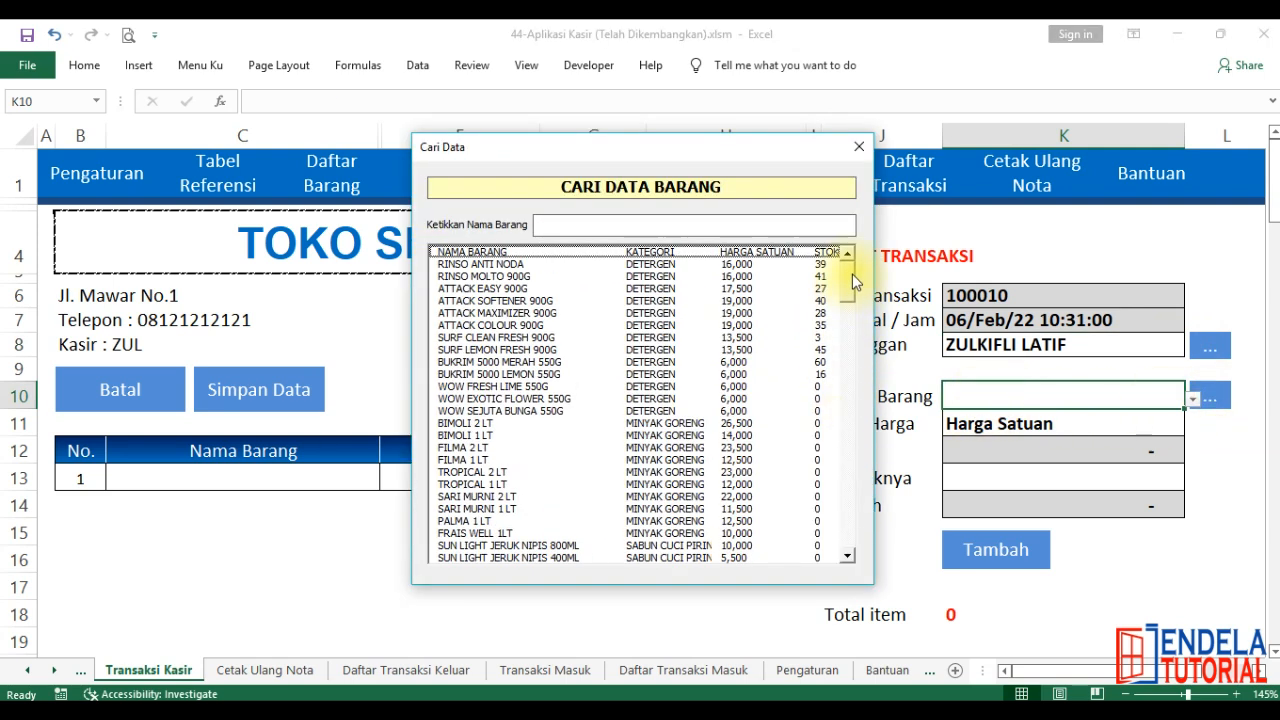
left_click(500, 300)
double_click(500, 300)
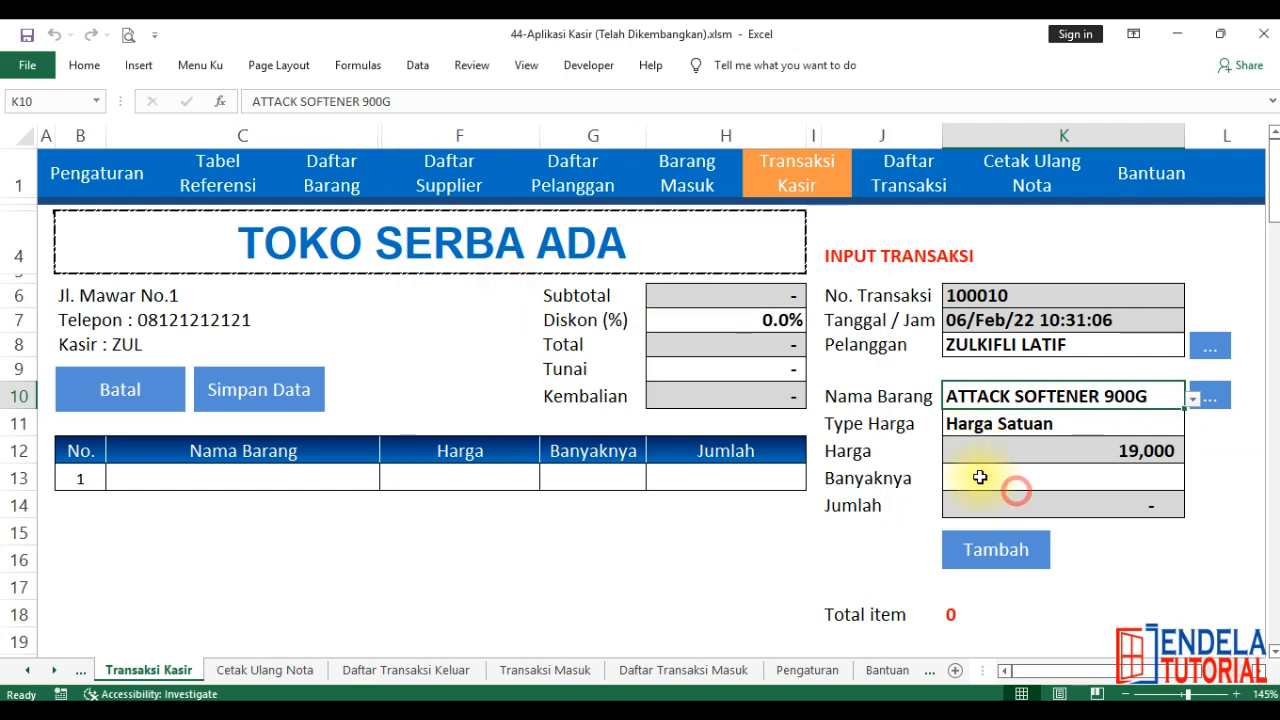
Step: Try to enter the letter f as the Banyaknya of ATTACK SOFTENER 900G
left_click(978, 484)
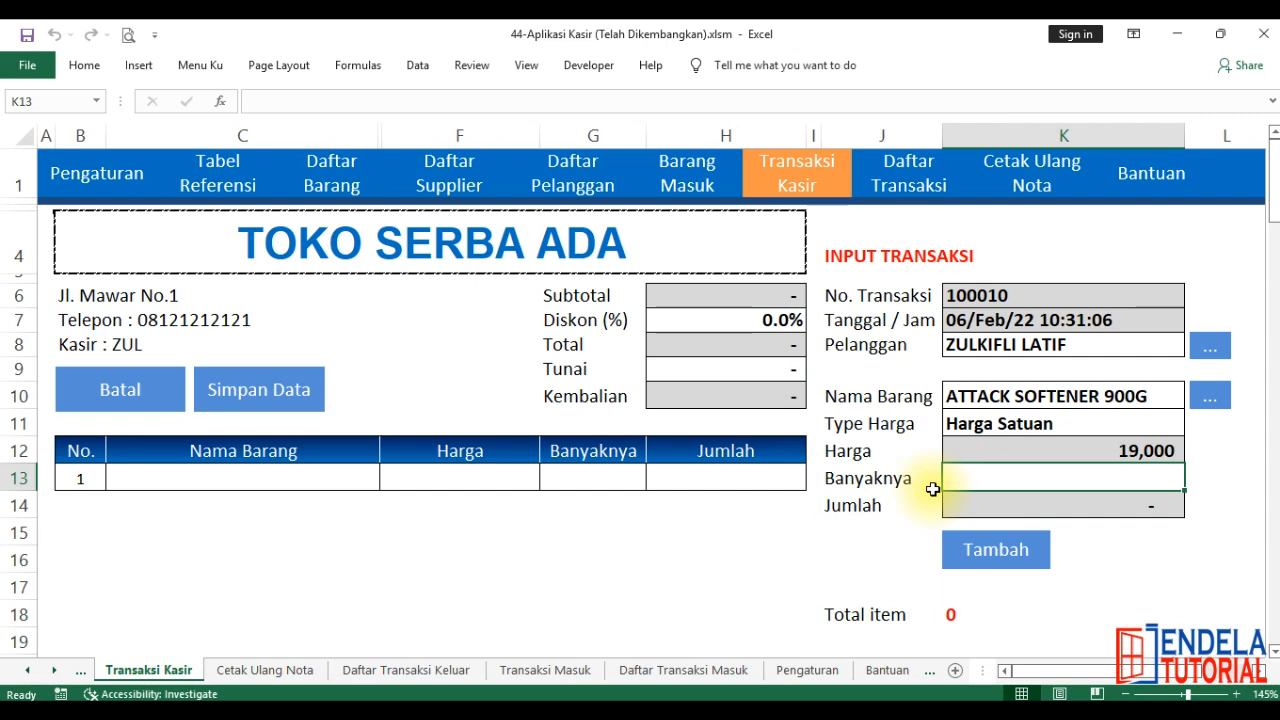
type("f")
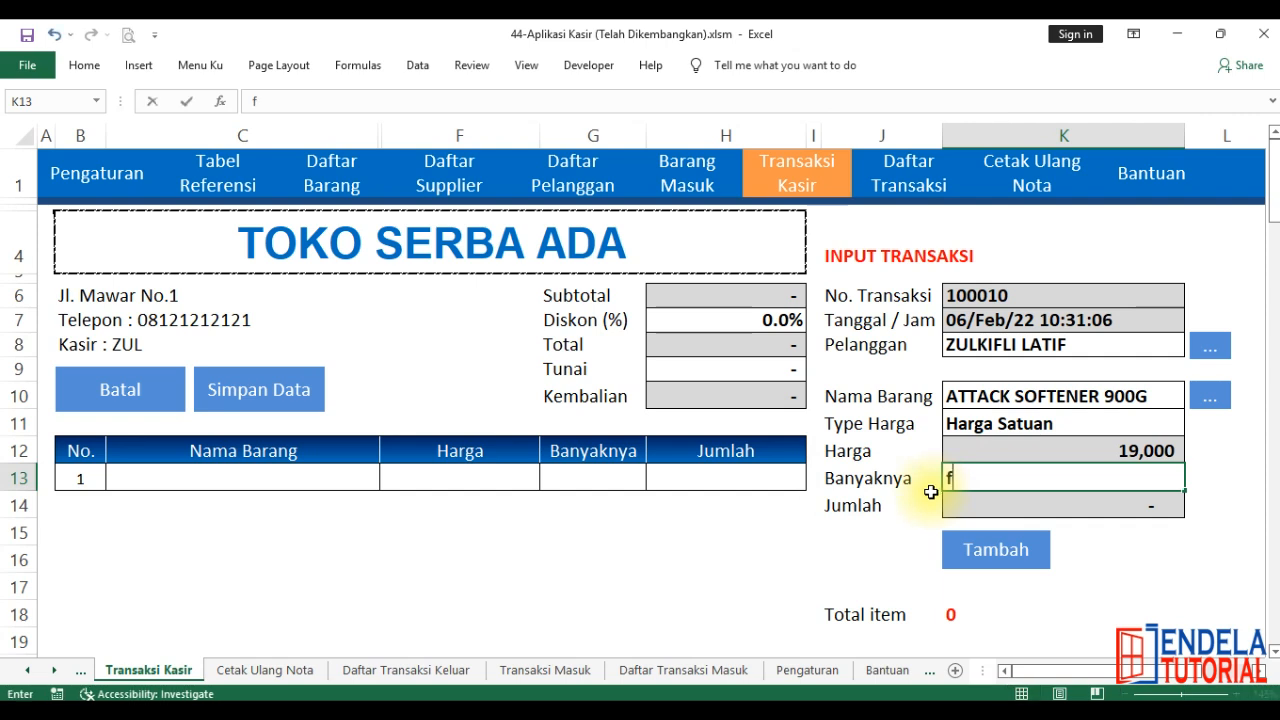
key("Return")
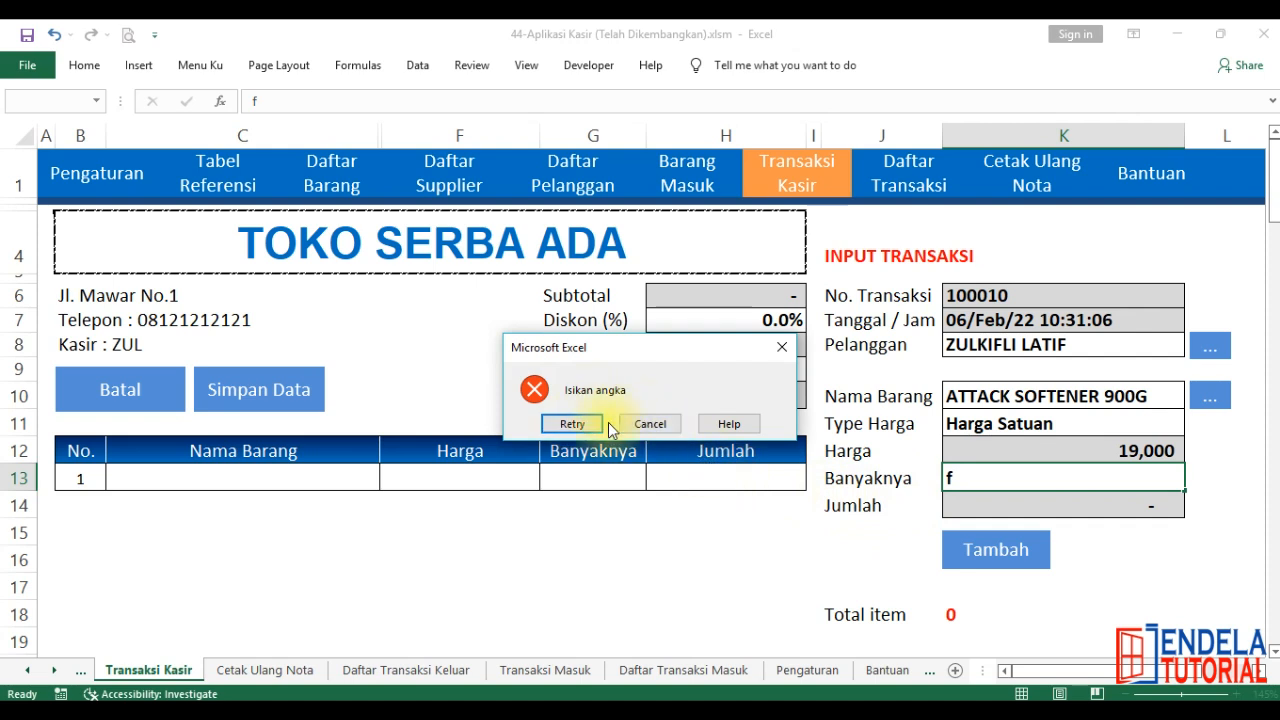
left_click(645, 423)
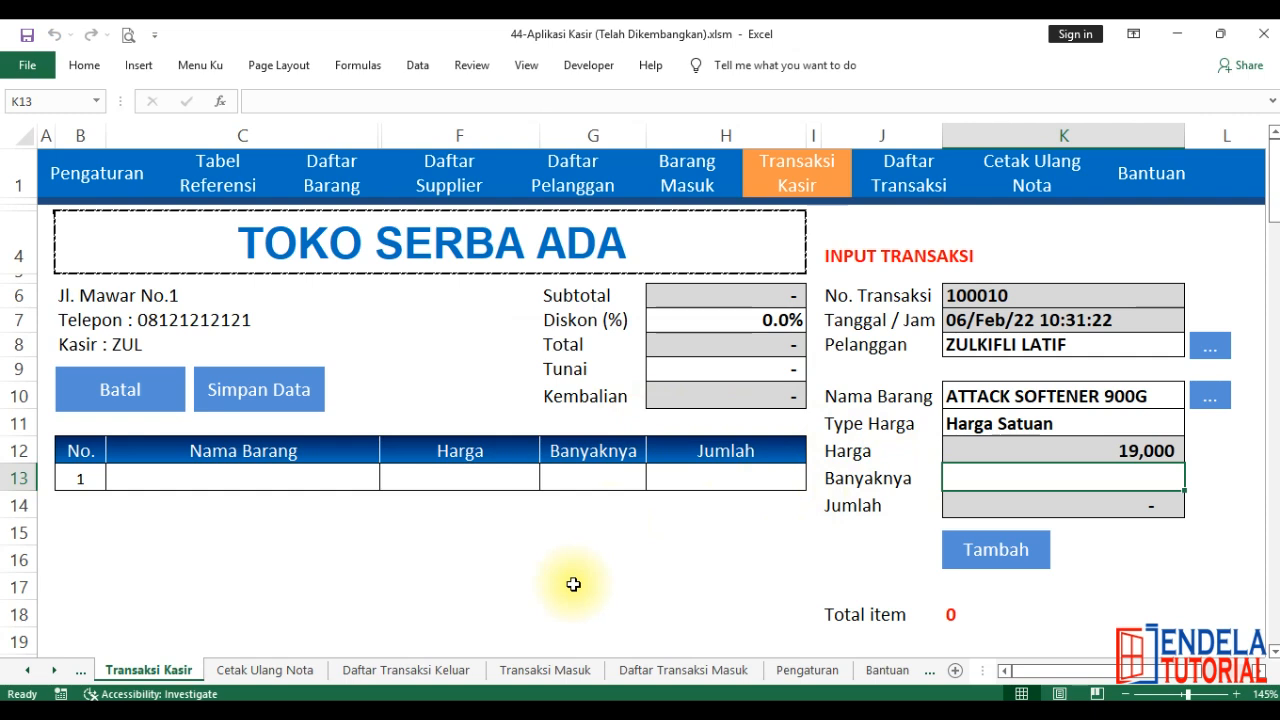
Step: Set the Banyaknya of ATTACK SOFTENER 900G to 4 and add the item to the receipt
type("4")
key("Return")
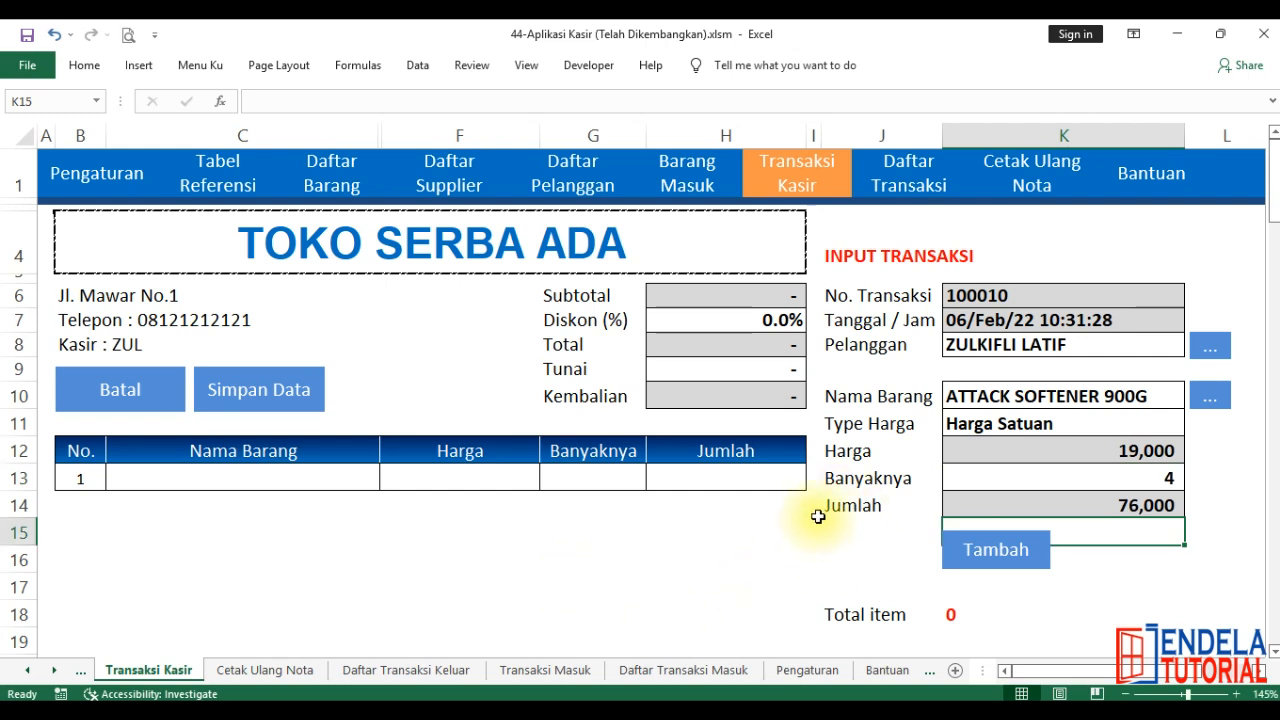
left_click(981, 560)
Step: Choose SURF CLEAN FRESH 900G from the item search as the next Nama Barang
left_click(1210, 400)
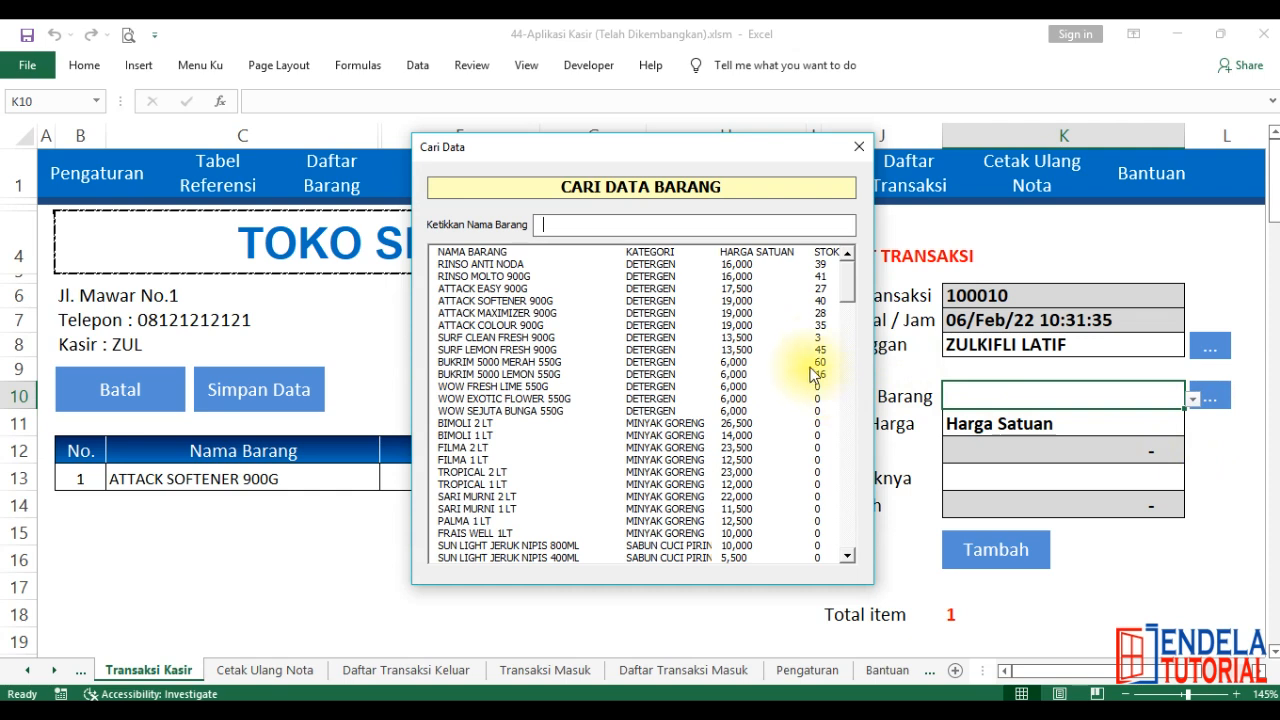
left_click(505, 341)
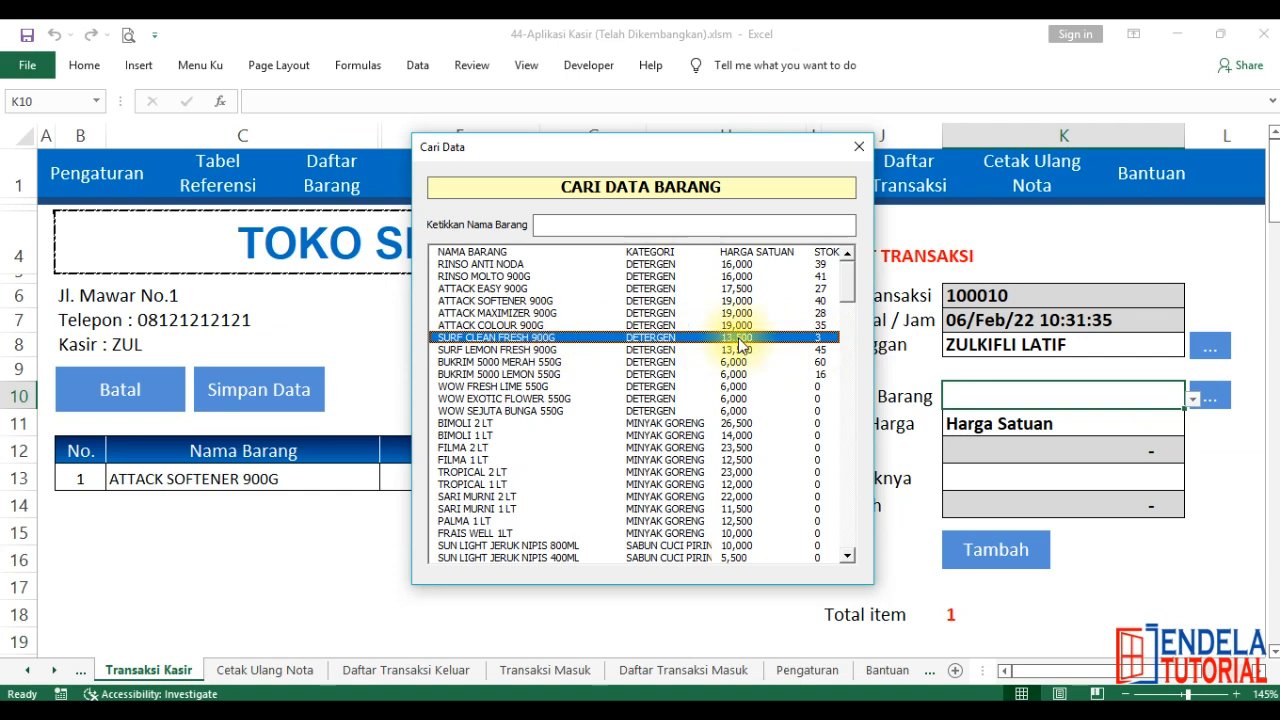
double_click(821, 341)
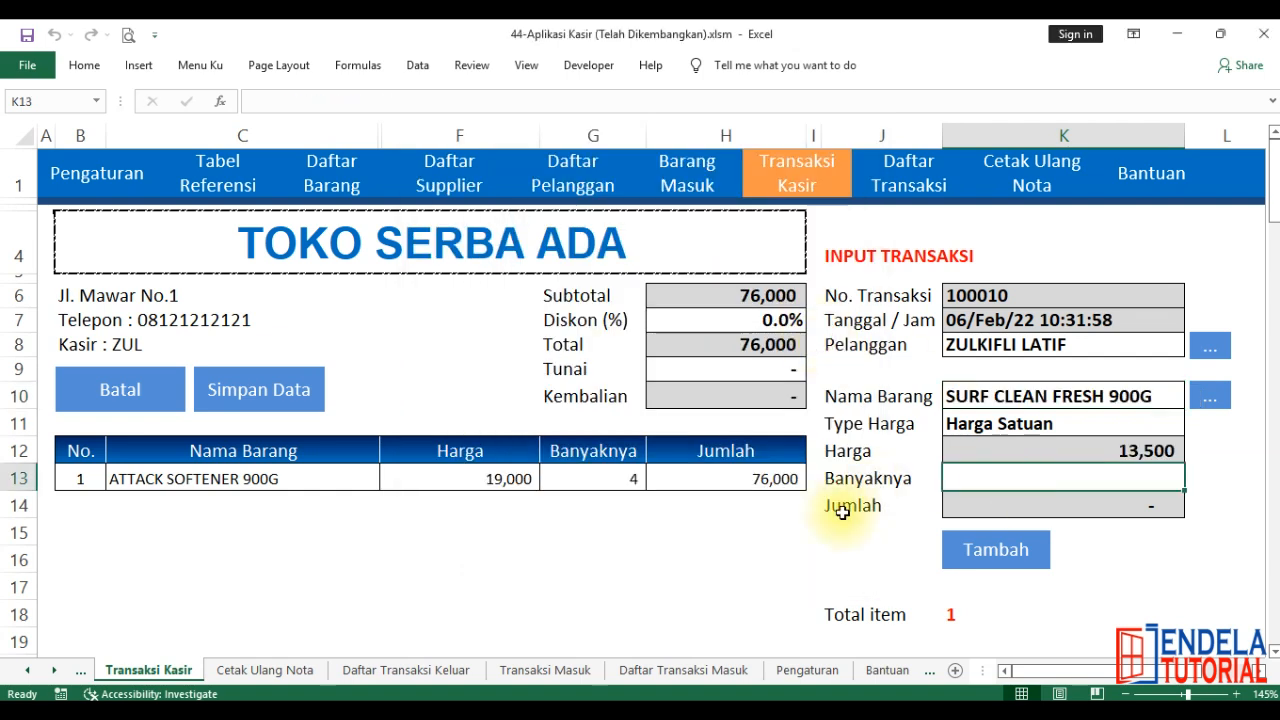
Step: Try to add SURF CLEAN FRESH 900G to the receipt with a Banyaknya of 4
type("4")
key("Return")
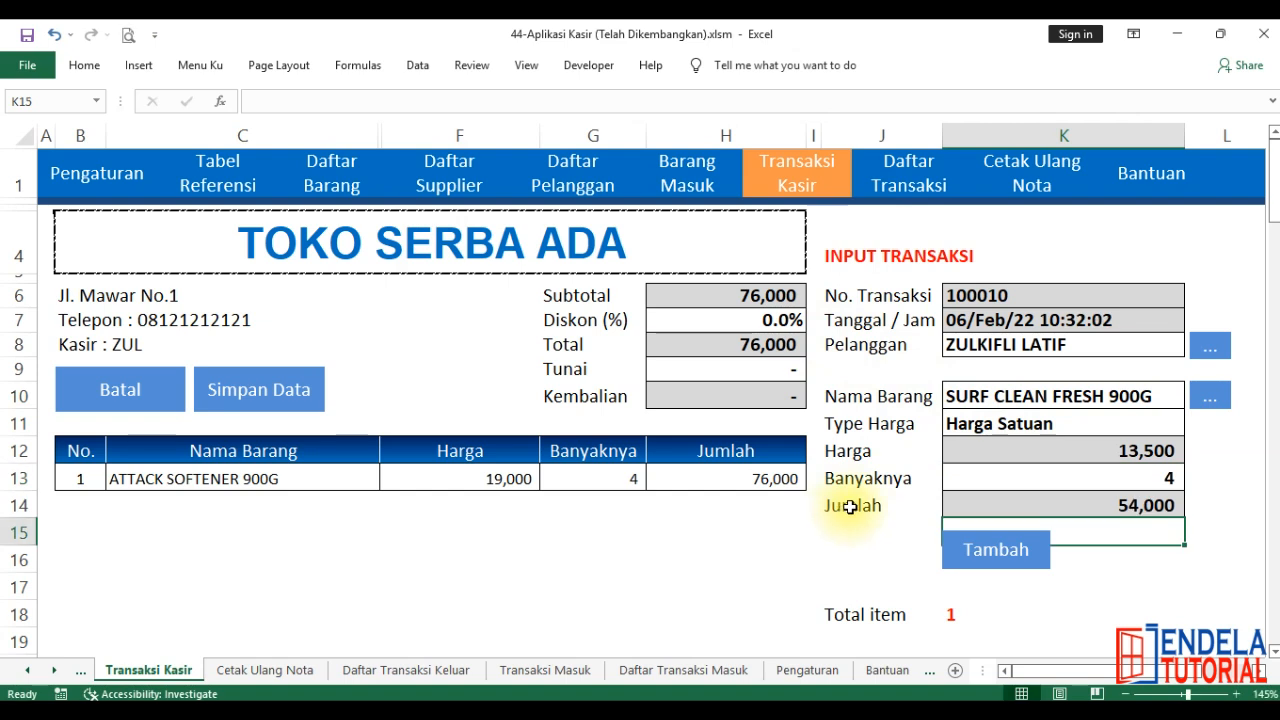
left_click(968, 545)
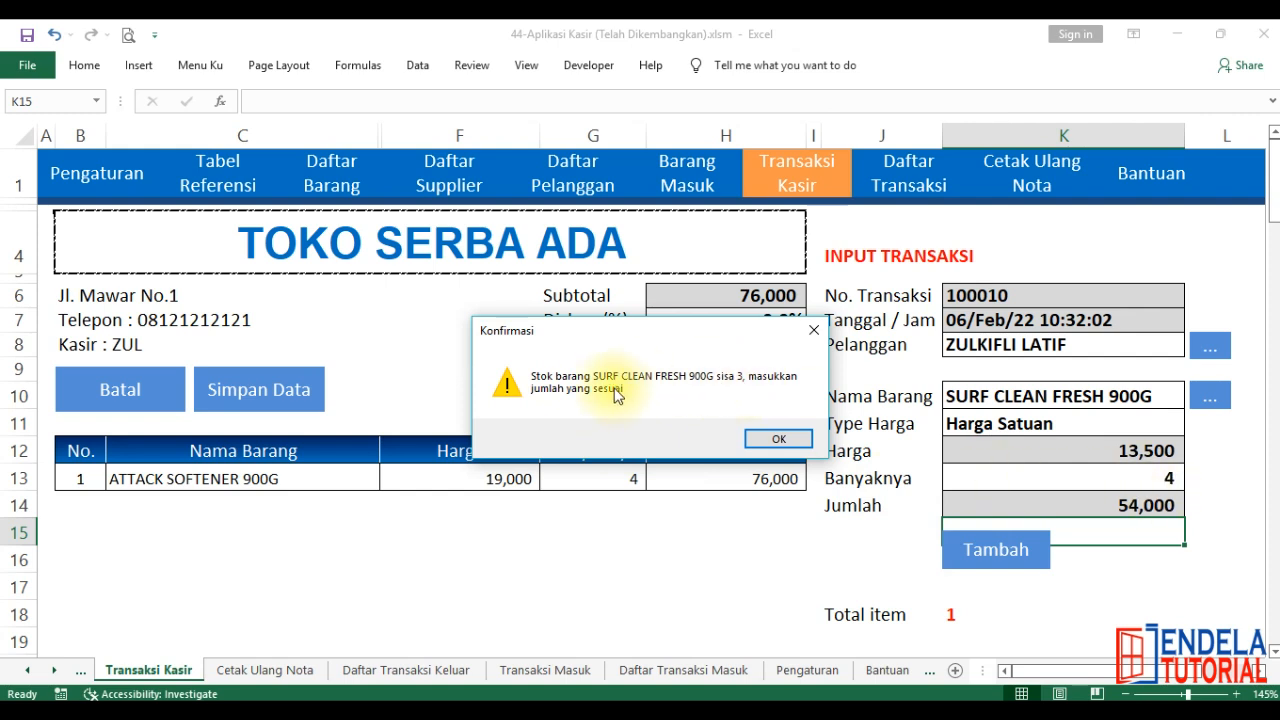
left_click(780, 442)
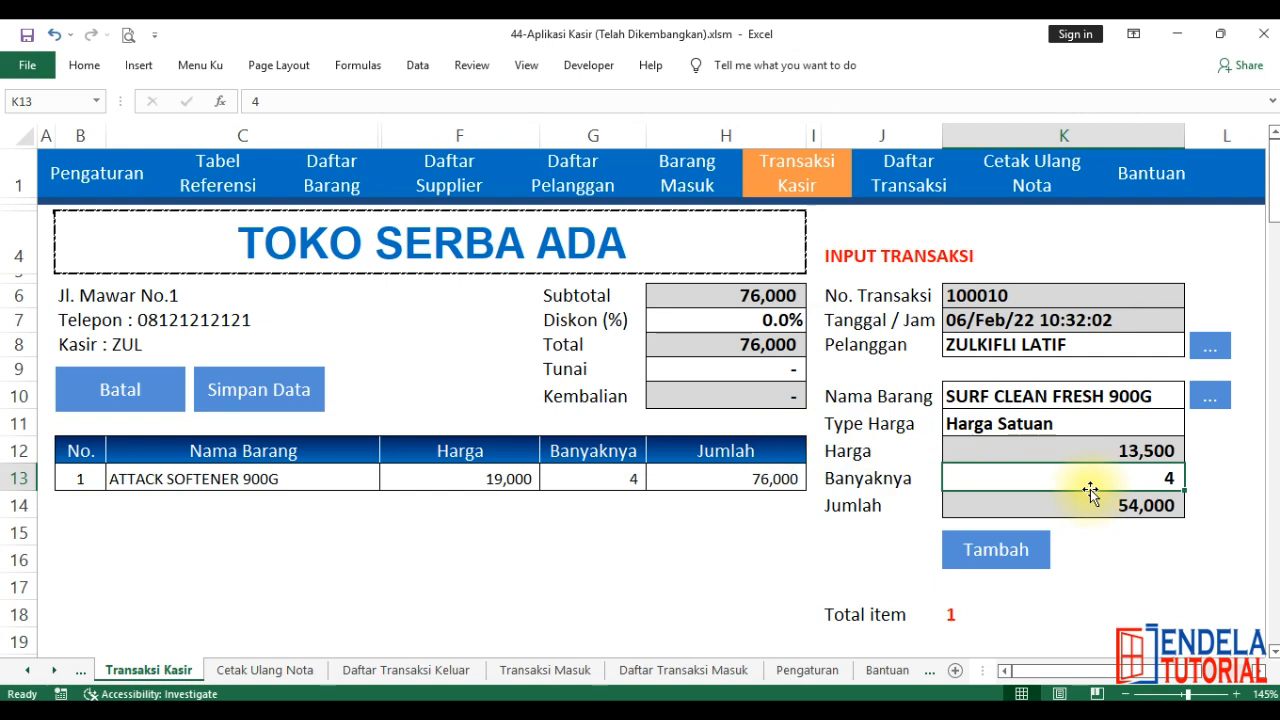
Step: Set the Banyaknya of SURF CLEAN FRESH 900G to 3 and add the item to the receipt
type("3")
key("Return")
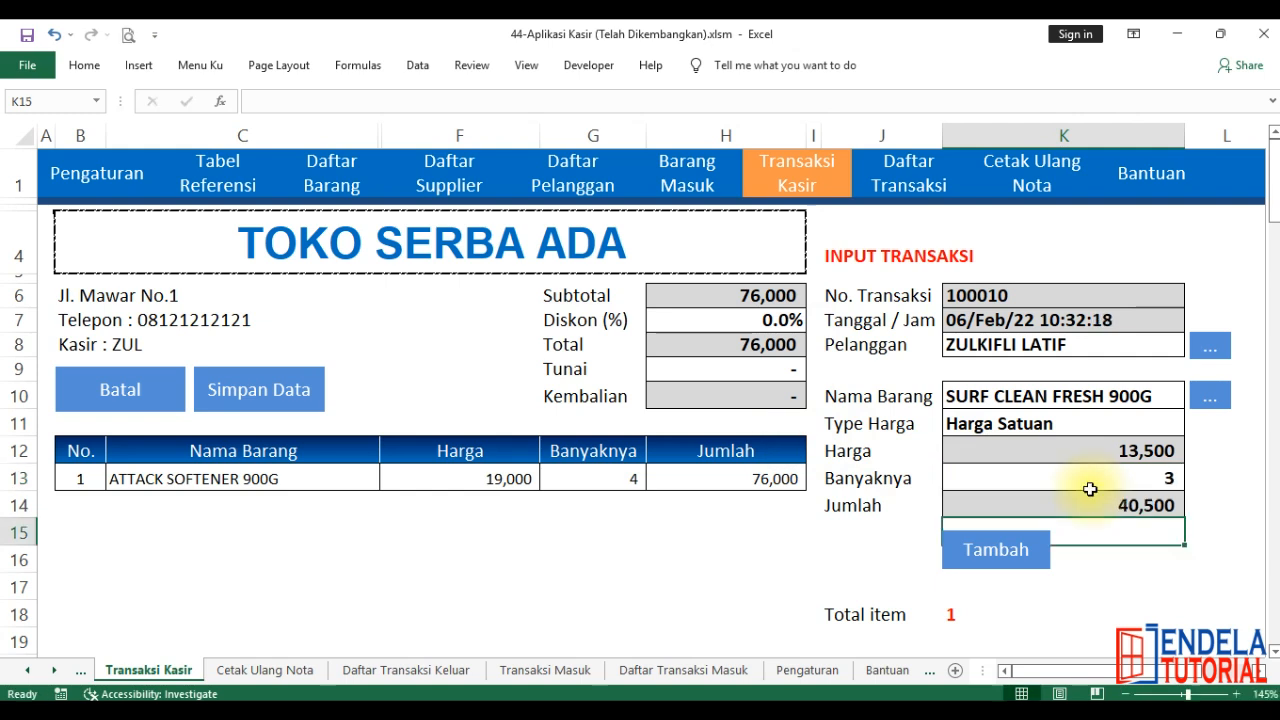
left_click(1026, 553)
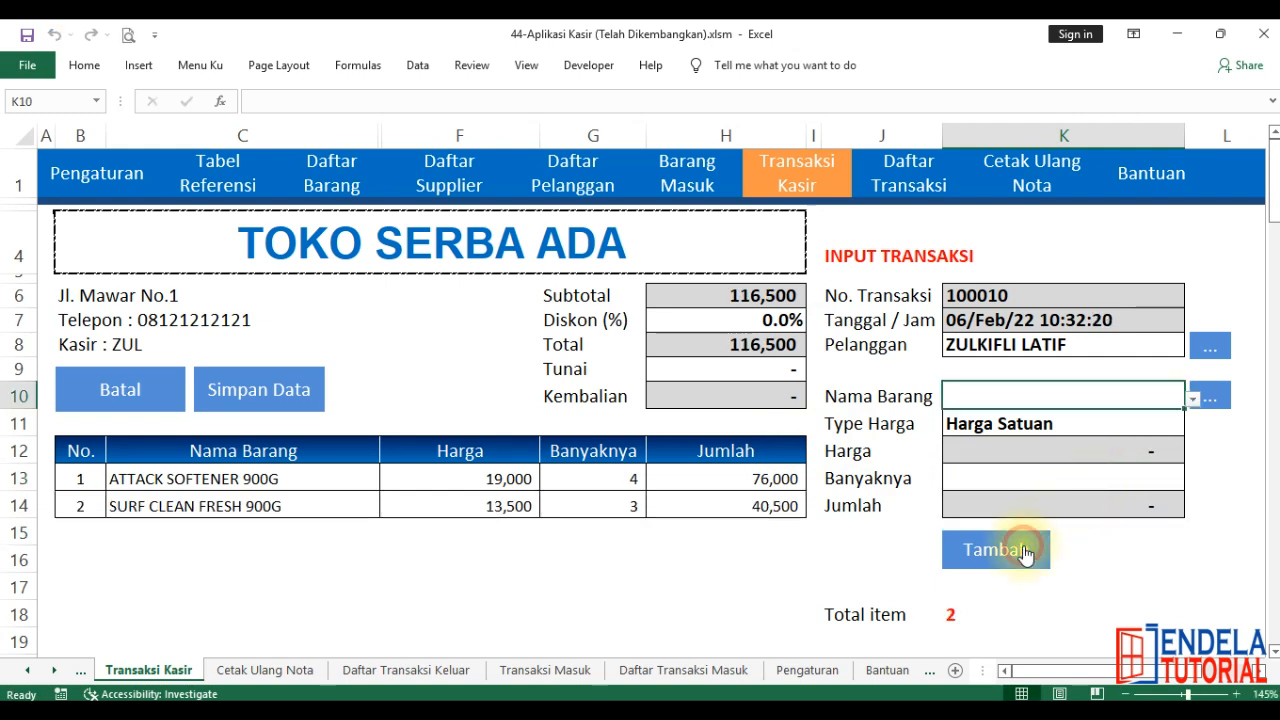
Step: Choose WOW SEJUTA BUNGA 550G from the item search as the Nama Barang
left_click(1218, 400)
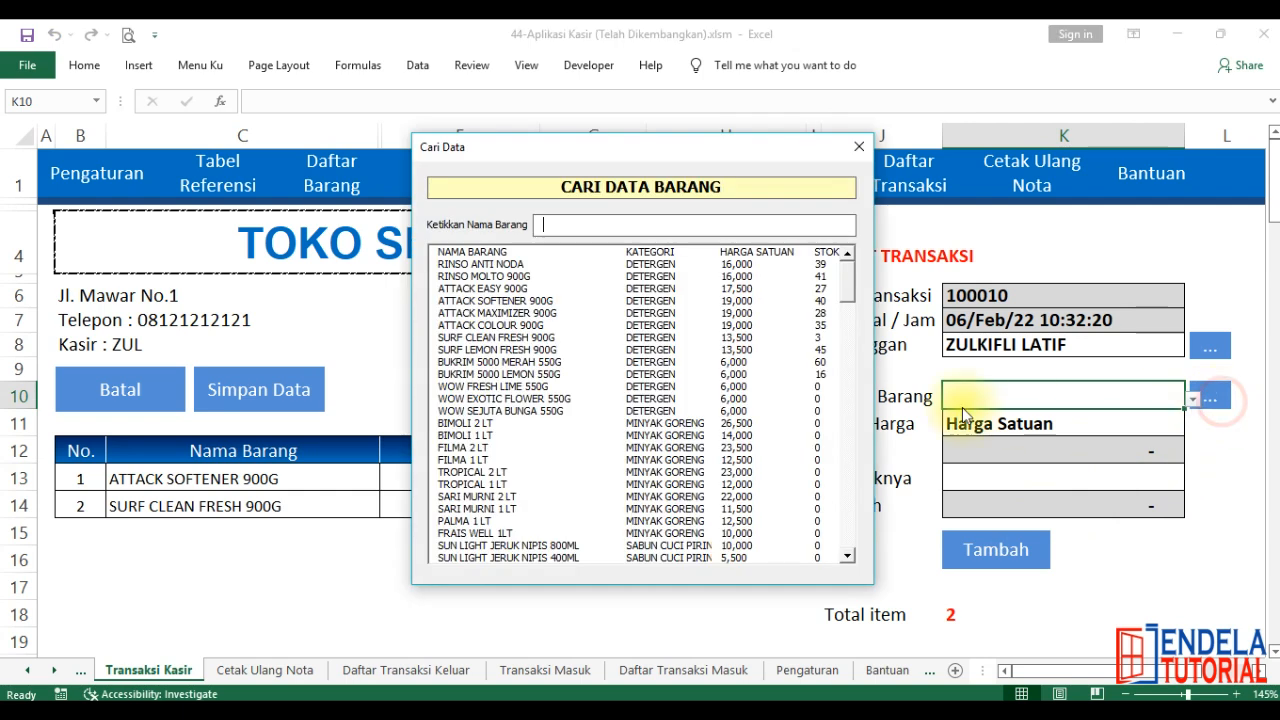
left_click(692, 411)
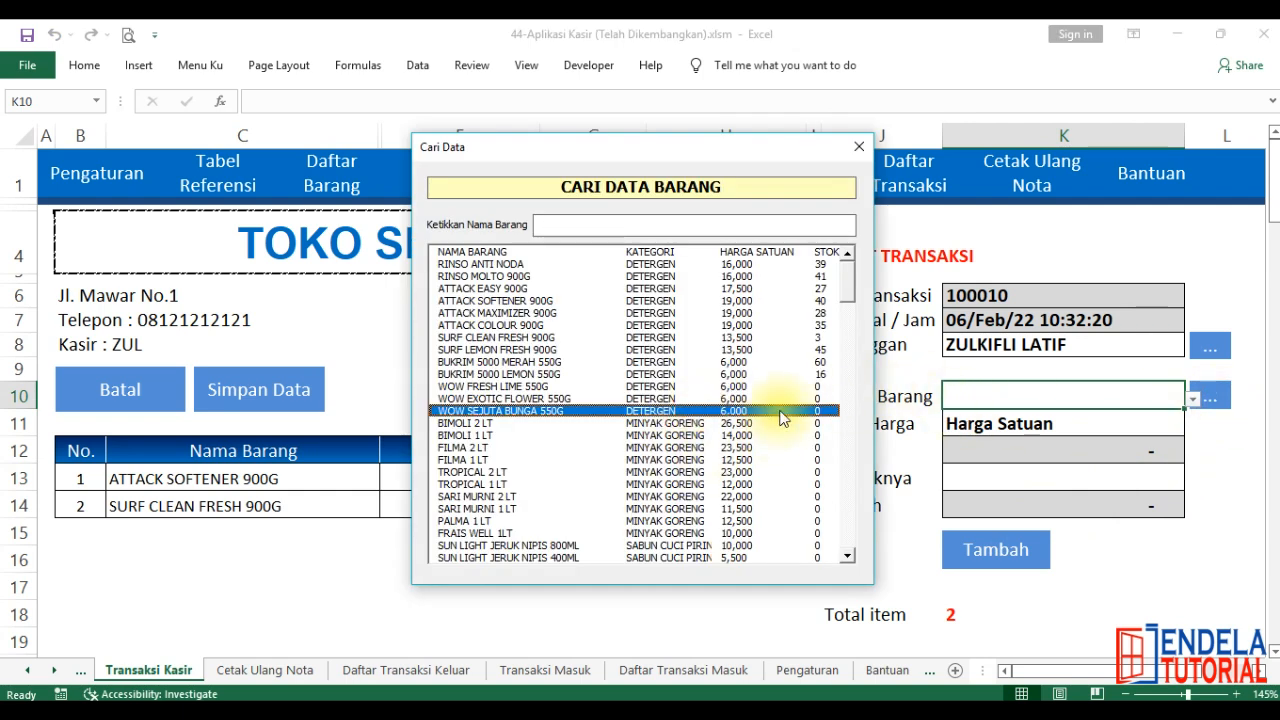
left_click(575, 458)
left_click(505, 411)
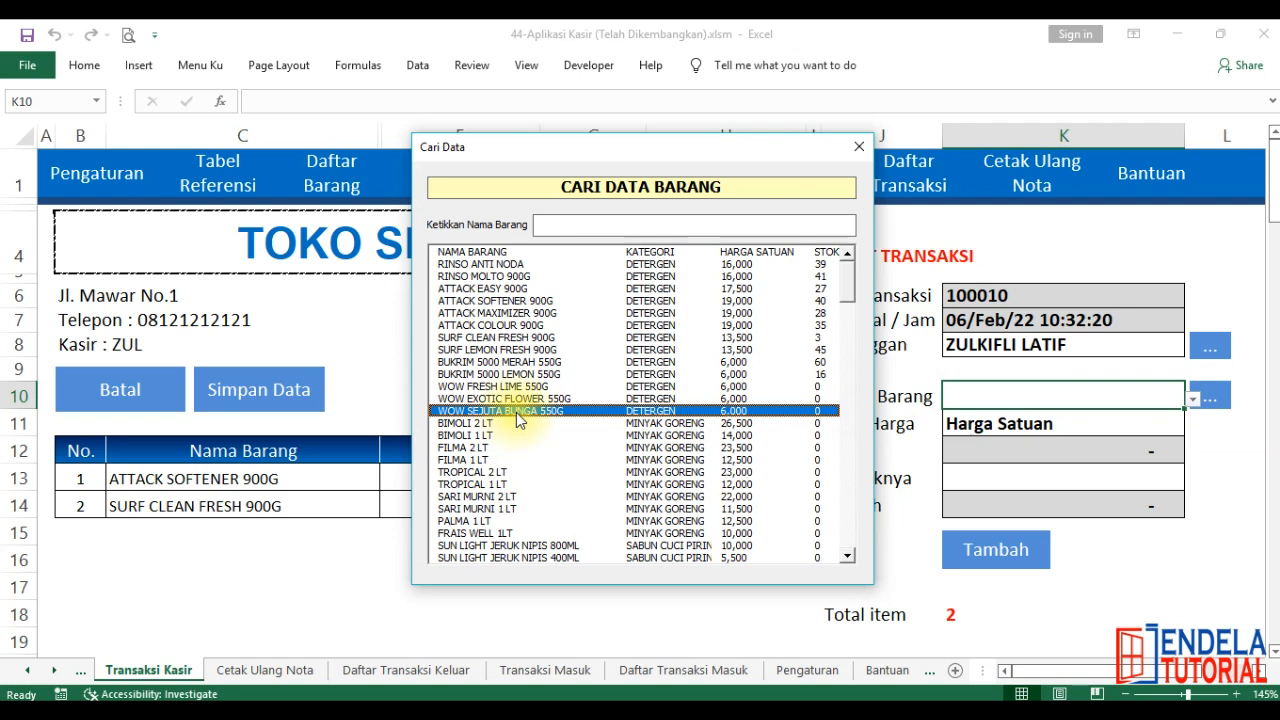
double_click(510, 411)
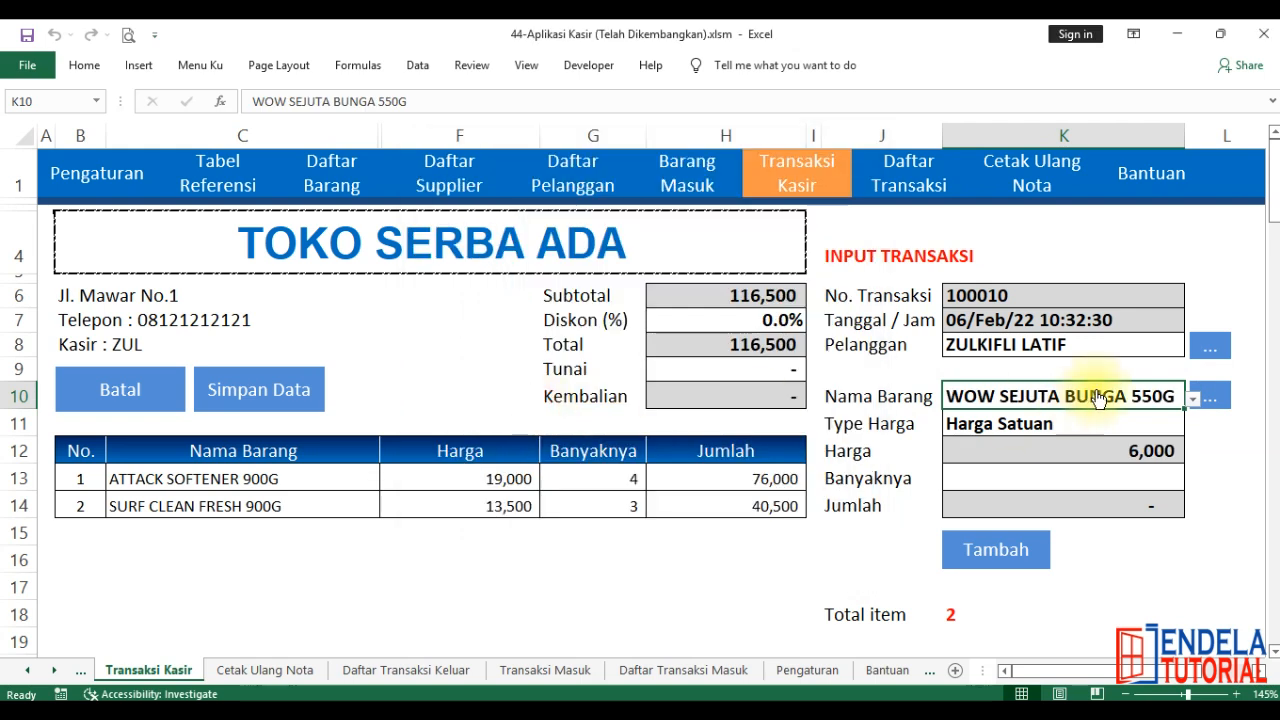
Step: Set the Banyaknya to 2 and try to add WOW SEJUTA BUNGA 550G to the receipt
left_click(986, 479)
type("2")
key("Return")
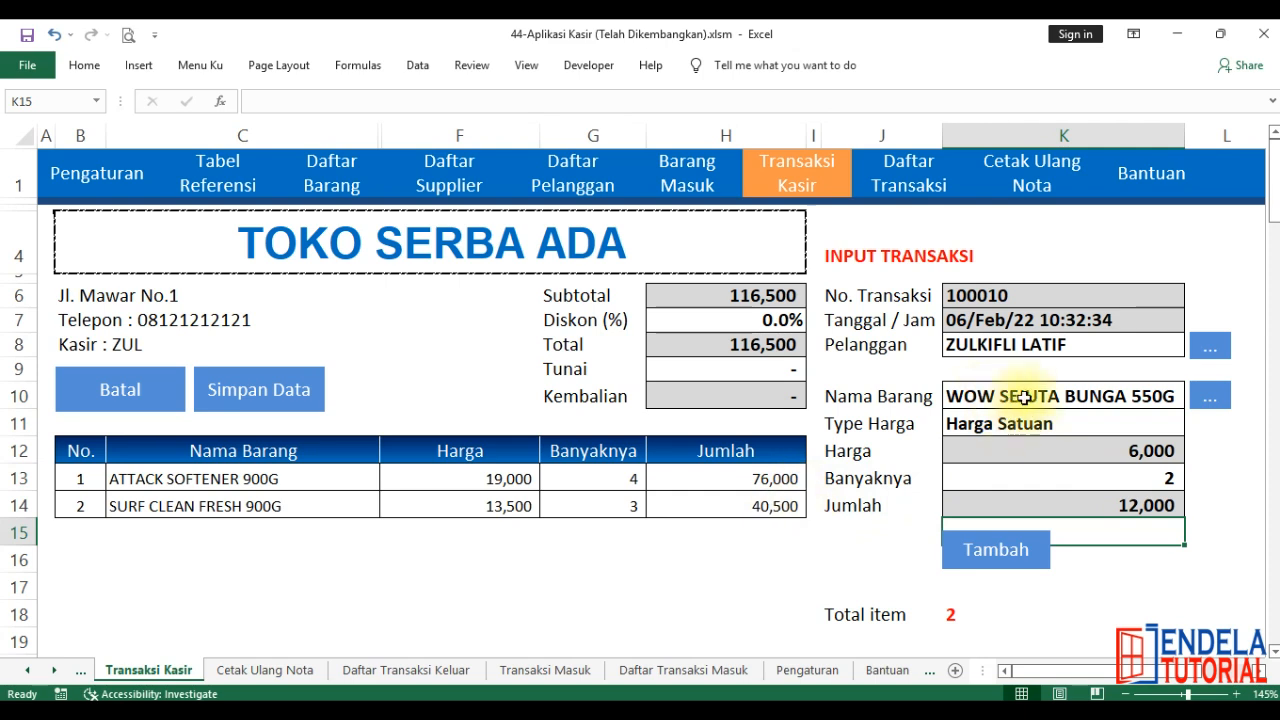
left_click(1013, 549)
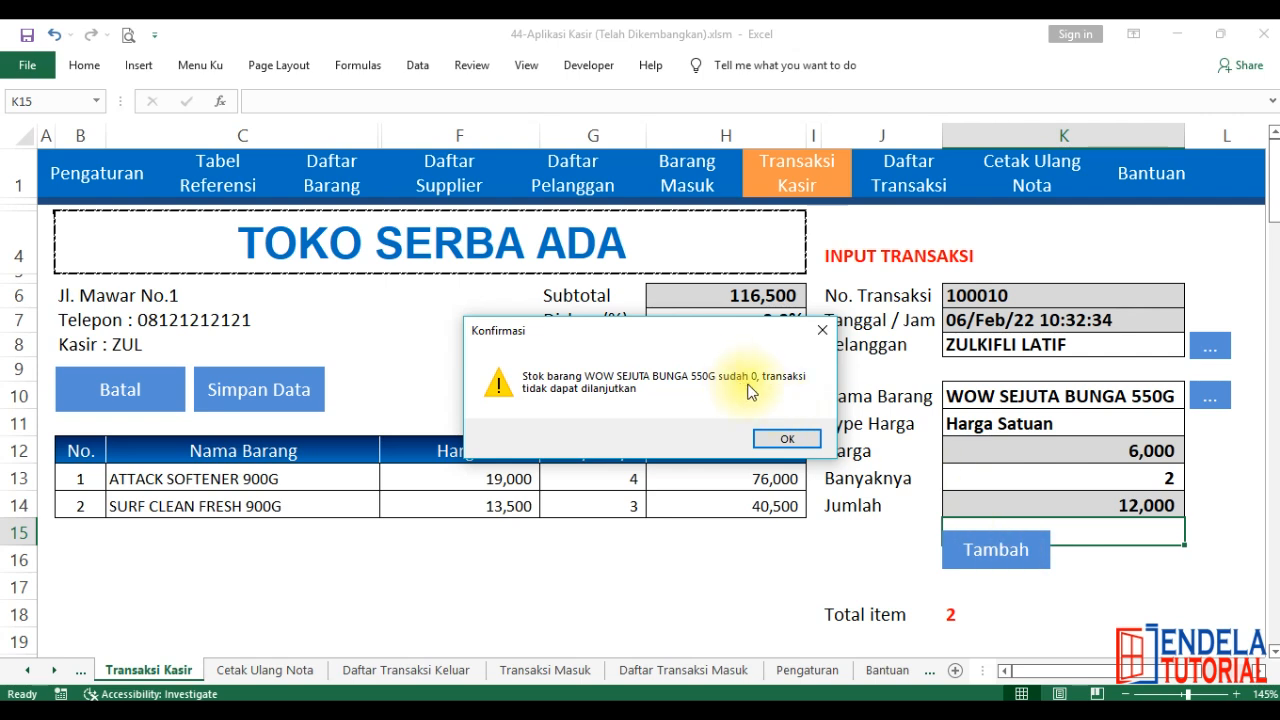
left_click(784, 445)
Step: Replace the Nama Barang with ATTACK SOFTENER 900G from the item search and add it to the receipt
left_click(1209, 397)
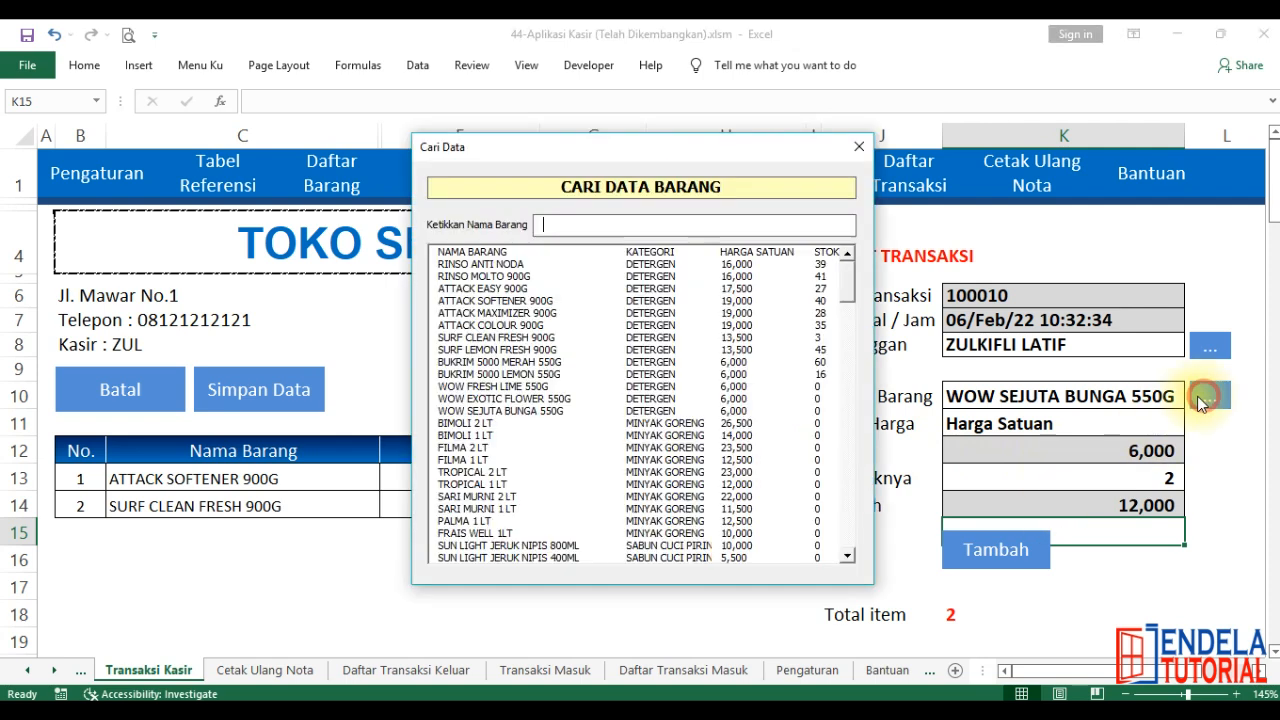
double_click(545, 300)
left_click(998, 549)
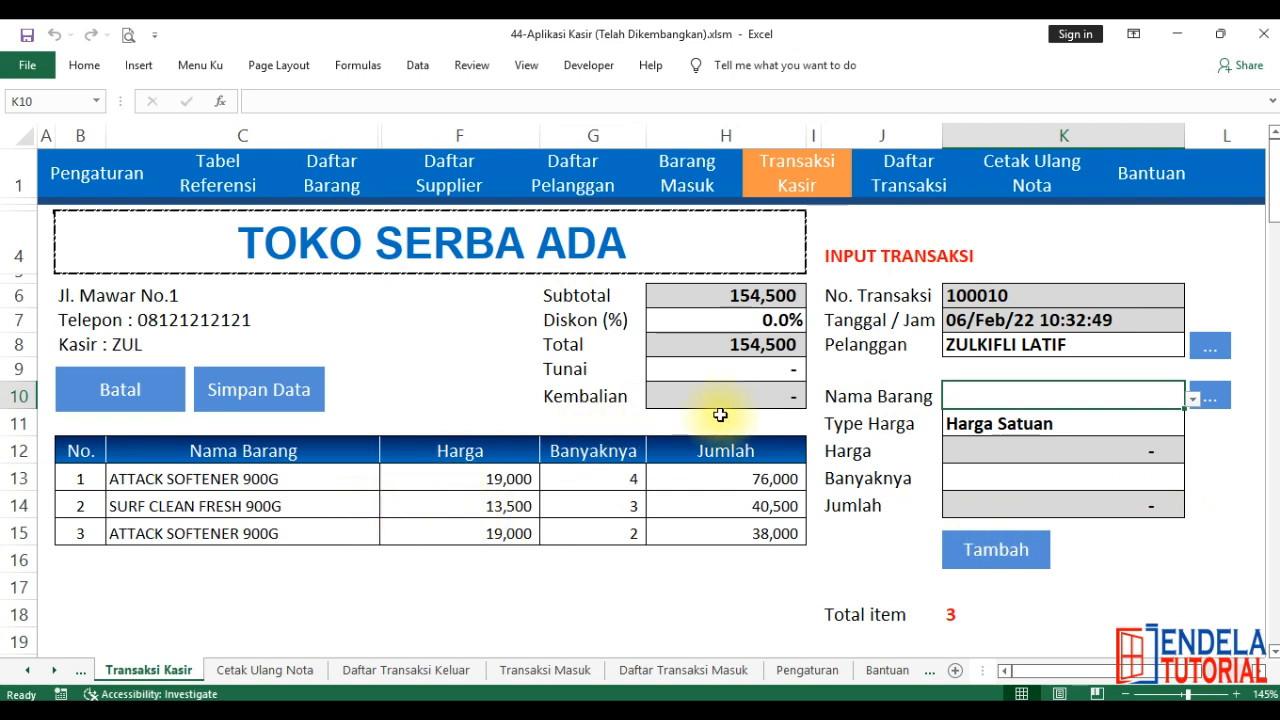
Step: Change the payment method from Tunai to Gopay and enter 154,500 as the amount paid
left_click(590, 370)
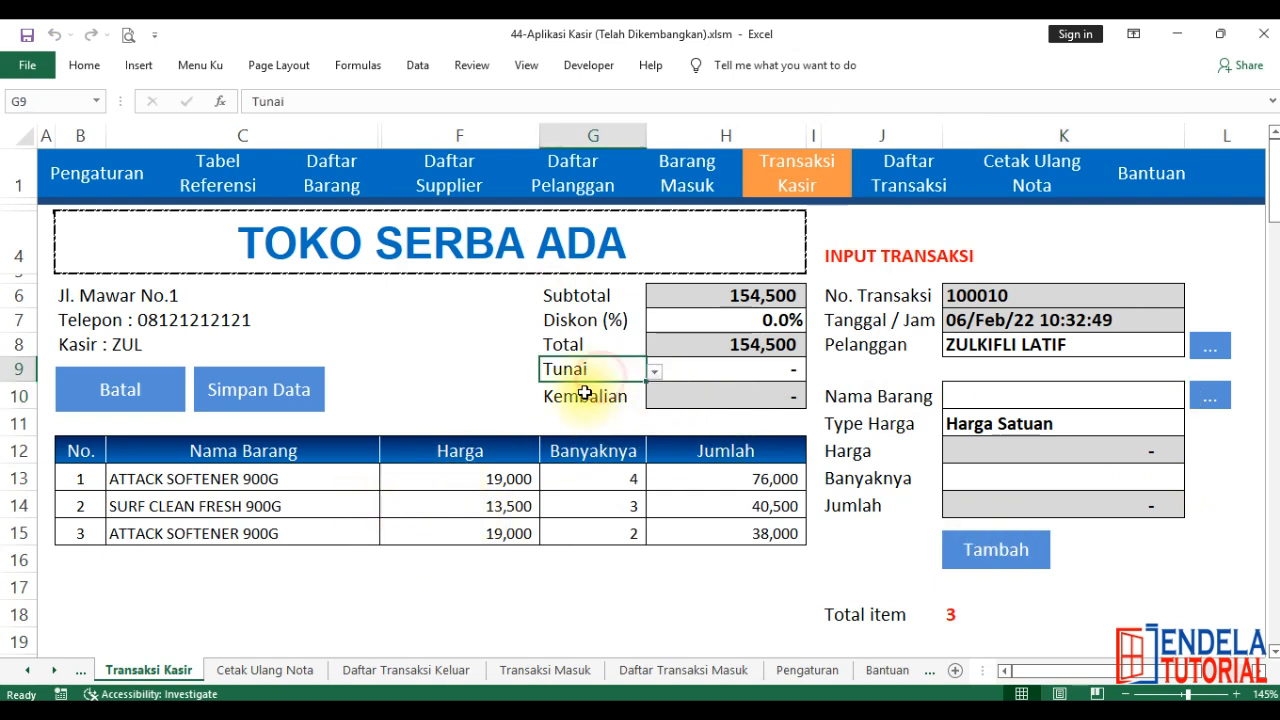
left_click(657, 373)
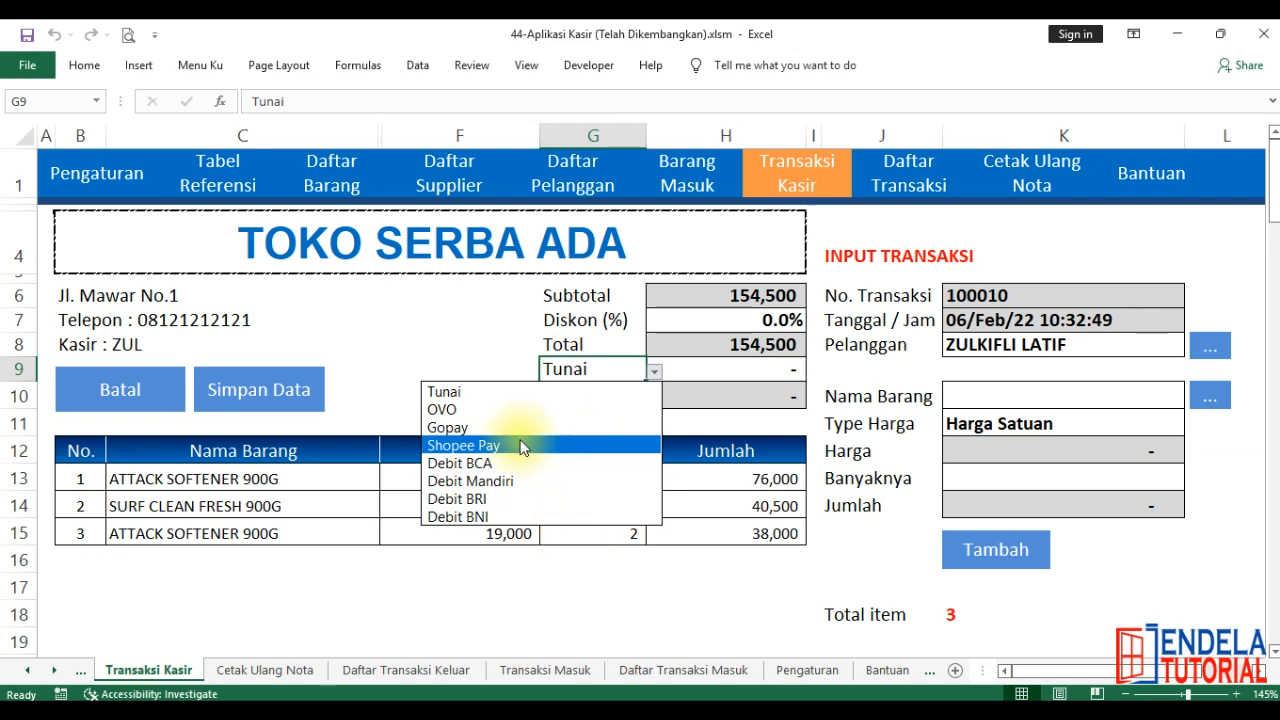
left_click(466, 428)
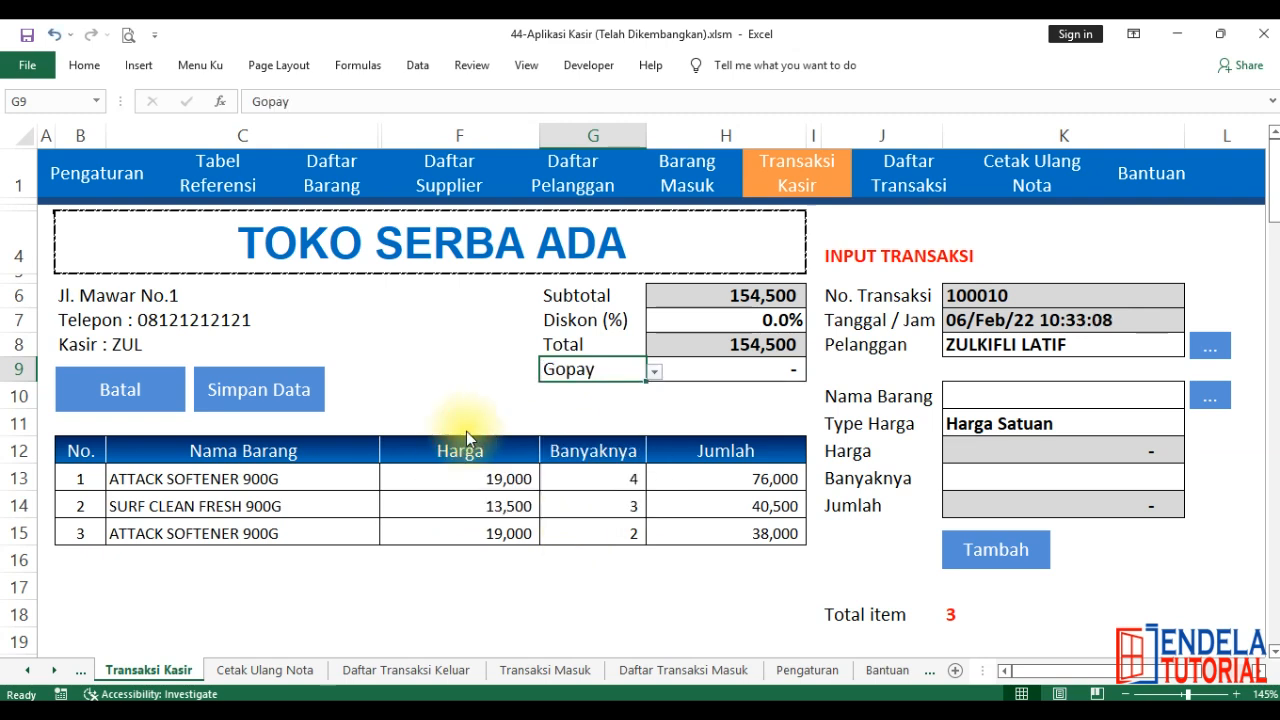
left_click(720, 371)
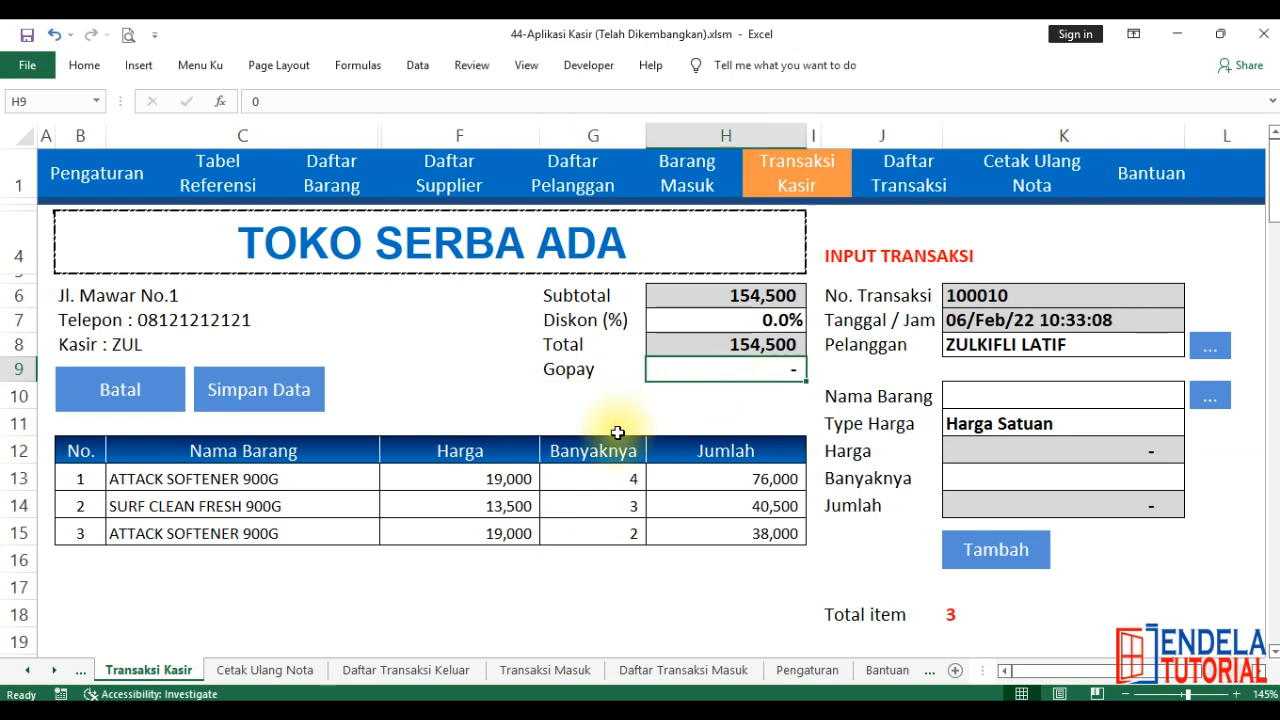
type("154,500")
key("Return")
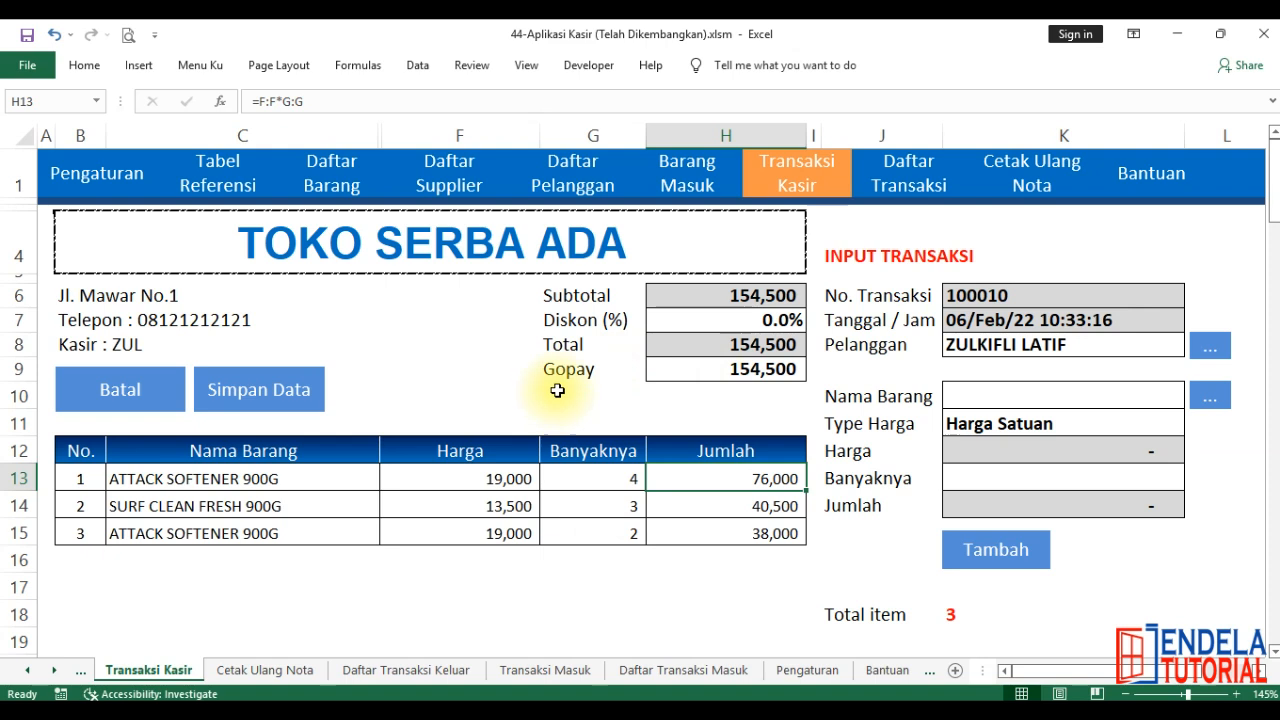
Step: Save the transaction with confirmation, review its receipt in the print preview and close the preview
left_click(296, 398)
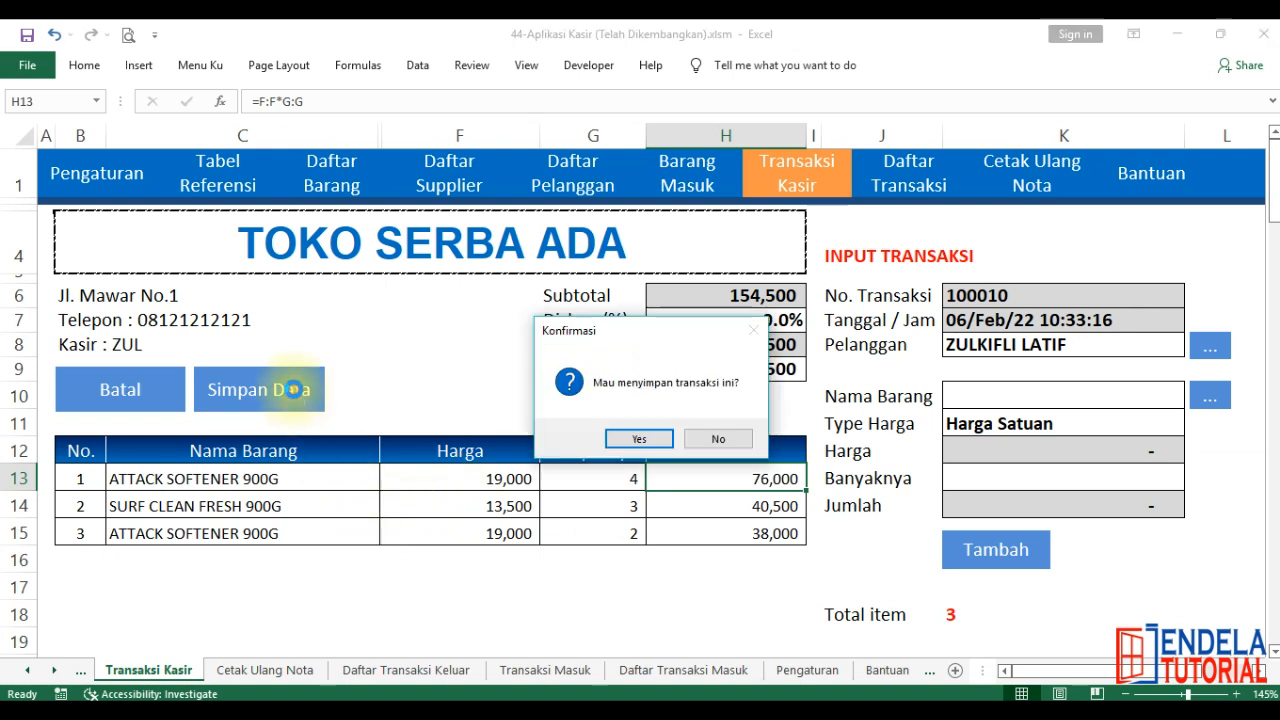
left_click(636, 441)
left_click(669, 435)
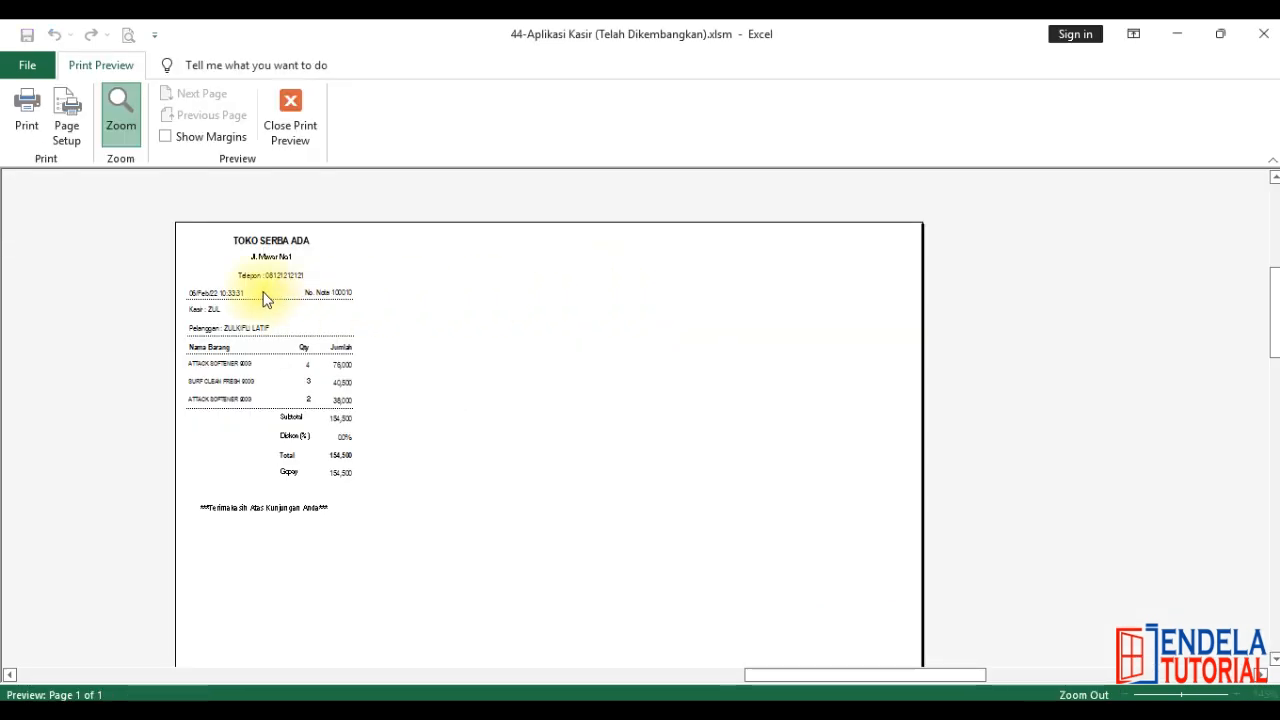
scroll(309, 417, "down", 1)
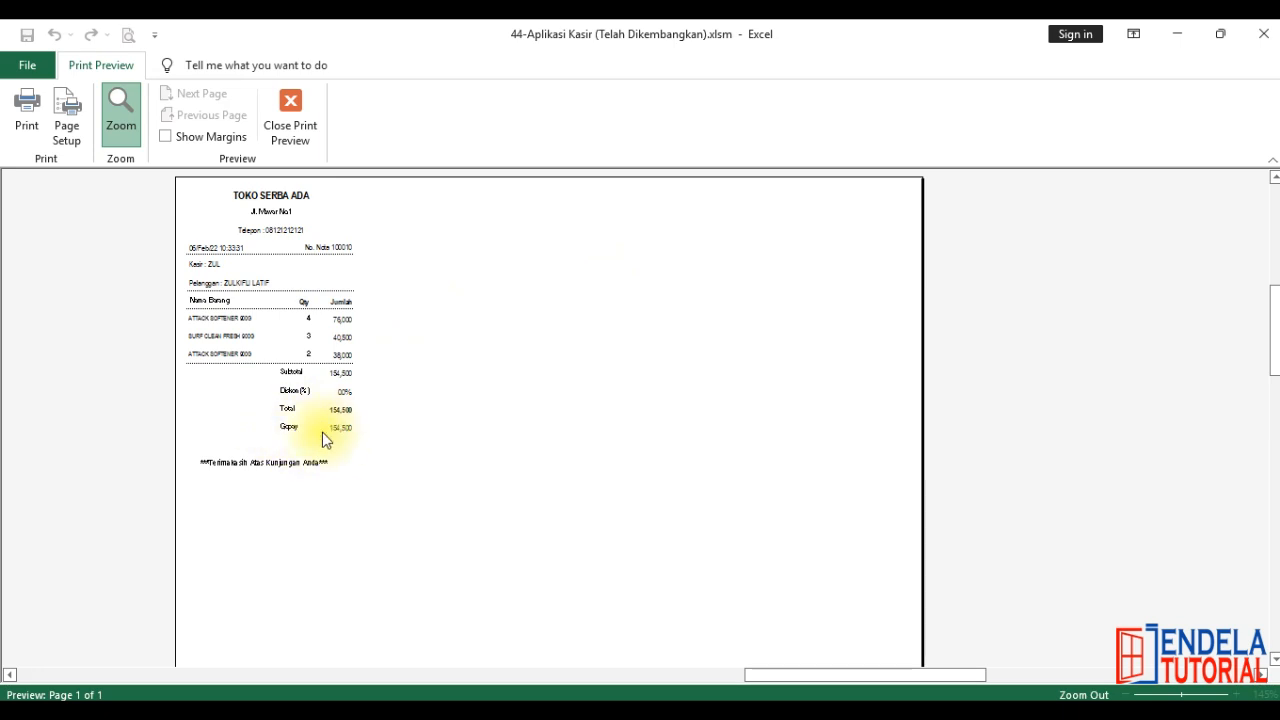
scroll(322, 442, "up", 1)
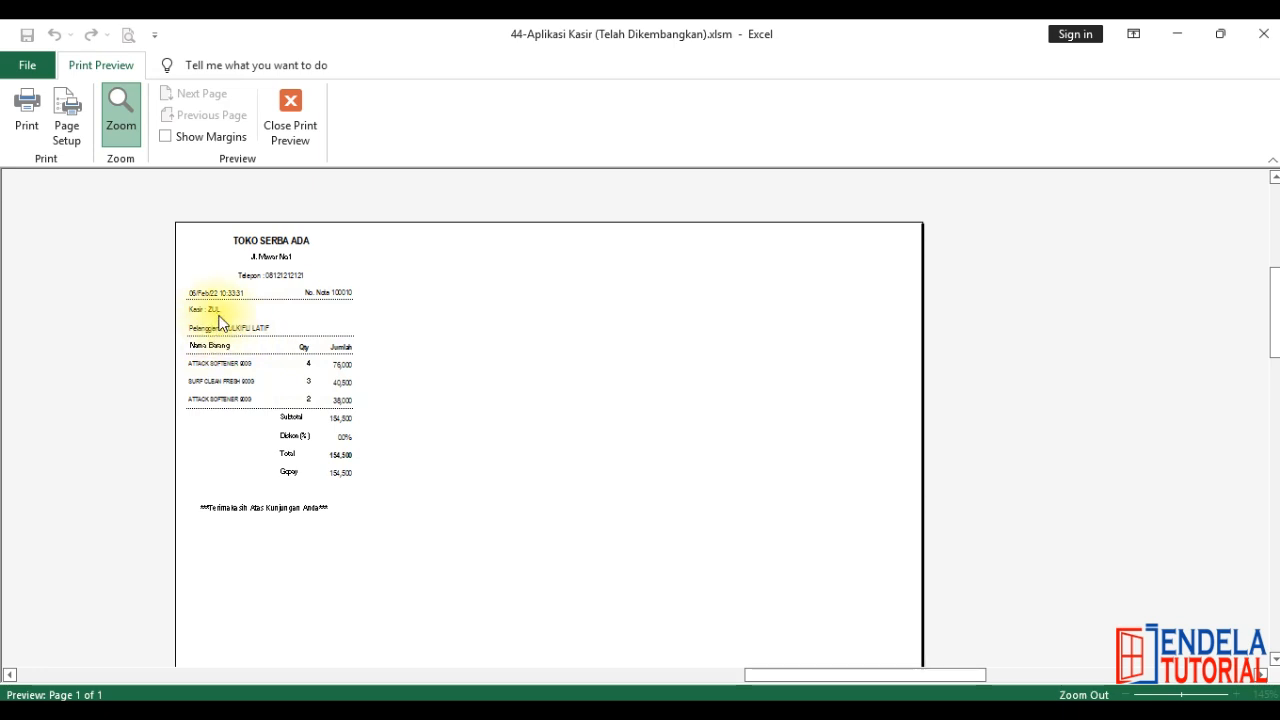
left_click(301, 98)
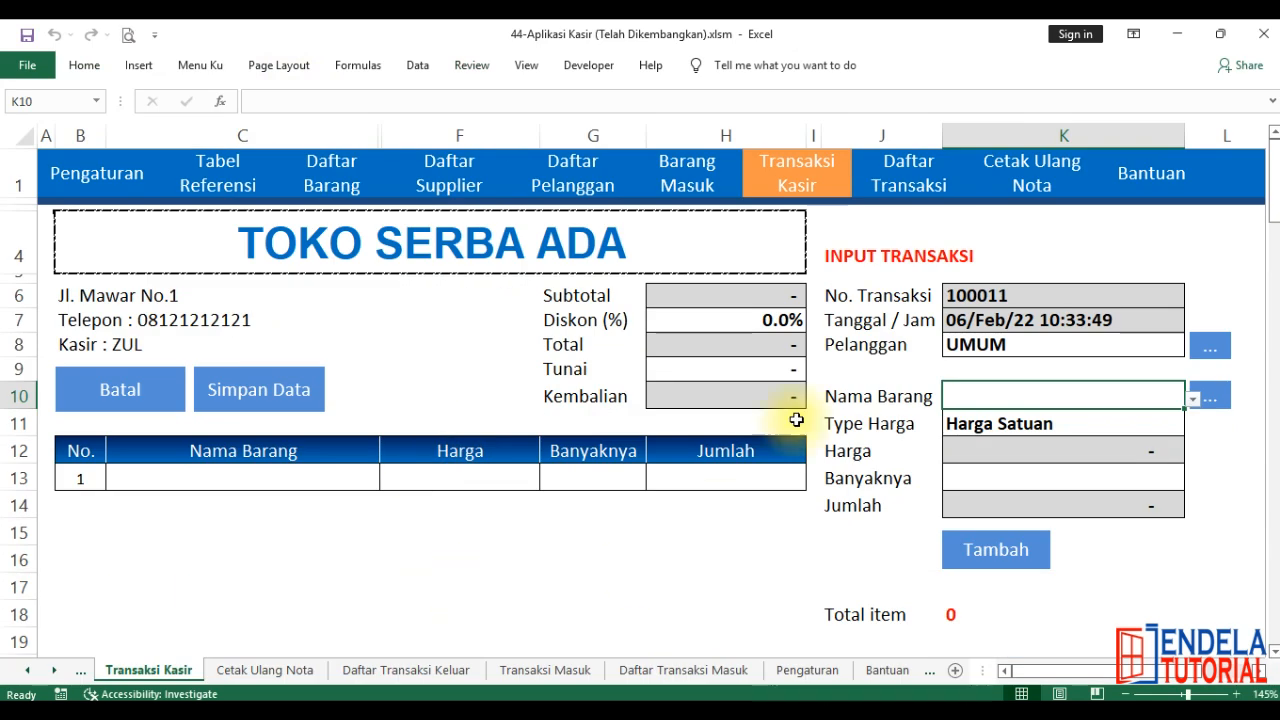
Step: Open the Daftar Transaksi sales list and examine the recorded transactions, including the newest entries
left_click(910, 174)
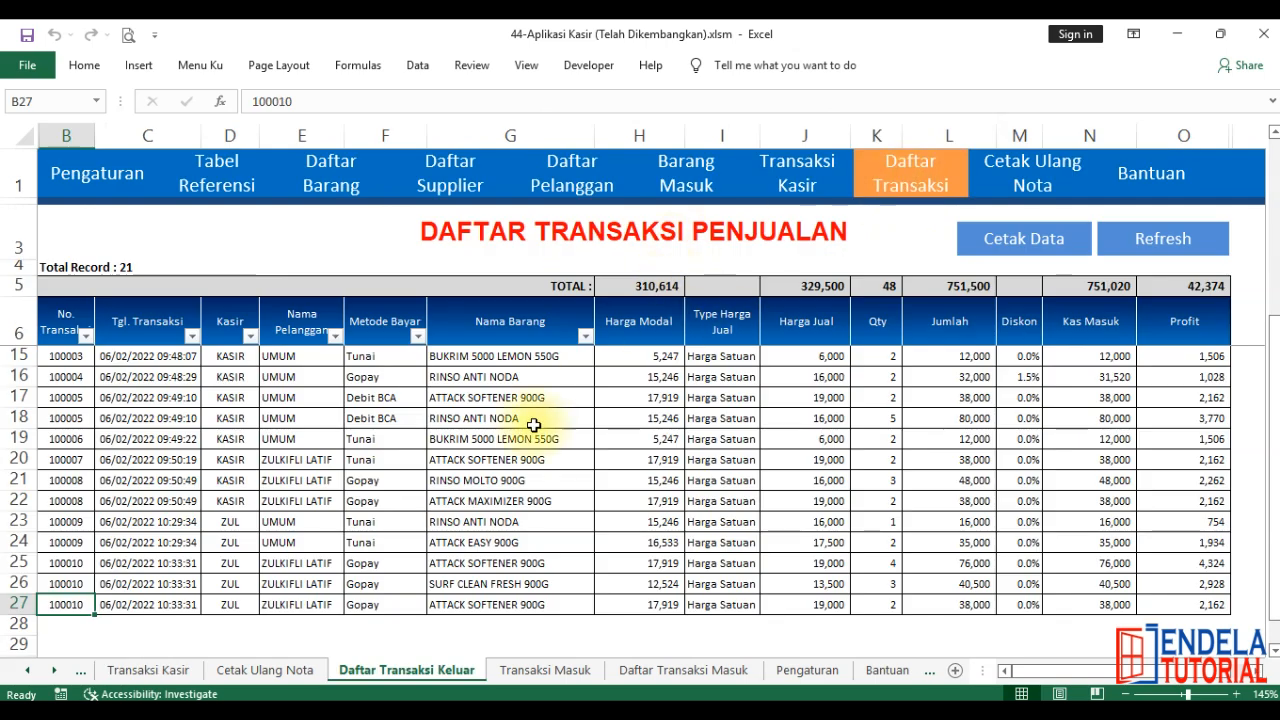
scroll(484, 448, "up", 3)
scroll(484, 448, "down", 5)
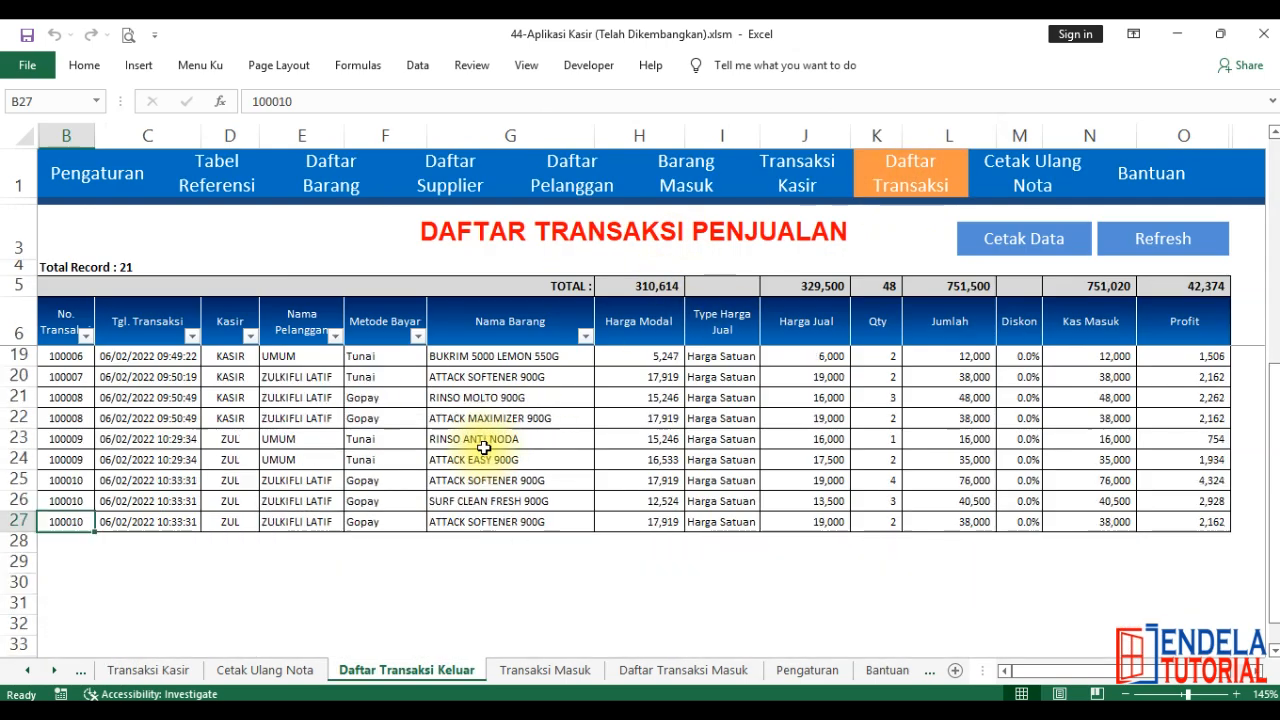
scroll(484, 448, "up", 5)
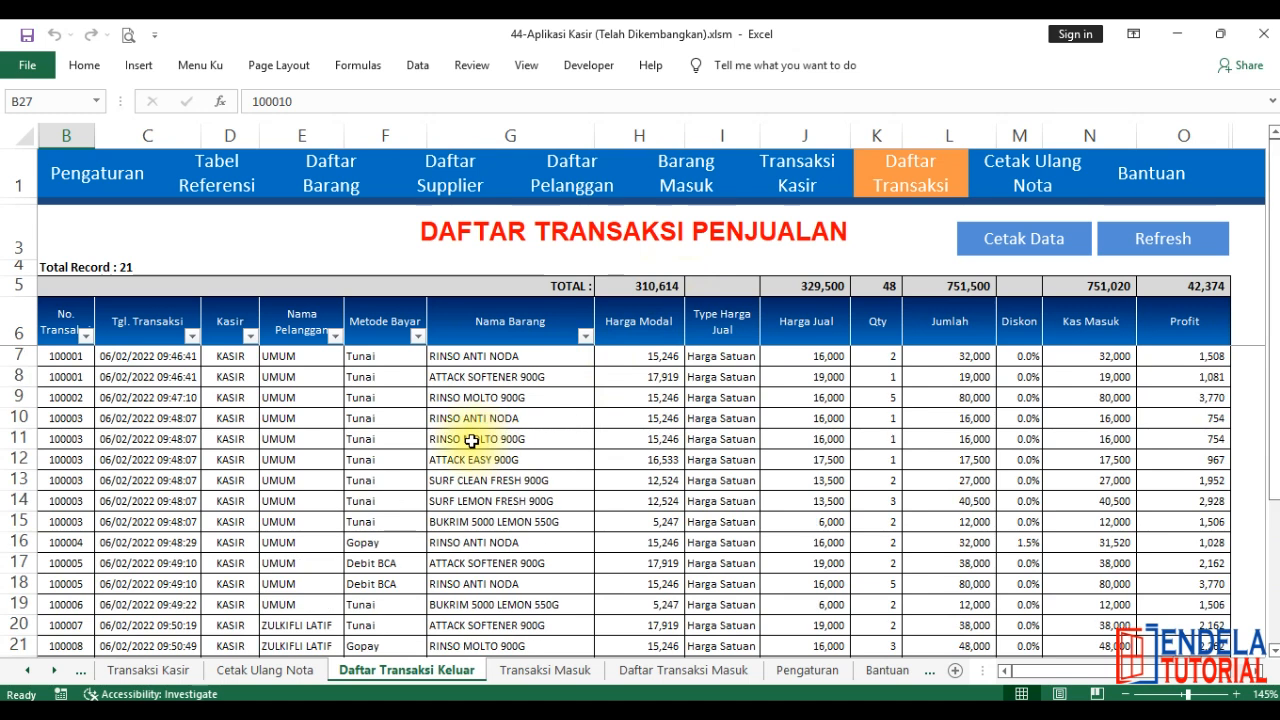
scroll(448, 438, "down", 4)
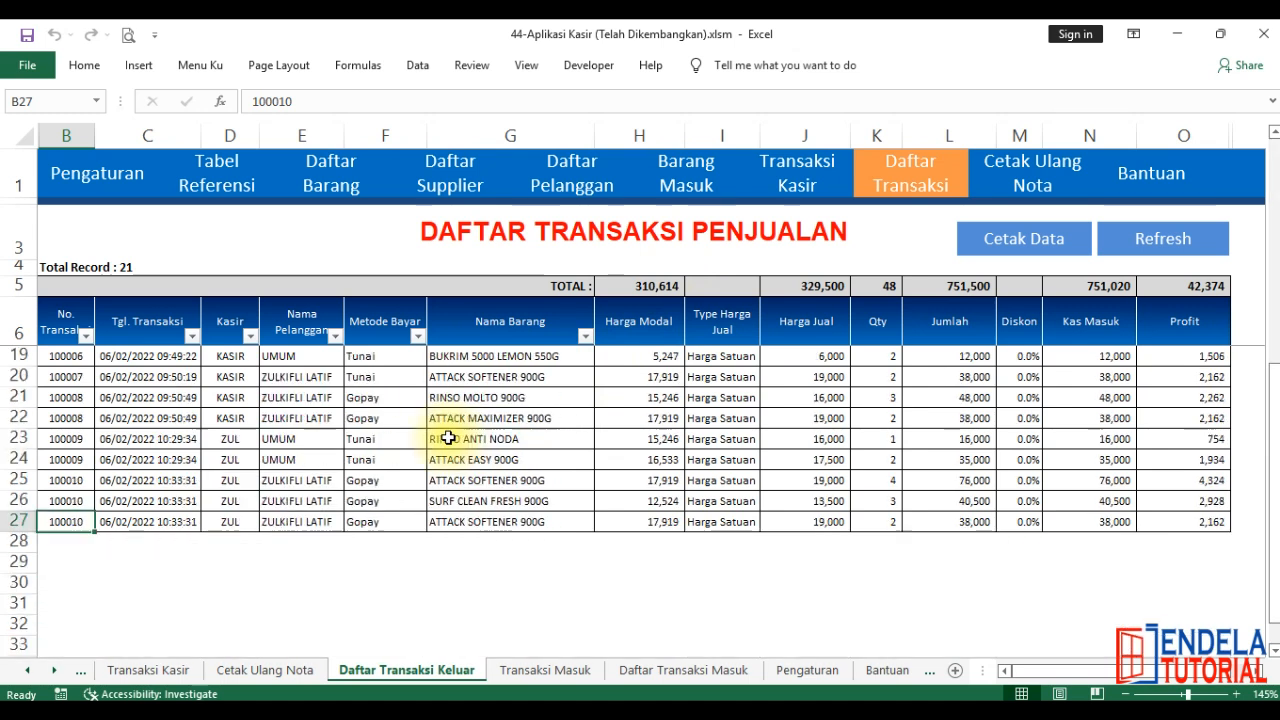
scroll(355, 437, "up", 2)
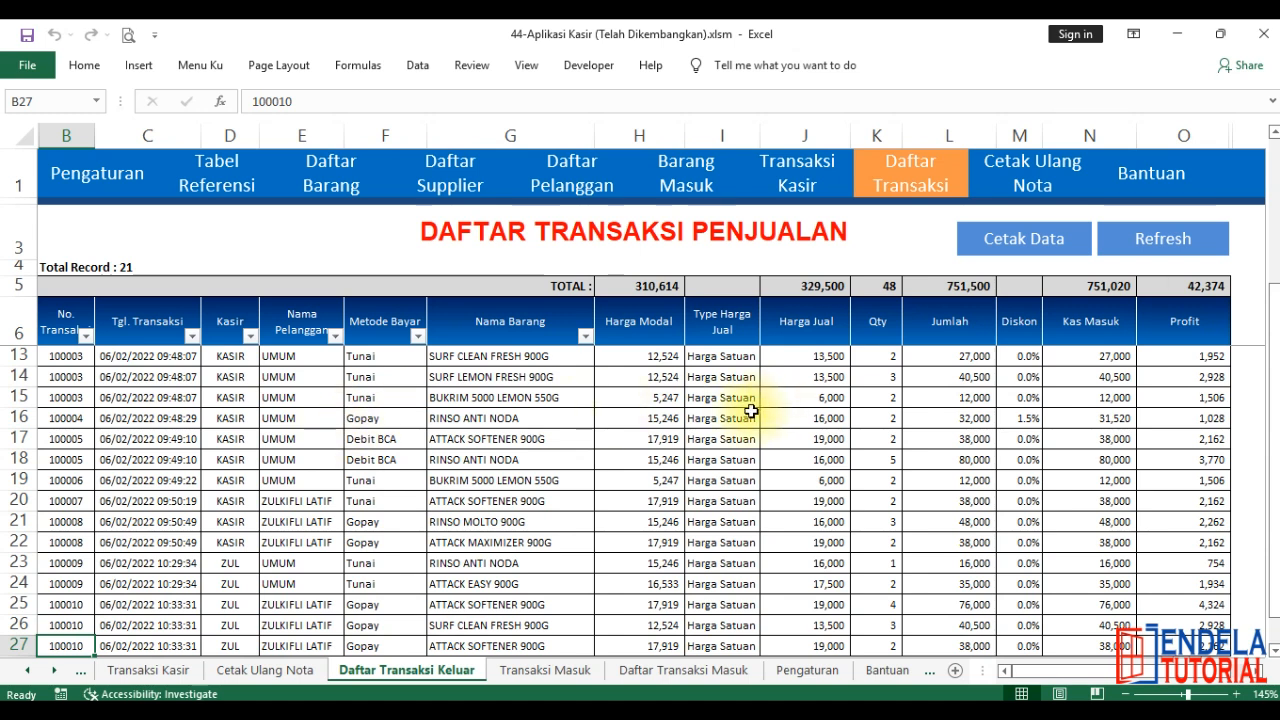
Step: Examine the Profit and Kas Masuk columns of the sales list across the recorded transactions
left_click(1202, 328)
scroll(1200, 424, "down", 2)
scroll(1200, 424, "up", 4)
scroll(1202, 425, "down", 4)
scroll(1202, 425, "up", 3)
left_click(1088, 320)
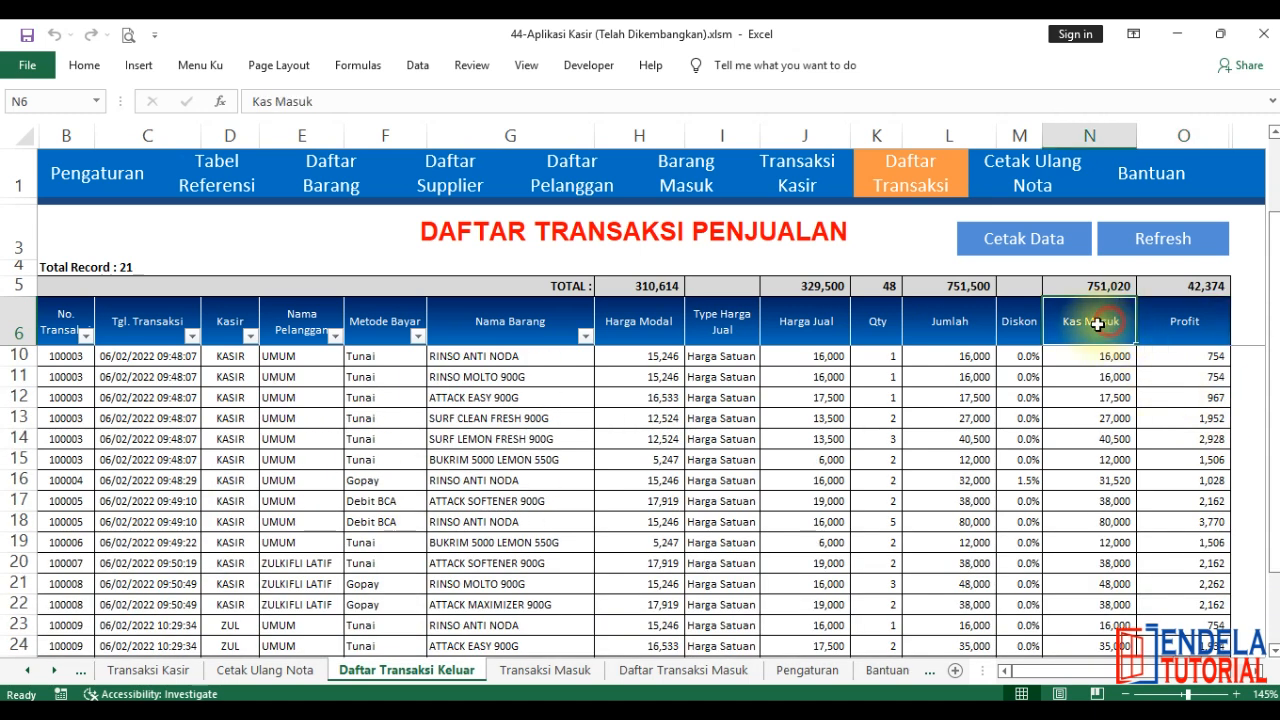
left_click(1172, 355)
scroll(680, 461, "up", 1)
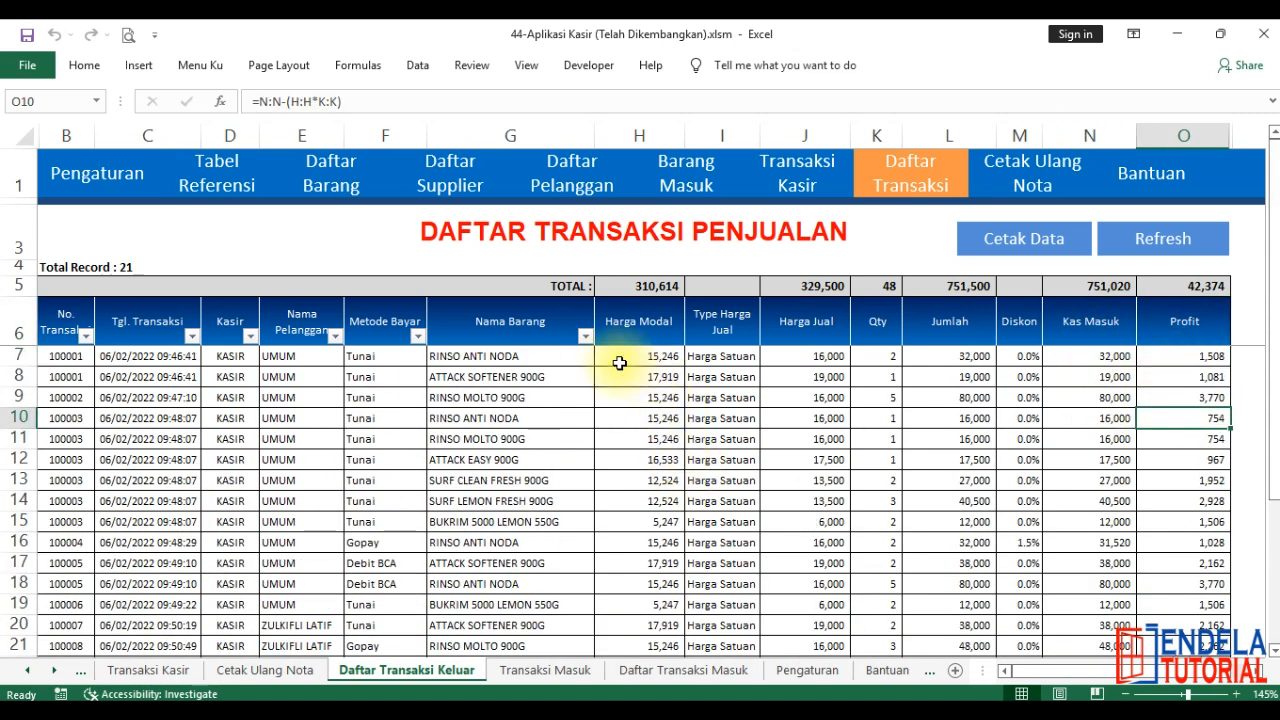
Step: Inspect the first RINSO ANTI NODA row's Harga Modal, Harga Jual, Qty, Kas Masuk and Profit cells
left_click(473, 358)
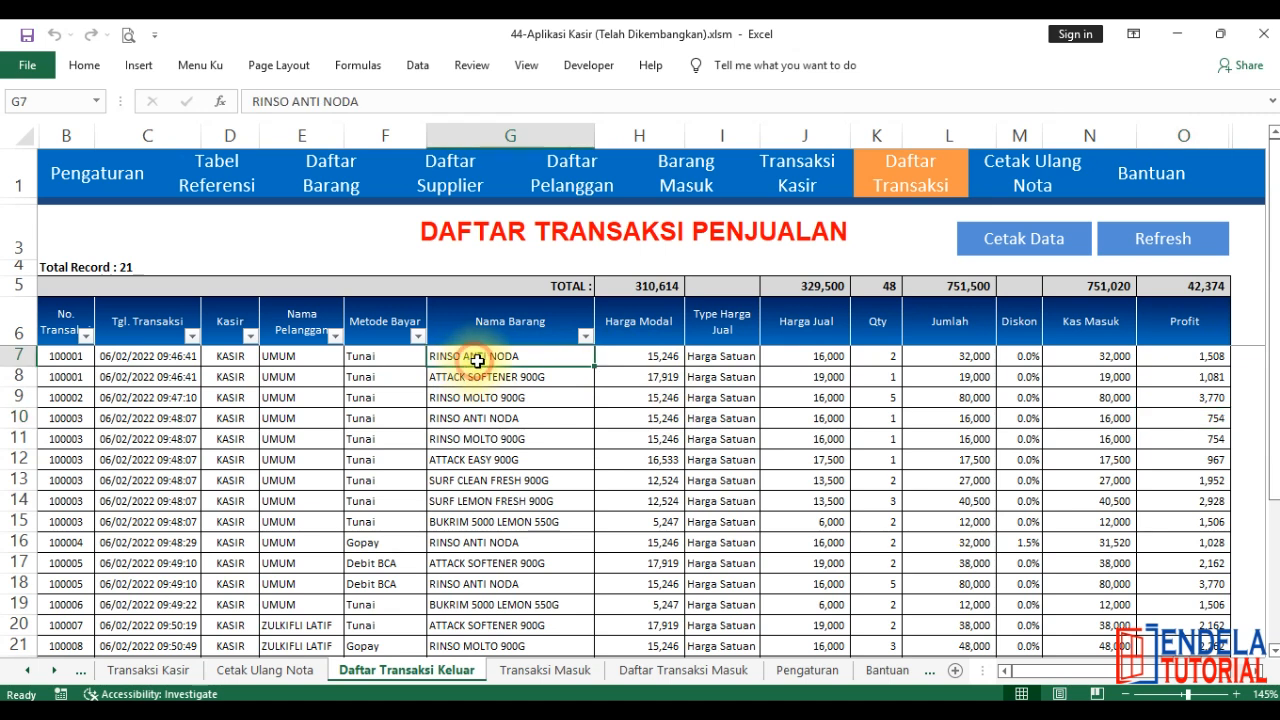
left_click(663, 358)
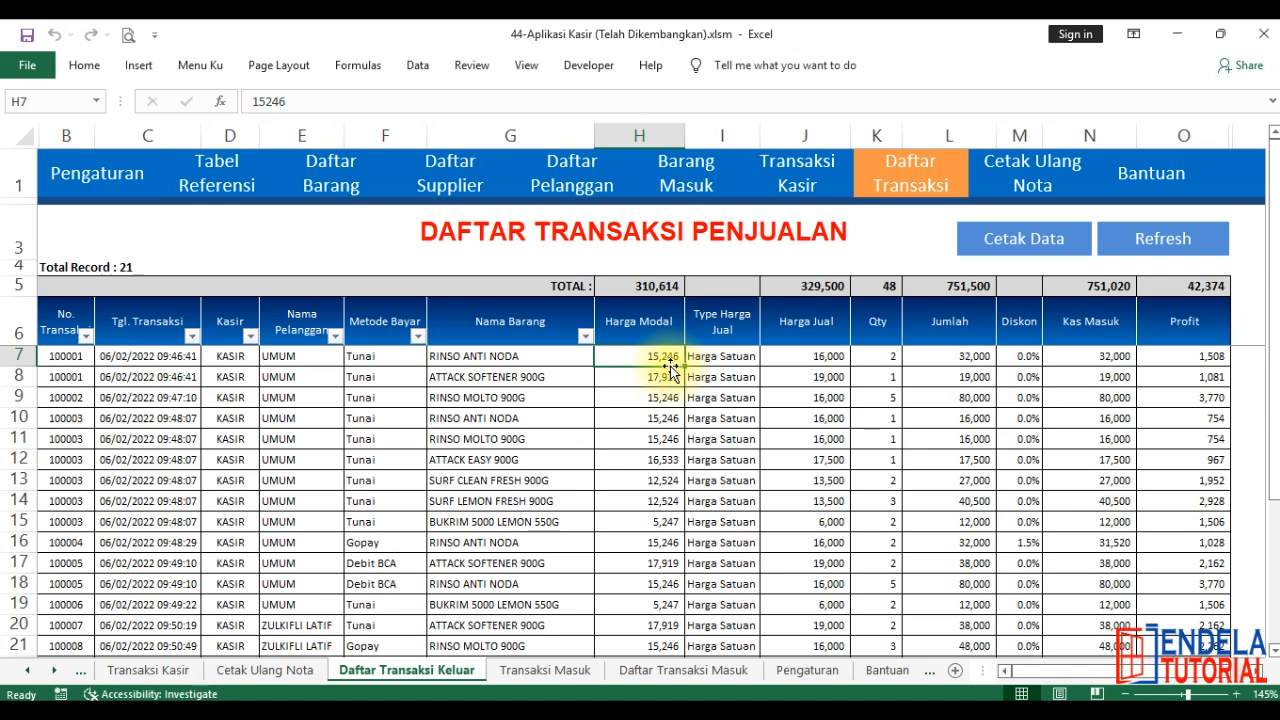
left_click(805, 360)
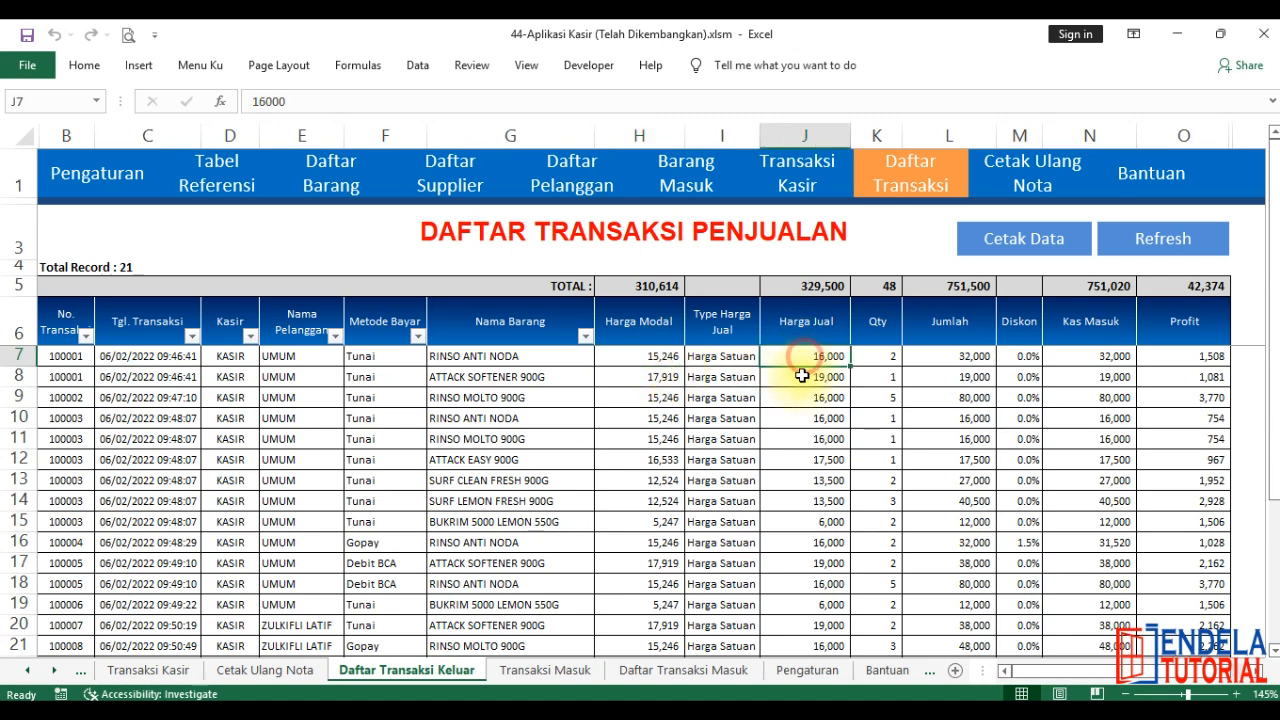
left_click(880, 356)
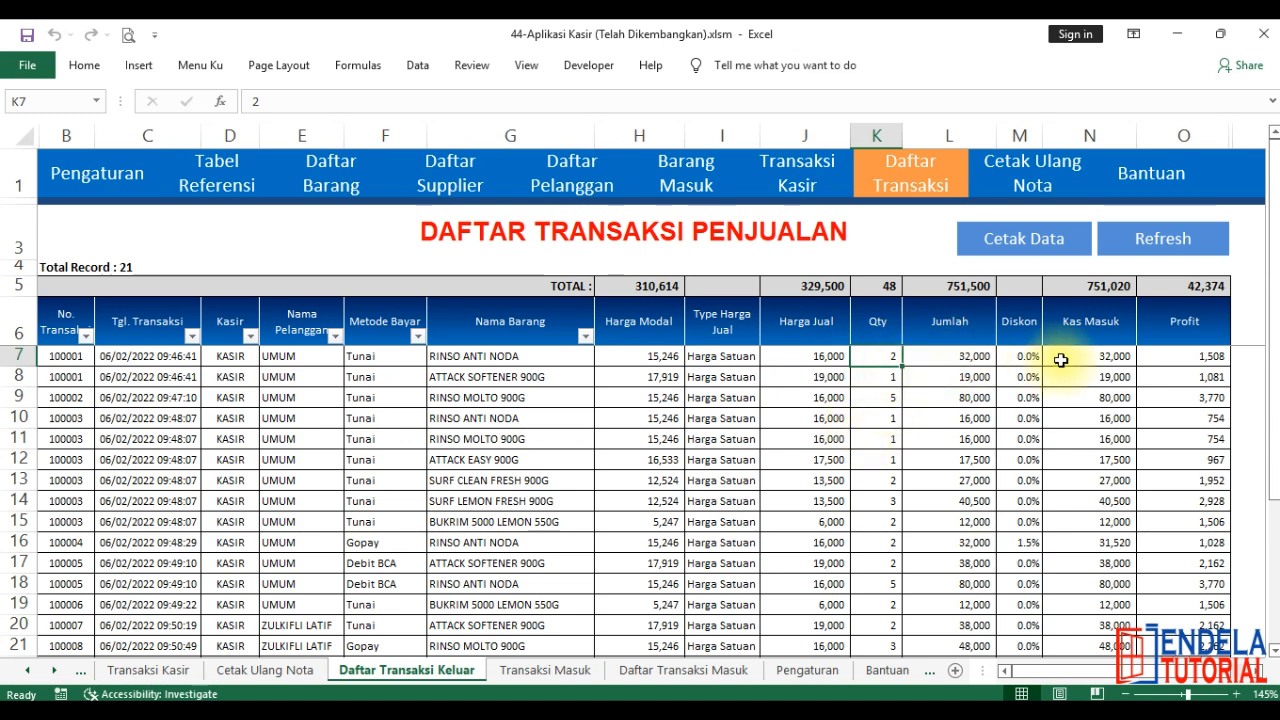
left_click(1078, 357)
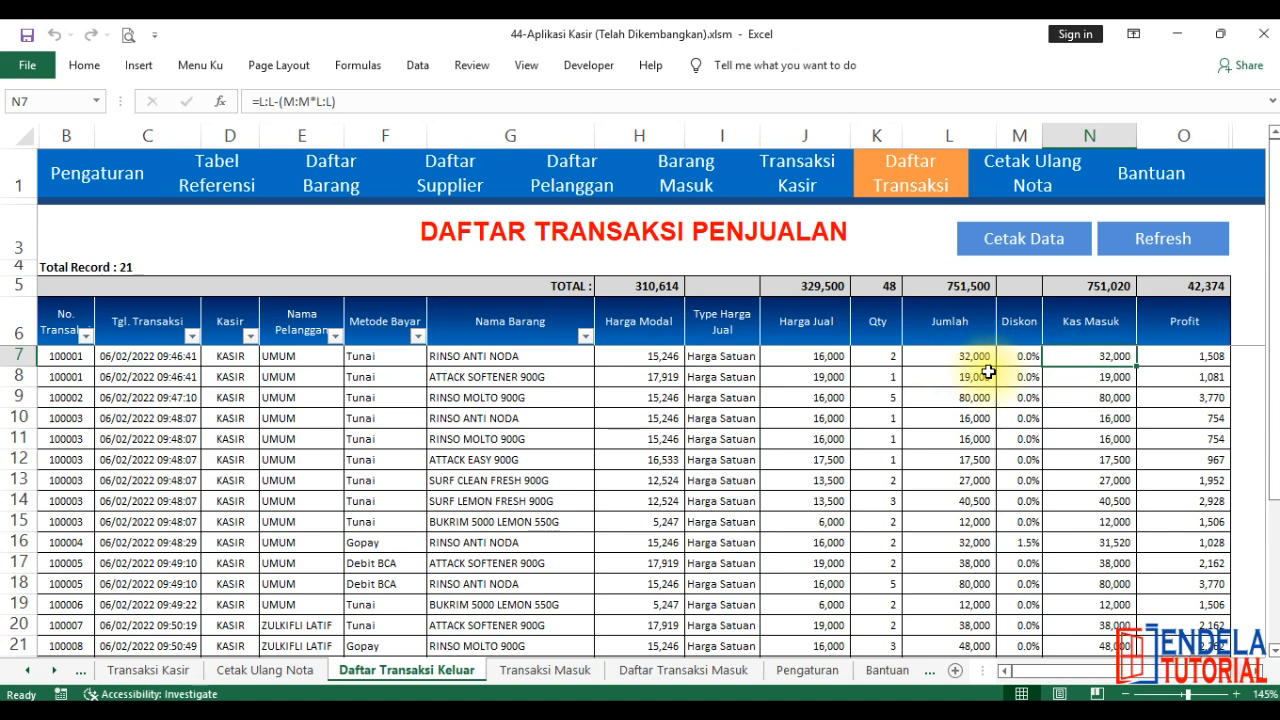
left_click(1180, 358)
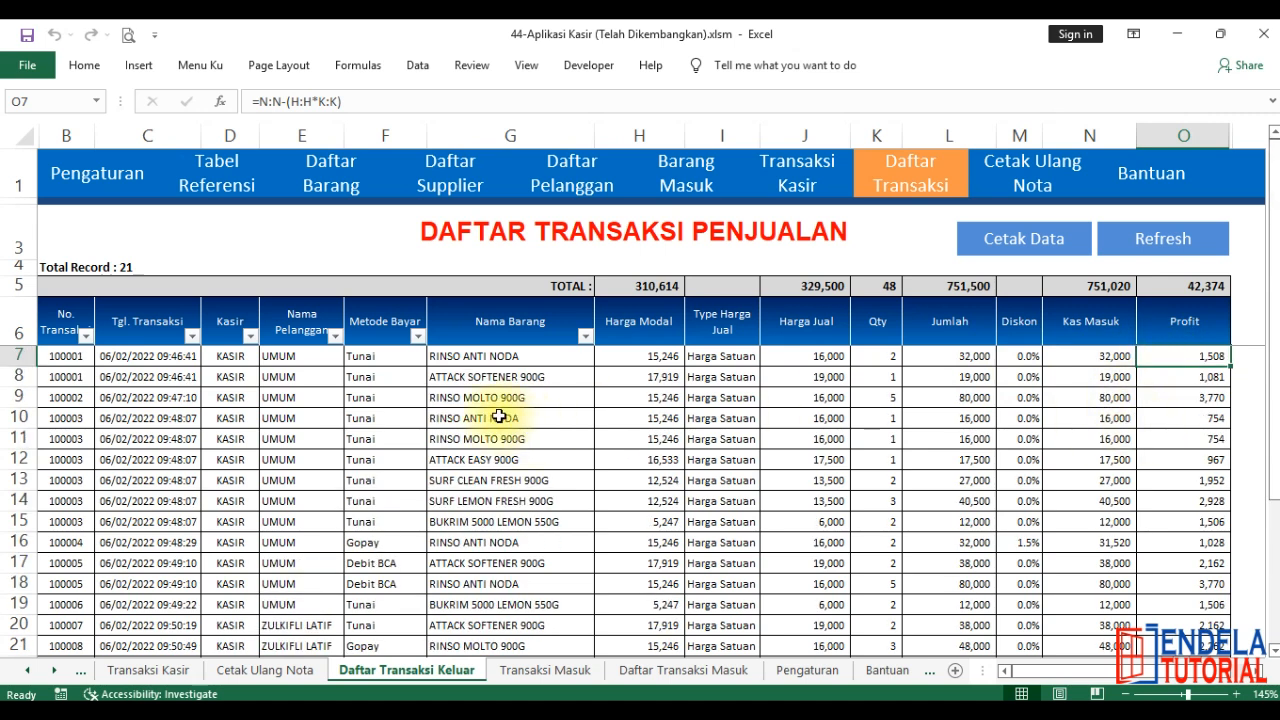
Step: Examine the Metode Bayar and Tgl. Transaksi columns and the filter choices available for the transaction date
left_click(393, 330)
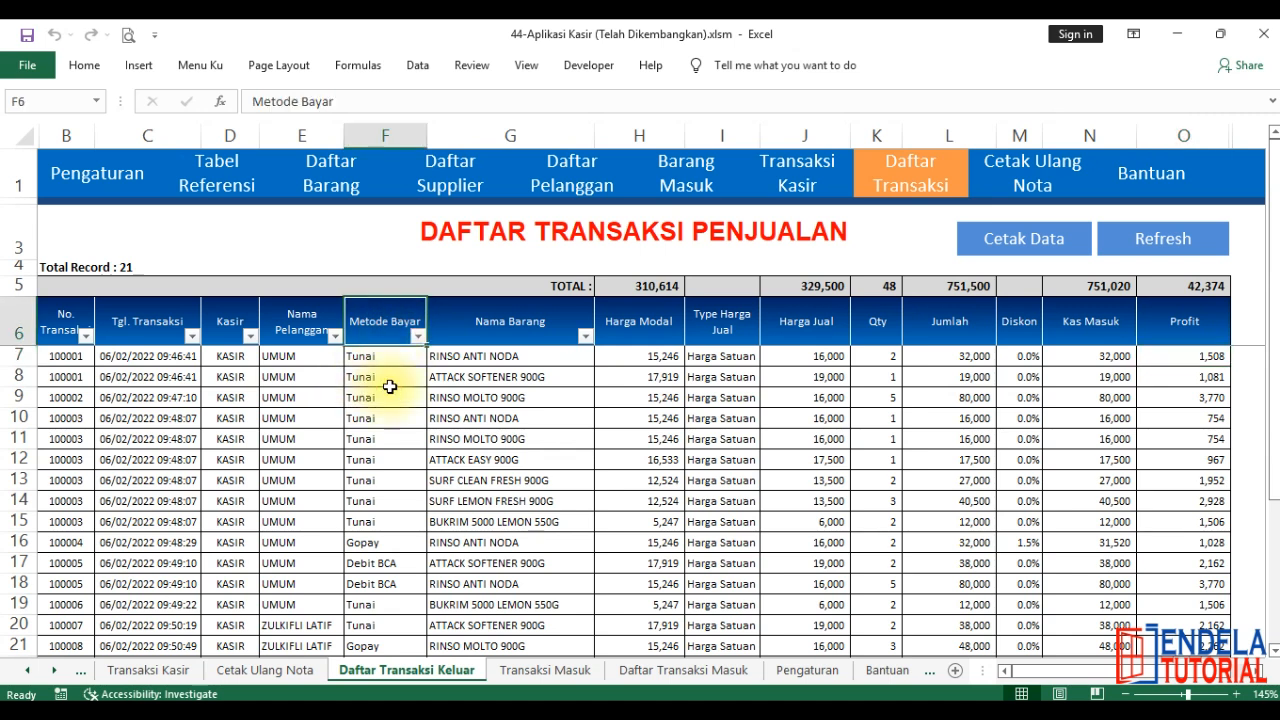
left_click(162, 331)
scroll(166, 371, "down", 3)
scroll(168, 400, "up", 3)
left_click(191, 336)
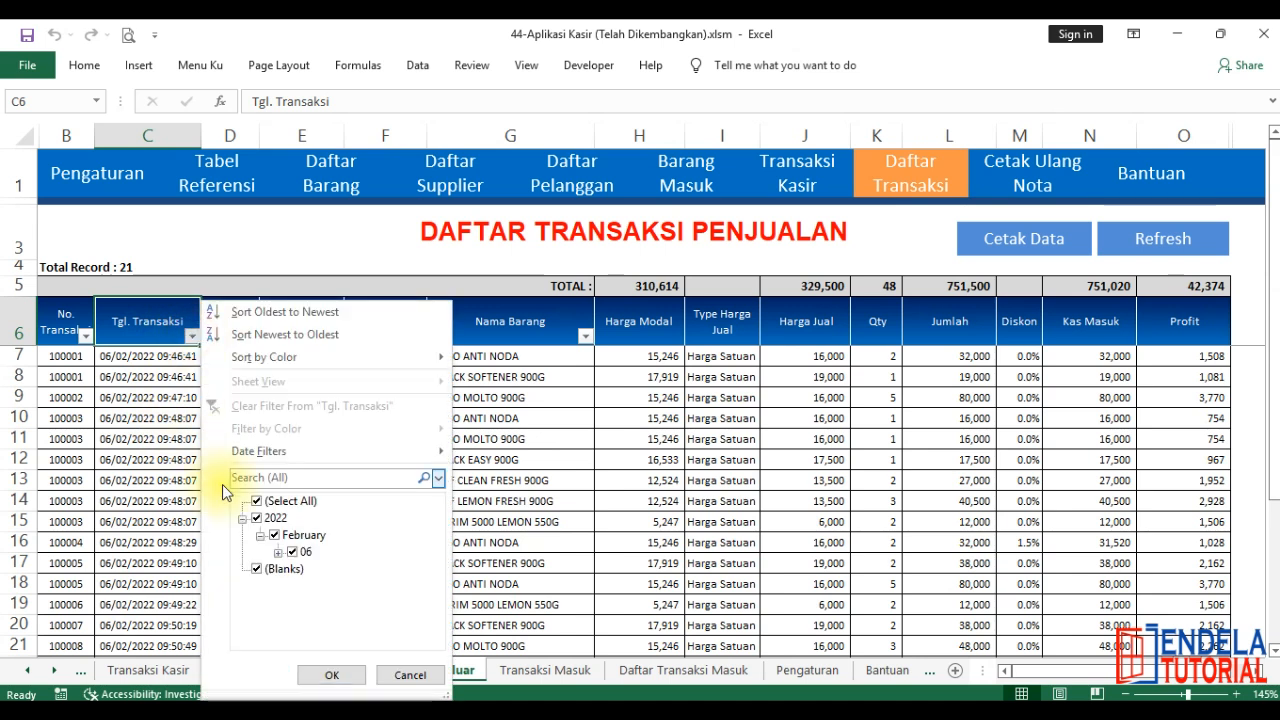
left_click(405, 675)
Step: Filter the Kasir column of the sales list to exclude the KASIR entries
left_click(226, 326)
scroll(239, 397, "down", 2)
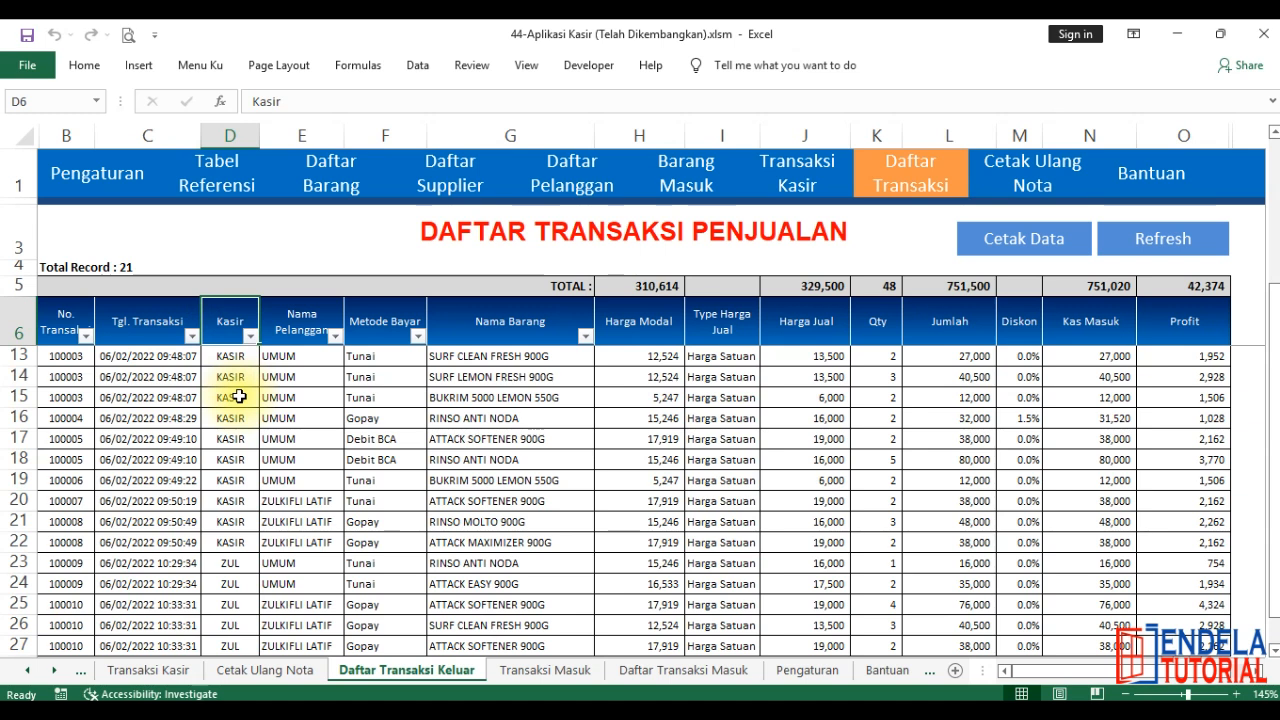
scroll(237, 385, "up", 2)
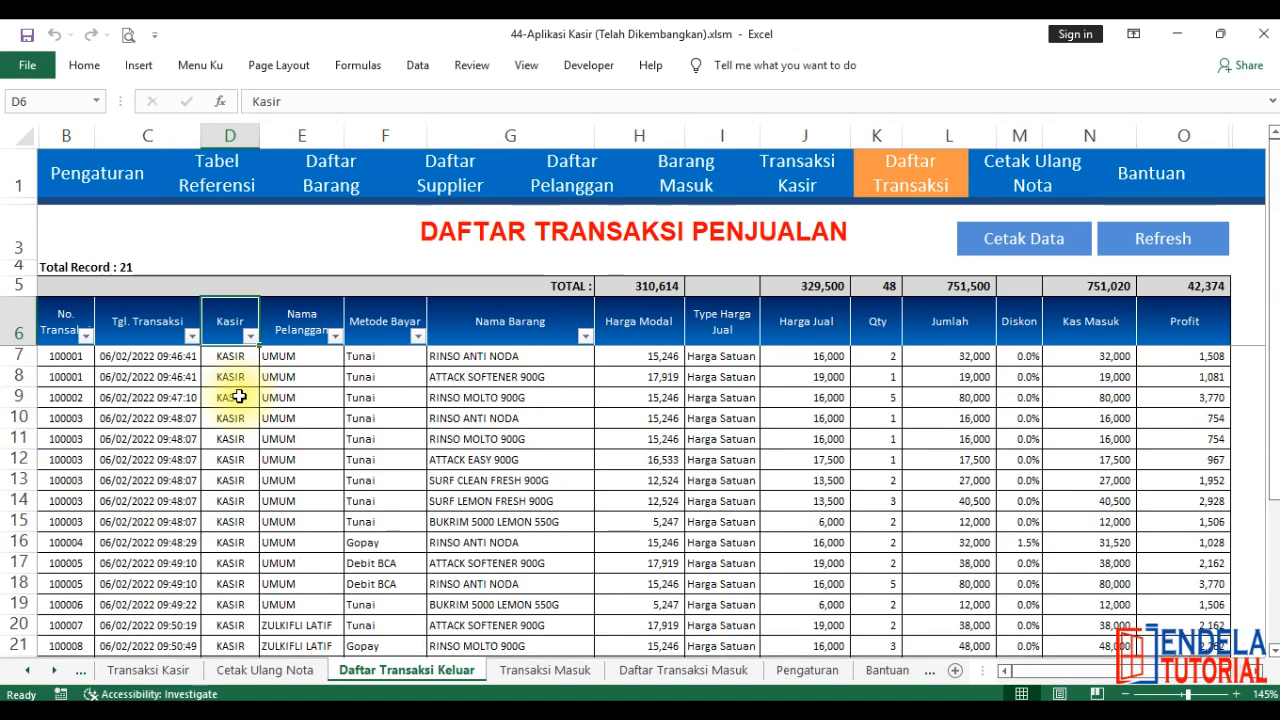
left_click(250, 336)
left_click(328, 520)
left_click(390, 675)
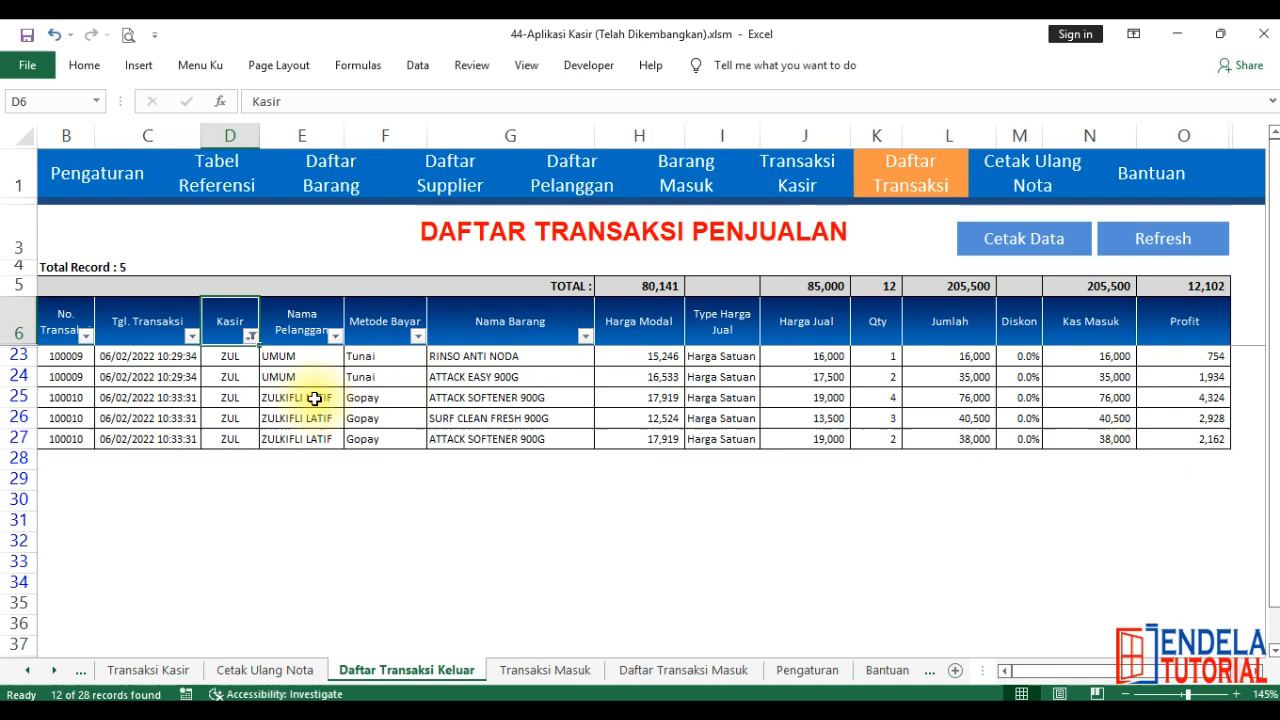
Step: Clear the Kasir filter by refreshing the sales list
left_click(249, 337)
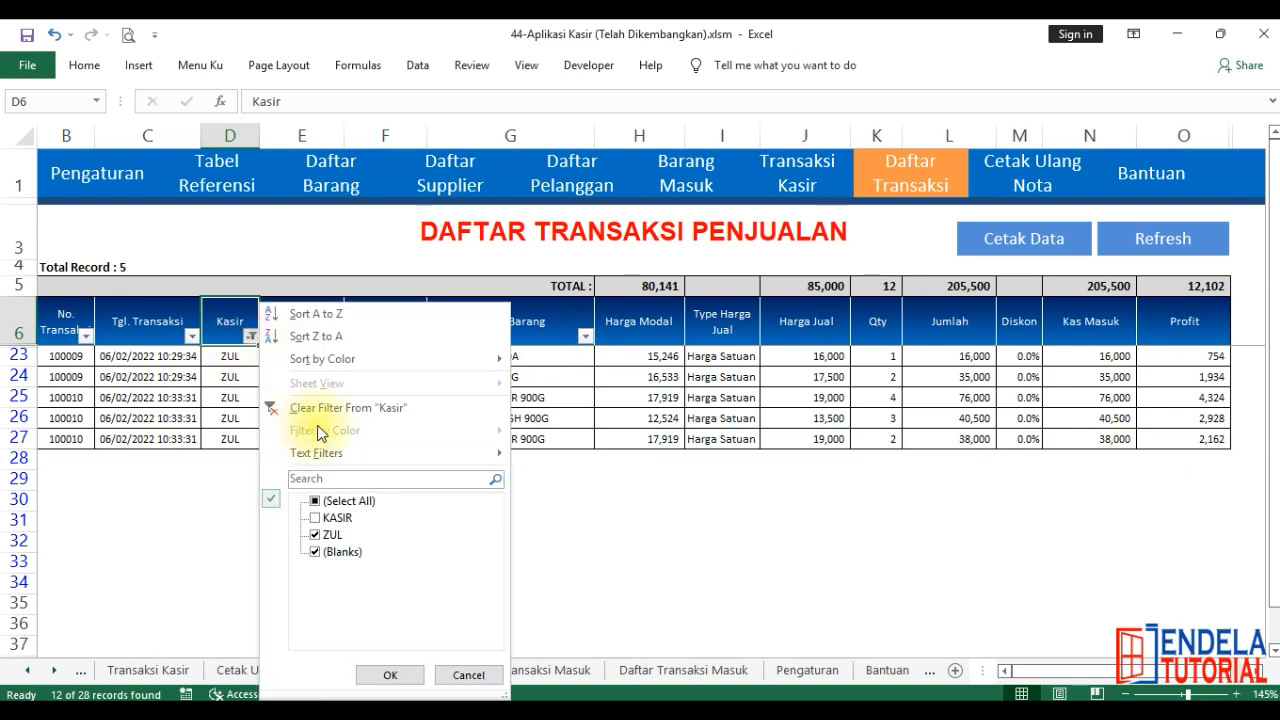
left_click(722, 324)
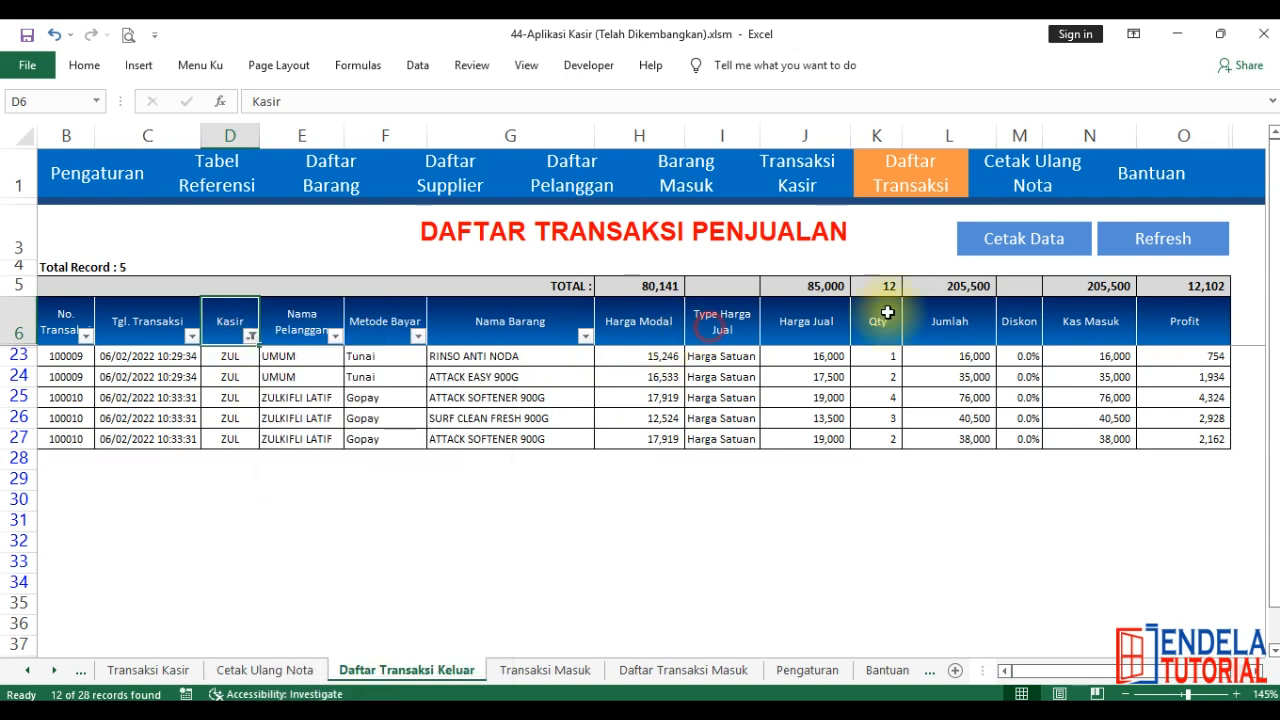
left_click(1160, 240)
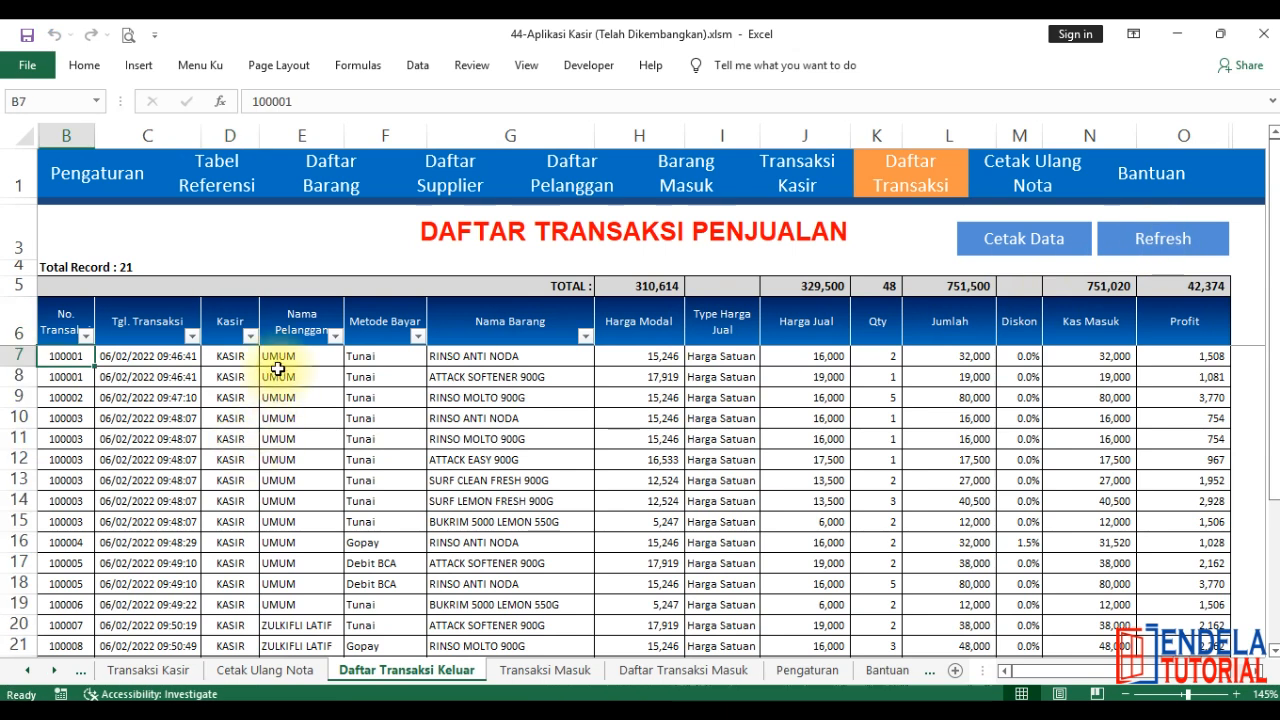
Step: Filter the Nama Pelanggan column to show only the named customer, excluding UMUM and blanks
left_click(373, 330)
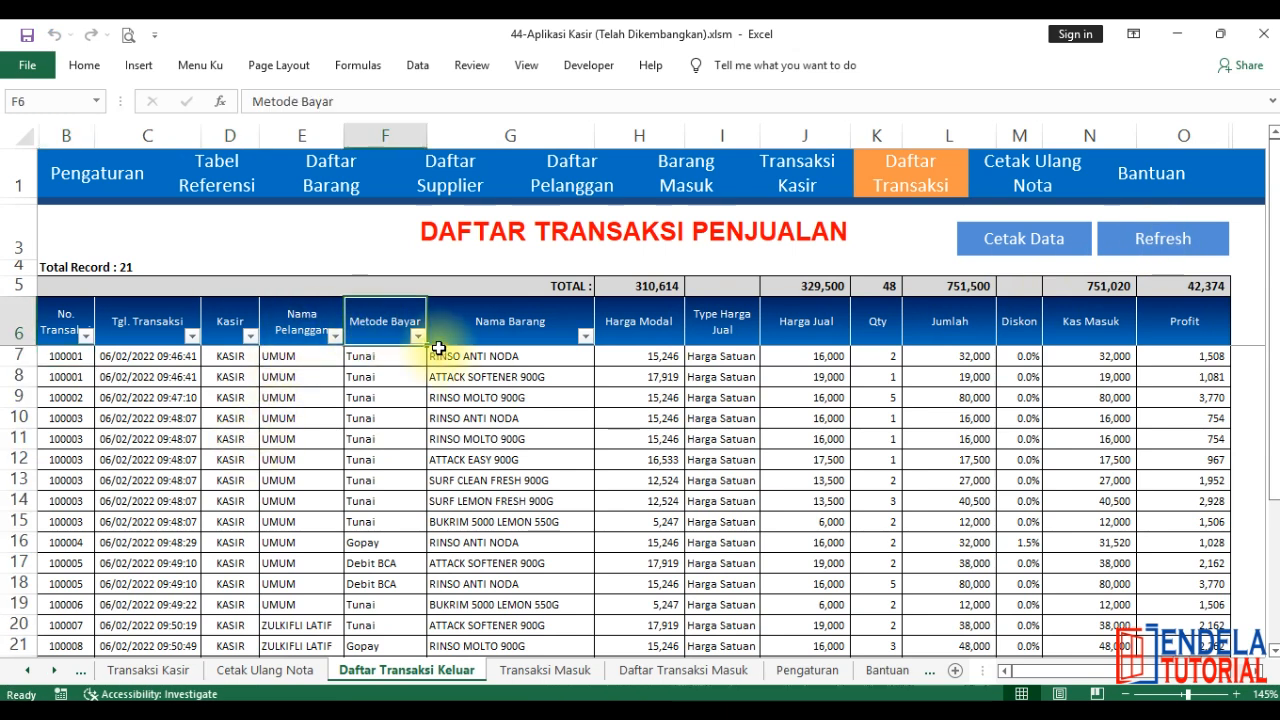
left_click(308, 338)
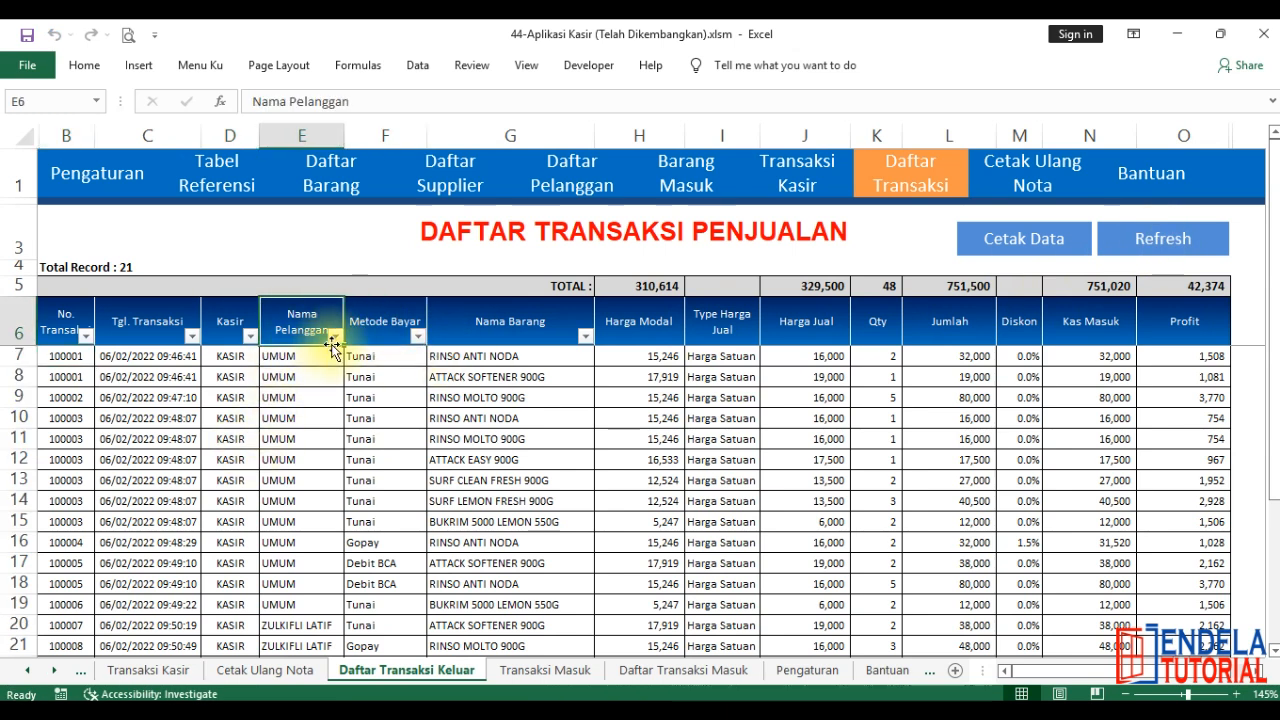
left_click(335, 337)
left_click(168, 504)
left_click(170, 534)
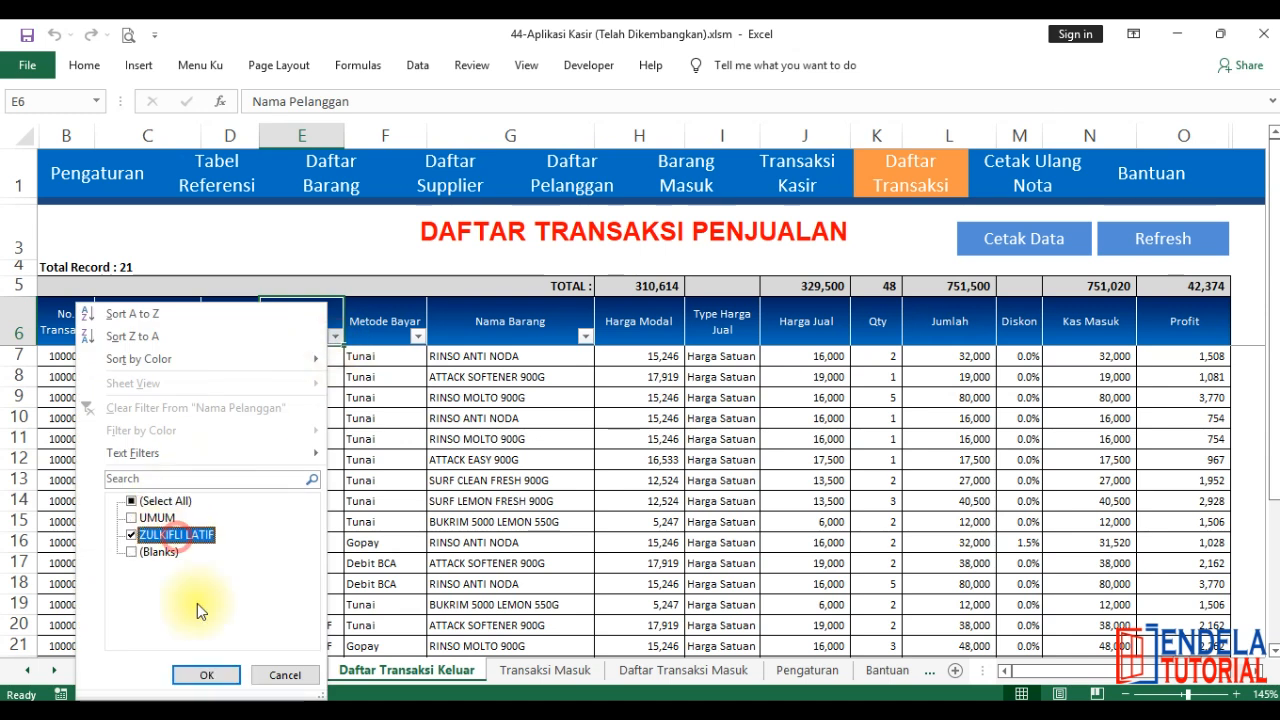
left_click(206, 674)
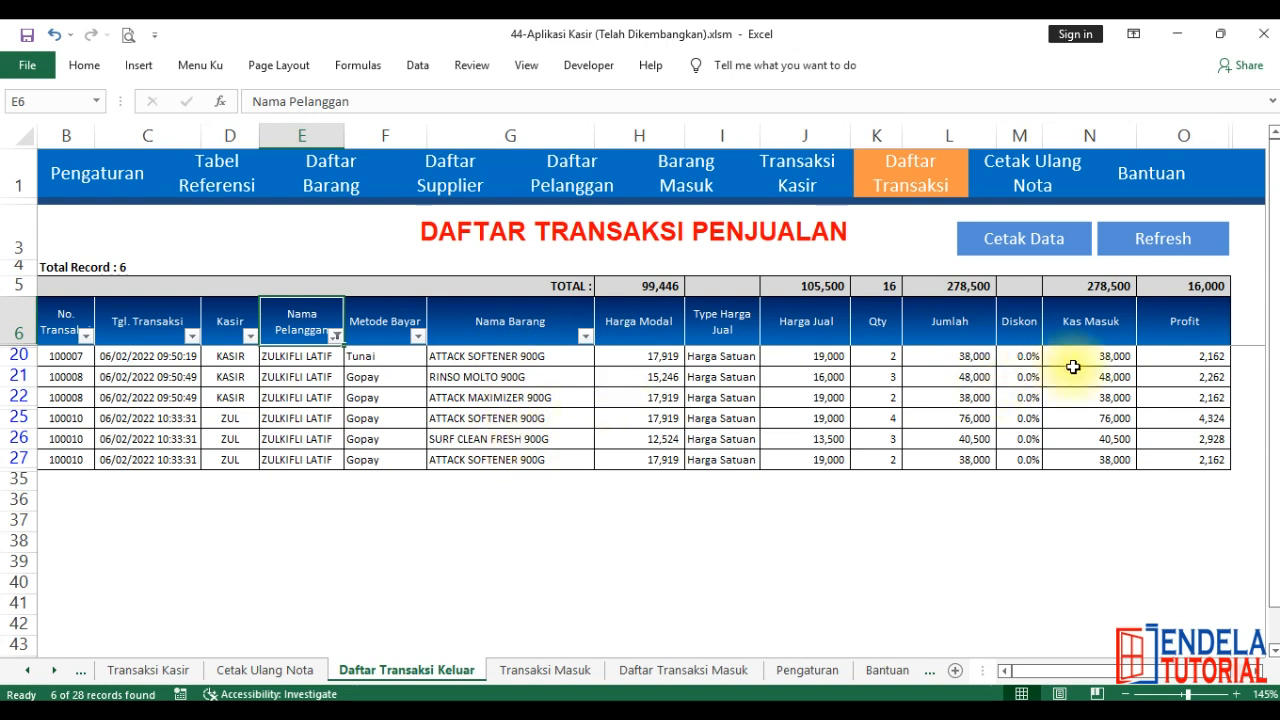
Step: Filter the Metode Bayar column to exclude Tunai and show only the customer's Gopay transactions
left_click(365, 322)
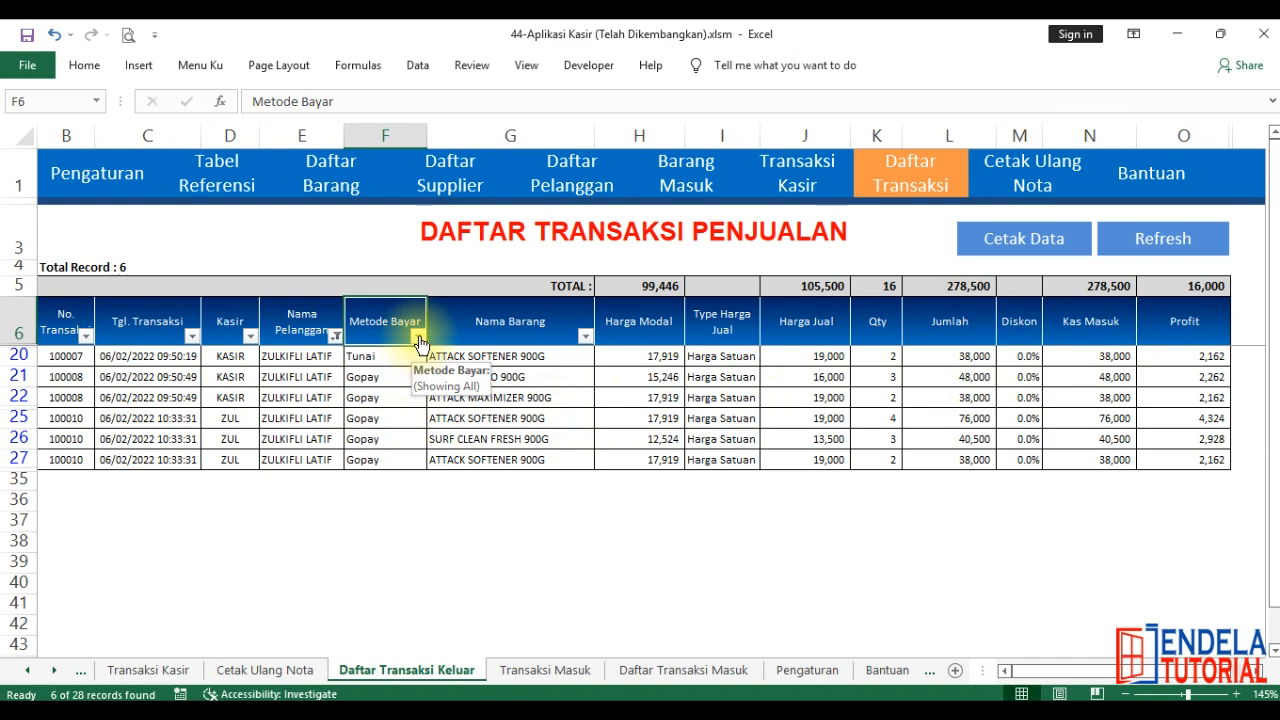
left_click(419, 337)
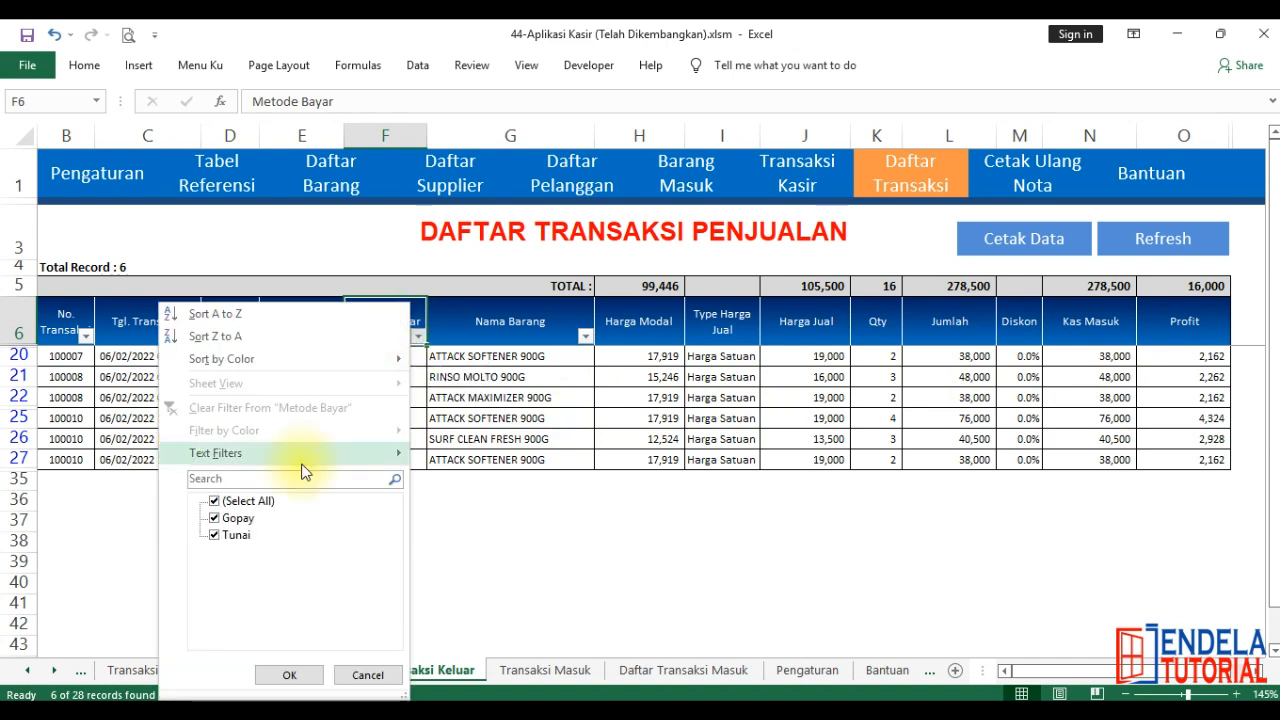
left_click(229, 538)
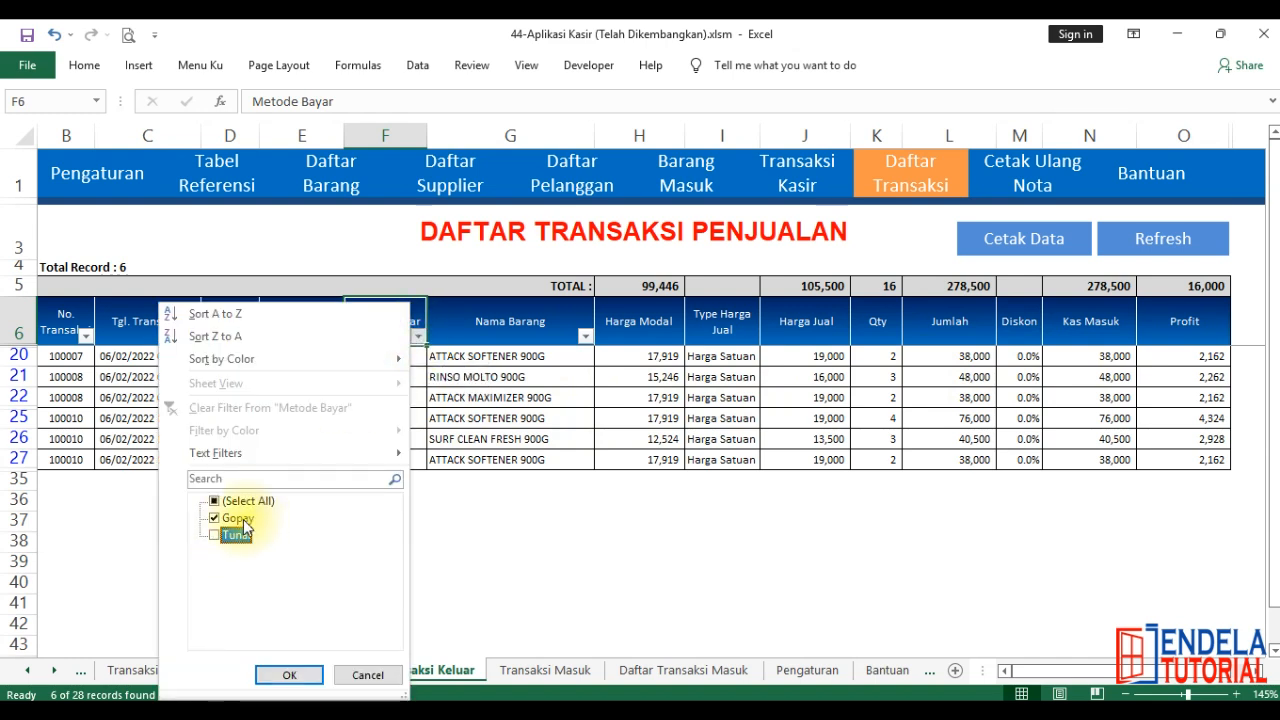
left_click(287, 674)
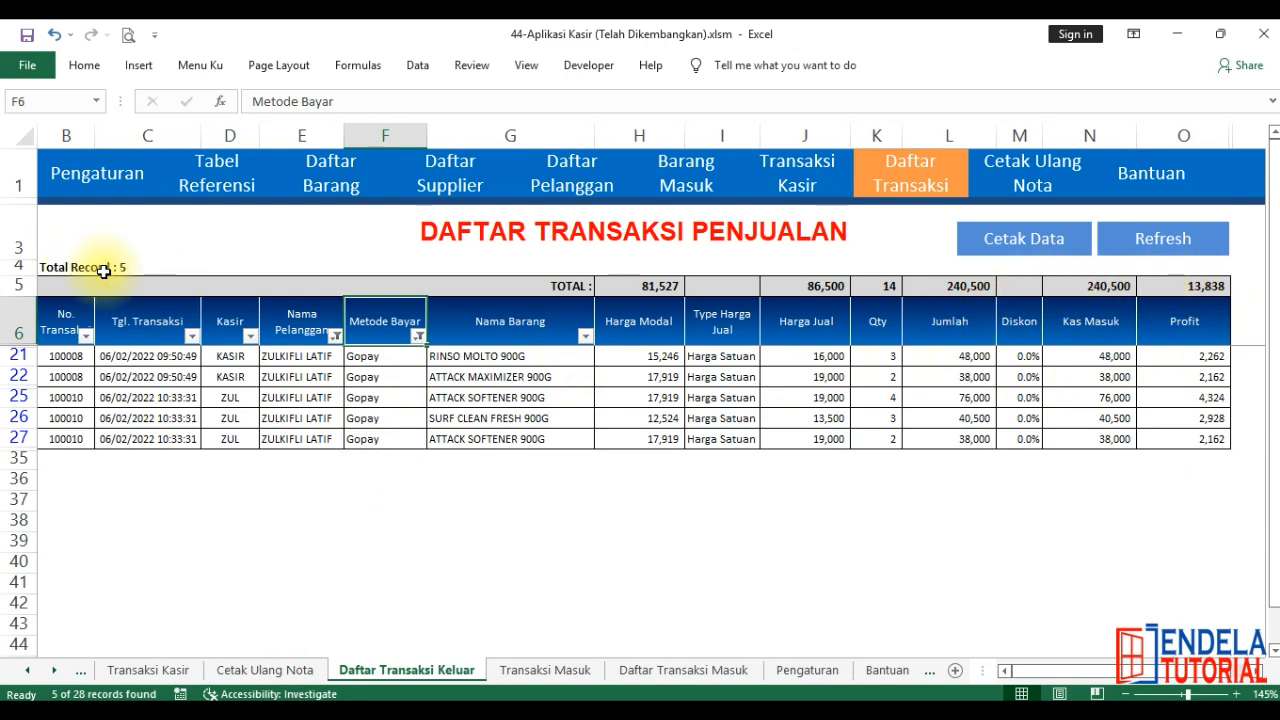
Step: Clear the filters by refreshing the sales list, and apply the Tgl. Transaksi filter with all dates and blanks selected
left_click(1132, 242)
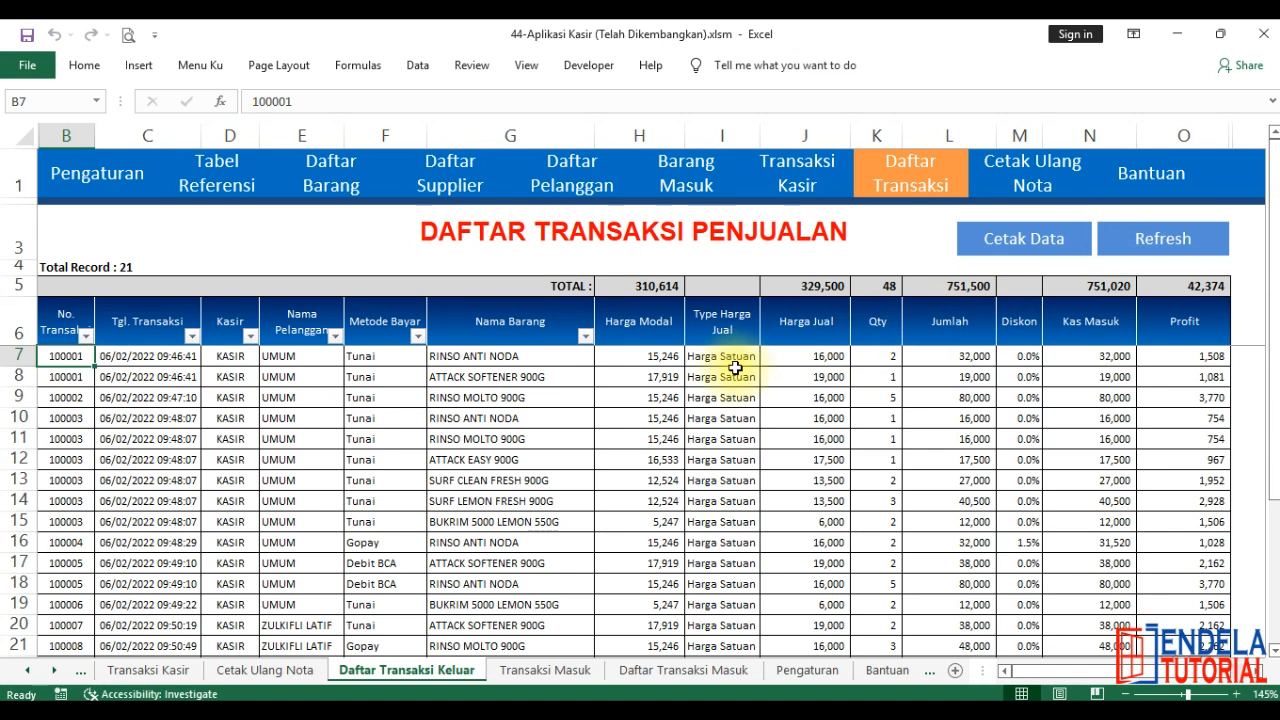
left_click(152, 328)
left_click(191, 337)
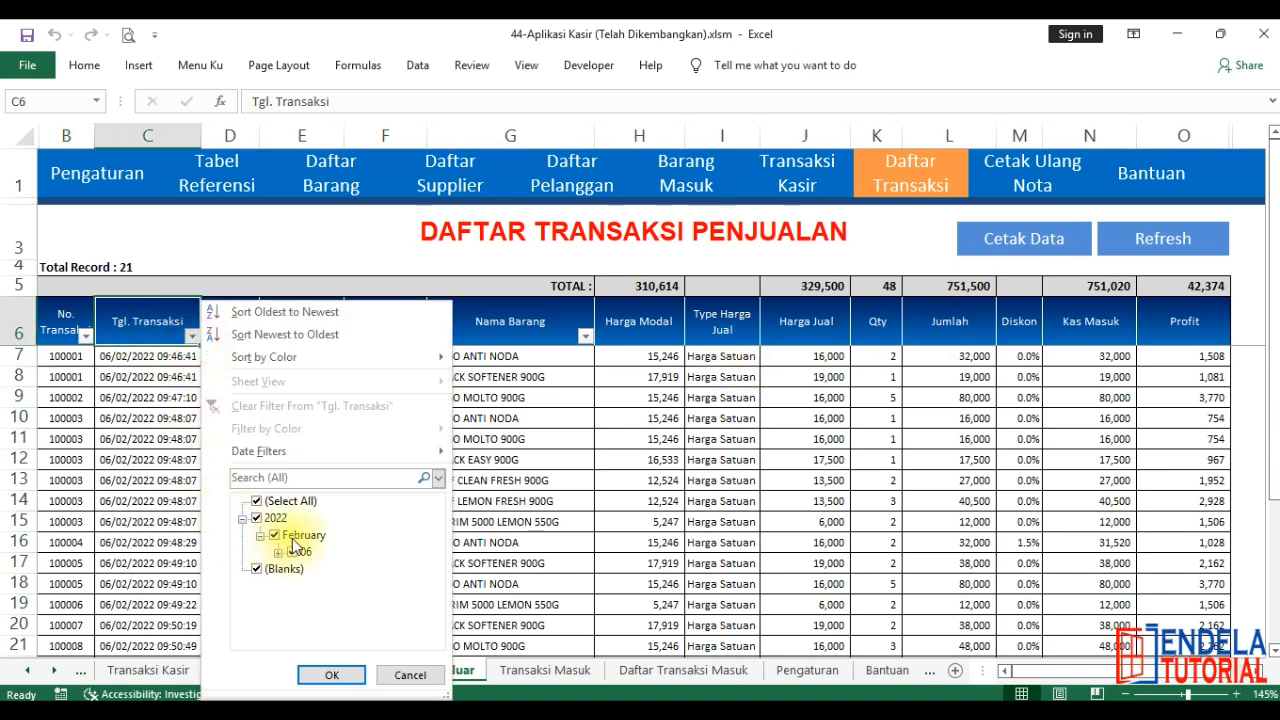
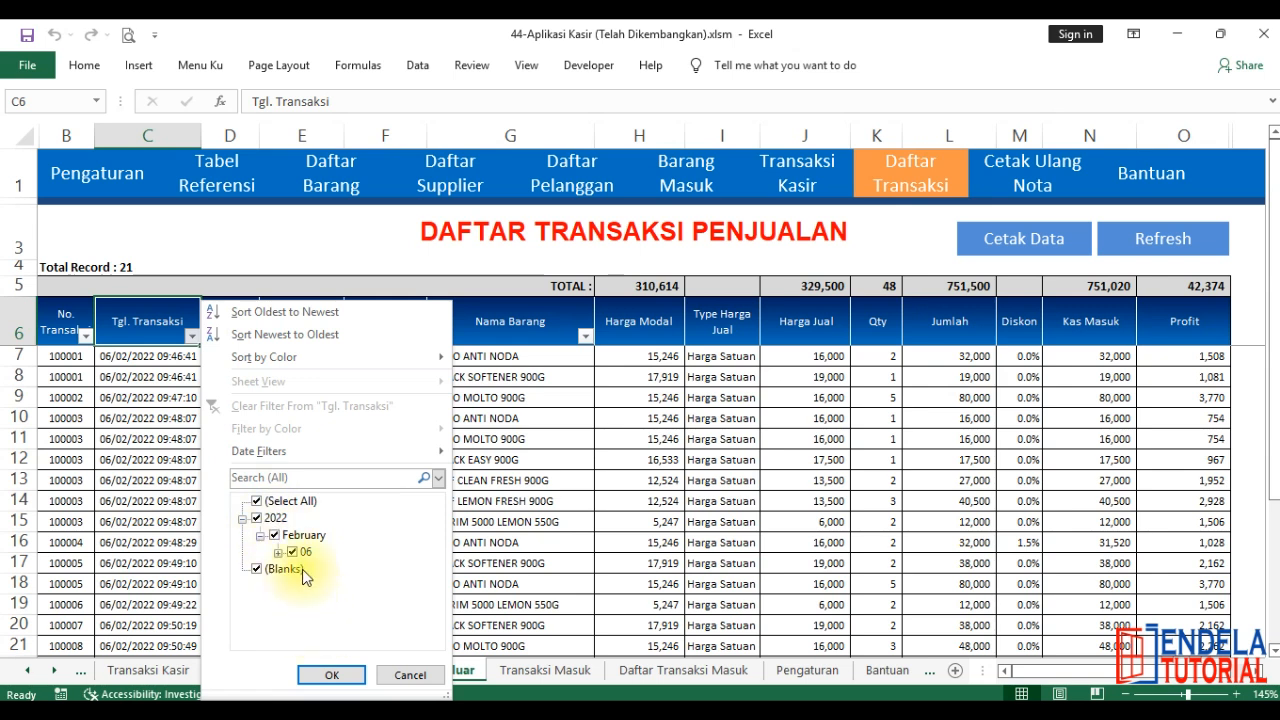
left_click(331, 676)
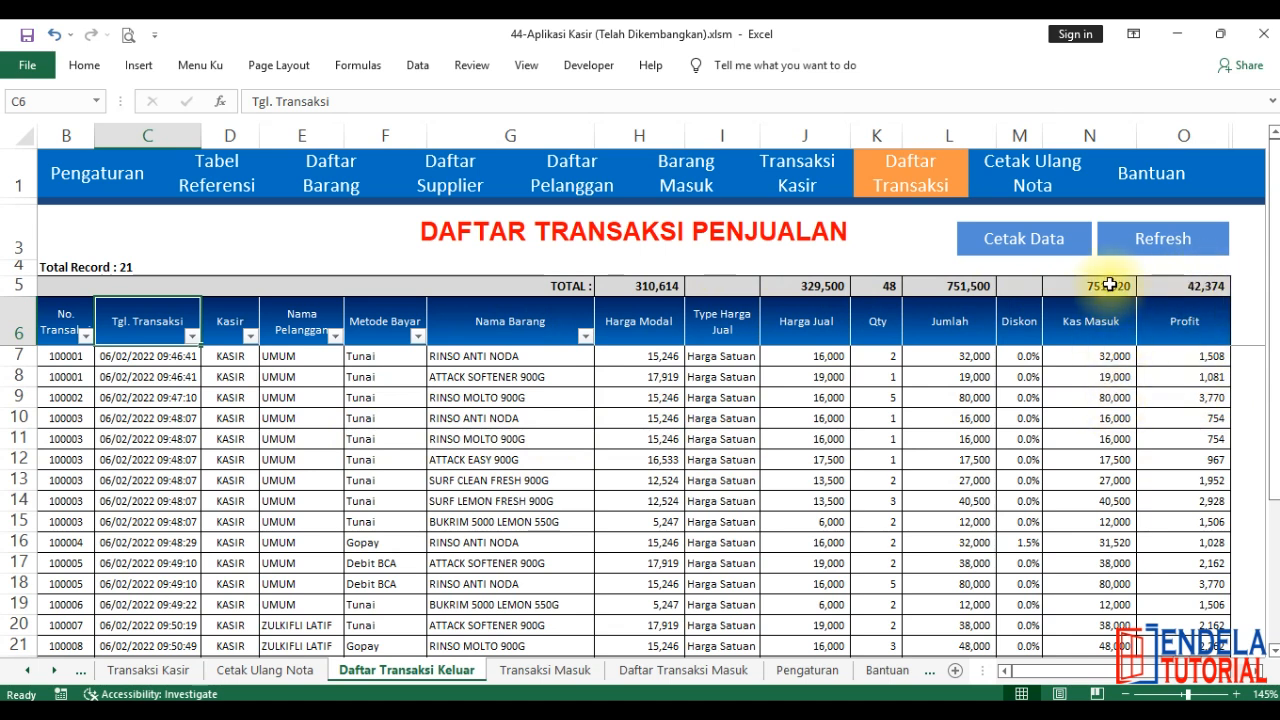
Step: Filter the Metode Bayar column of the sales list to show only Tunai transactions
left_click(366, 320)
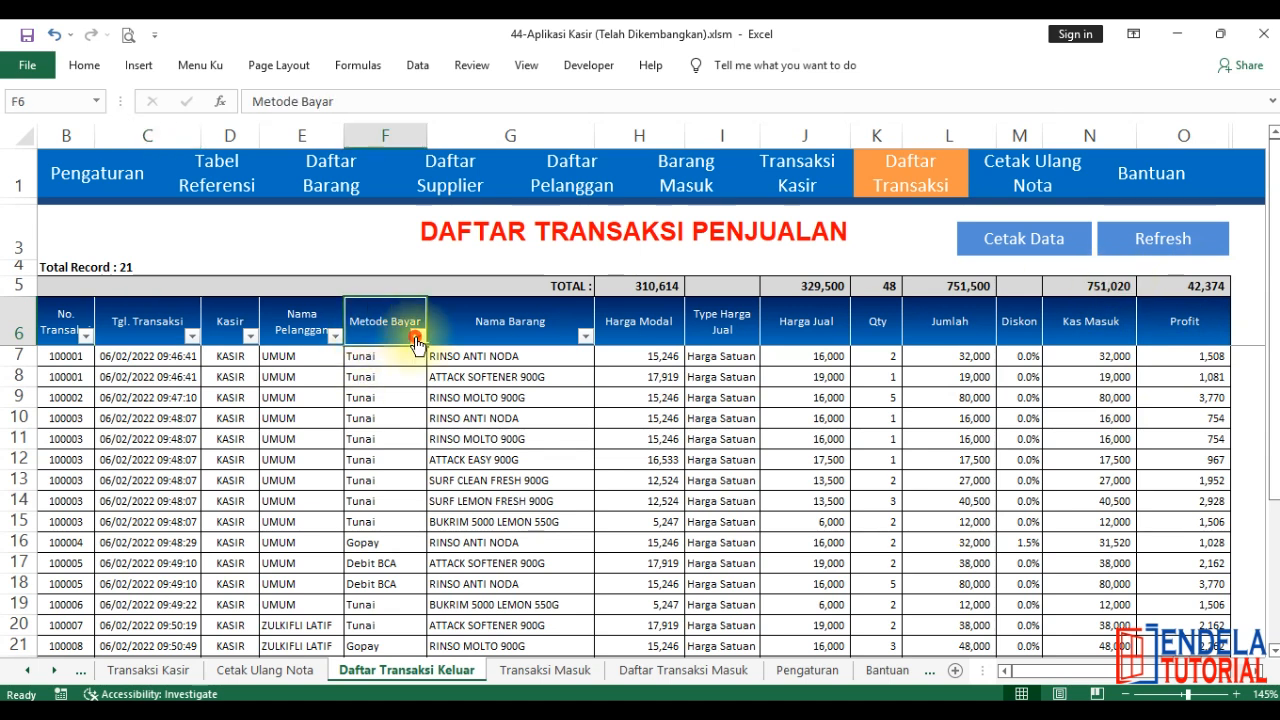
left_click(417, 336)
left_click(262, 501)
left_click(230, 551)
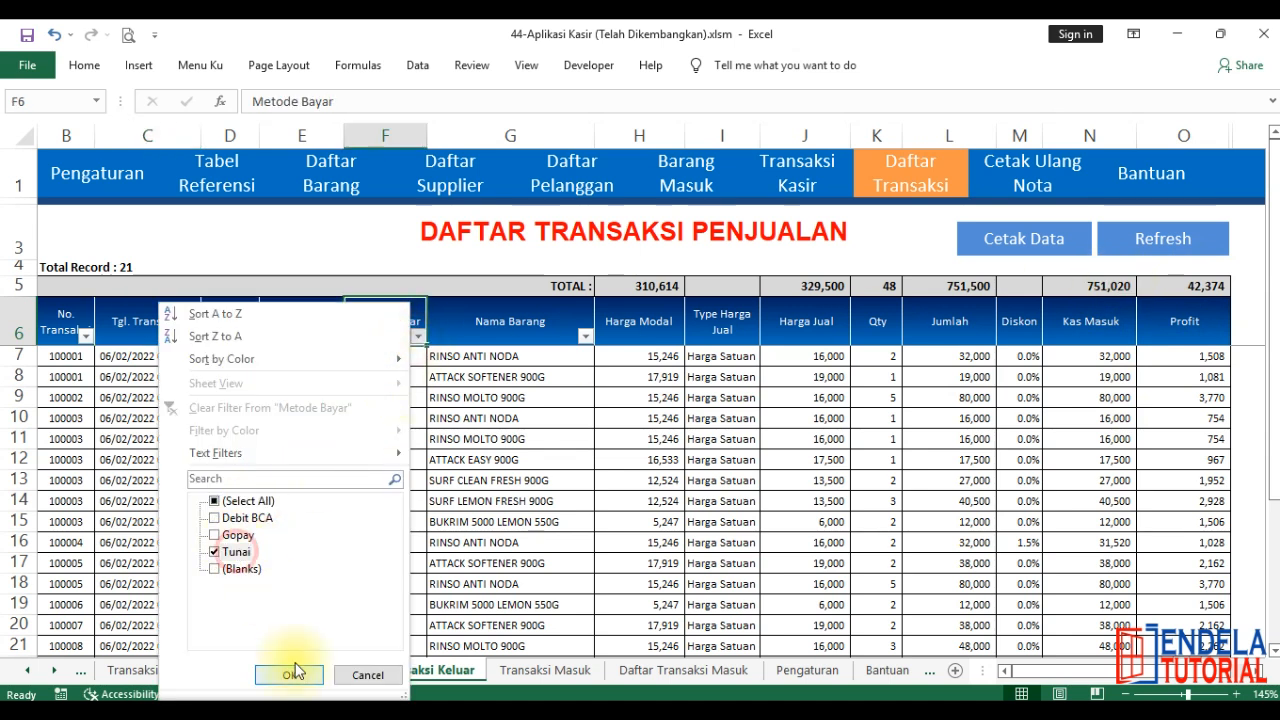
left_click(289, 675)
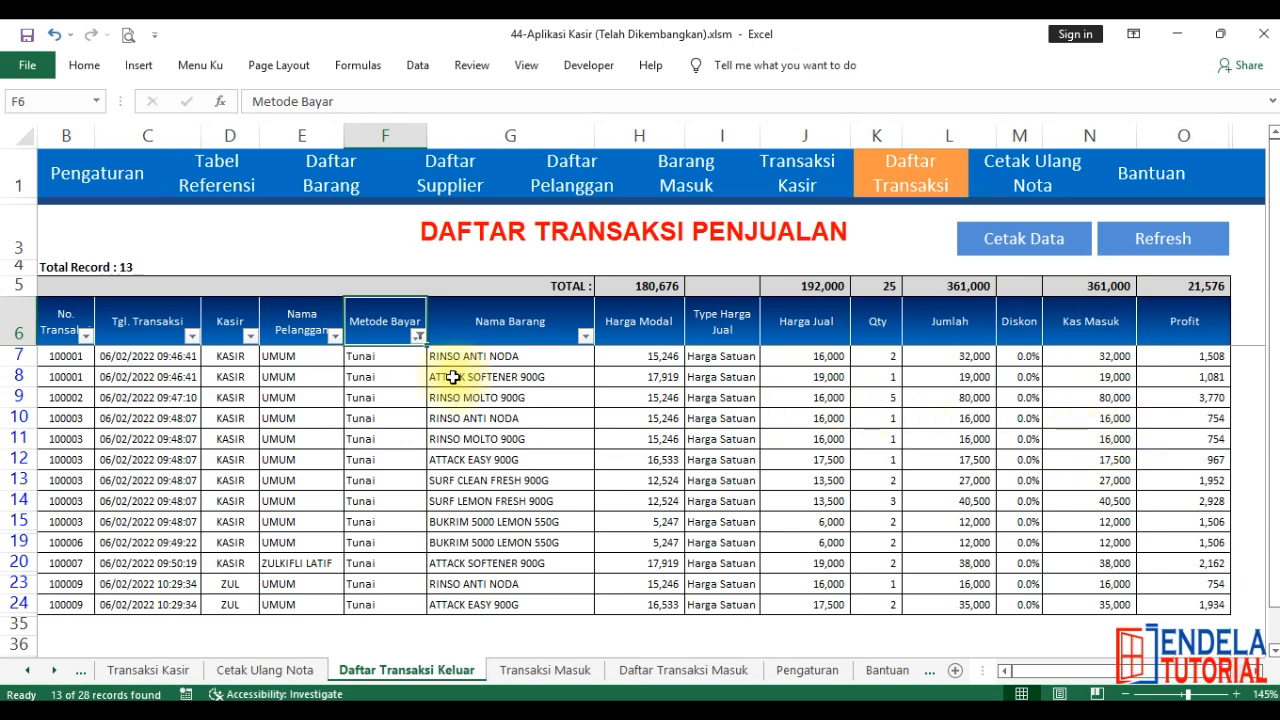
Step: Change the Metode Bayar filter from Tunai to show only Gopay transactions
left_click(418, 336)
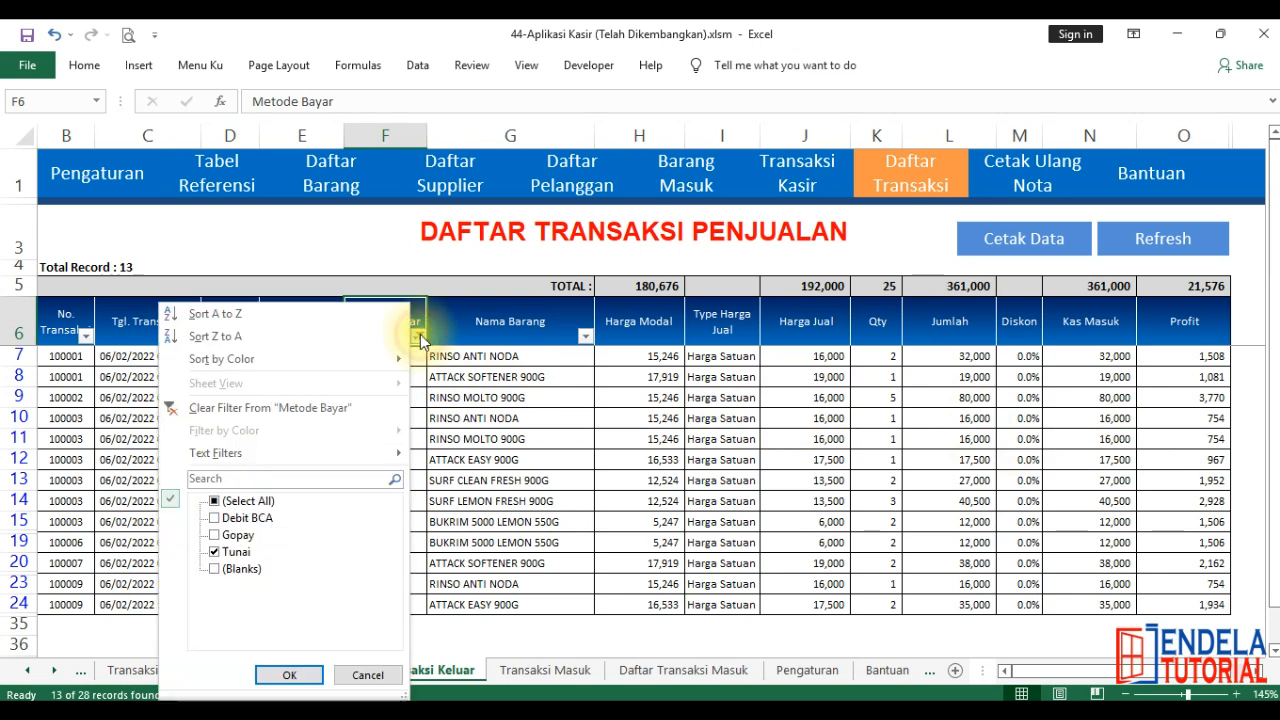
left_click(238, 535)
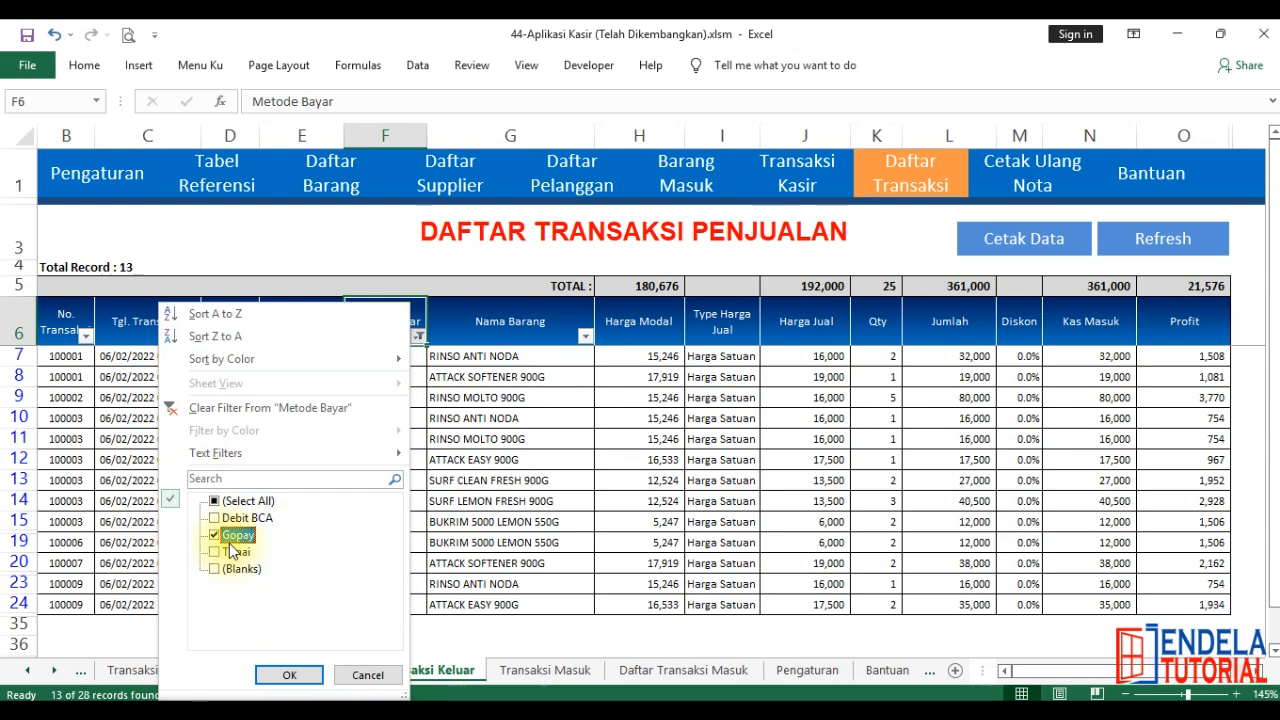
left_click(279, 658)
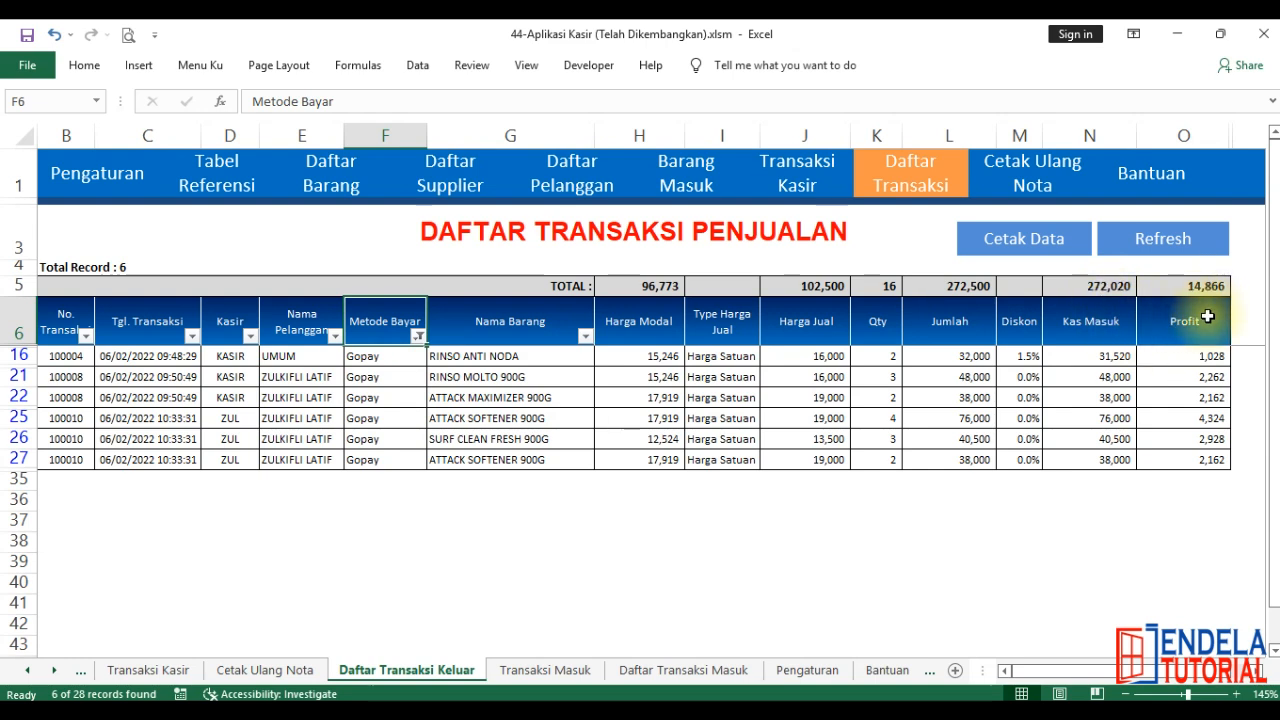
Step: Extend the Metode Bayar filter to show both Debit BCA and Gopay transactions
left_click(417, 338)
left_click(237, 534)
left_click(240, 519)
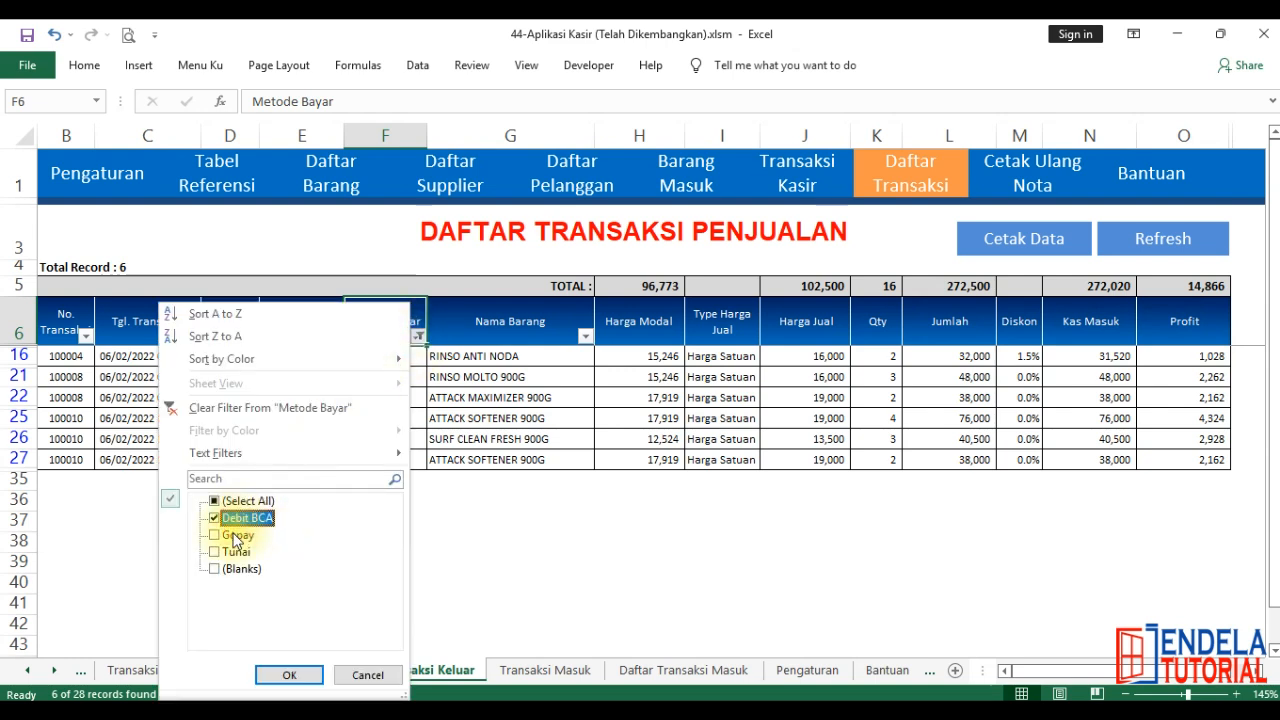
left_click(222, 537)
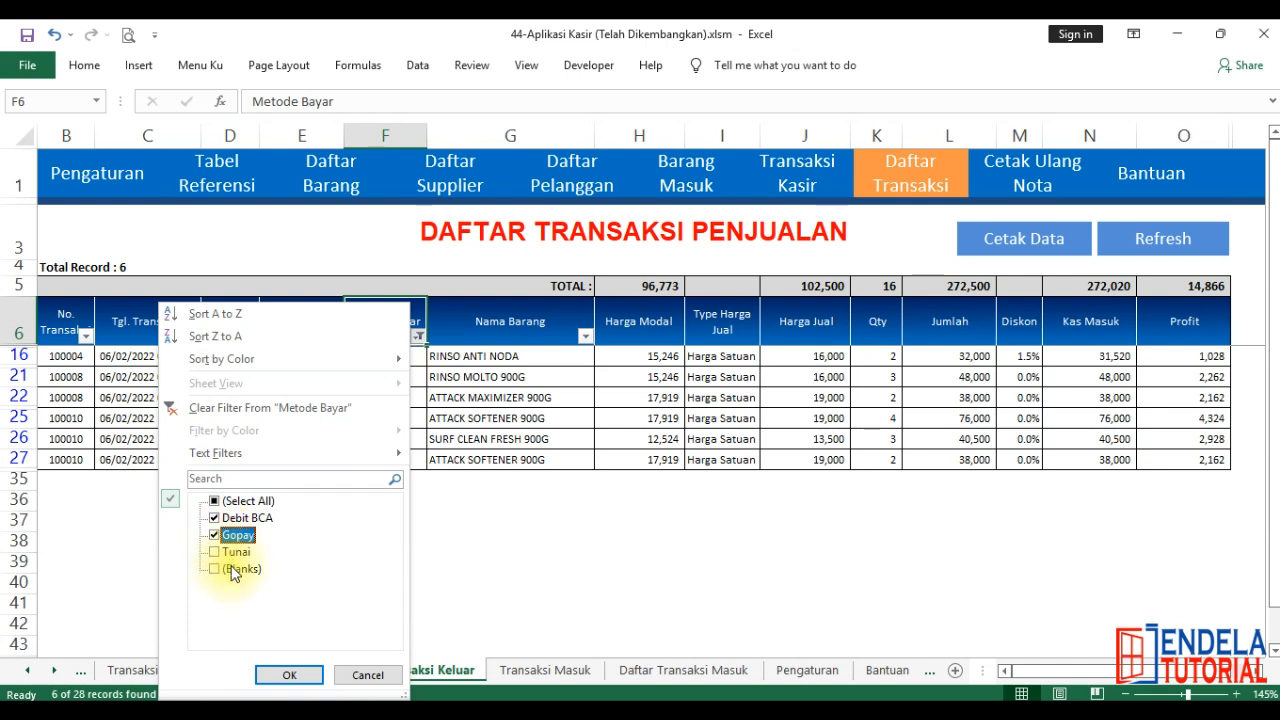
left_click(279, 674)
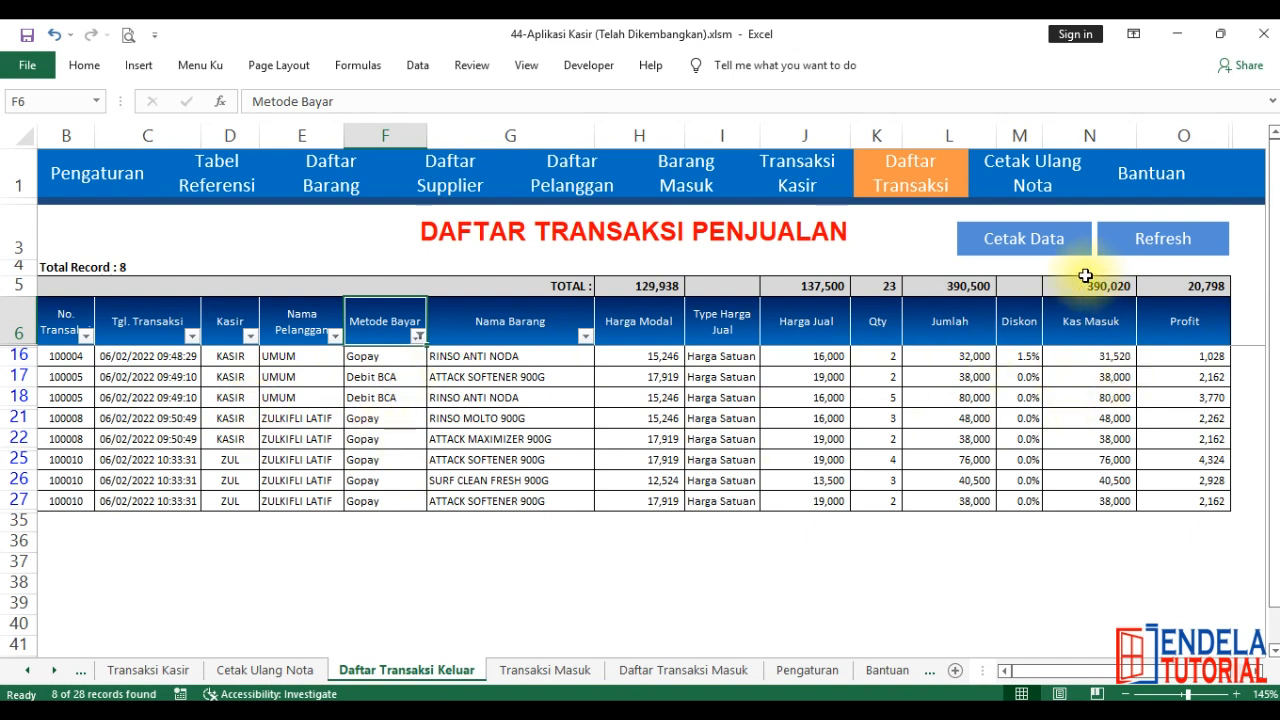
Step: Preview the printout of the sales list filtered by payment method, check its columns, and close the preview
left_click(1005, 250)
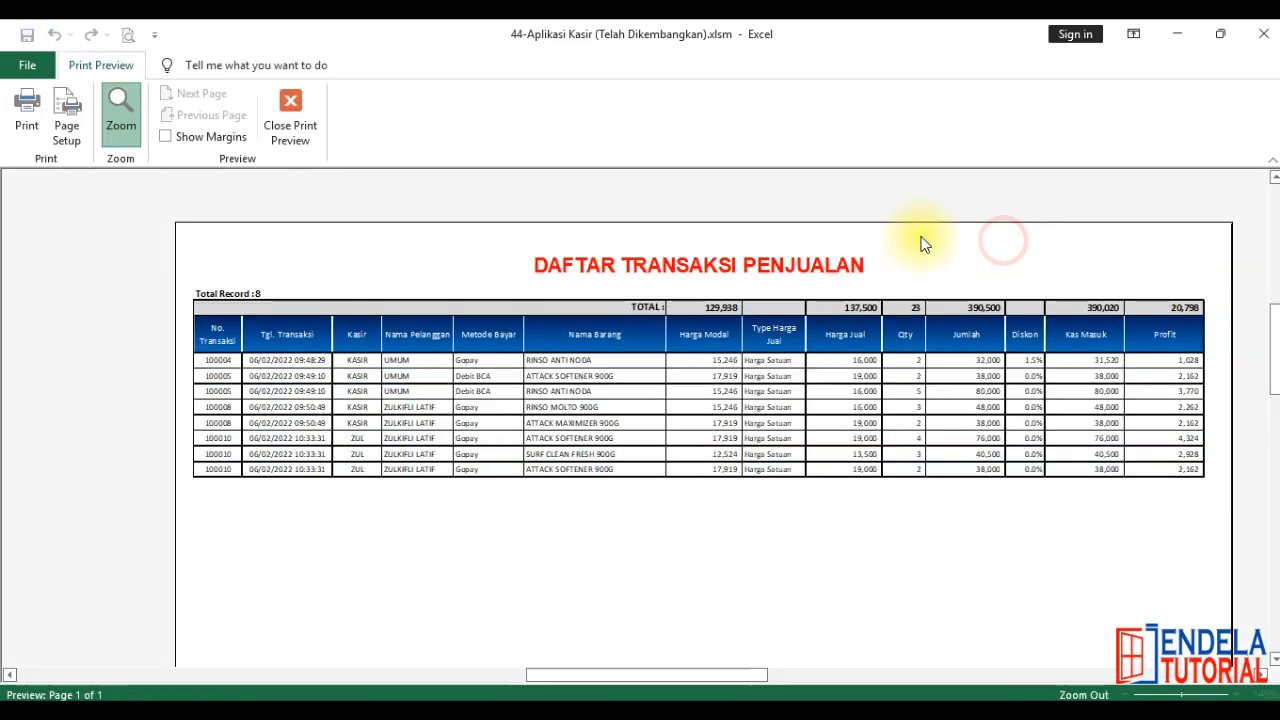
left_click(926, 464)
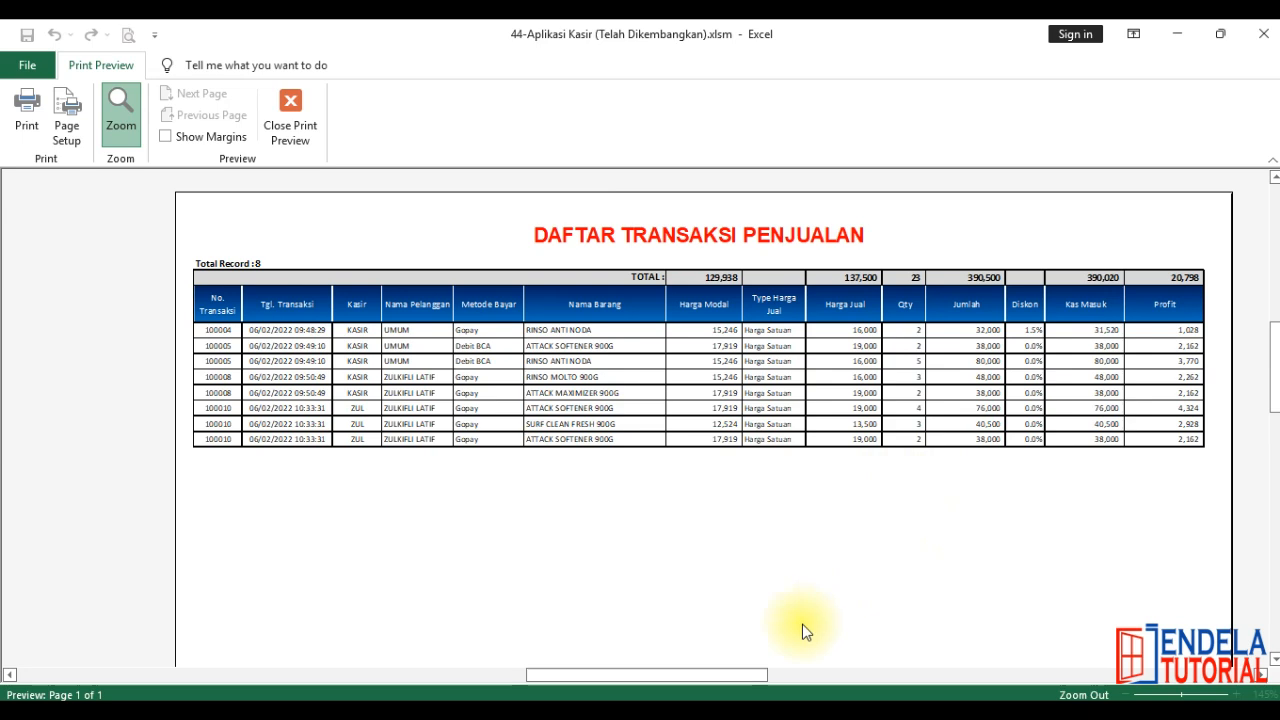
left_click_drag(766, 676, 829, 672)
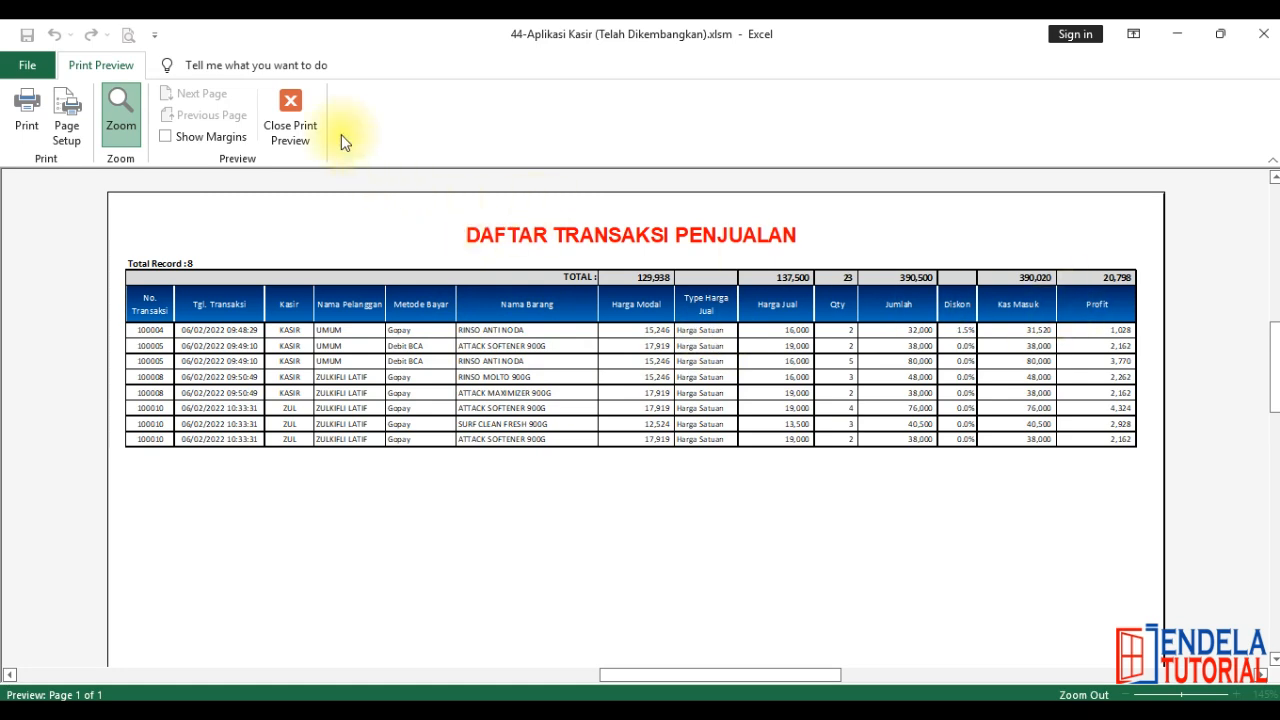
left_click(292, 110)
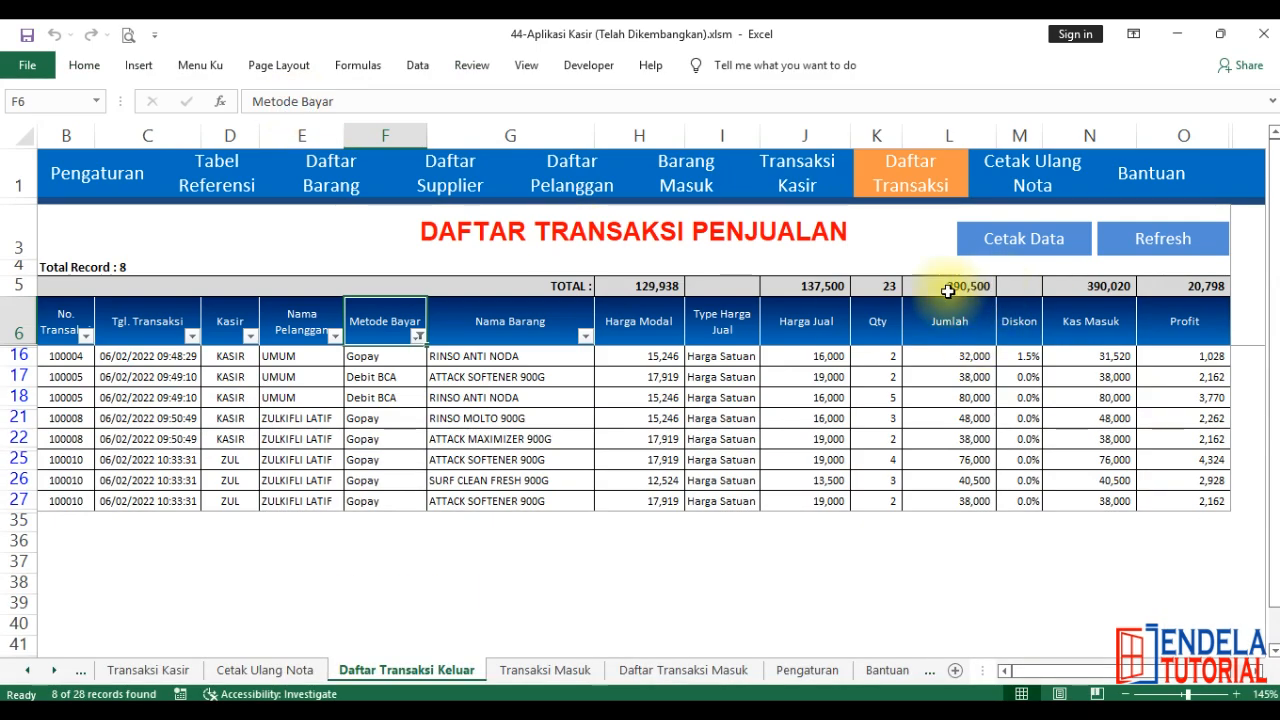
Step: Clear the payment filter by refreshing the sales list, and preview the unfiltered sales report down to its page footer
left_click(1168, 244)
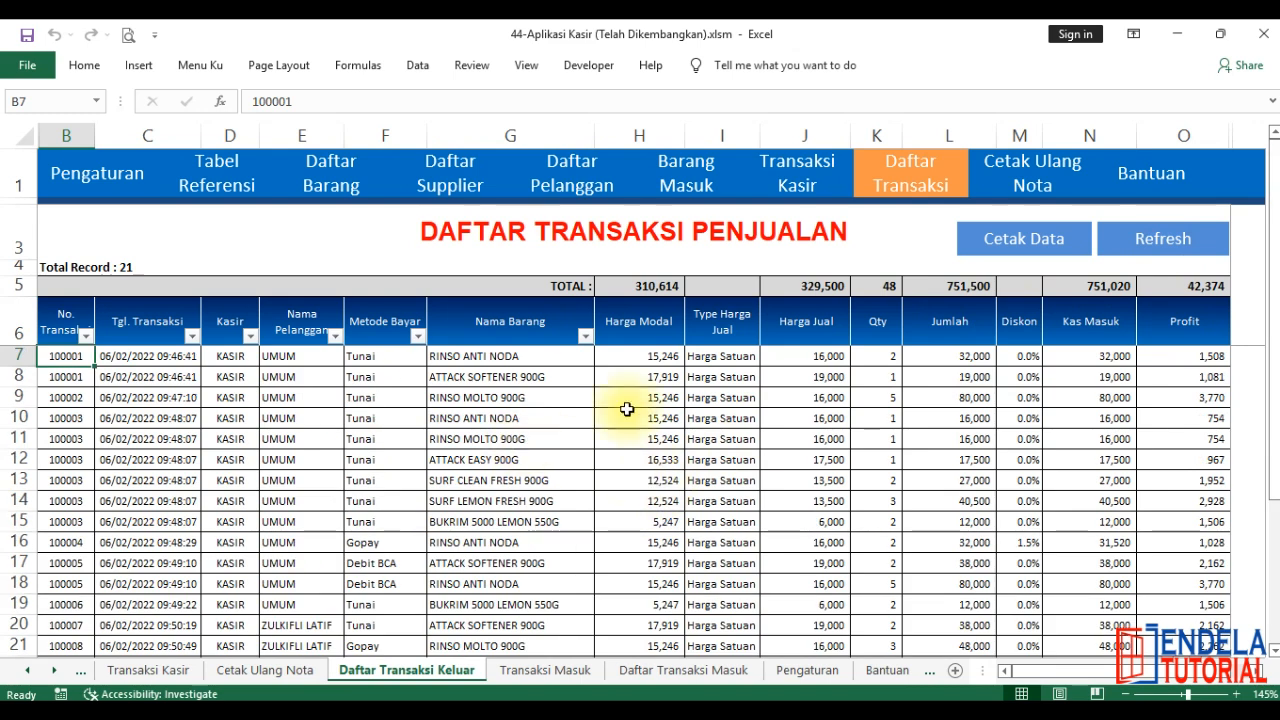
left_click(985, 240)
scroll(721, 397, "down", 5)
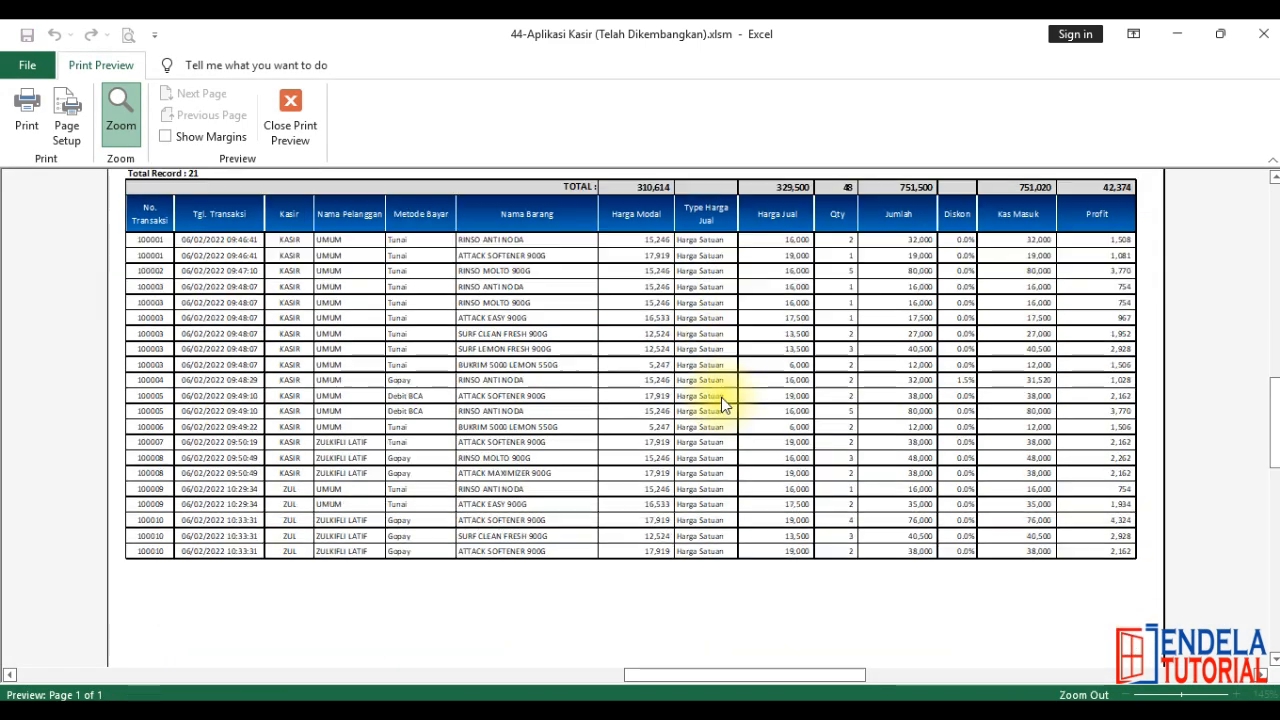
scroll(721, 397, "up", 6)
scroll(327, 410, "down", 2)
scroll(325, 410, "down", 10)
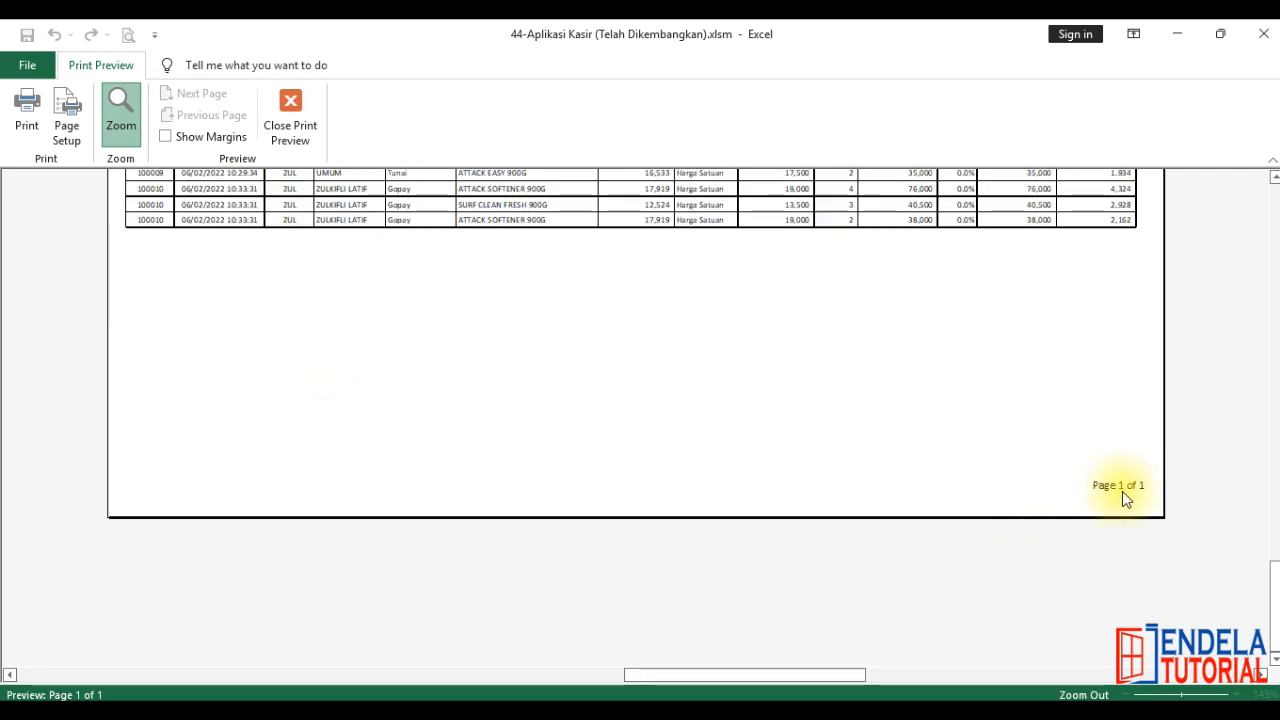
scroll(1121, 491, "up", 10)
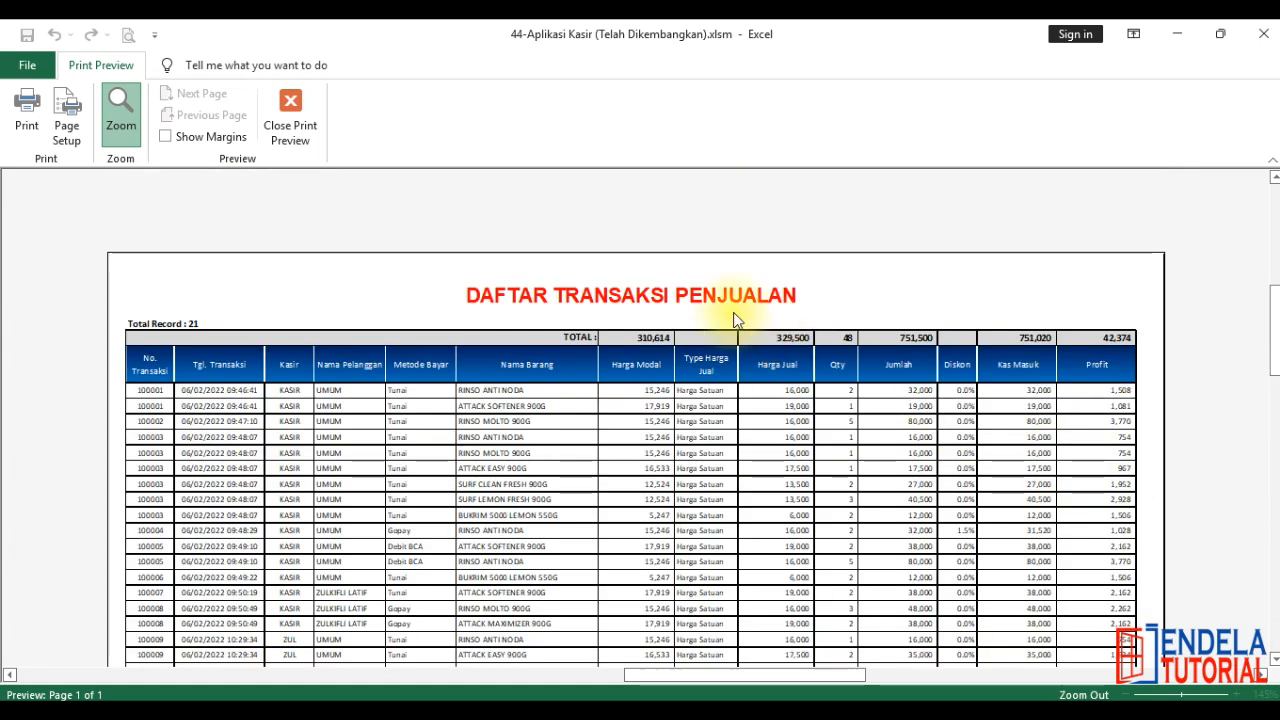
left_click(688, 288)
left_click(290, 112)
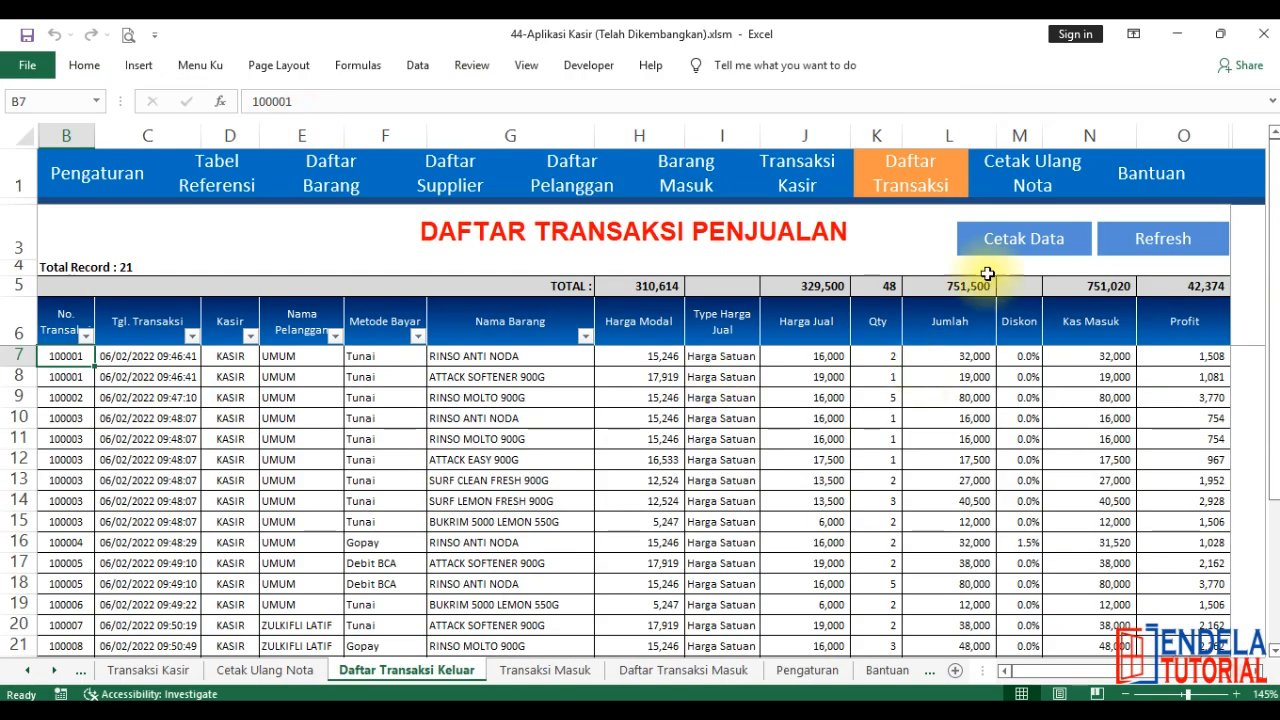
Step: Open the Cetak Ulang Nota page and examine the receipt number field and the receipt layout
left_click(1025, 191)
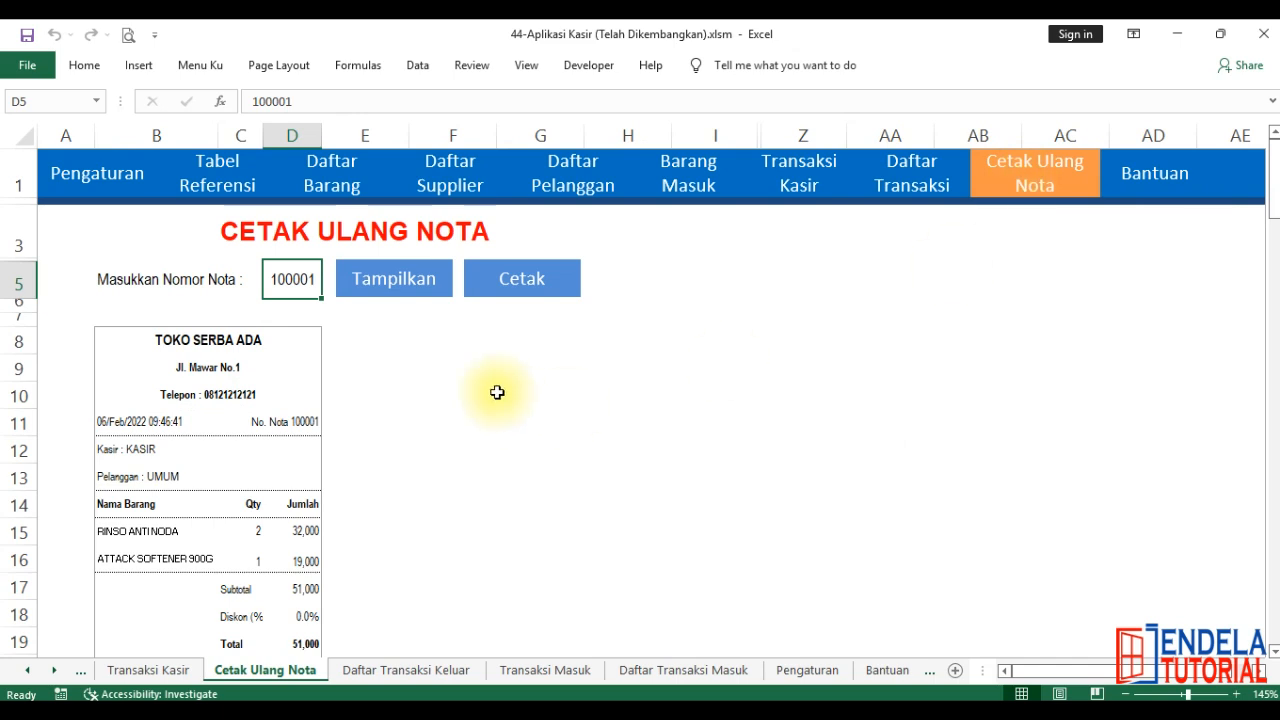
scroll(410, 425, "down", 2)
scroll(410, 425, "up", 2)
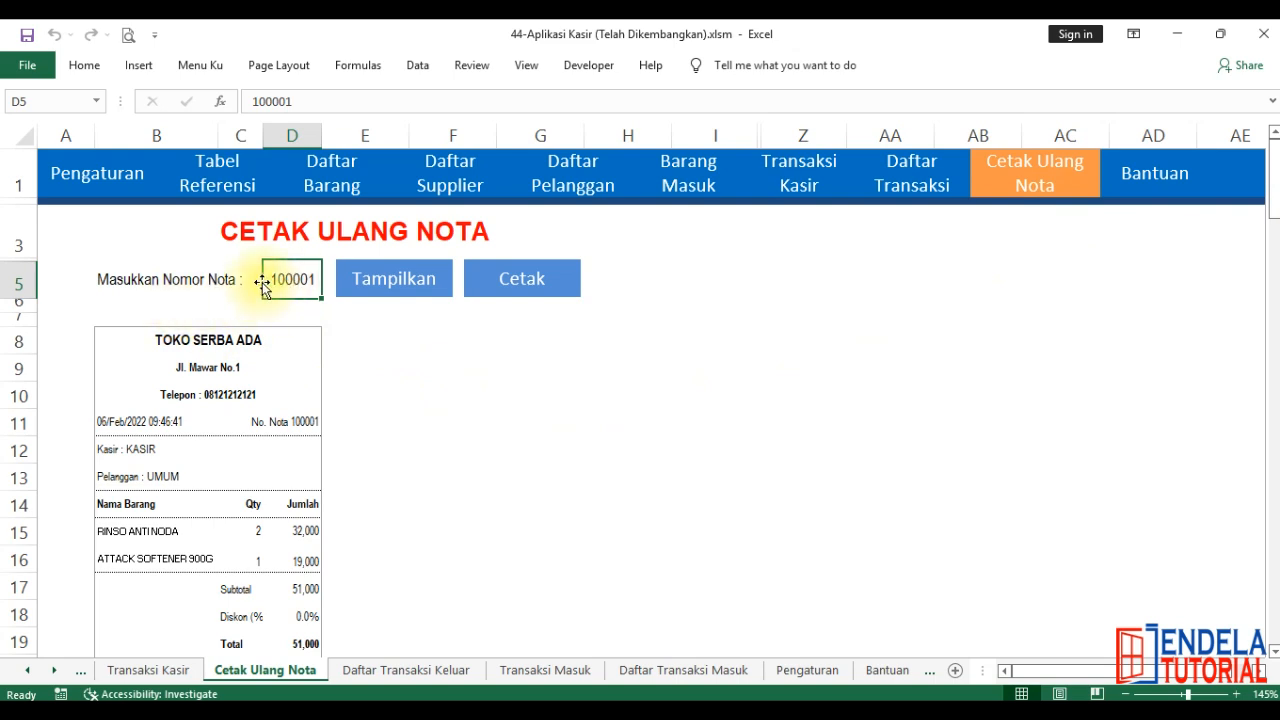
Step: Look up the number of the most recent transaction at the end of the Daftar Transaksi list
left_click(910, 178)
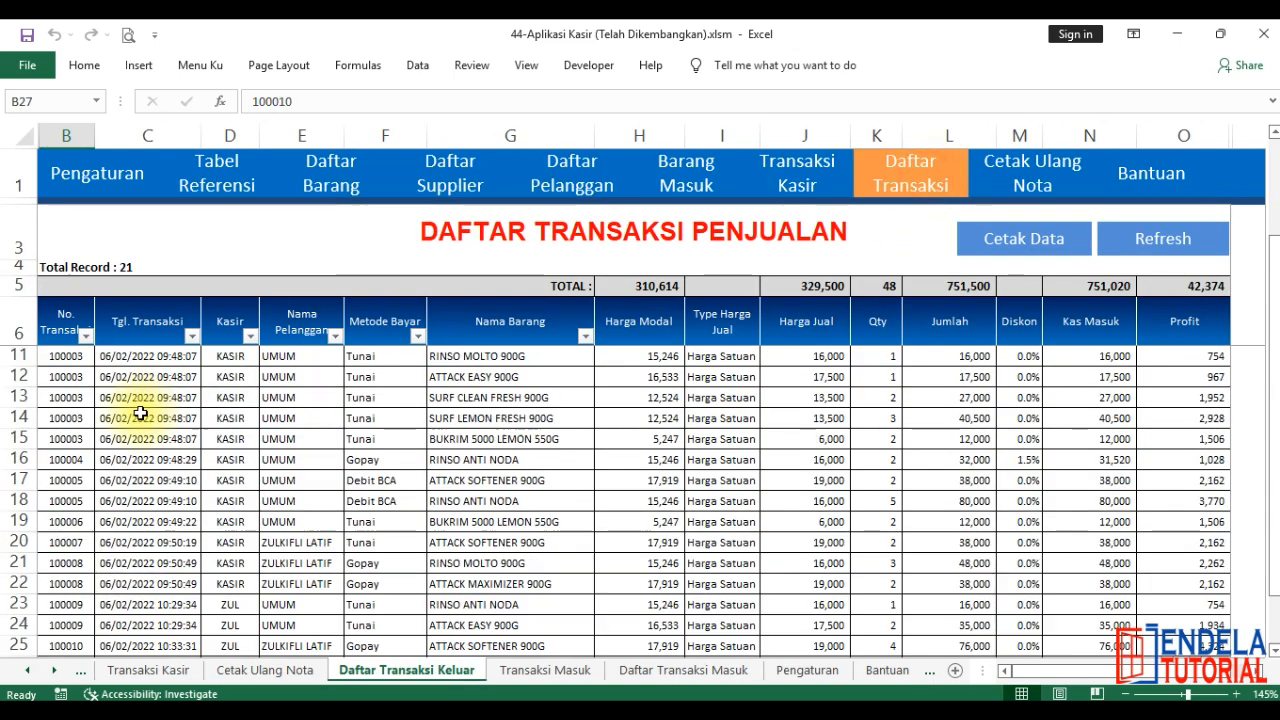
scroll(137, 408, "down", 2)
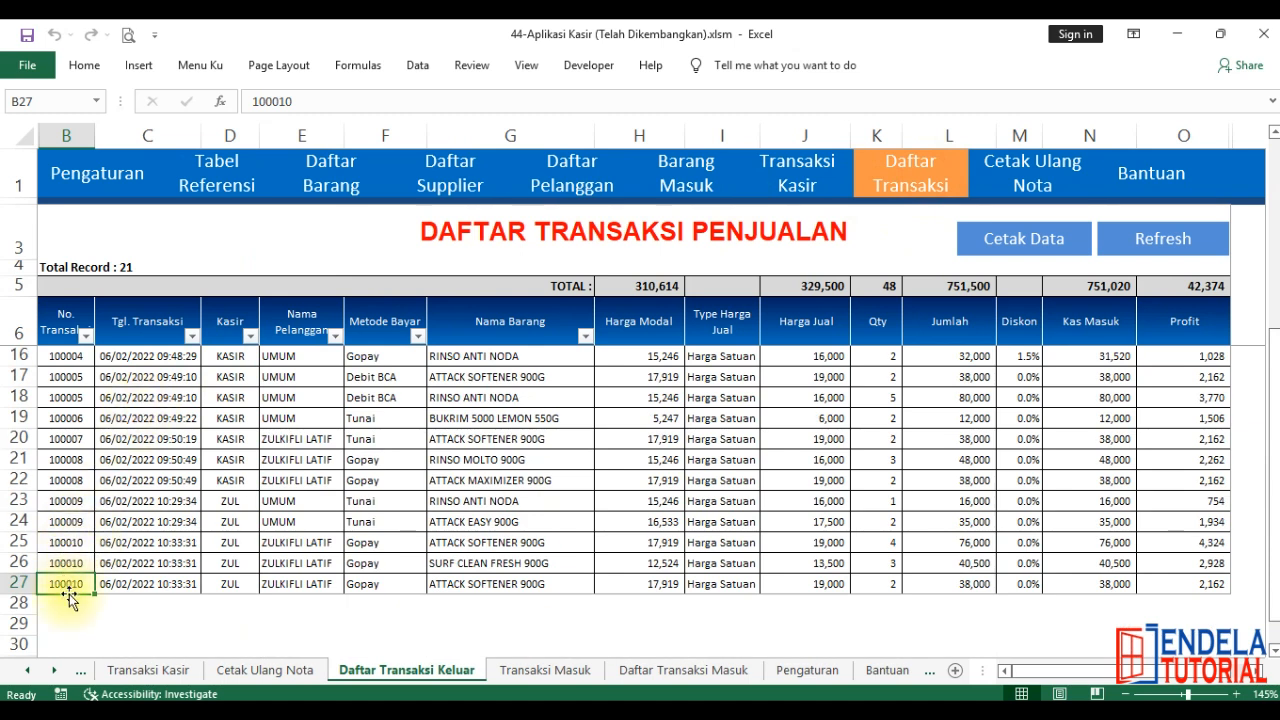
left_click(66, 543)
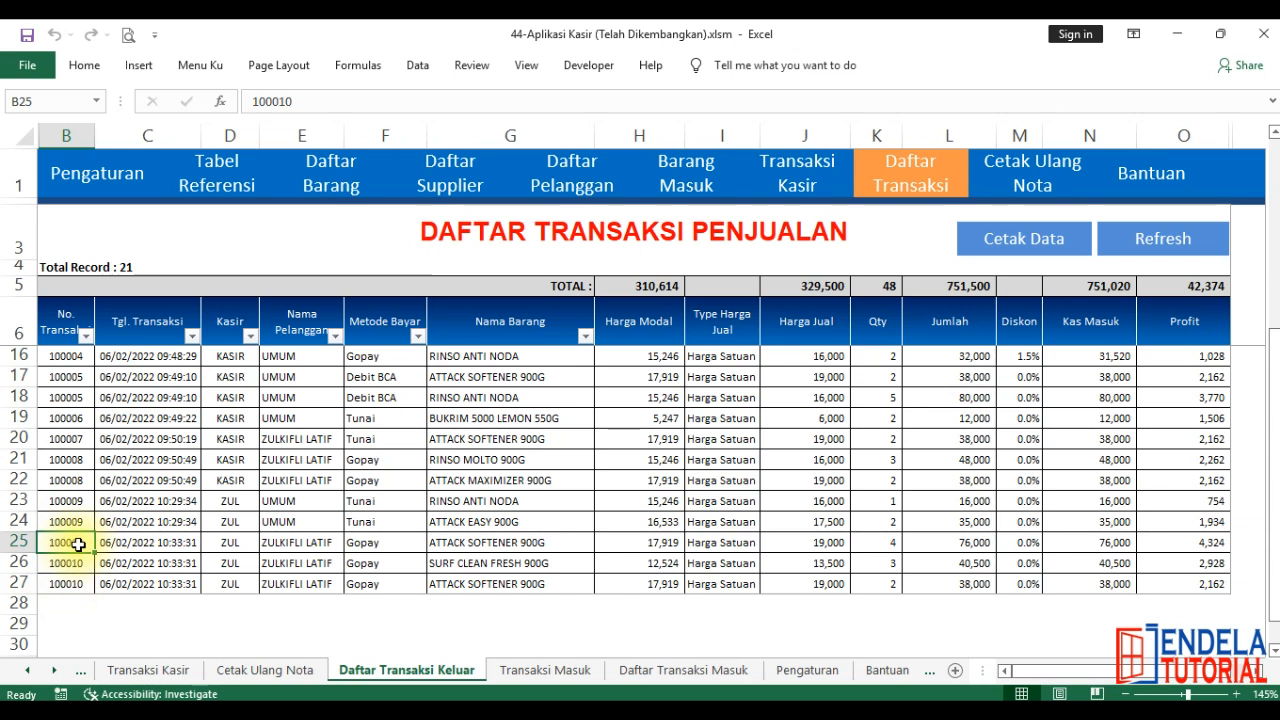
Step: Try to display a receipt on the Cetak Ulang Nota page using a five-digit receipt number
left_click(1030, 175)
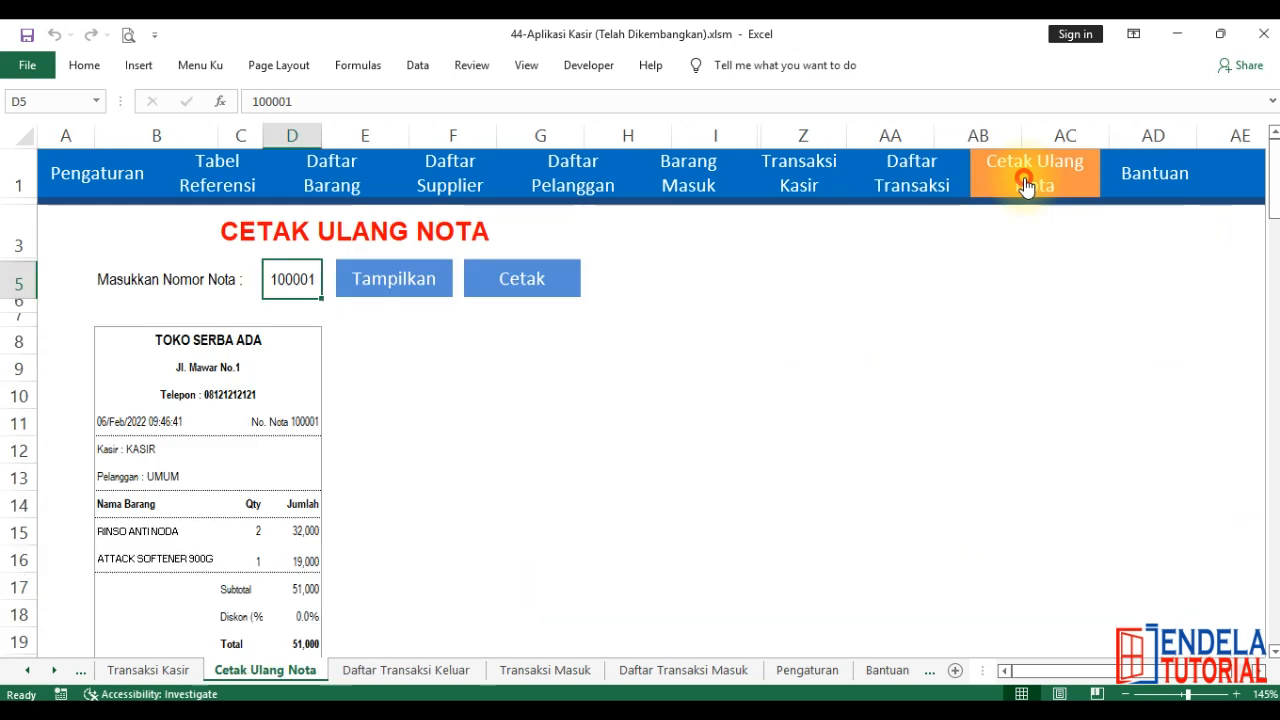
double_click(291, 280)
key("BackSpace")
key("BackSpace")
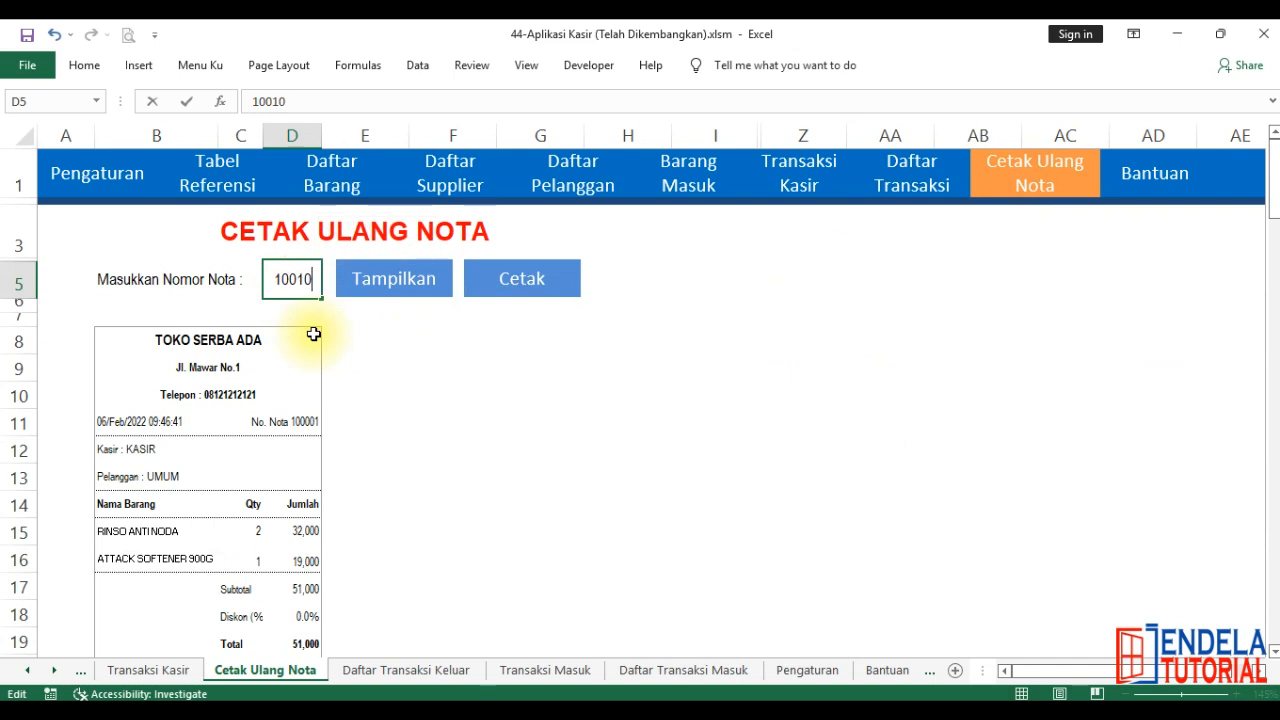
key("Return")
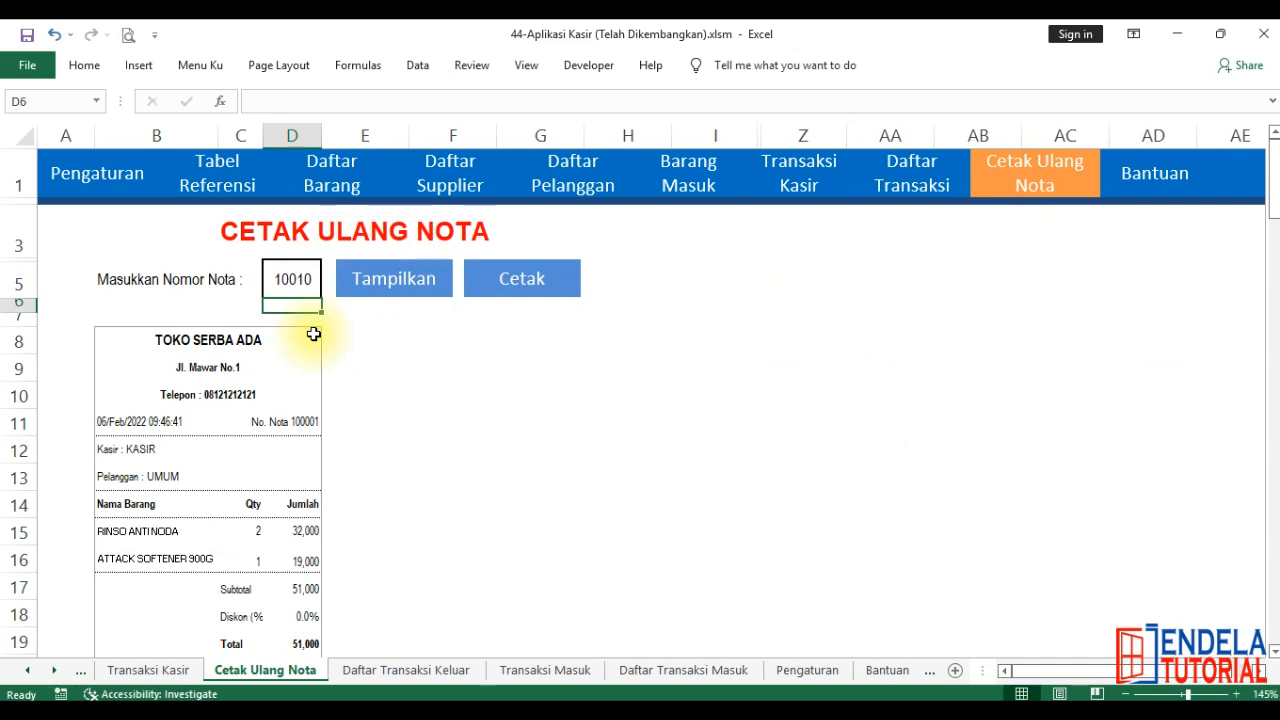
left_click(398, 286)
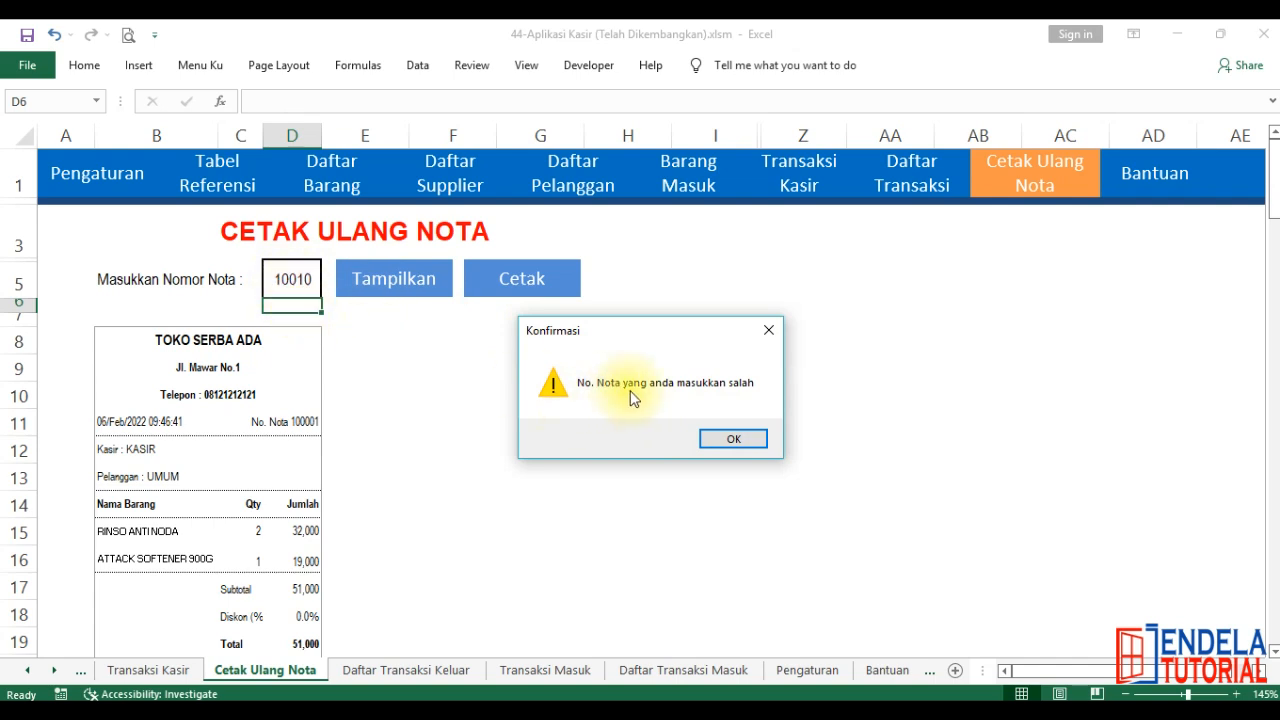
left_click(734, 438)
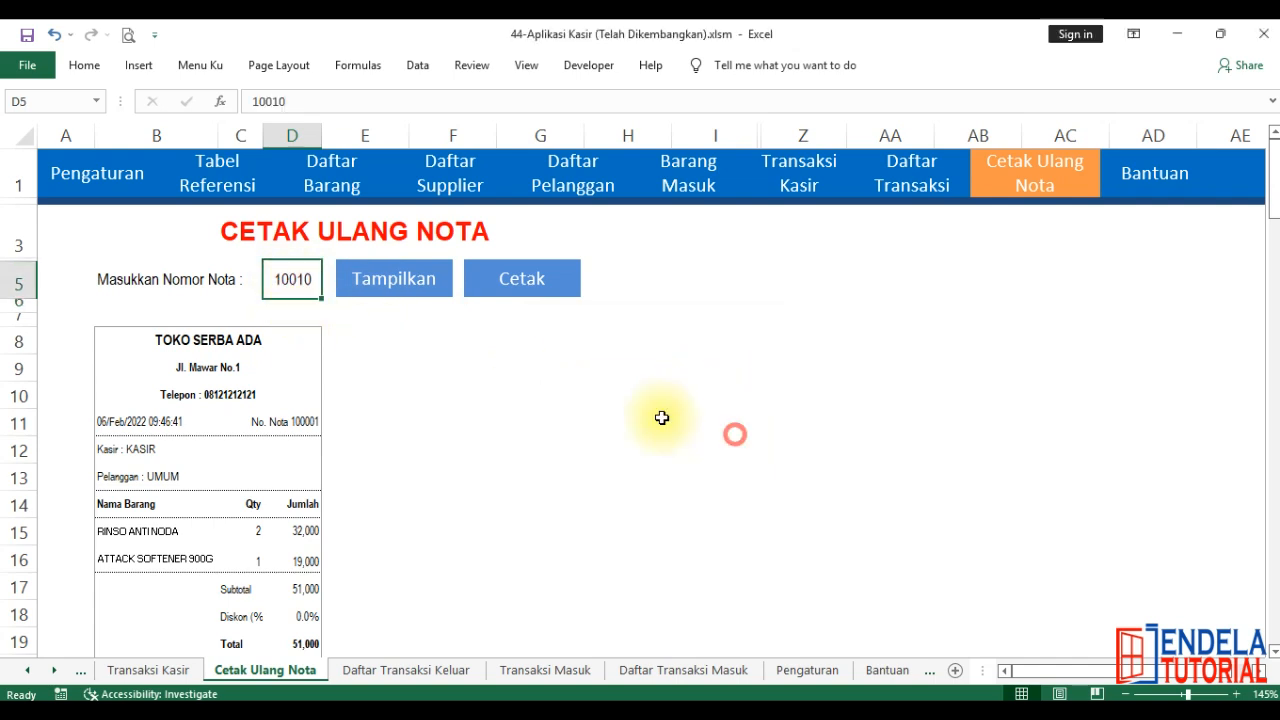
Step: Correct the receipt number to the six-digit number of the most recent transaction and display its receipt down to the closing line
double_click(291, 281)
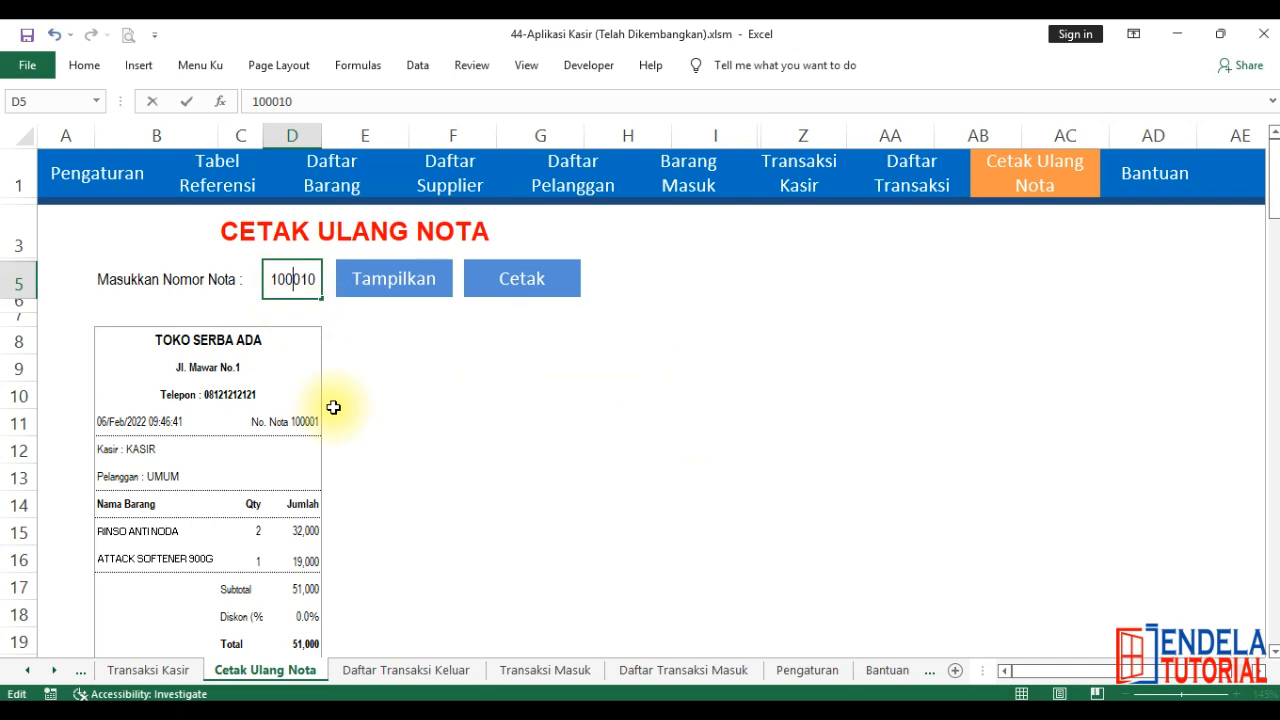
key("Return")
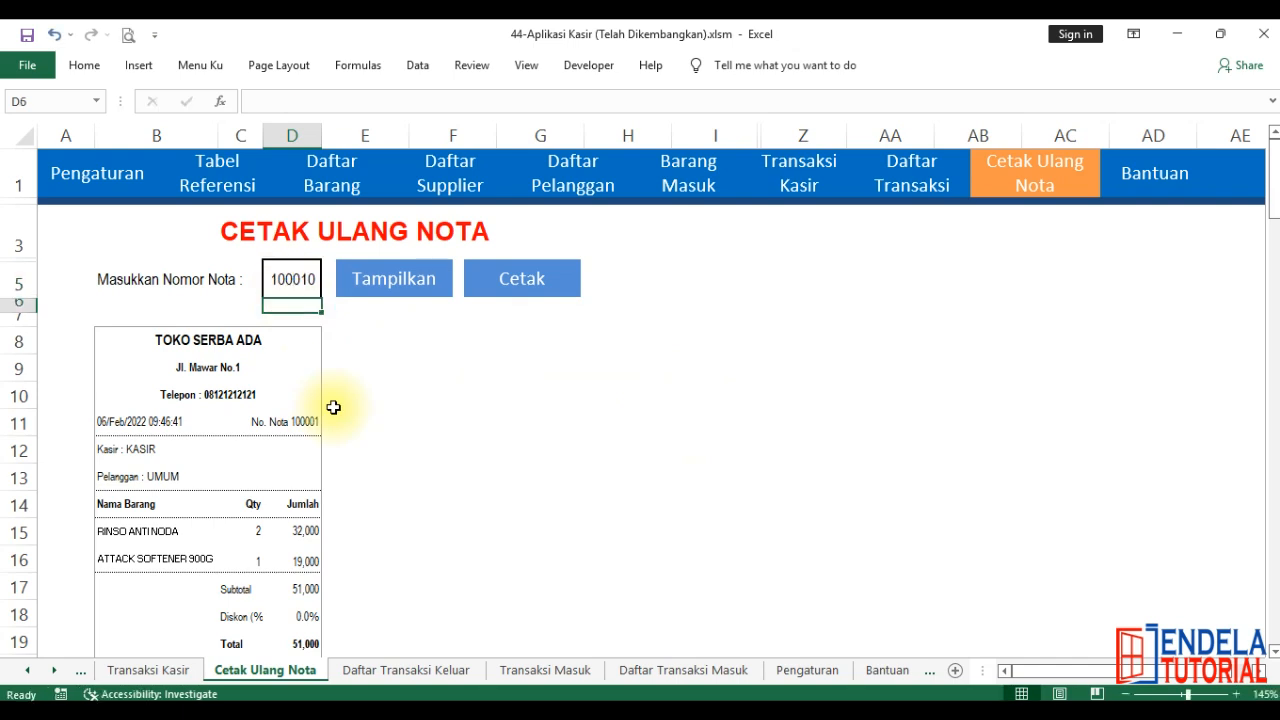
left_click(412, 281)
scroll(210, 460, "down", 3)
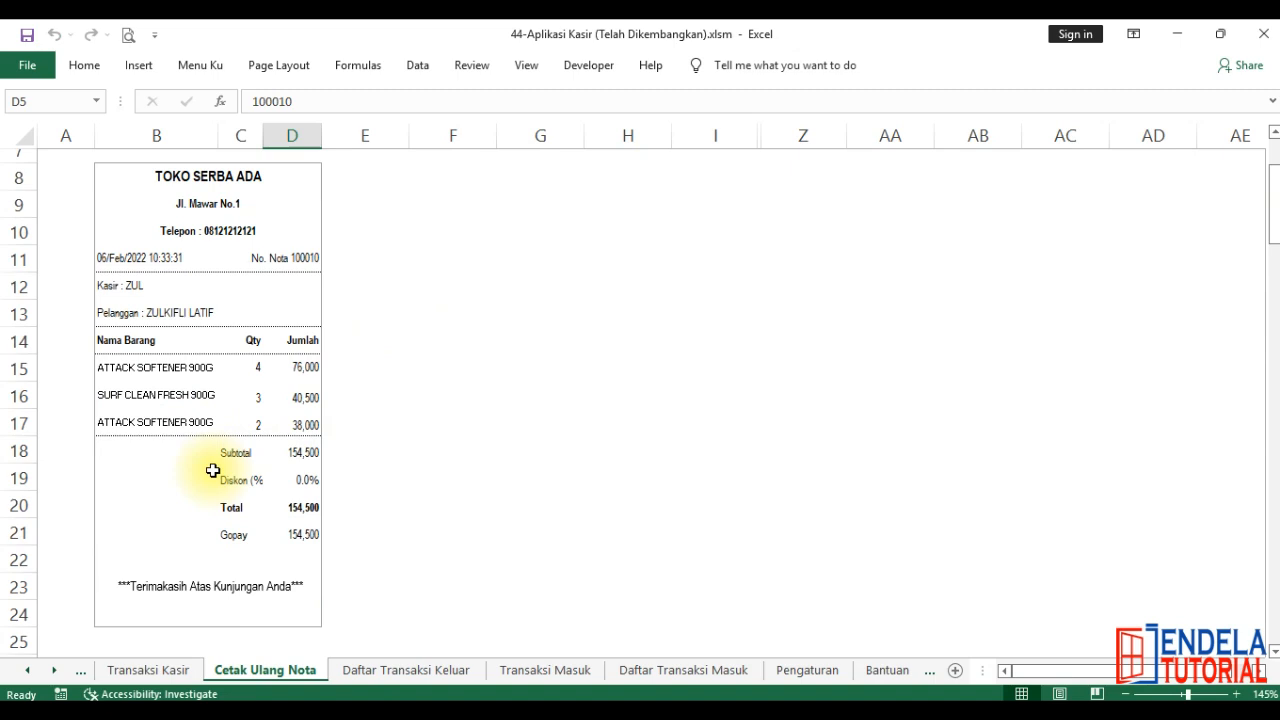
scroll(249, 357, "up", 2)
scroll(249, 363, "down", 2)
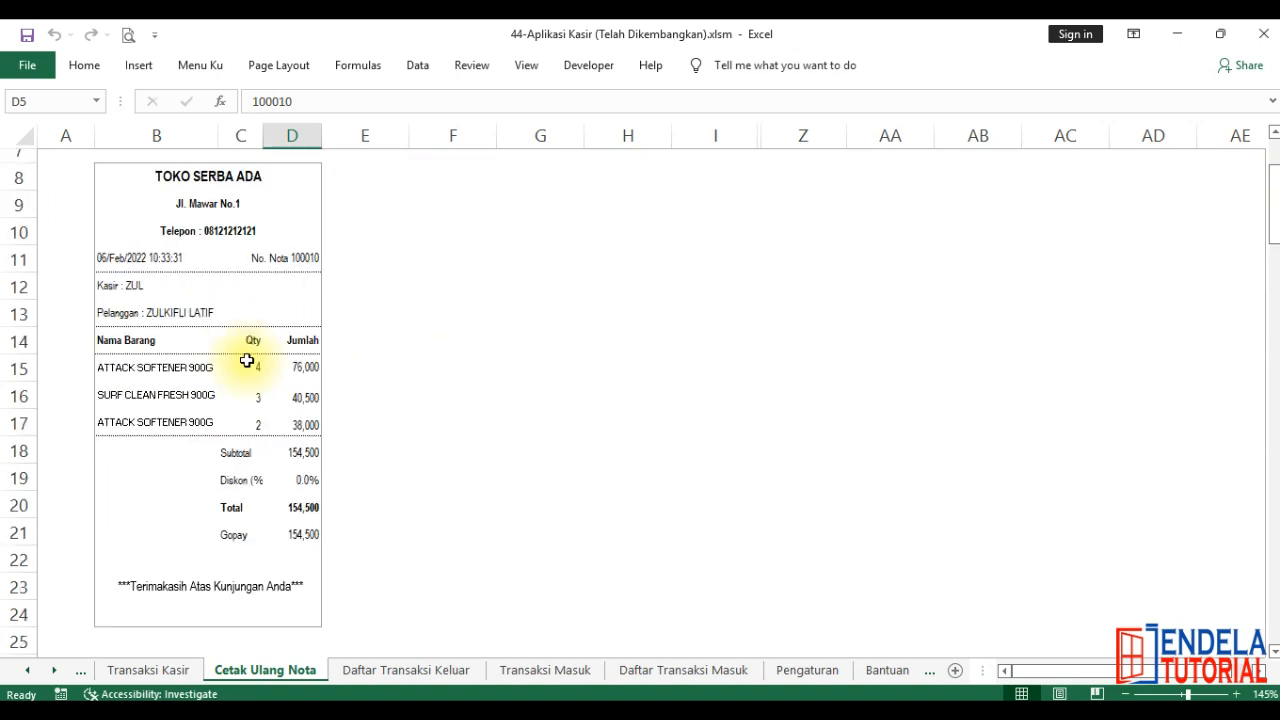
scroll(247, 366, "up", 2)
Step: Look up the transaction number in row 10 of the Daftar Transaksi list and enter it as the receipt number on Cetak Ulang Nota
left_click(908, 170)
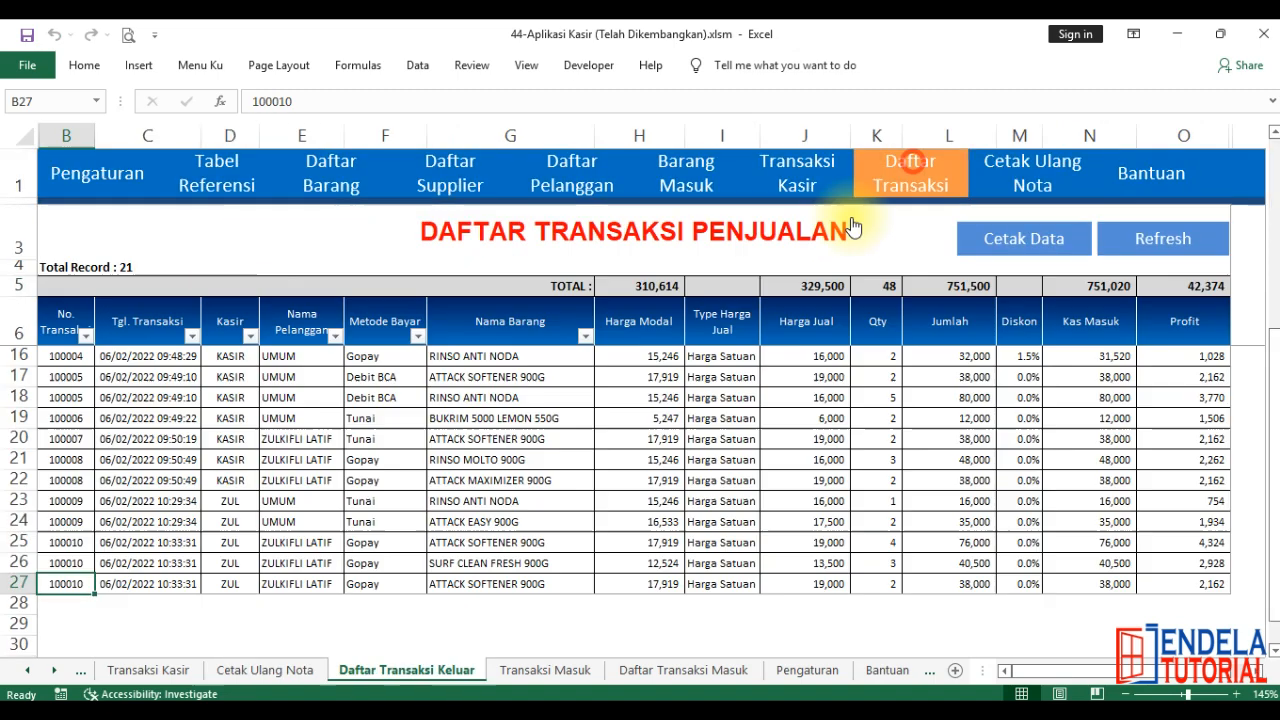
scroll(568, 405, "up", 3)
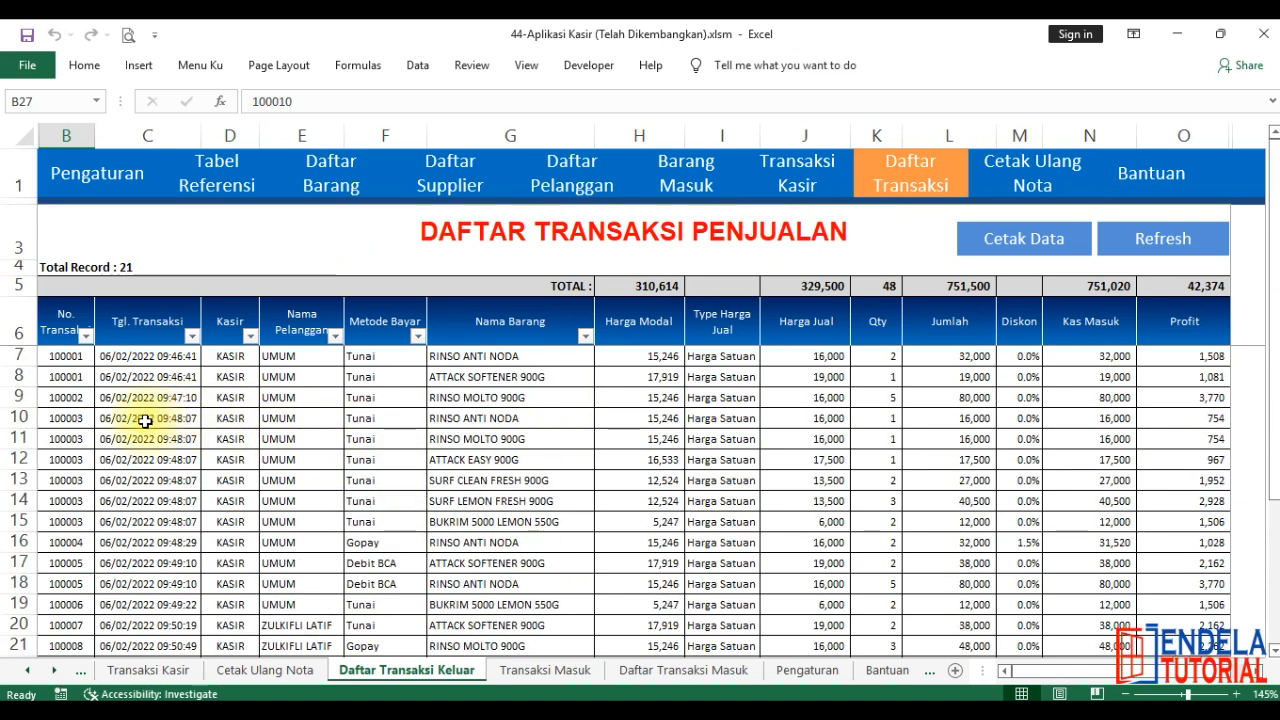
left_click(69, 418)
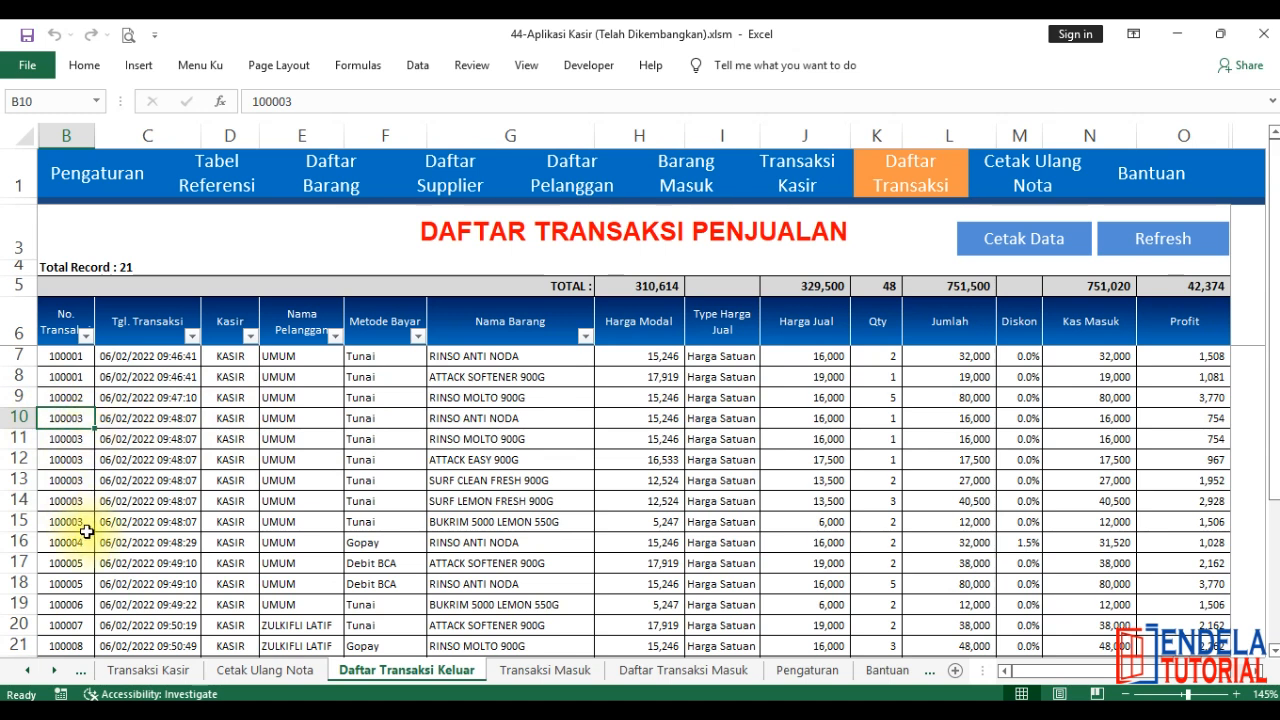
left_click(1028, 175)
left_click(280, 285)
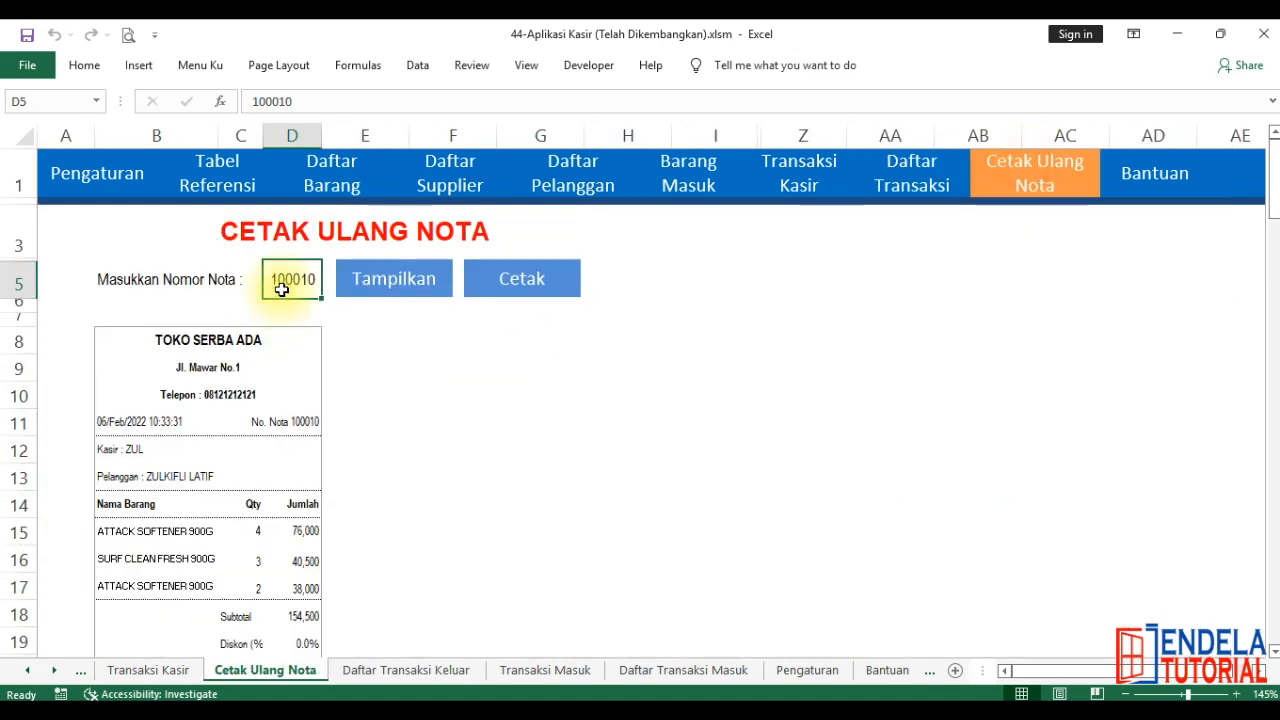
left_click(315, 103)
key("BackSpace")
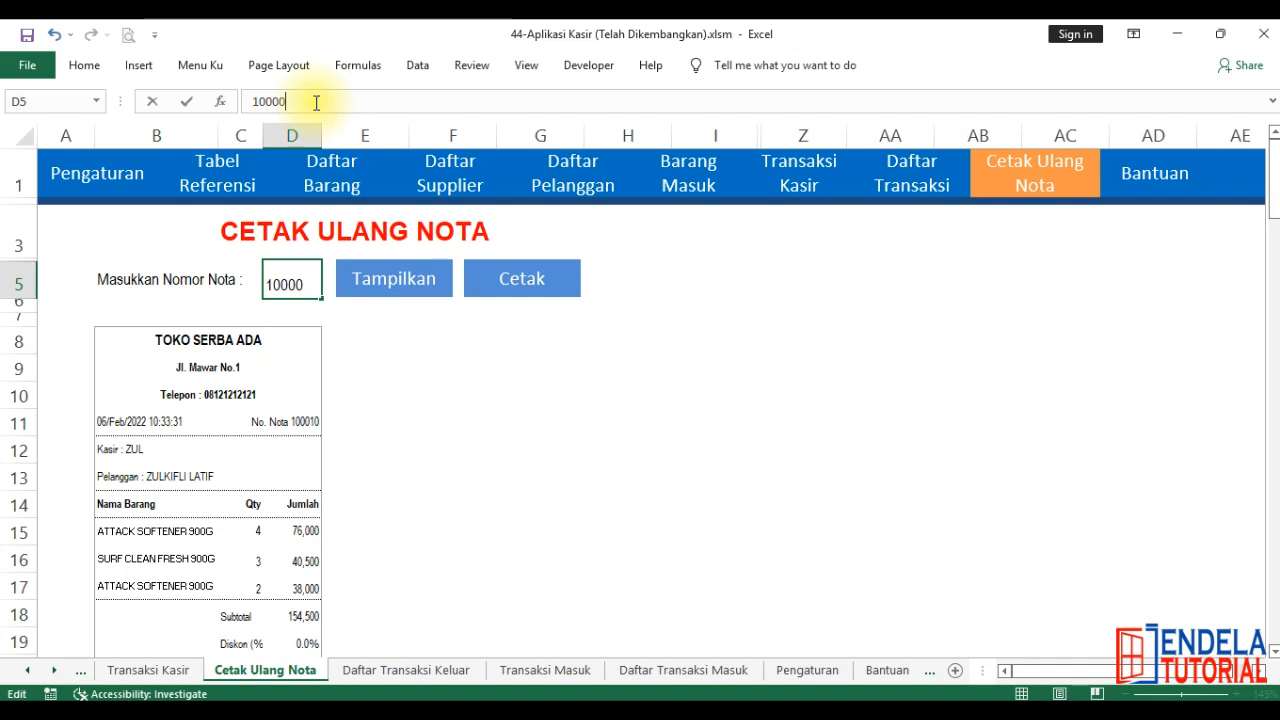
key("Return")
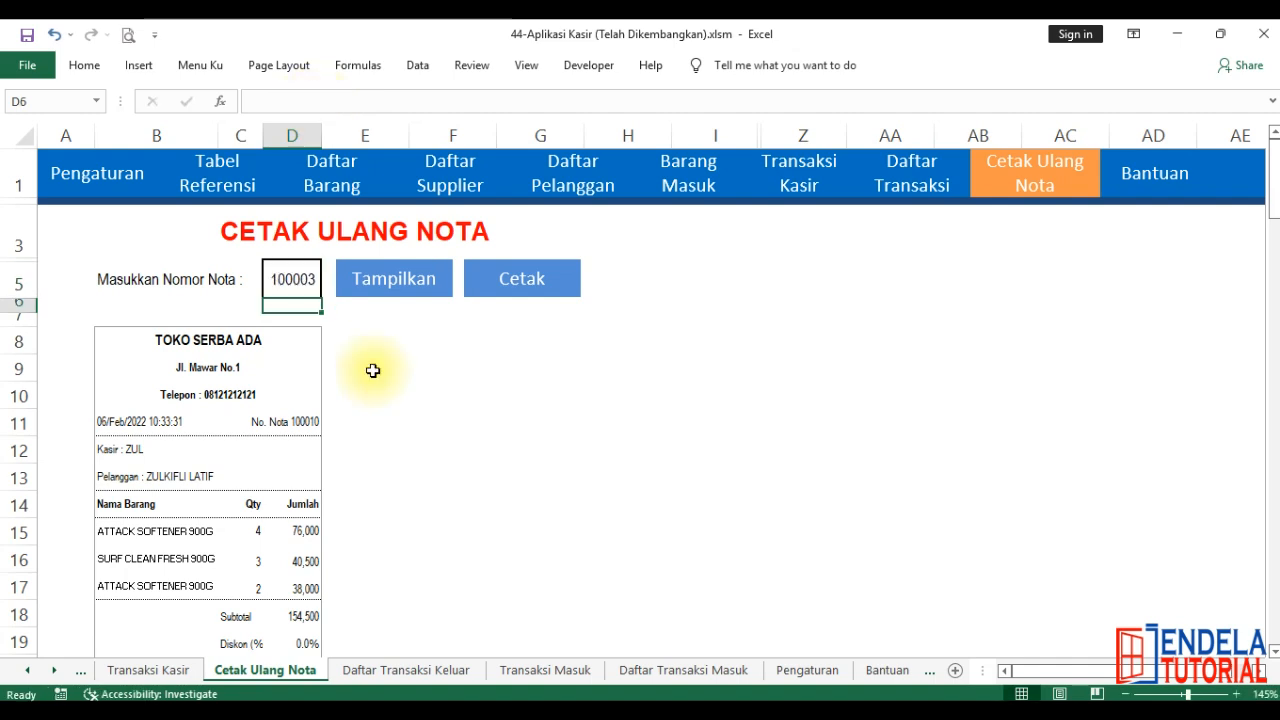
Step: Display the receipt for the entered number and review its items, totals and closing line
scroll(360, 285, "down", 1)
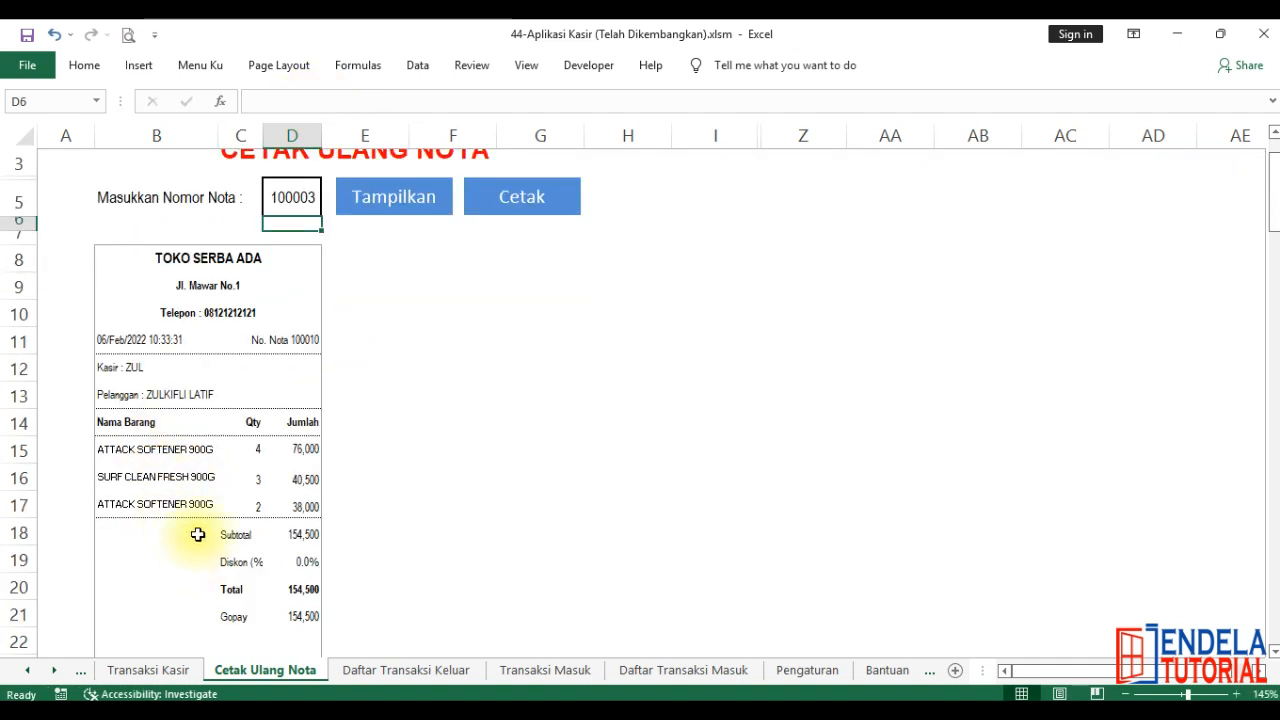
scroll(339, 473, "up", 1)
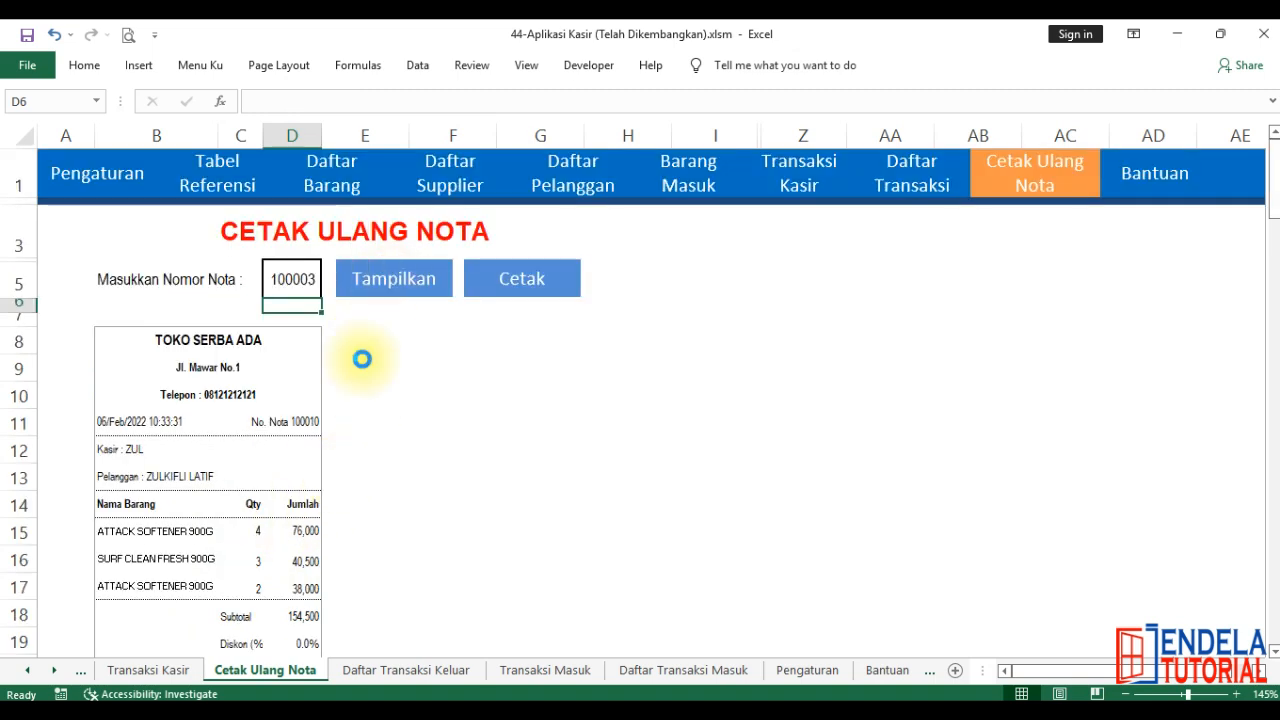
left_click(388, 279)
scroll(300, 485, "down", 1)
scroll(150, 465, "down", 1)
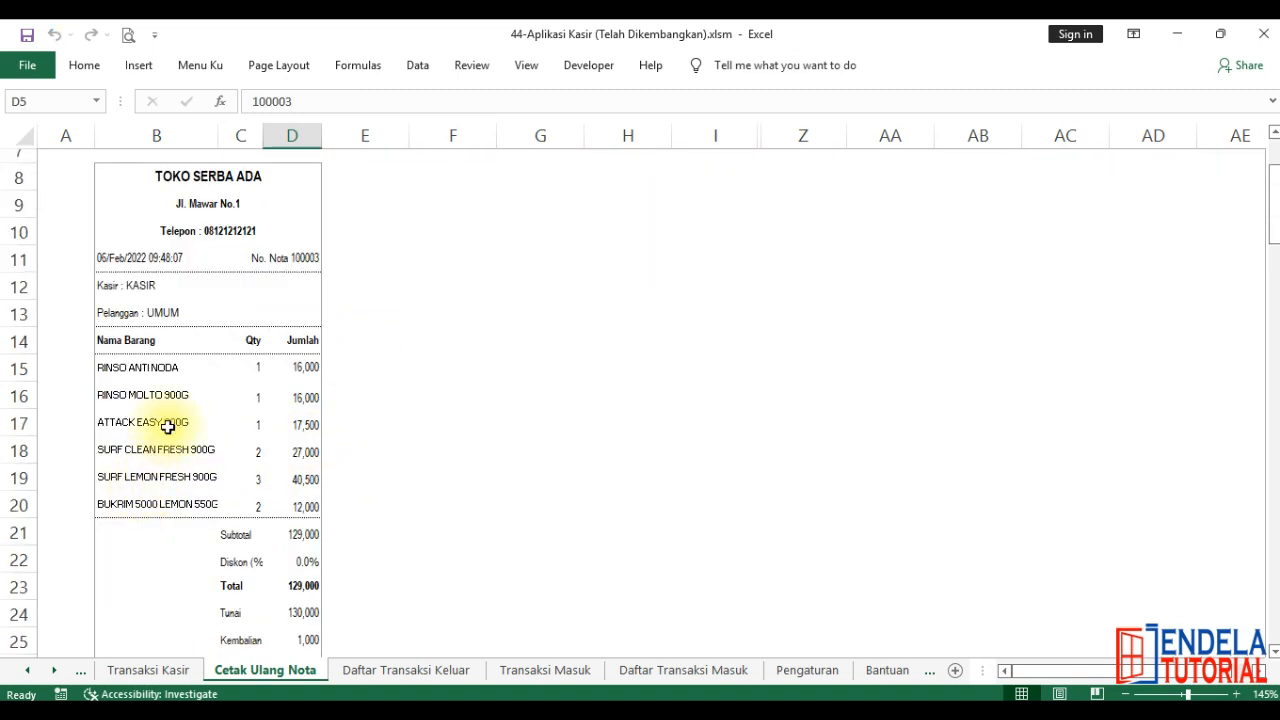
scroll(239, 500, "down", 1)
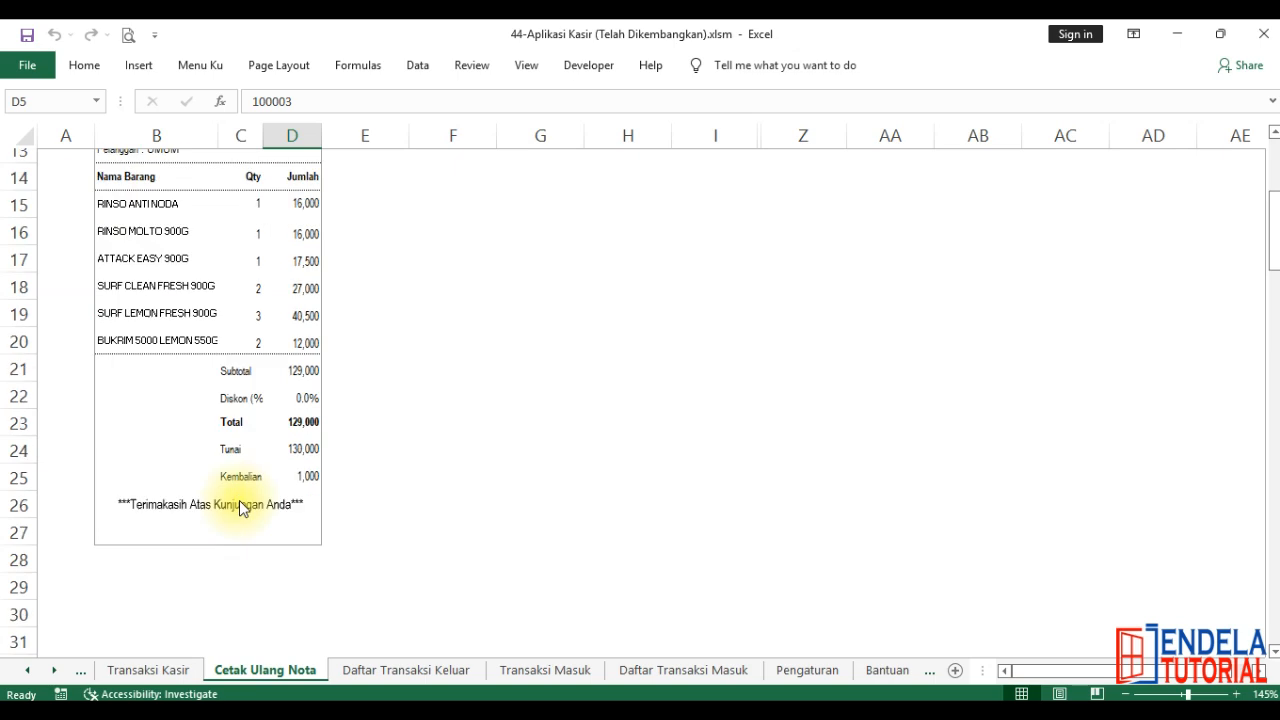
scroll(240, 505, "up", 5)
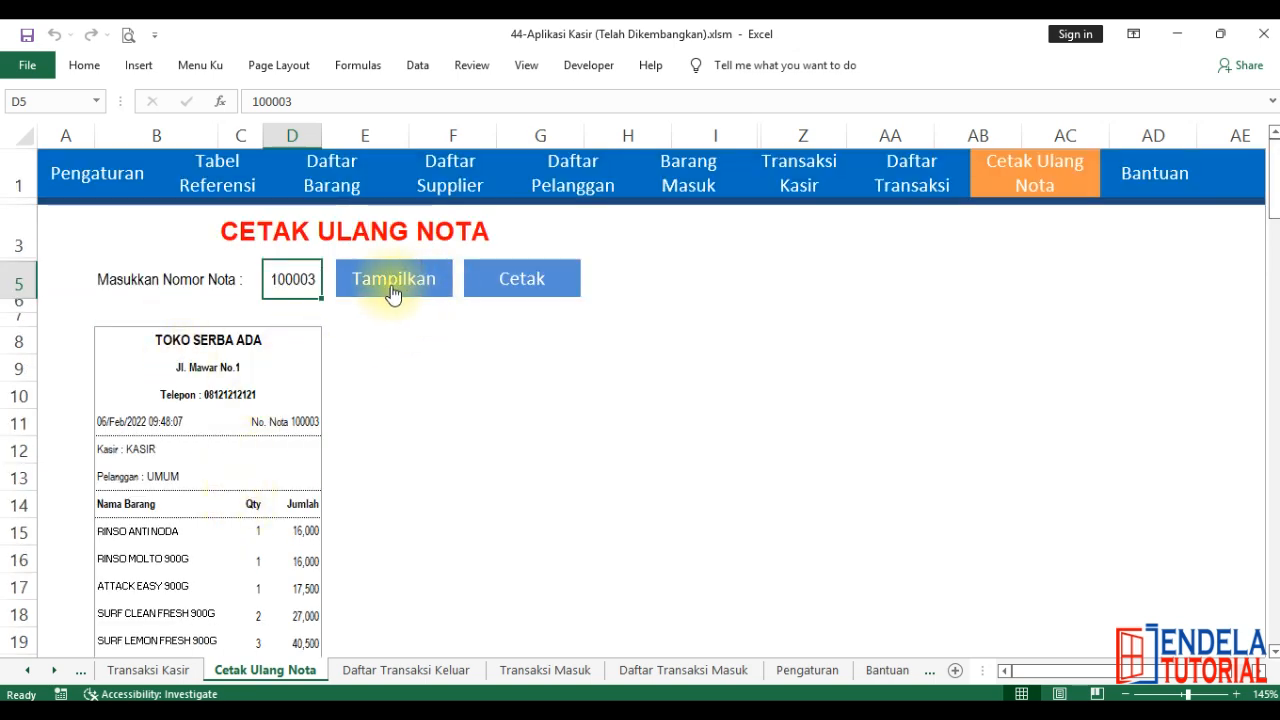
Step: Preview the printout of the displayed receipt, enlarge it to check the layout, and close the preview
left_click(546, 290)
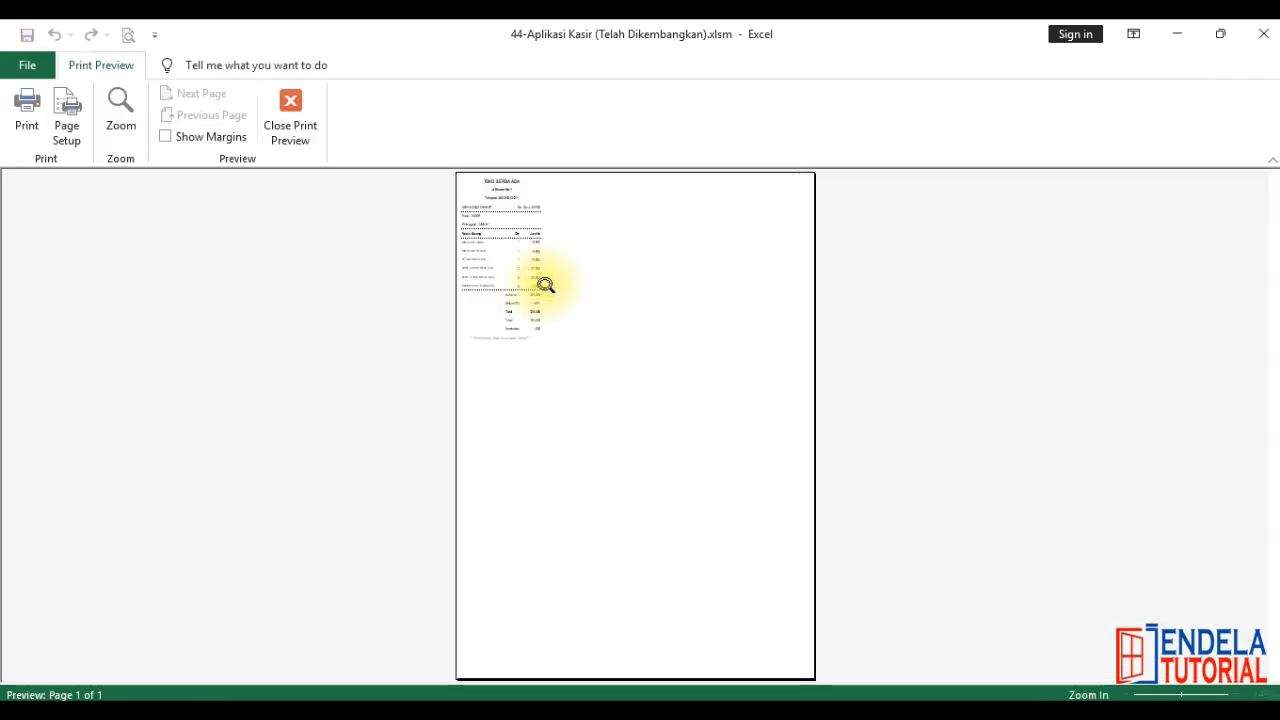
left_click(509, 229)
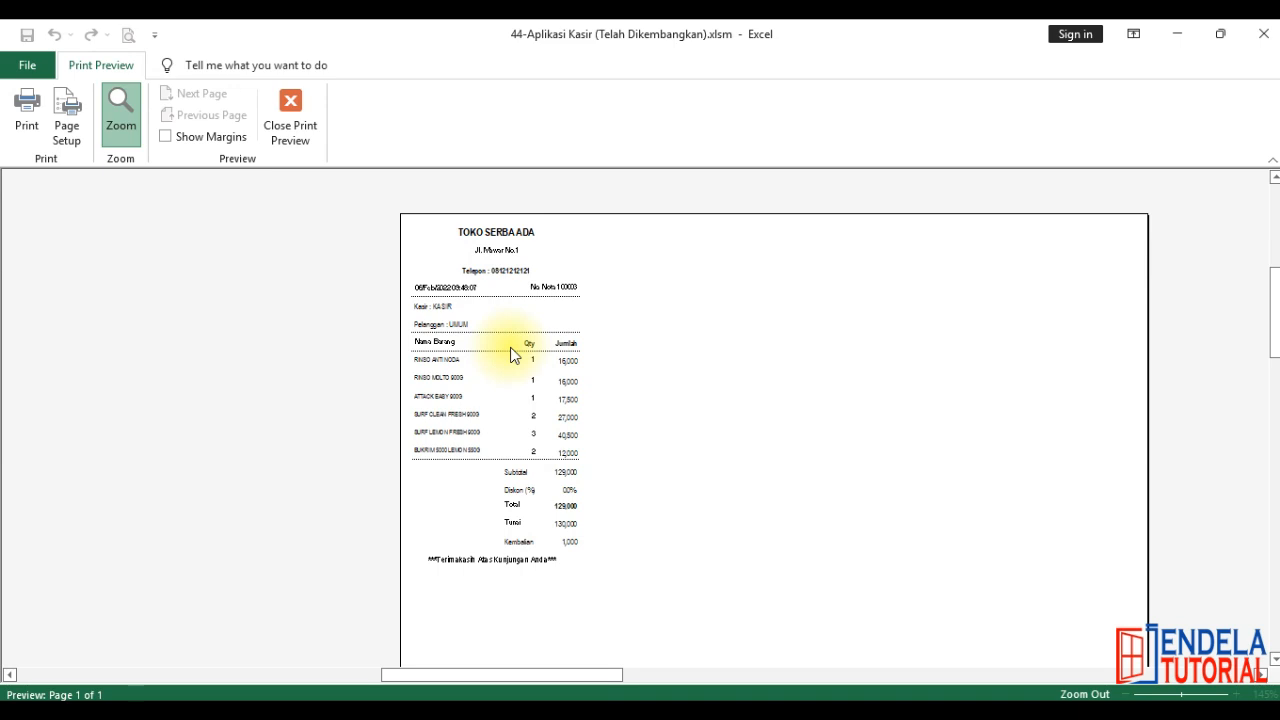
scroll(515, 345, "up", 1)
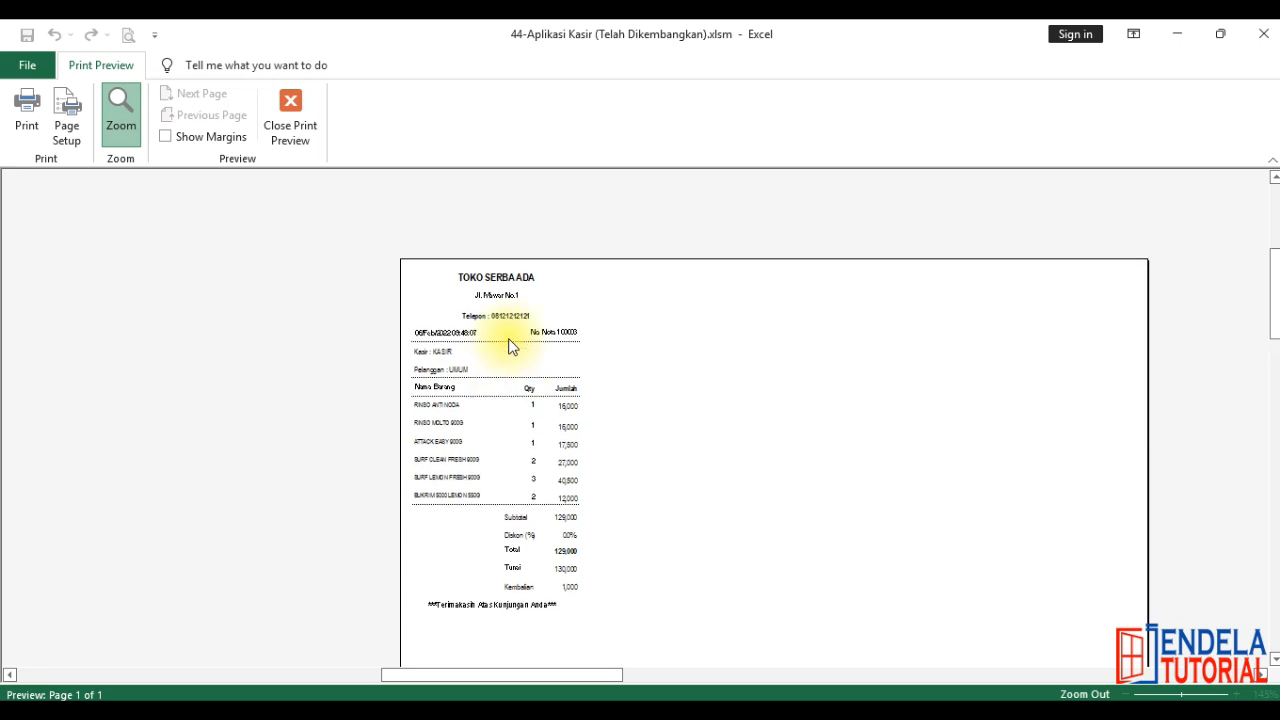
scroll(494, 388, "down", 1)
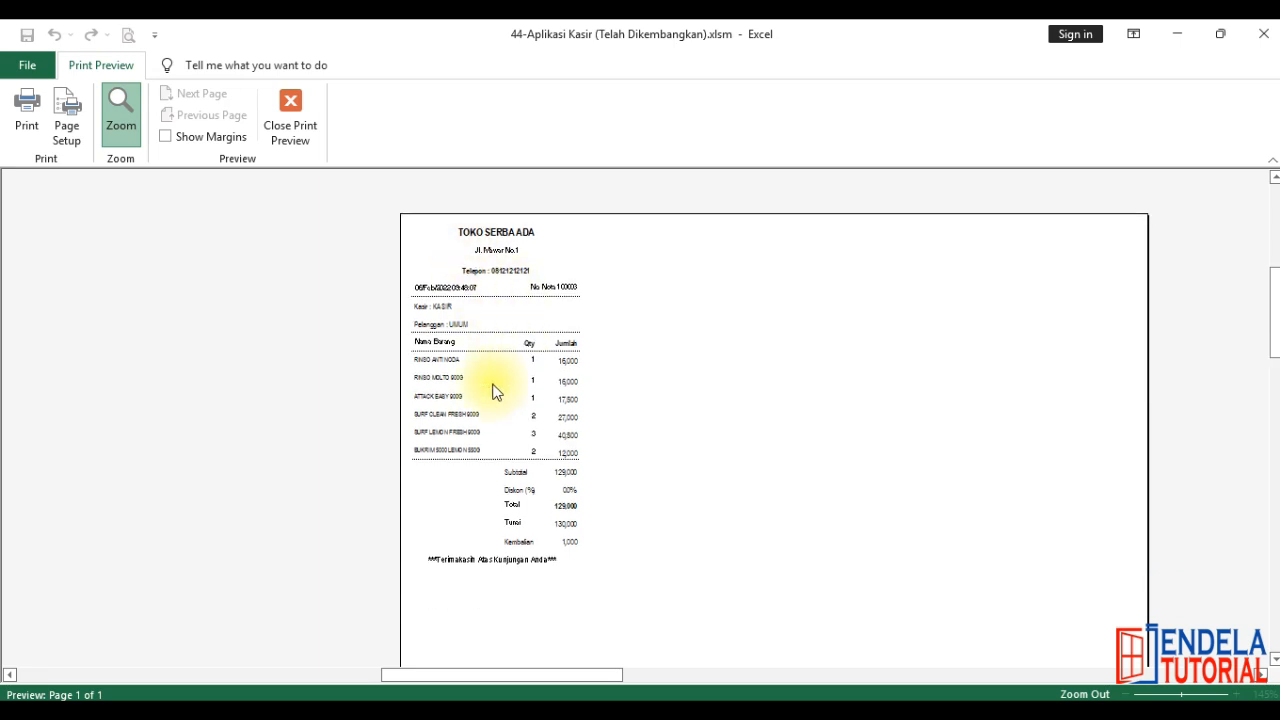
left_click(526, 340)
left_click(290, 125)
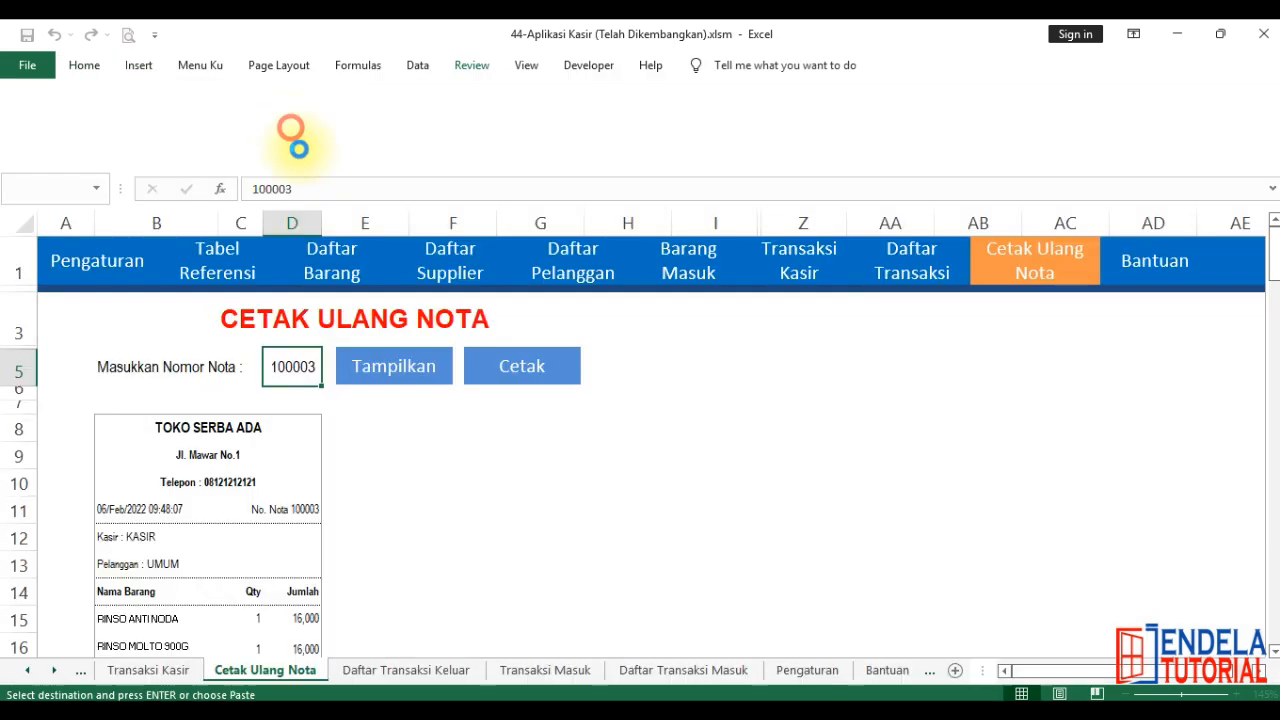
Step: Check the Cetak ke Printer setting and its options on the Pengaturan page
left_click(100, 180)
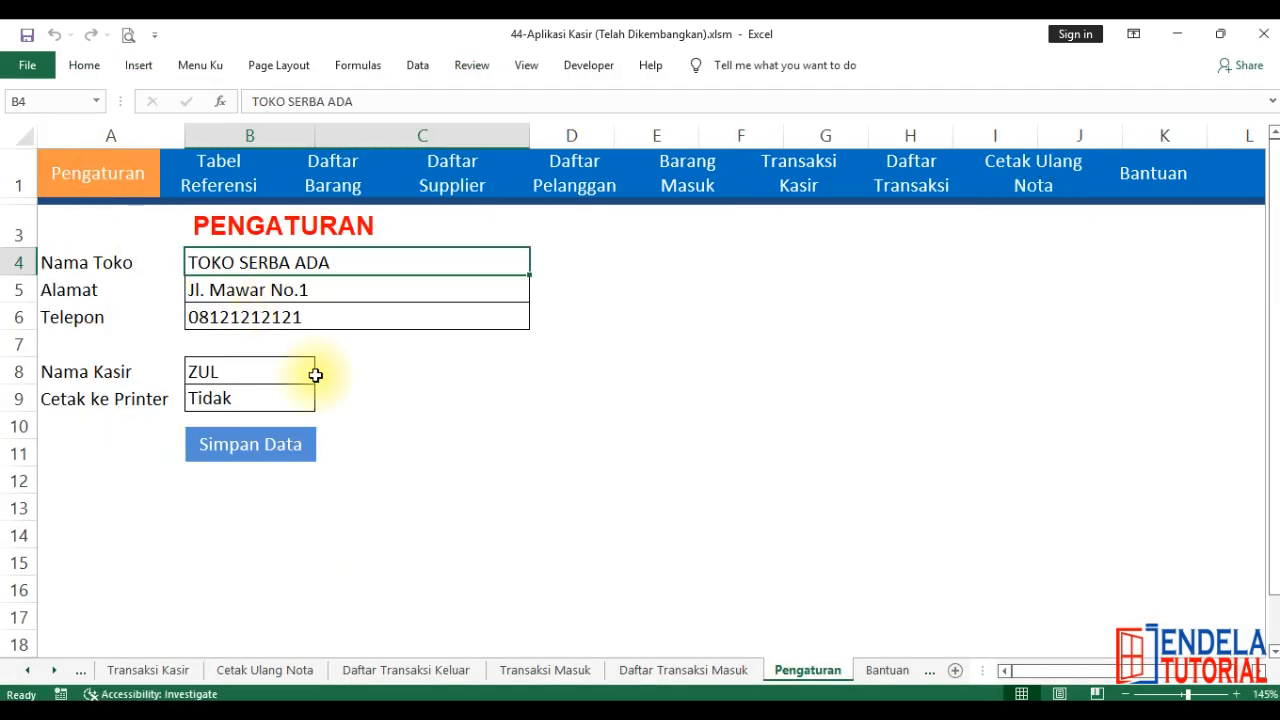
left_click(207, 396)
left_click(328, 403)
left_click(328, 403)
Step: Return to the Cetak Ulang Nota page and look over the whole displayed receipt
left_click(1038, 178)
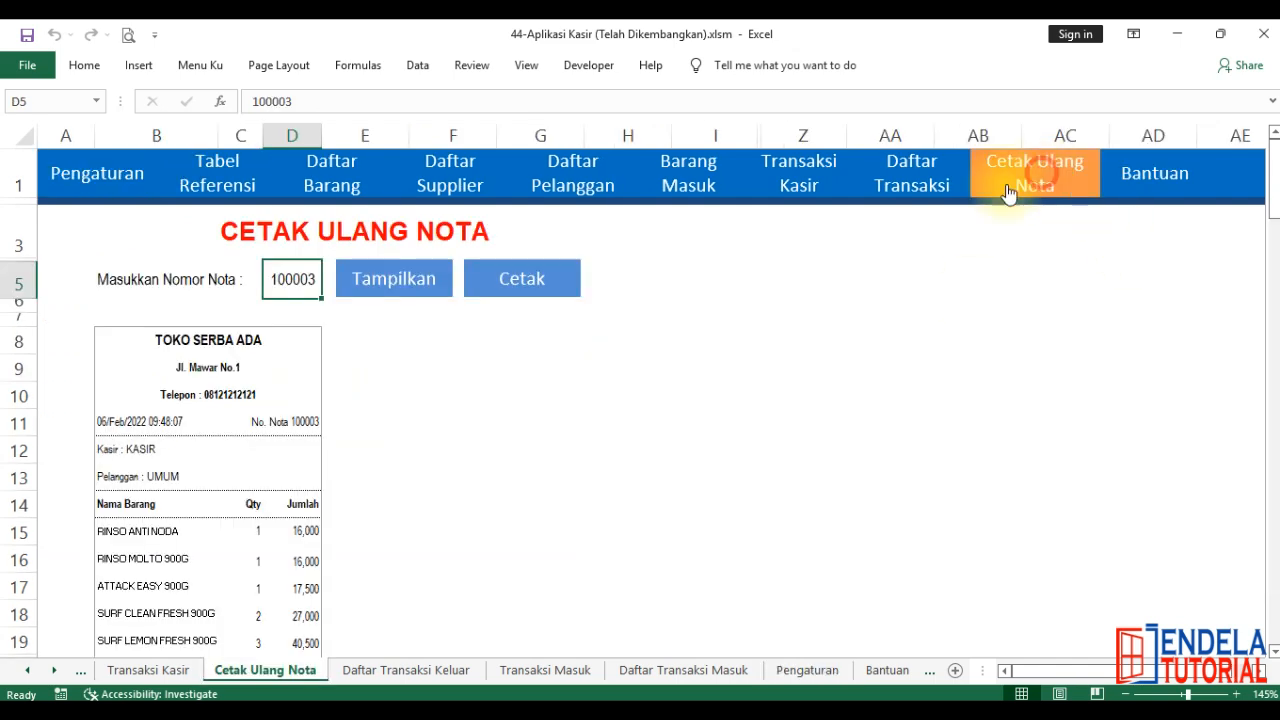
scroll(403, 517, "down", 2)
scroll(406, 537, "down", 1)
scroll(408, 566, "up", 3)
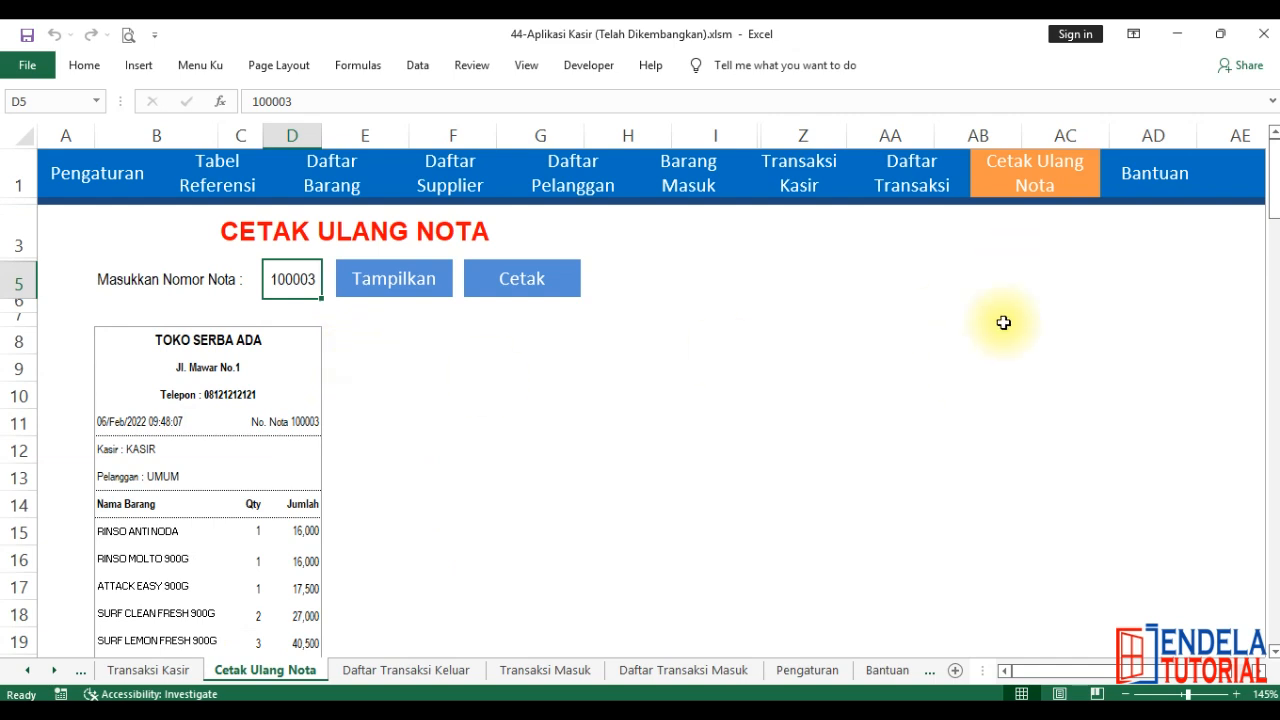
Step: Read the Bantuan information, dismiss it, and open the Transaksi Kasir page
left_click(1141, 192)
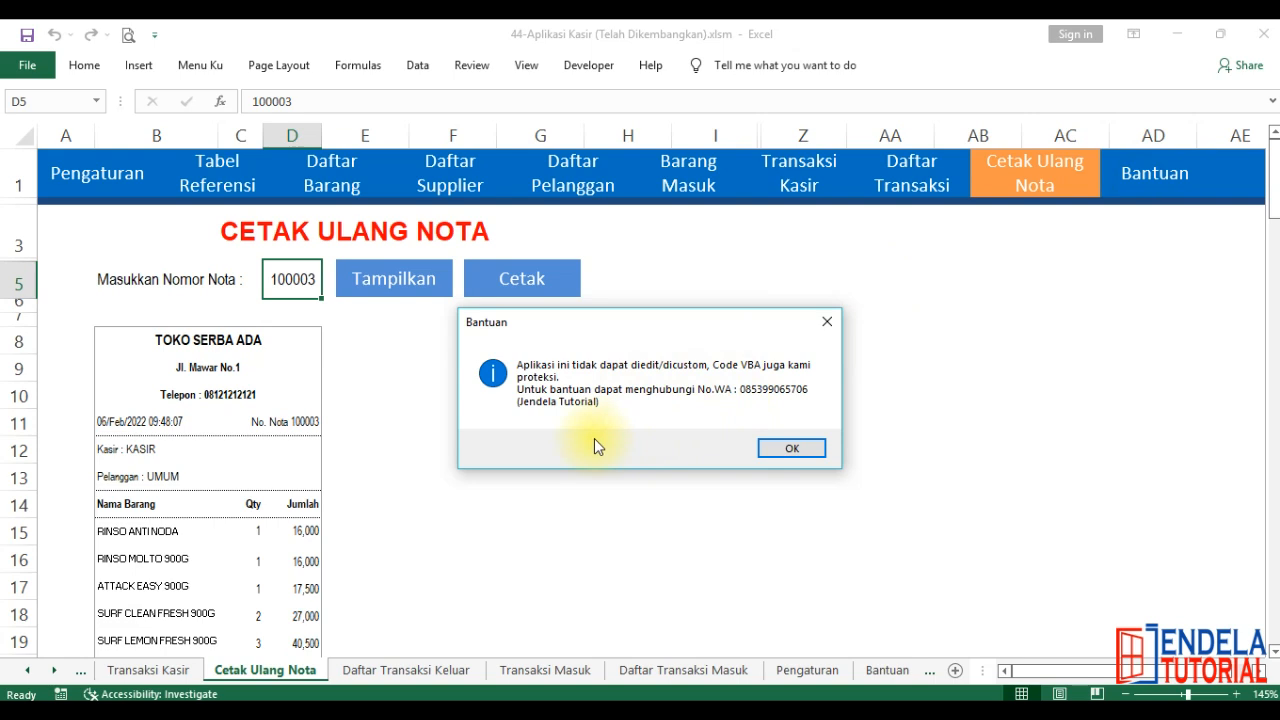
left_click(787, 449)
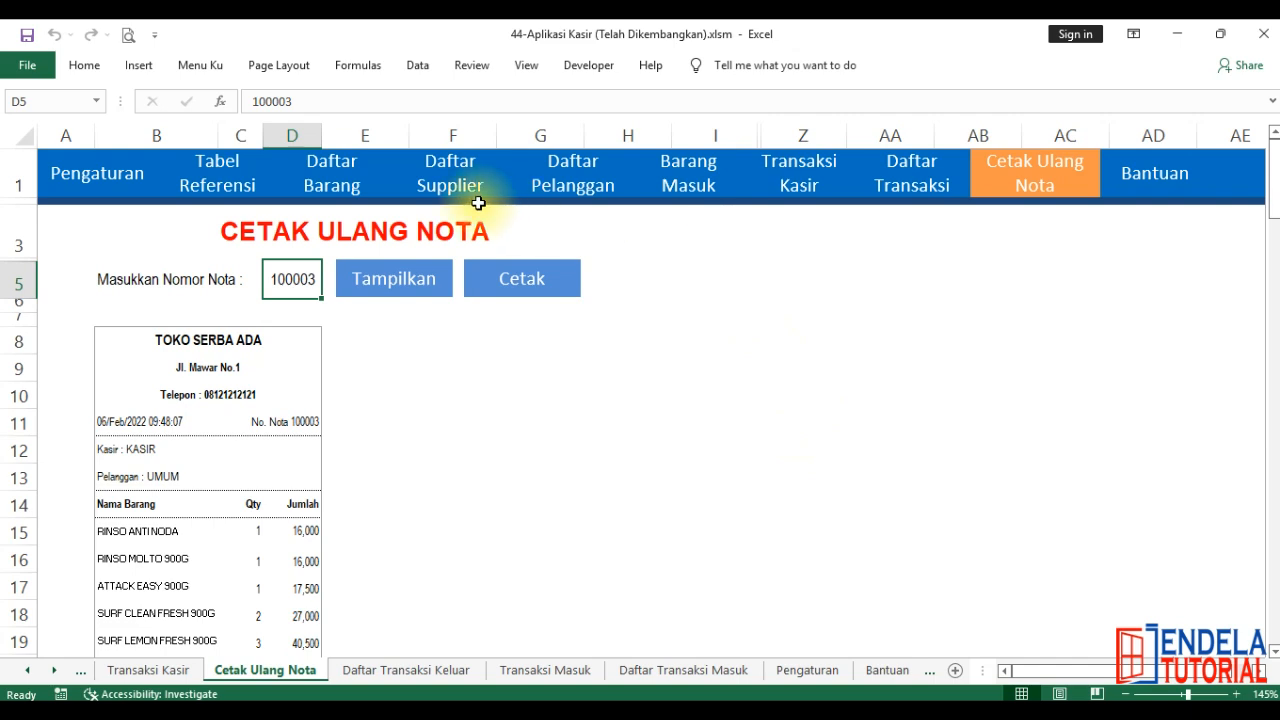
left_click(777, 177)
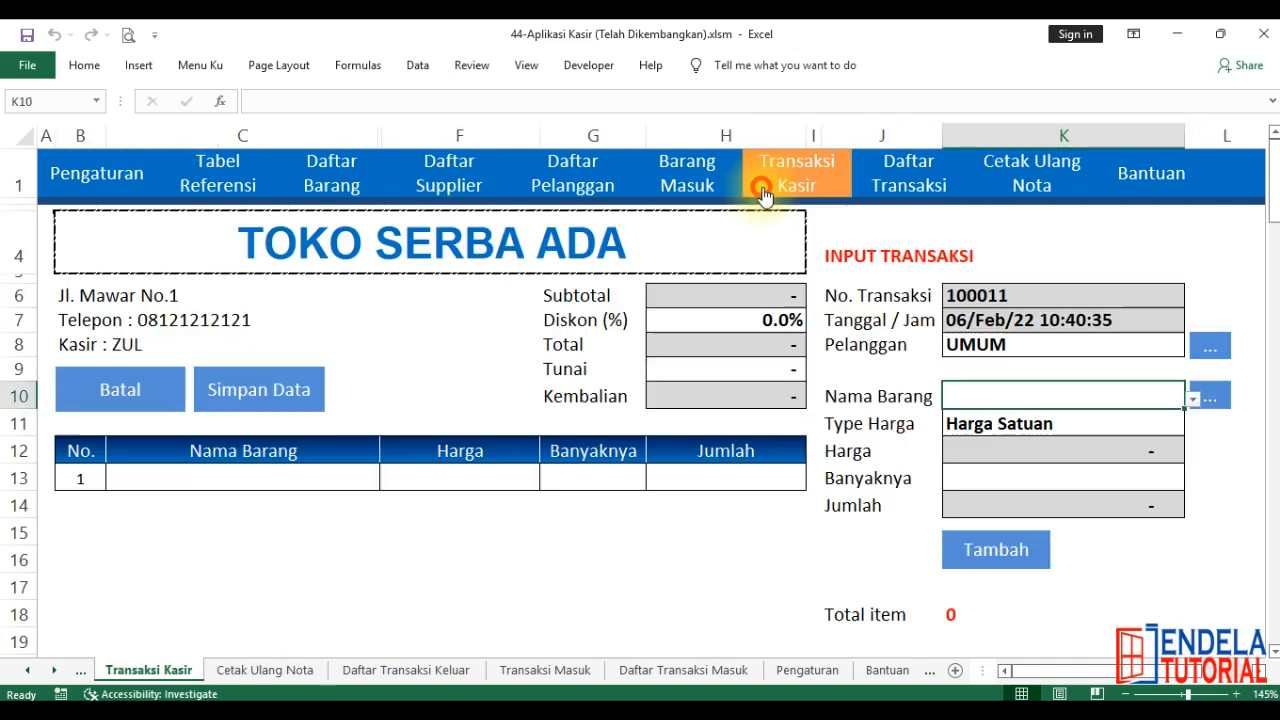